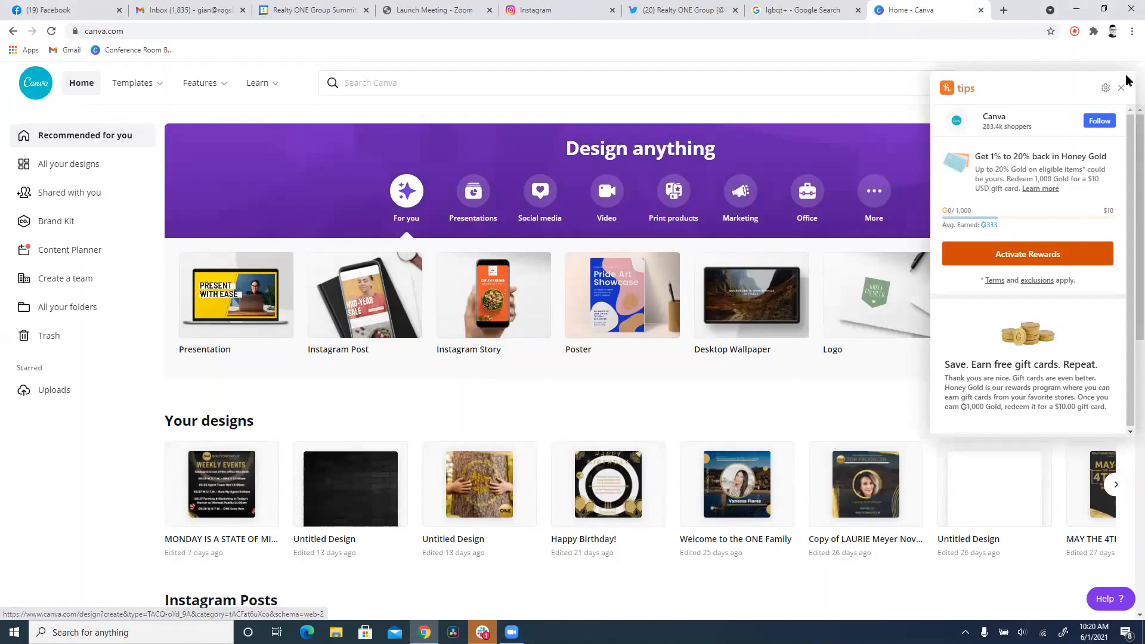
# Create a blank Instagram Story design, dismissing the rewards popup and the welcome message about the Elements tab.
pyautogui.click(1121, 88)
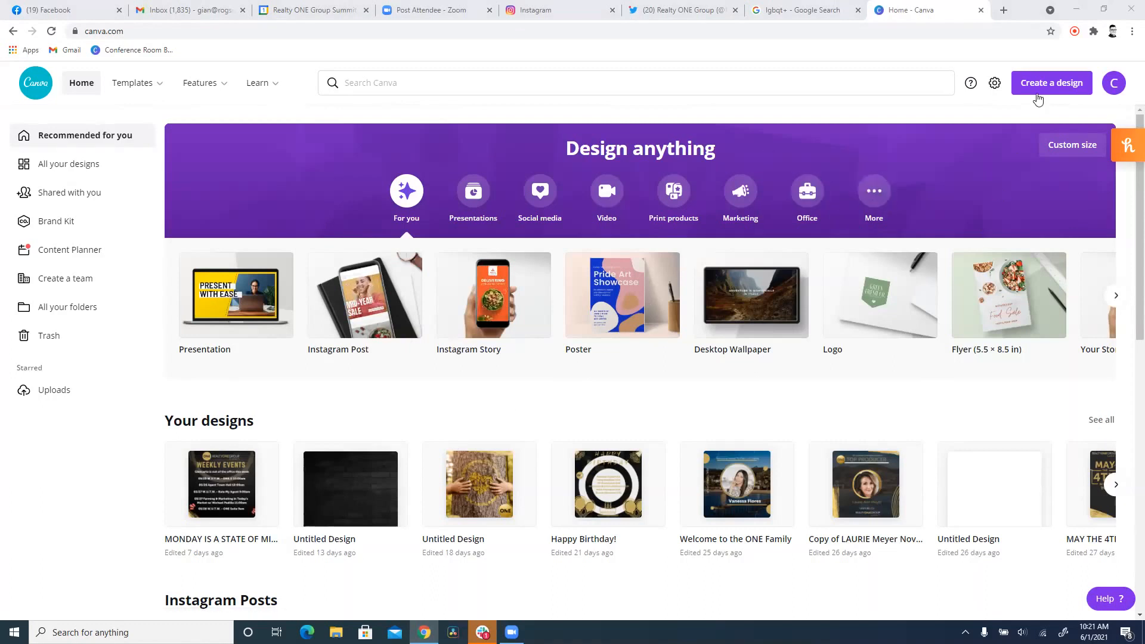
pyautogui.click(1041, 95)
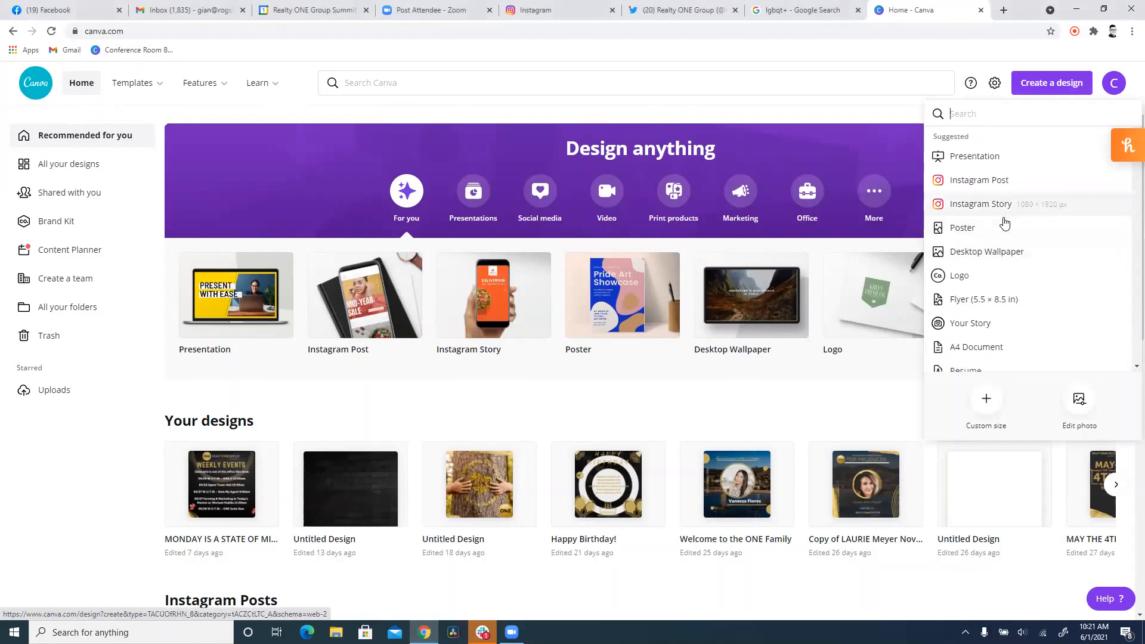
pyautogui.scroll(-6, 1005, 222)
pyautogui.scroll(-10, 1005, 224)
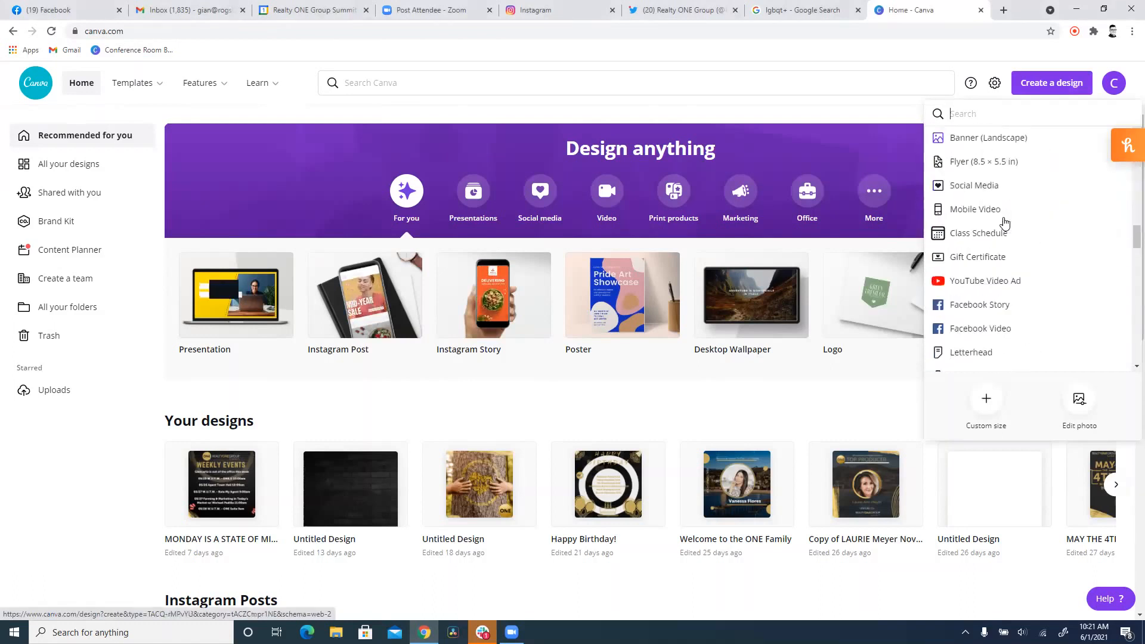
pyautogui.scroll(15, 1006, 225)
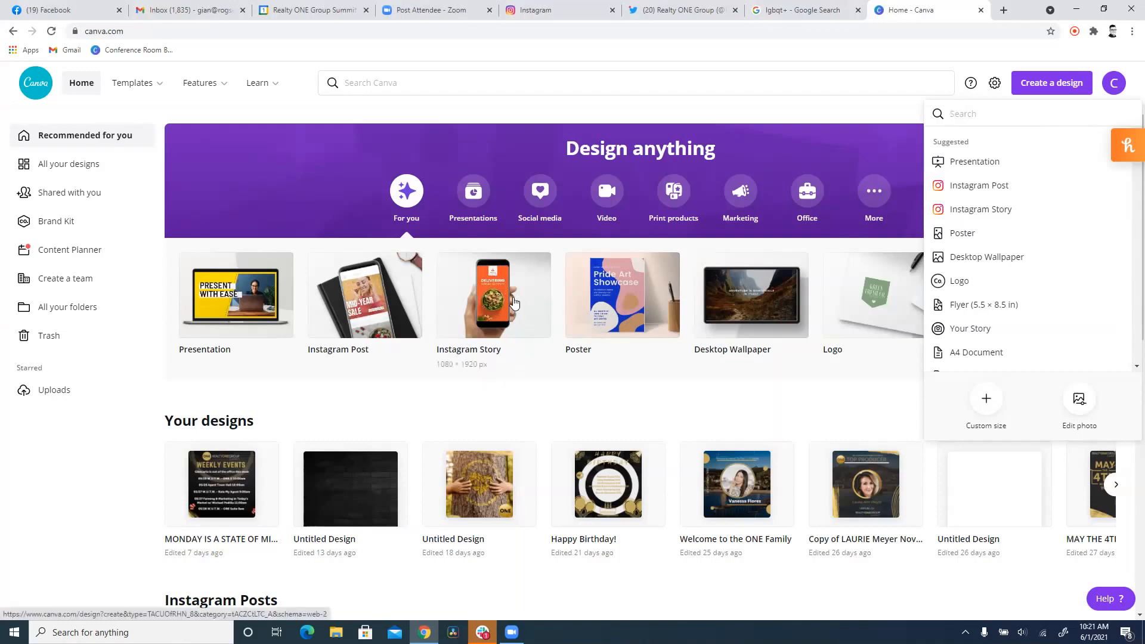
pyautogui.click(513, 301)
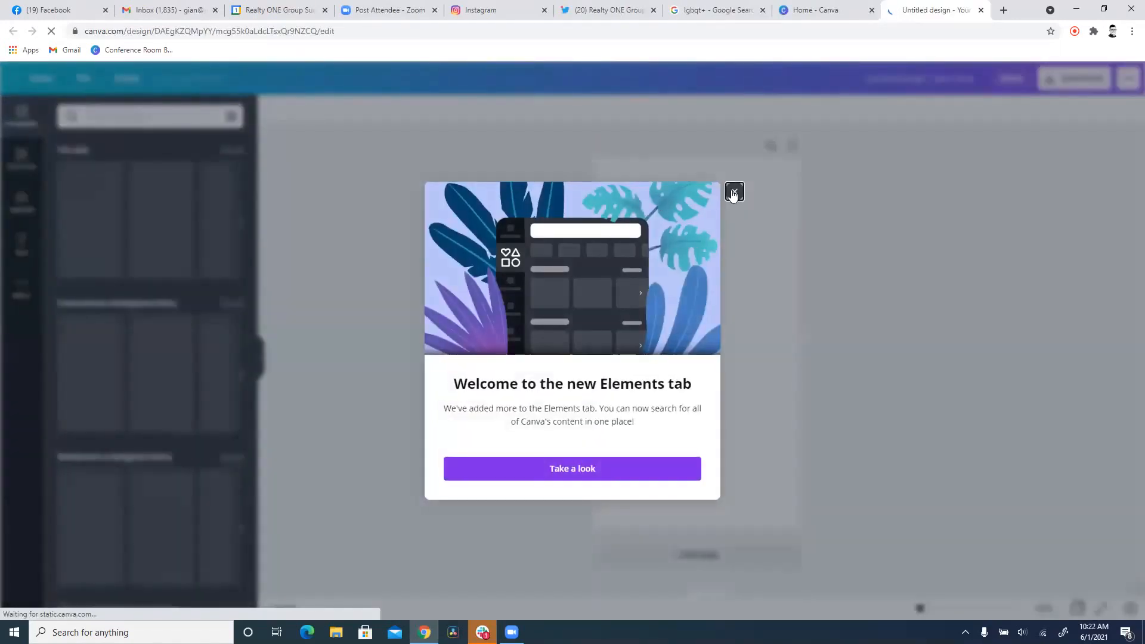
pyautogui.click(735, 193)
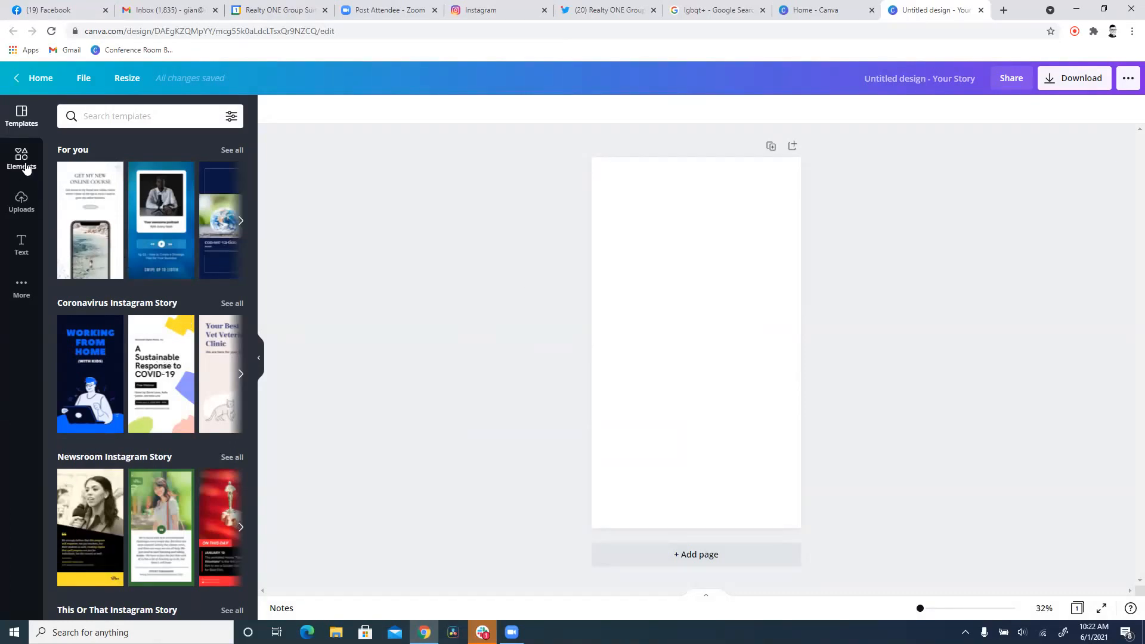
# Look through the uploaded images and videos and the available elements.
pyautogui.click(17, 197)
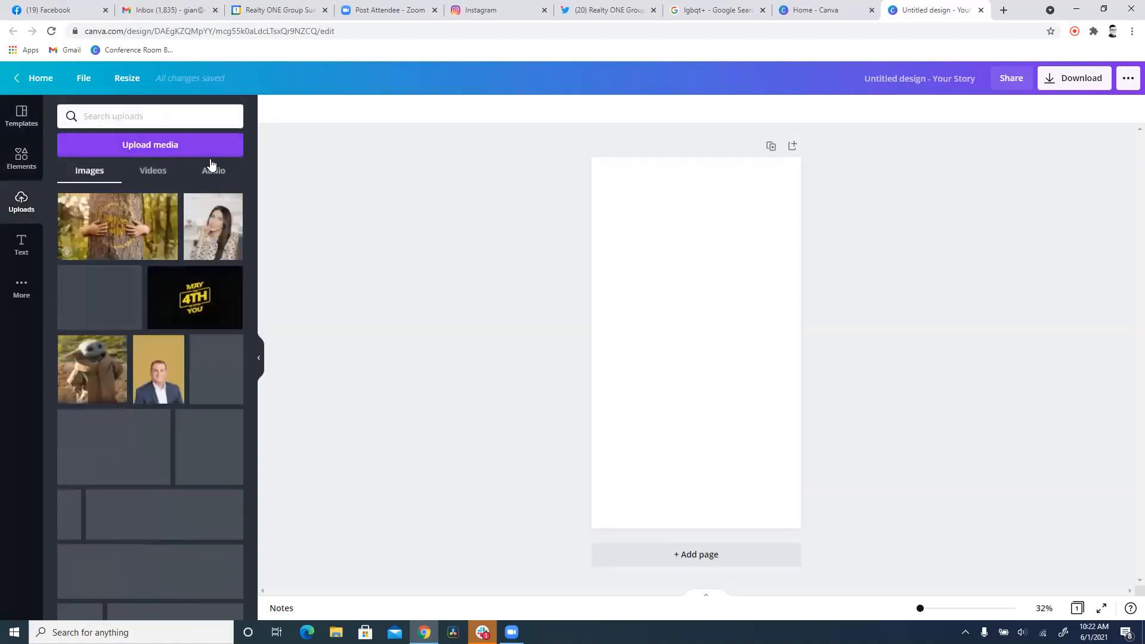
pyautogui.click(170, 178)
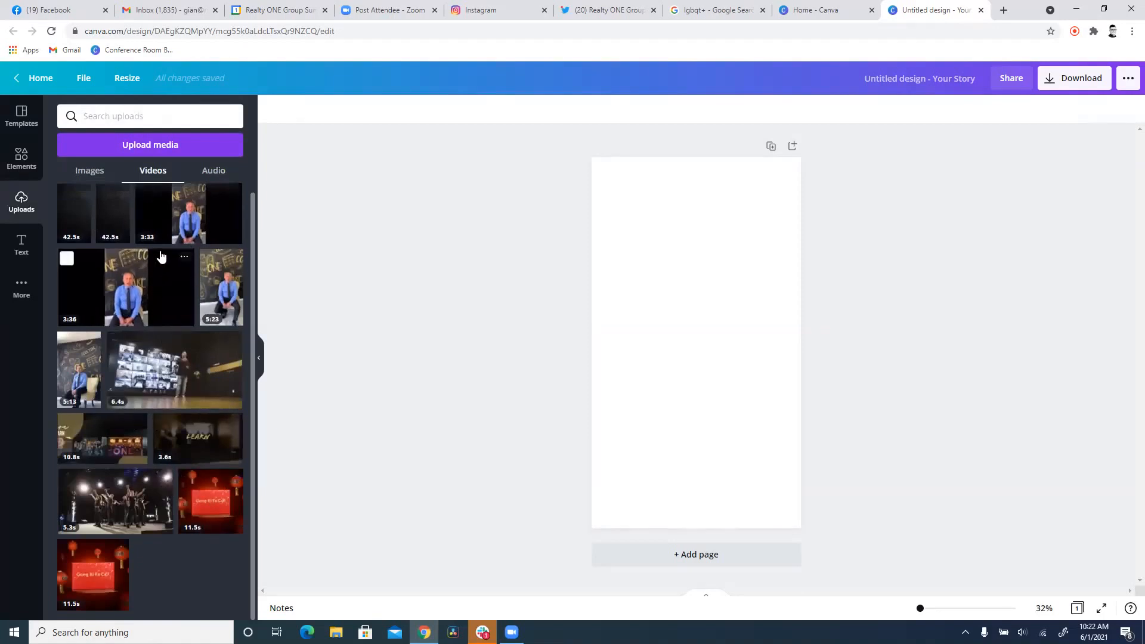
pyautogui.scroll(1, 189, 186)
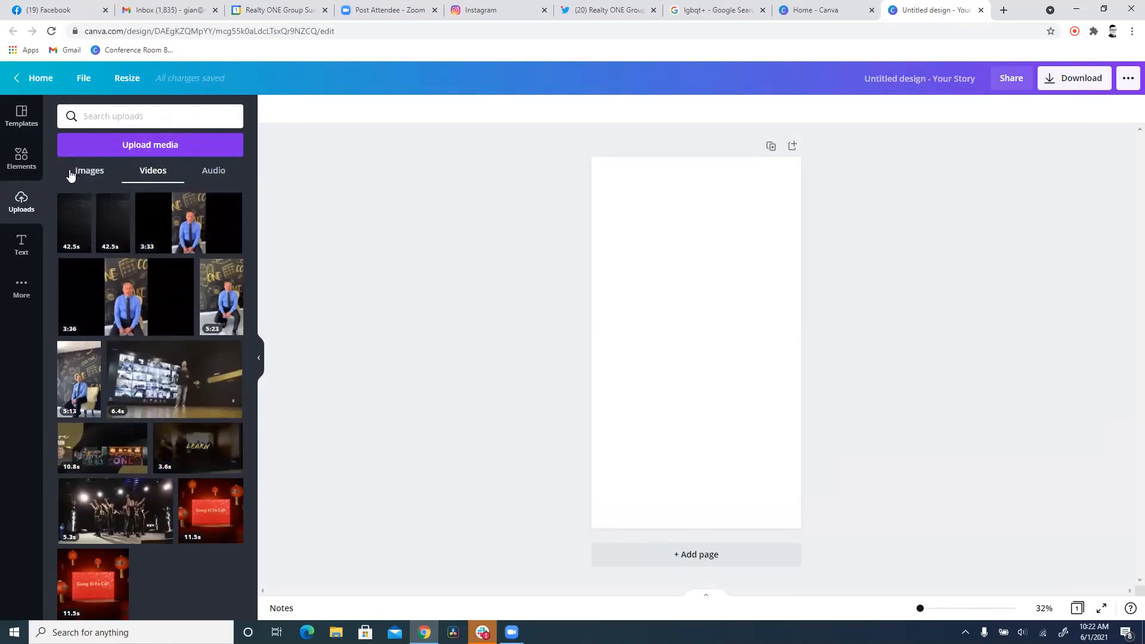
pyautogui.click(17, 160)
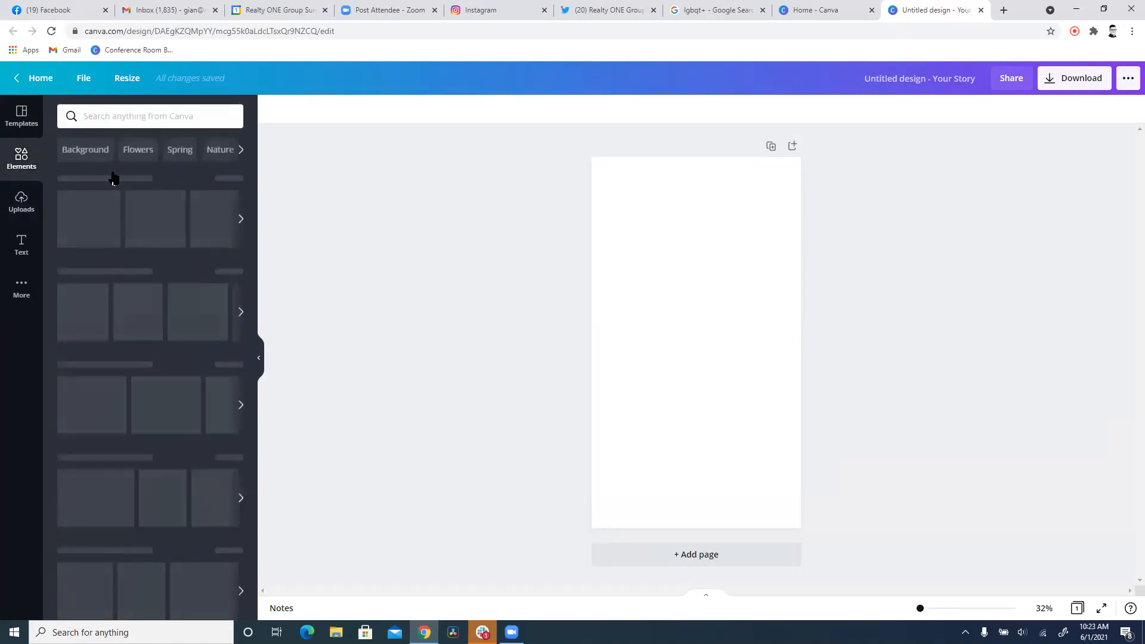
pyautogui.scroll(-3, 44, 291)
# Open the stock video library and browse its categories.
pyautogui.click(21, 289)
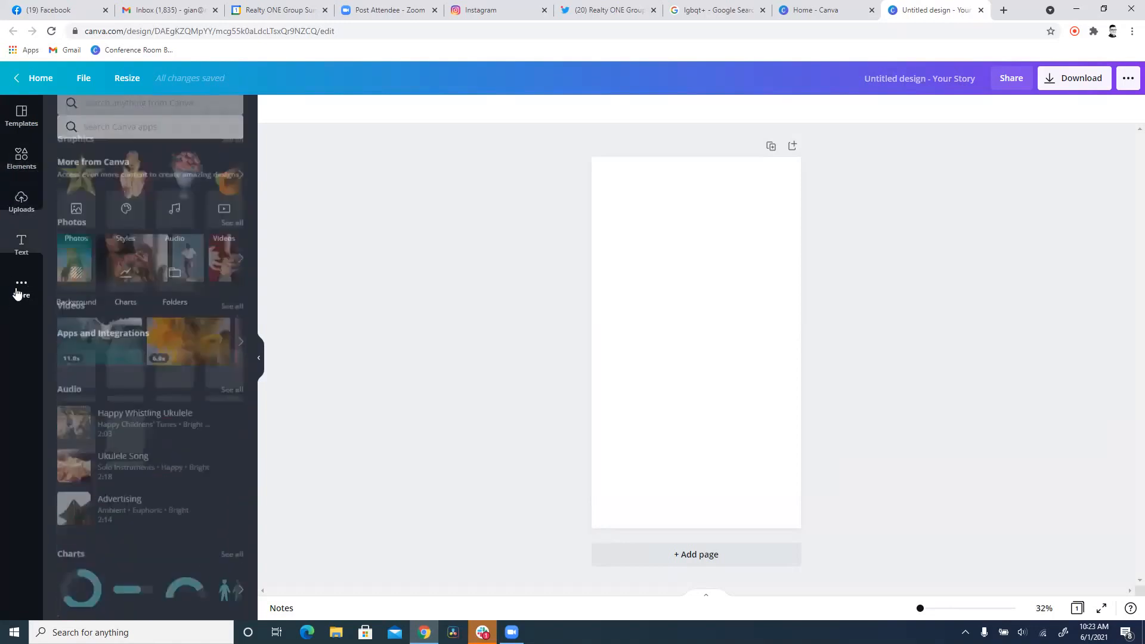
pyautogui.click(216, 205)
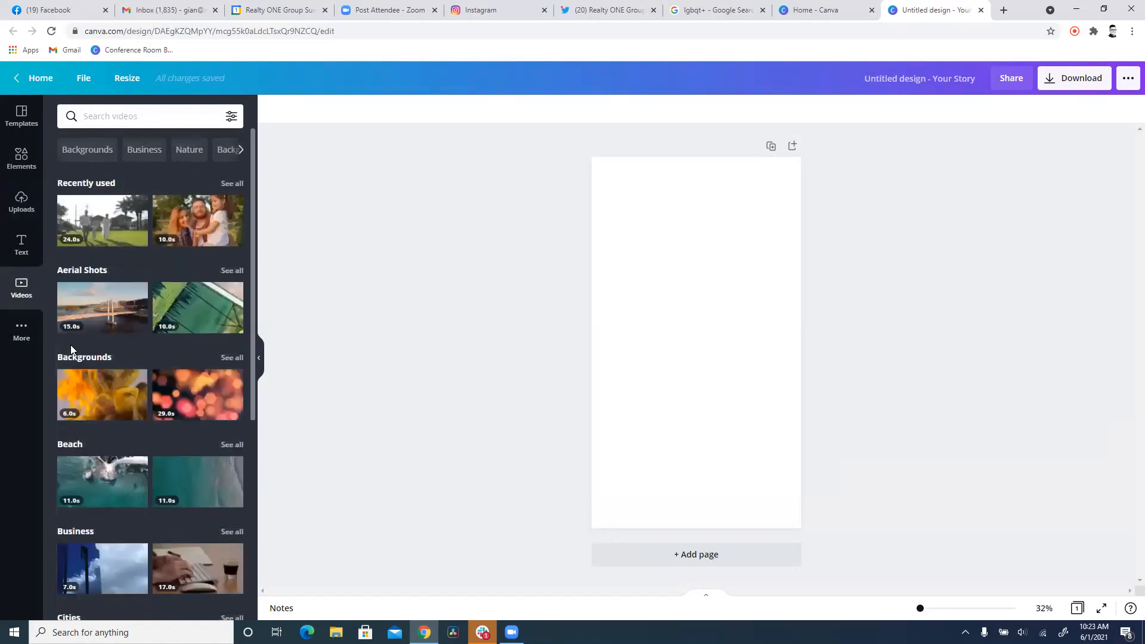
pyautogui.scroll(-1, 89, 370)
pyautogui.scroll(-15, 119, 424)
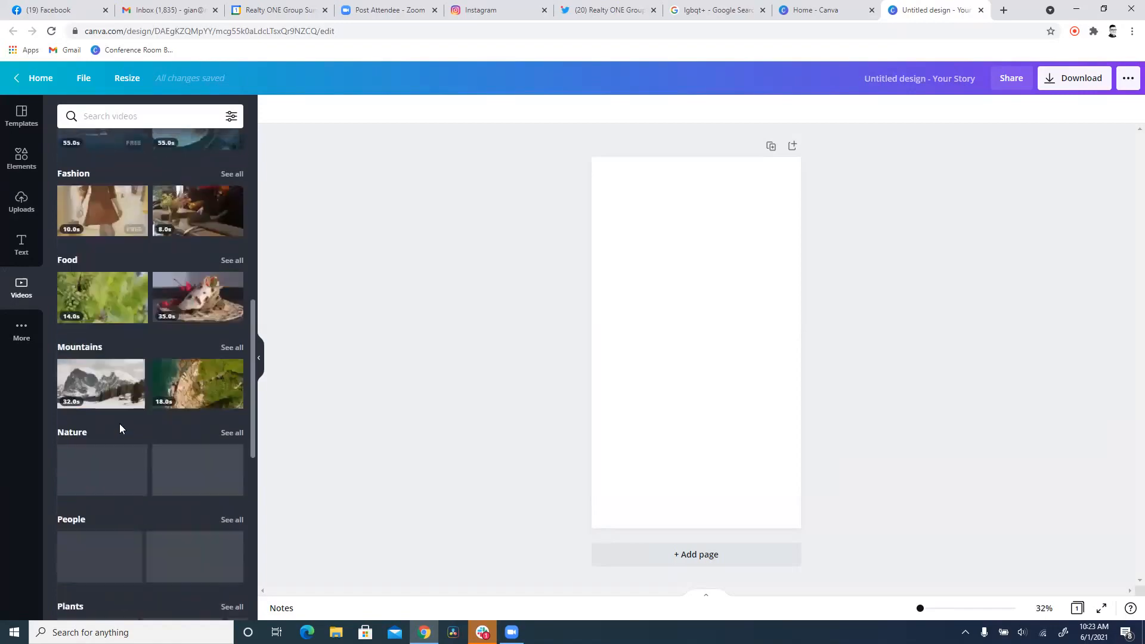
pyautogui.scroll(7, 148, 360)
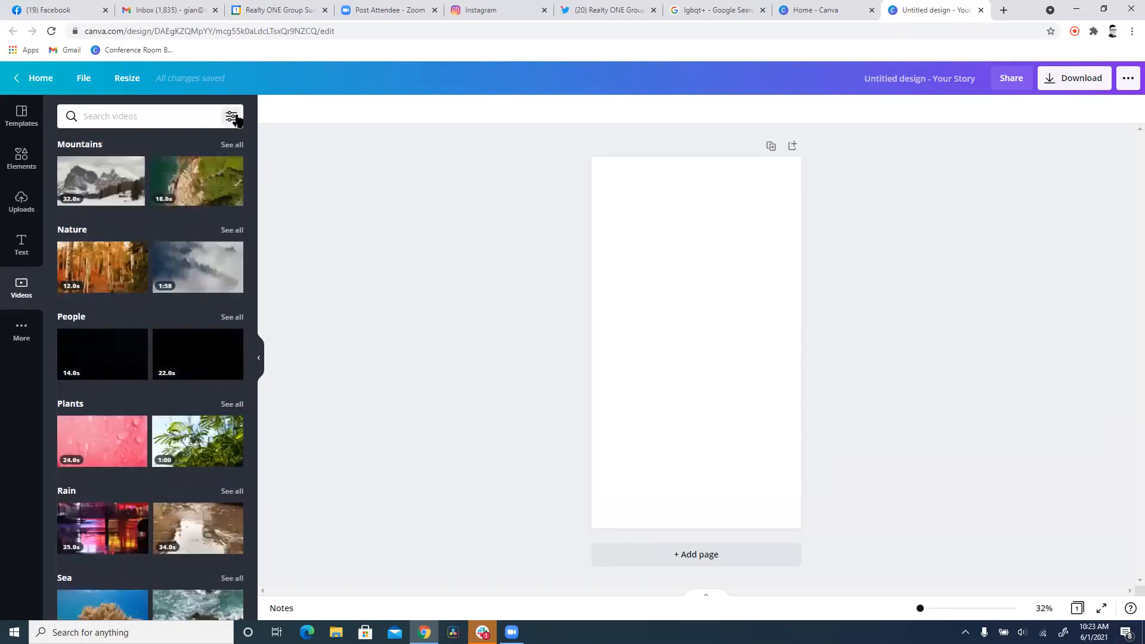
pyautogui.click(231, 115)
pyautogui.click(184, 211)
pyautogui.scroll(10, 182, 211)
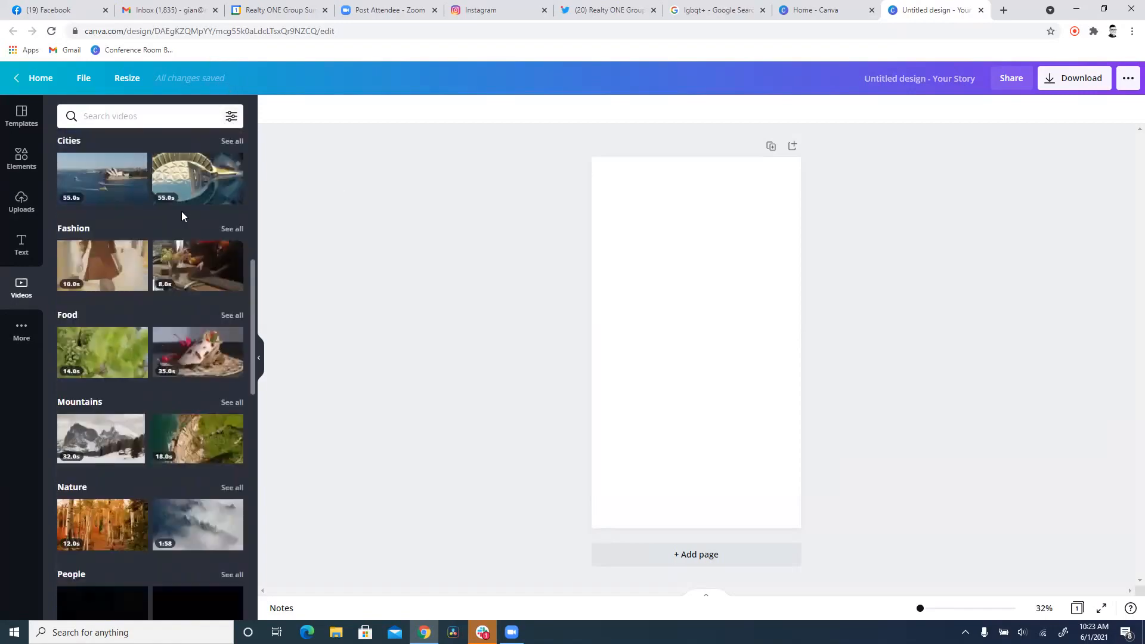
# Search the stock videos for "business".
pyautogui.click(179, 107)
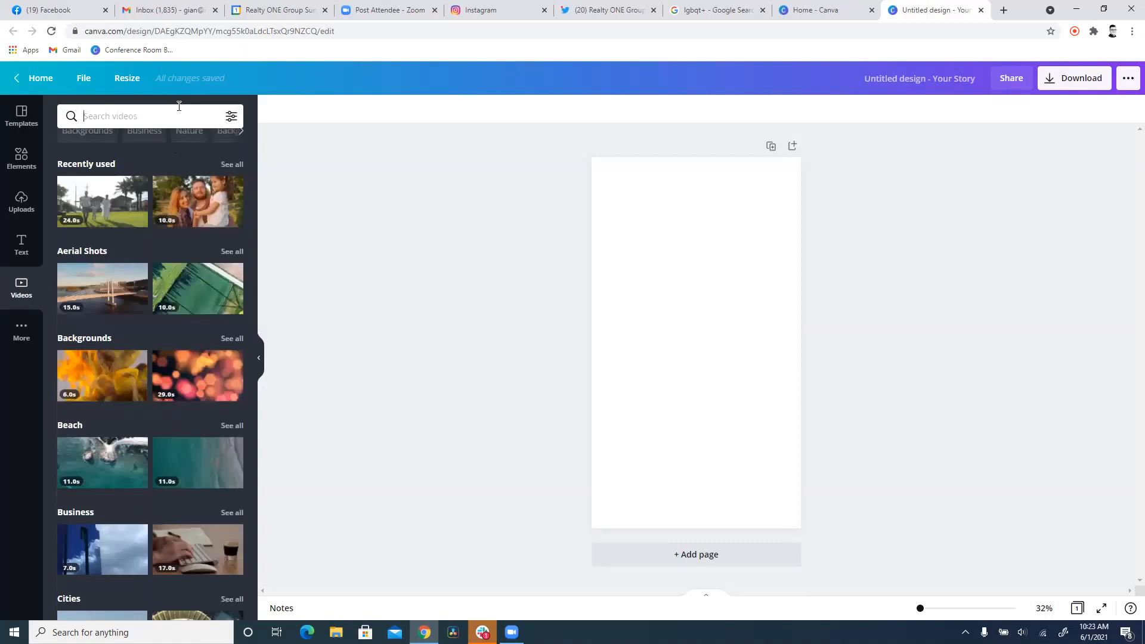
pyautogui.write('nusines')
pyautogui.hotkey('ctrl', 'a')
pyautogui.press('BackSpace')
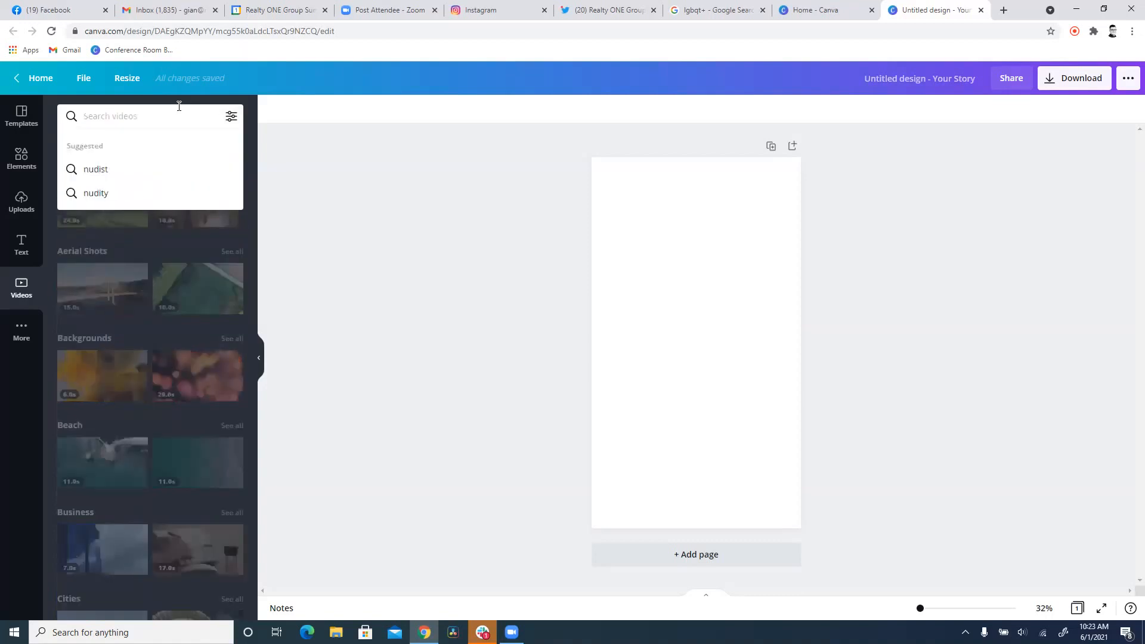
pyautogui.write('bus')
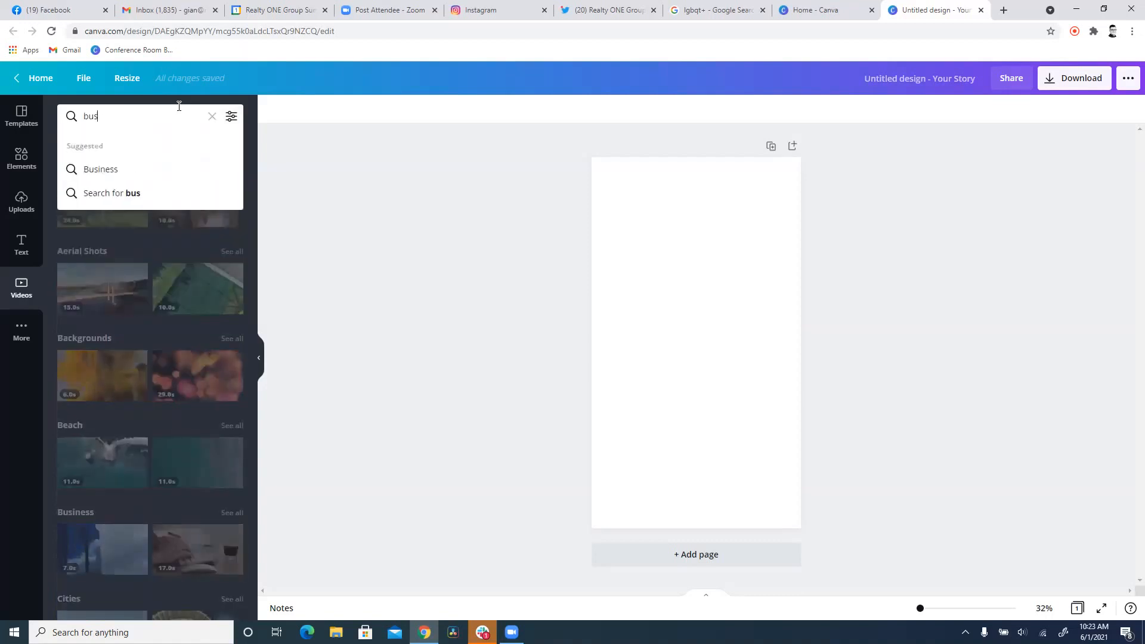
pyautogui.write('sness')
pyautogui.press('Return')
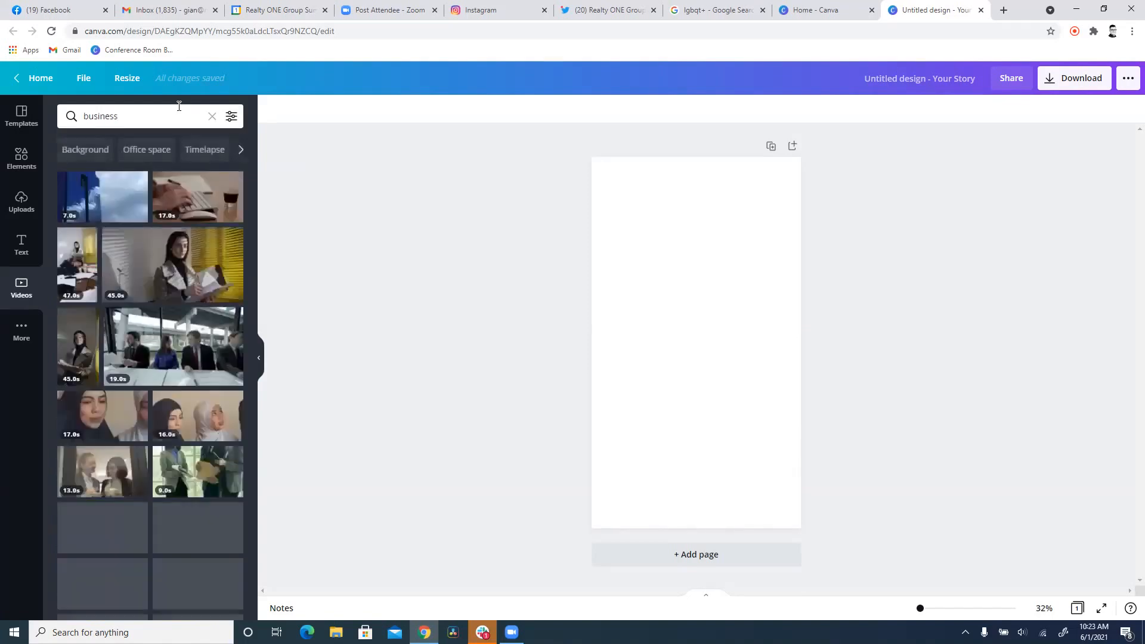
# Try the 47-second vertical office video enlarged to the full page width, and remove it from the page.
pyautogui.click(88, 265)
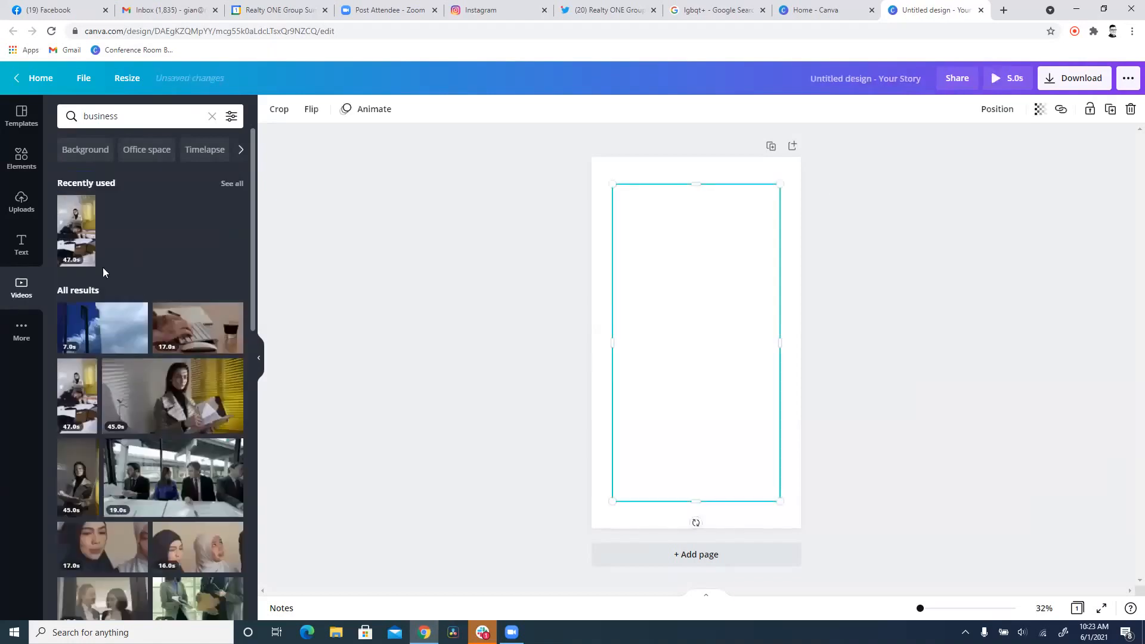
pyautogui.moveTo(723, 353); pyautogui.dragTo(701, 328)
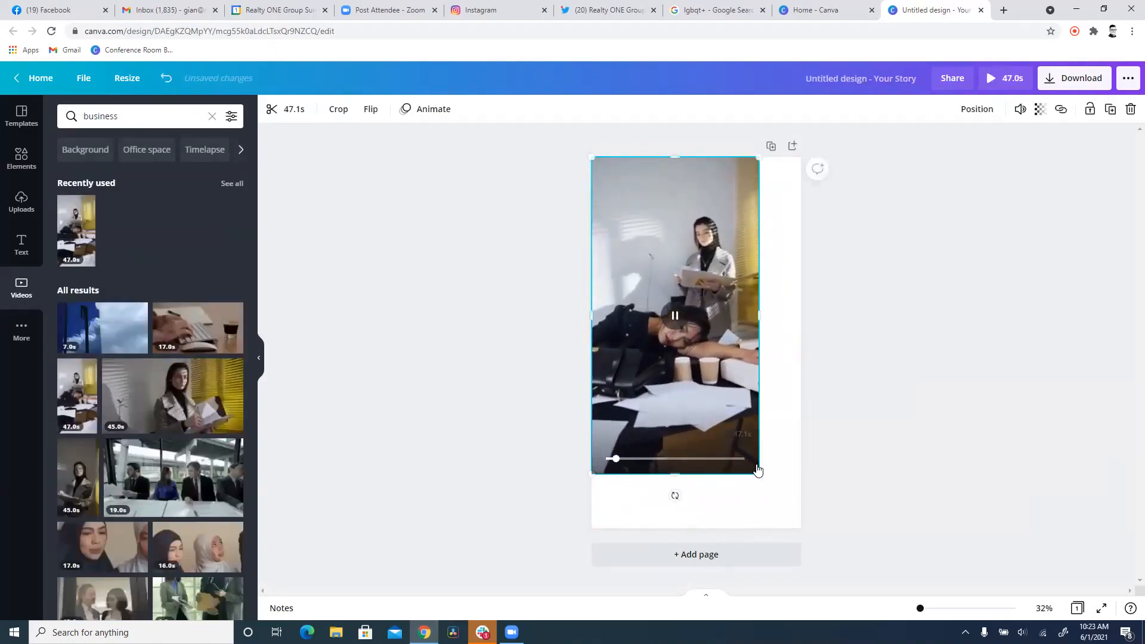
pyautogui.moveTo(775, 493); pyautogui.dragTo(824, 543)
pyautogui.moveTo(824, 543); pyautogui.dragTo(825, 542)
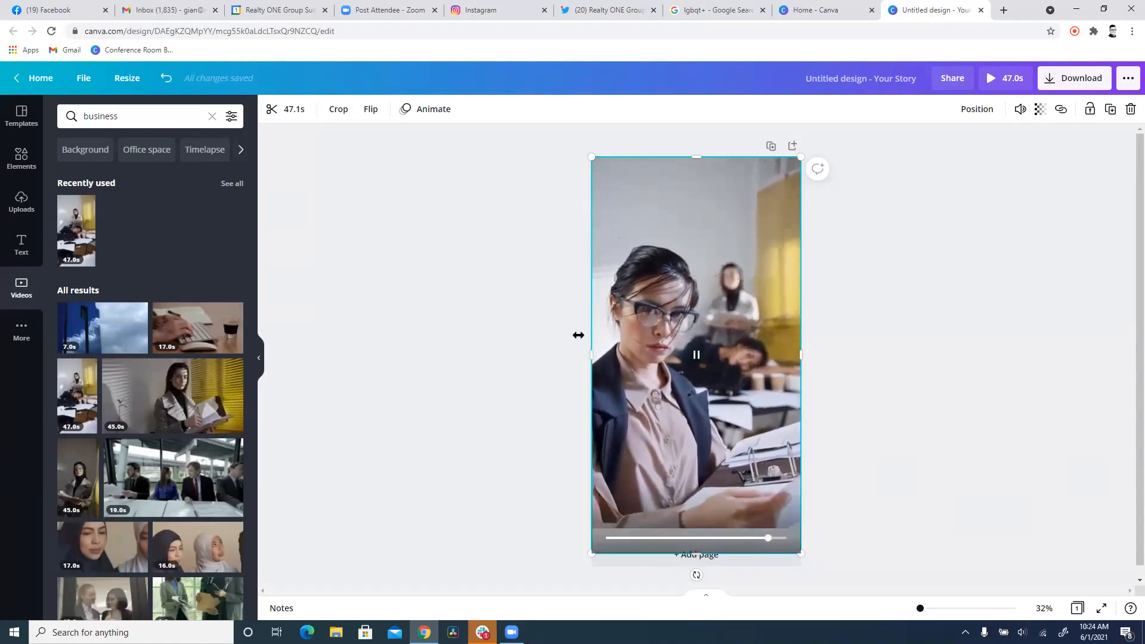
pyautogui.moveTo(578, 334); pyautogui.dragTo(423, 345)
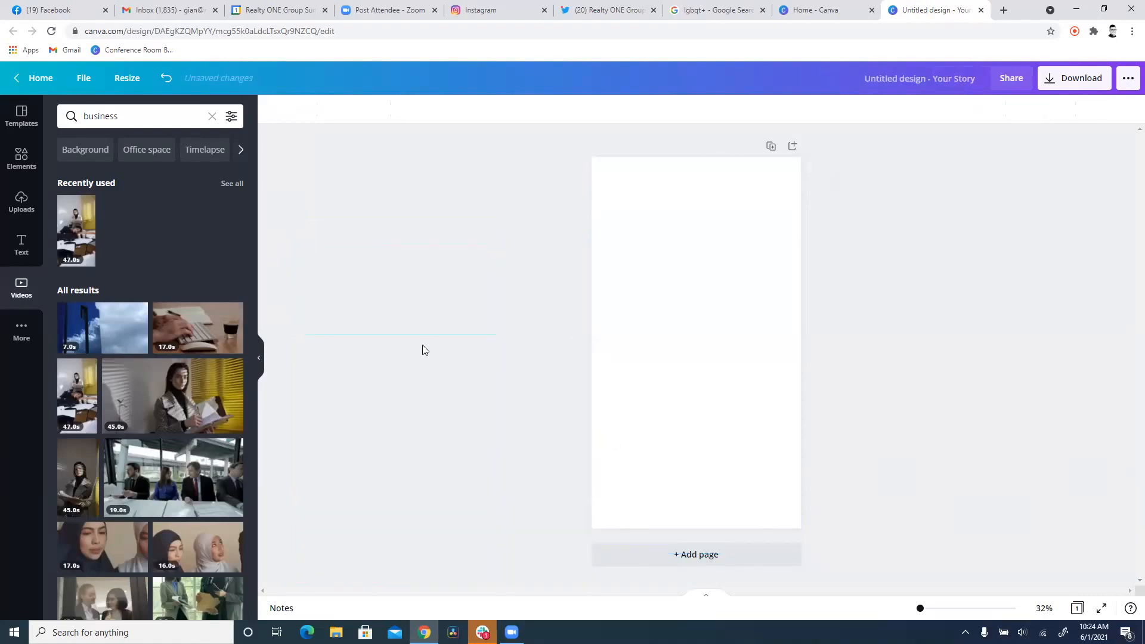
# Browse the business video results for other clips.
pyautogui.scroll(-3, 209, 408)
pyautogui.scroll(-5, 208, 408)
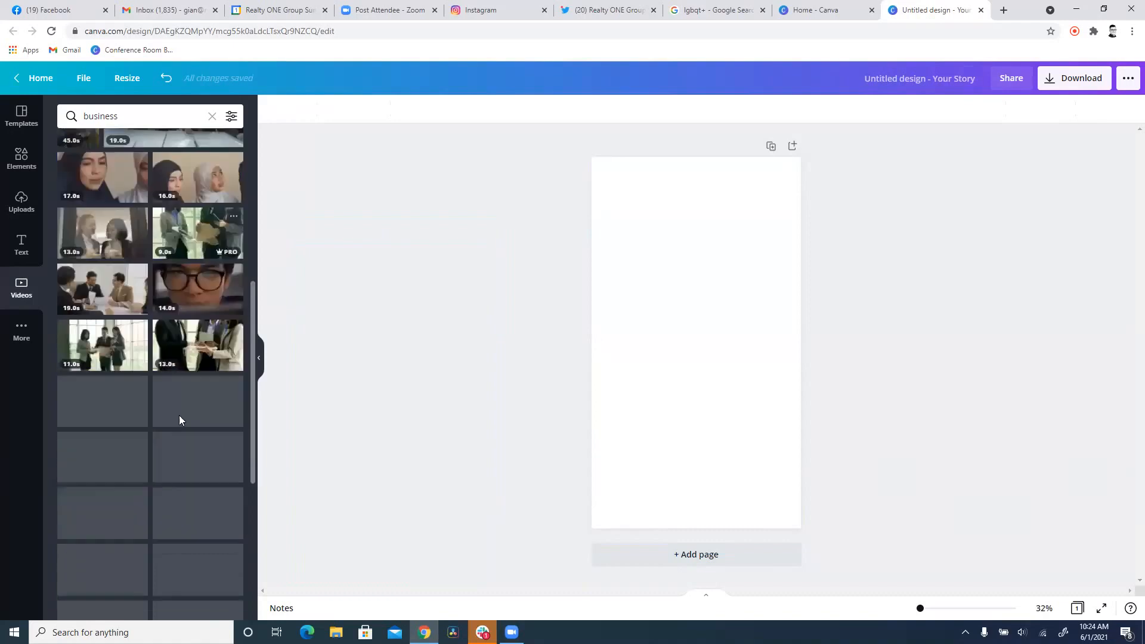
pyautogui.scroll(3, 177, 415)
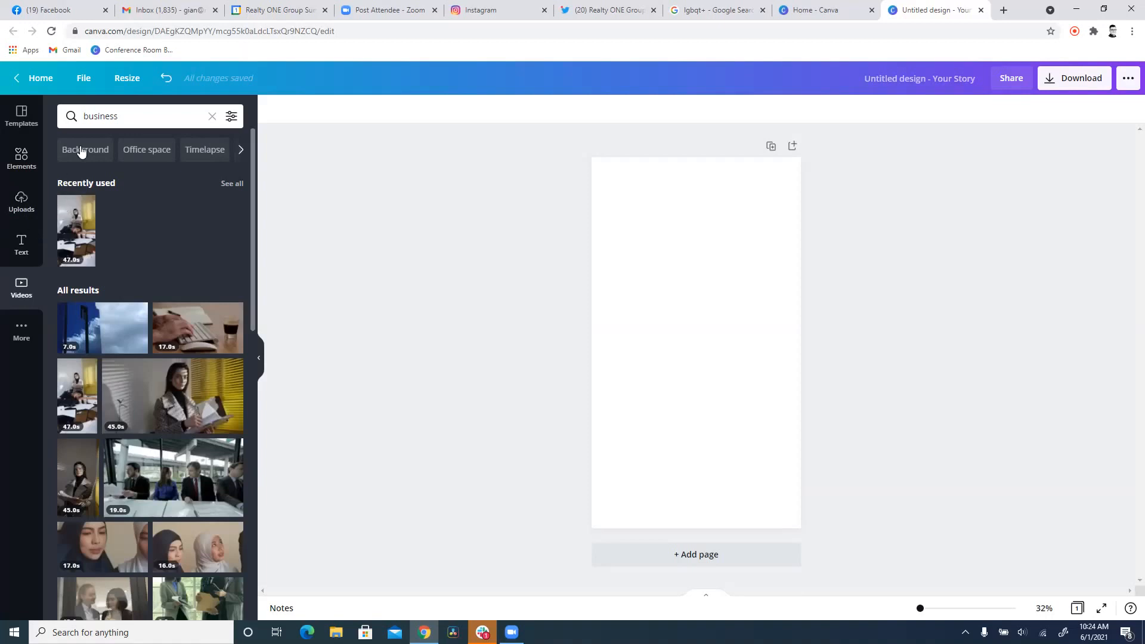
pyautogui.click(129, 114)
pyautogui.click(105, 191)
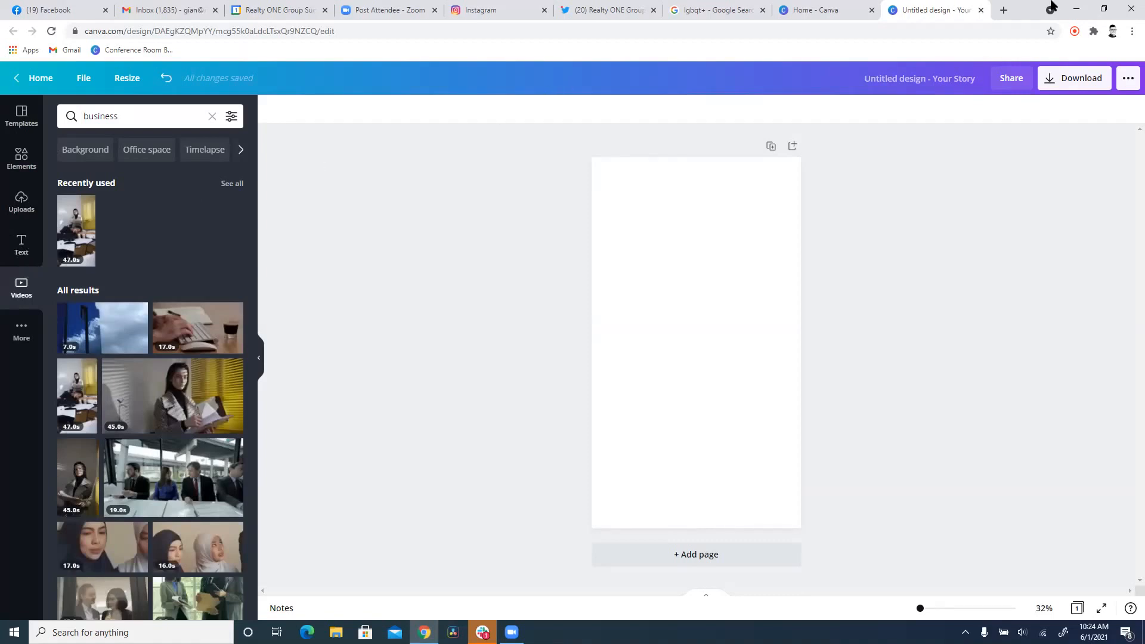
# Search Google Images for "monday motivation" in a new browser tab.
pyautogui.click(1005, 10)
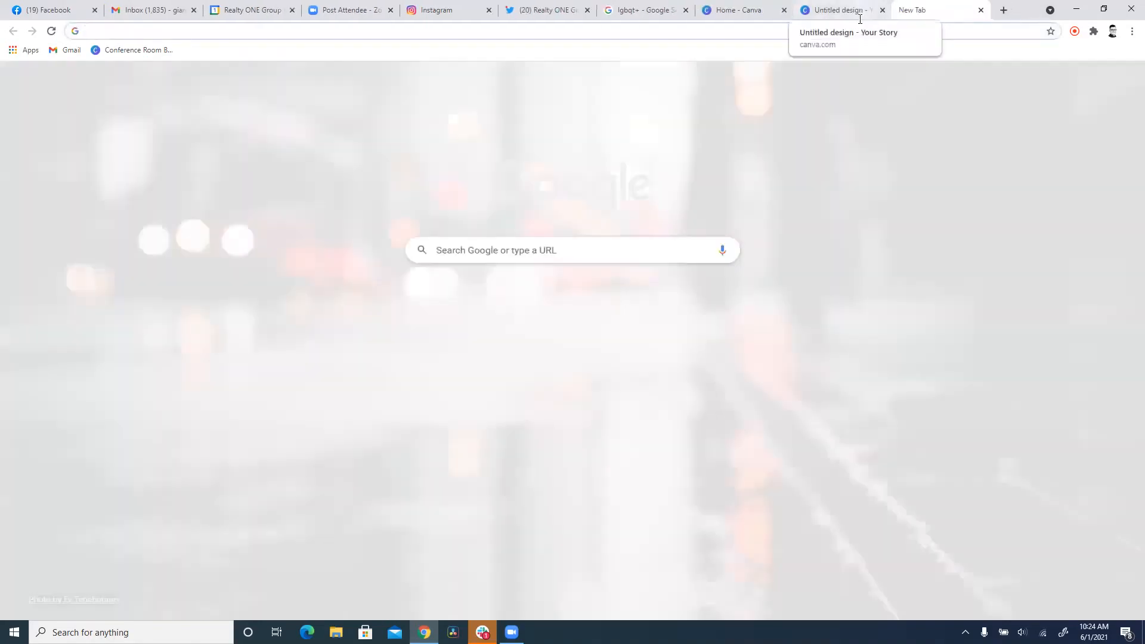
pyautogui.write('monday m')
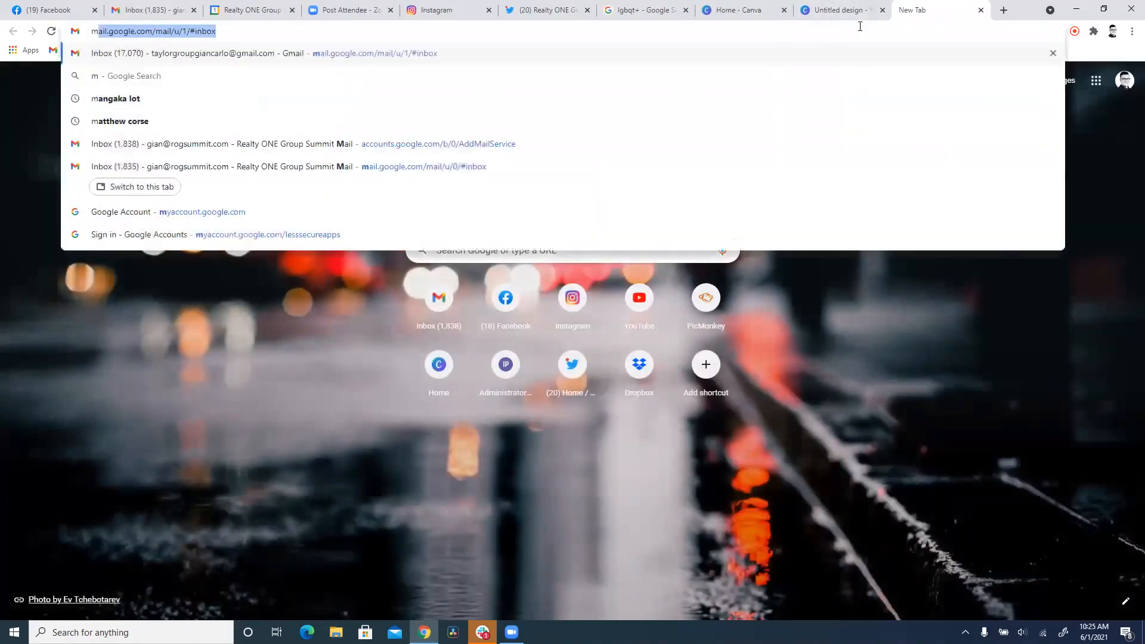
pyautogui.write('o')
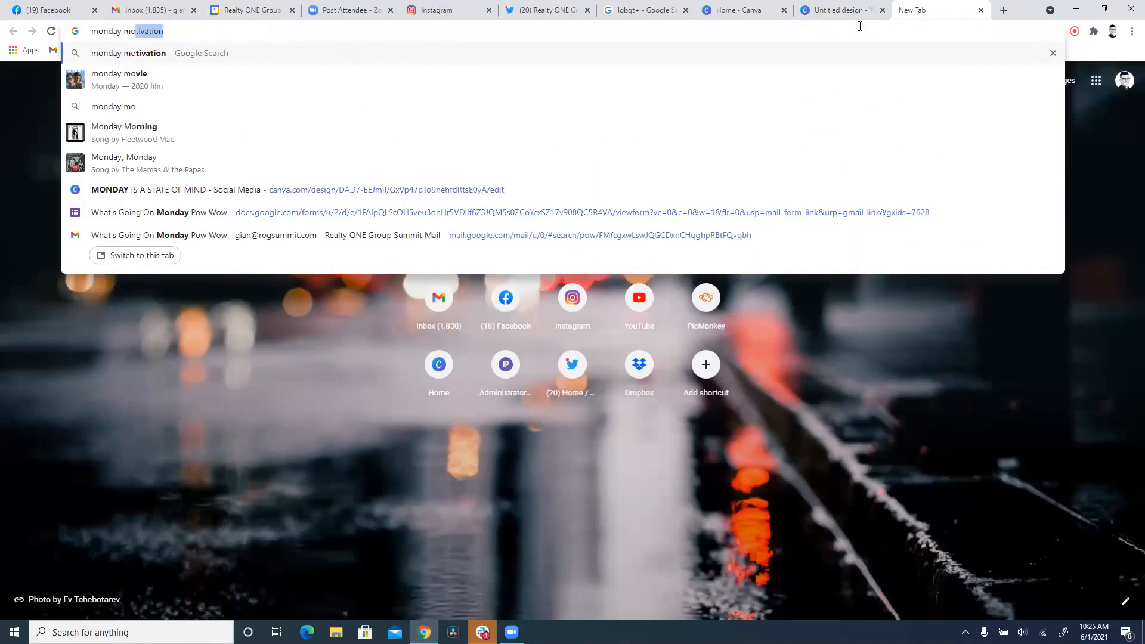
pyautogui.press('Return')
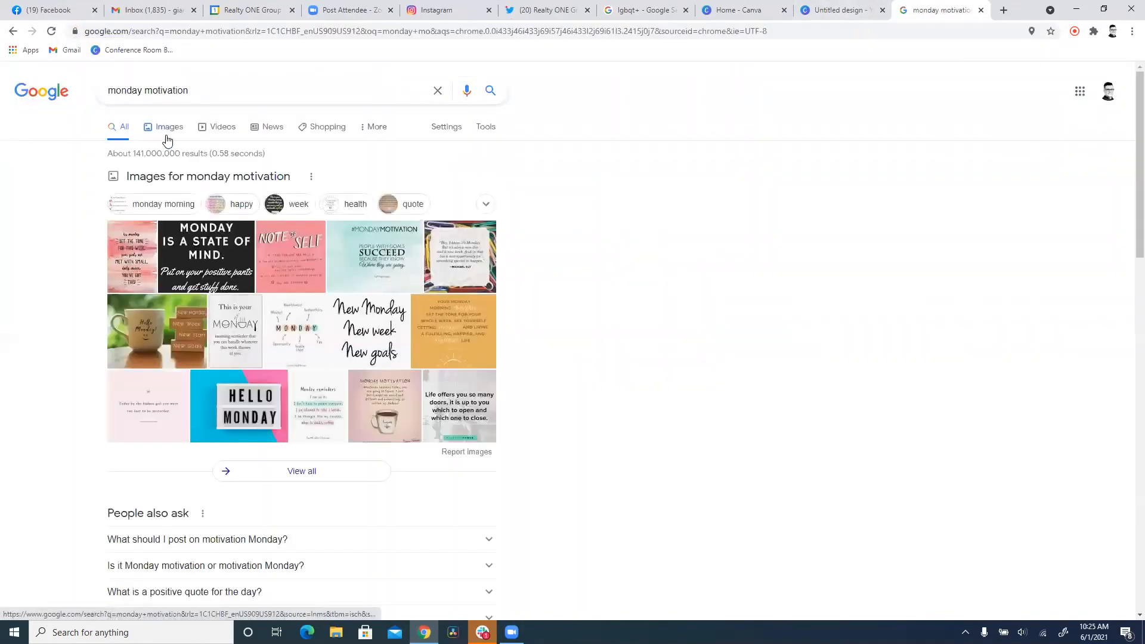
pyautogui.click(166, 140)
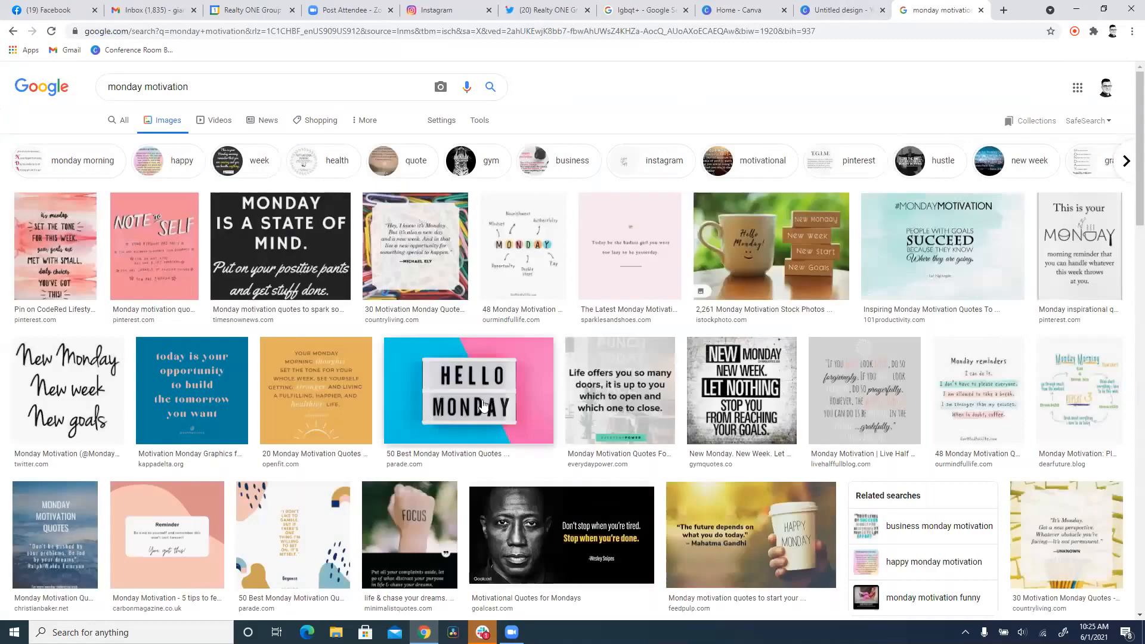
# Preview the Wesley Snipes quote "Don't stop when you're tired" among the image results, and return to the Canva story design.
pyautogui.scroll(-1, 356, 406)
pyautogui.scroll(-3, 356, 405)
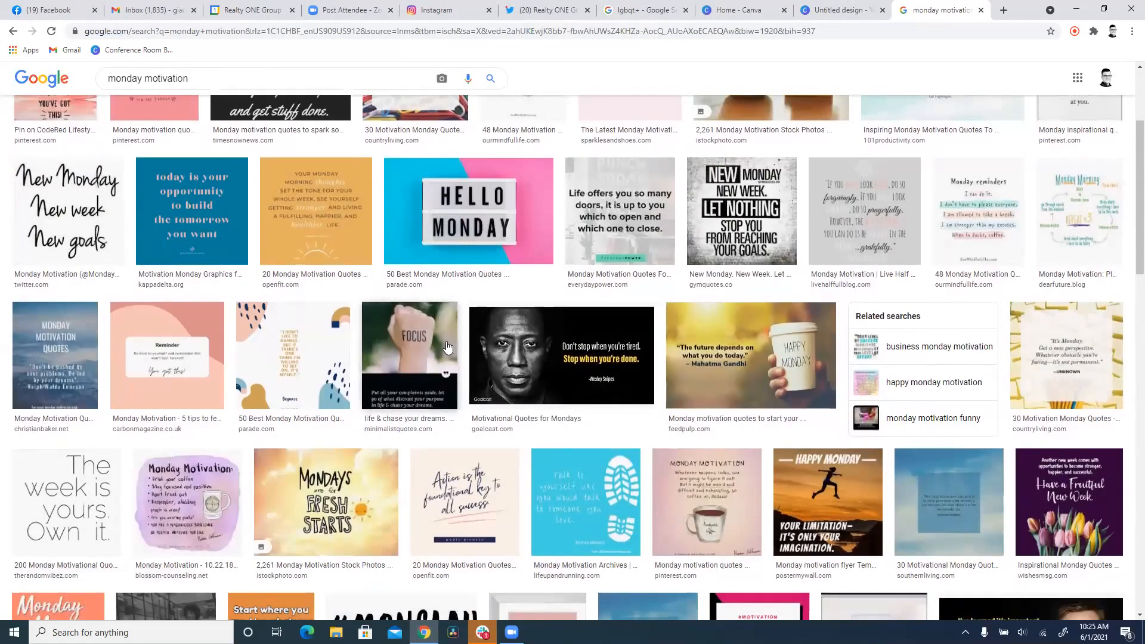
pyautogui.scroll(-1, 690, 306)
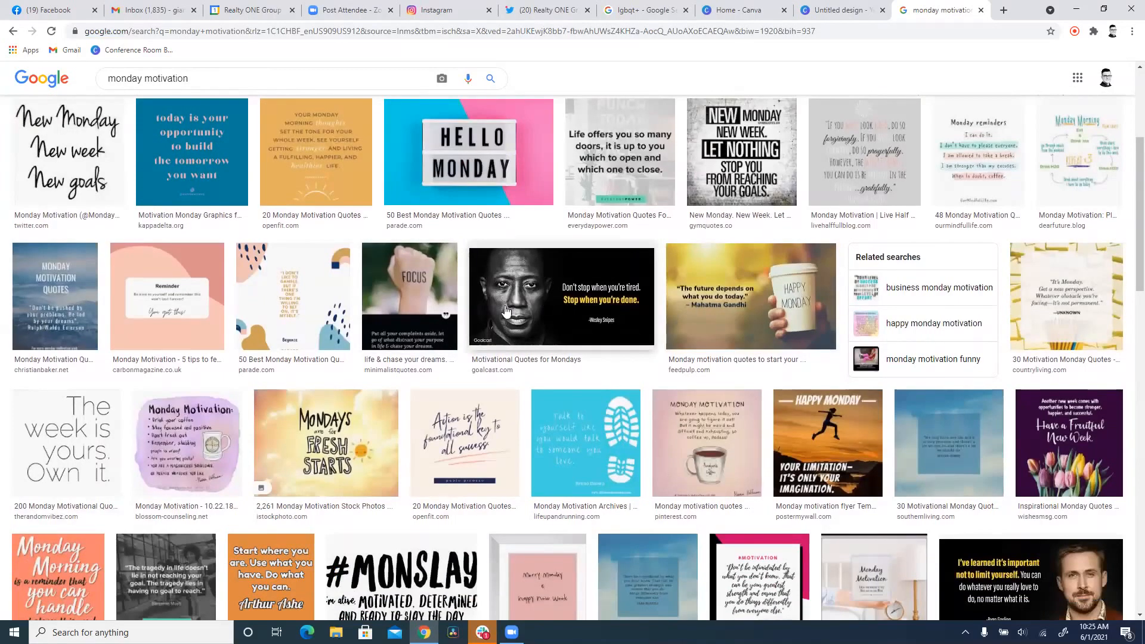
pyautogui.click(491, 321)
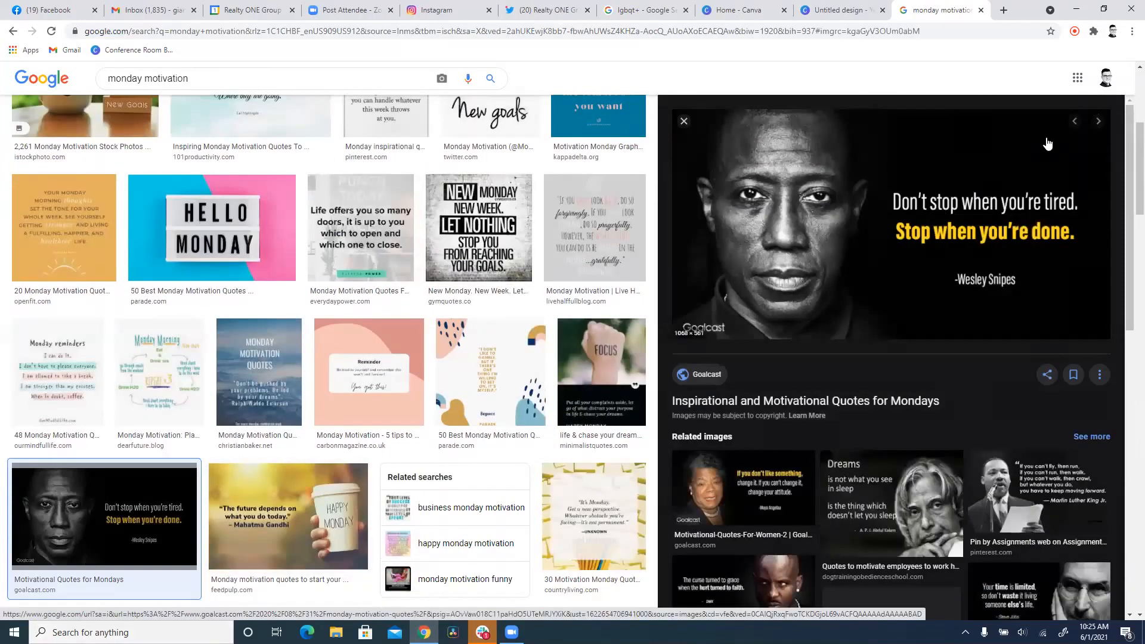
pyautogui.click(825, 4)
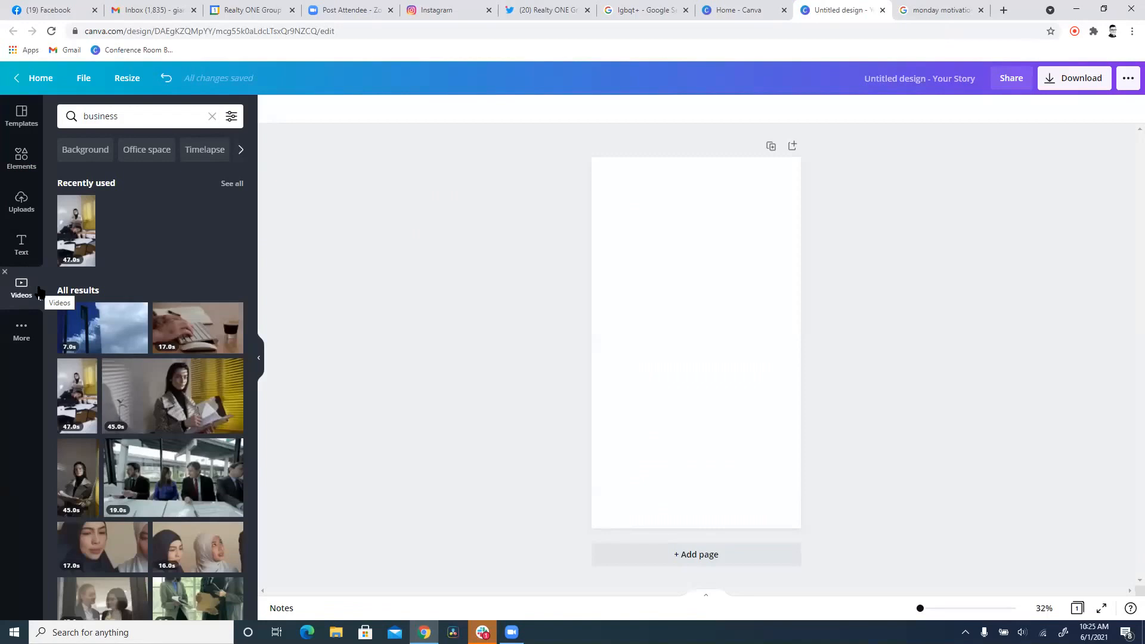
# Apply the "Eat Your Vegetables" template from the Newsroom Instagram Story collection to the blank page.
pyautogui.click(22, 160)
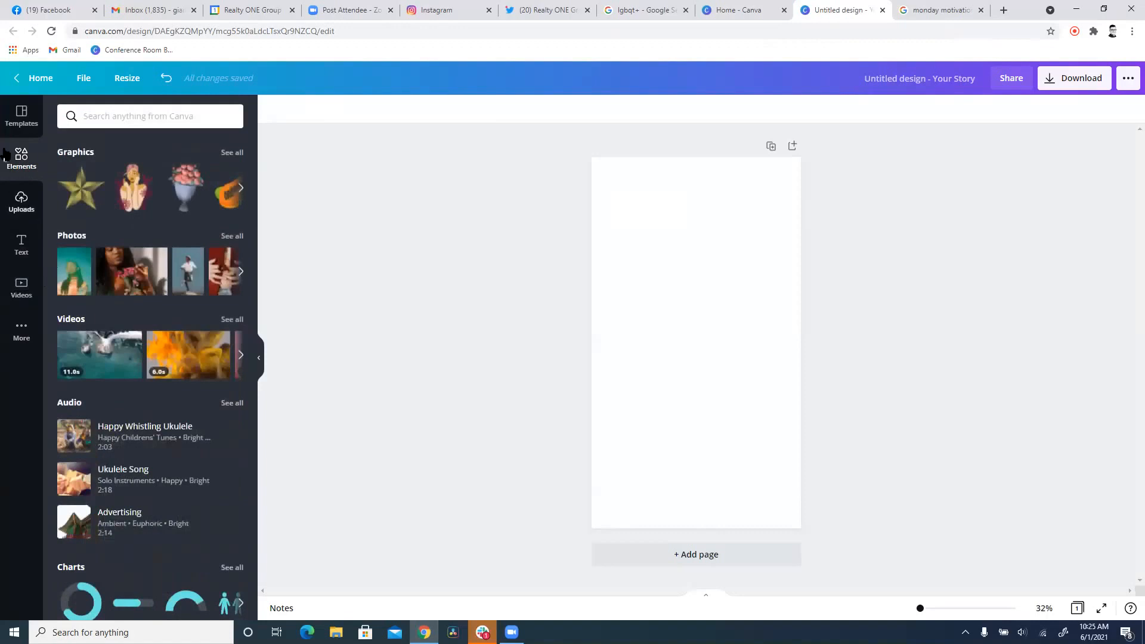
pyautogui.click(18, 117)
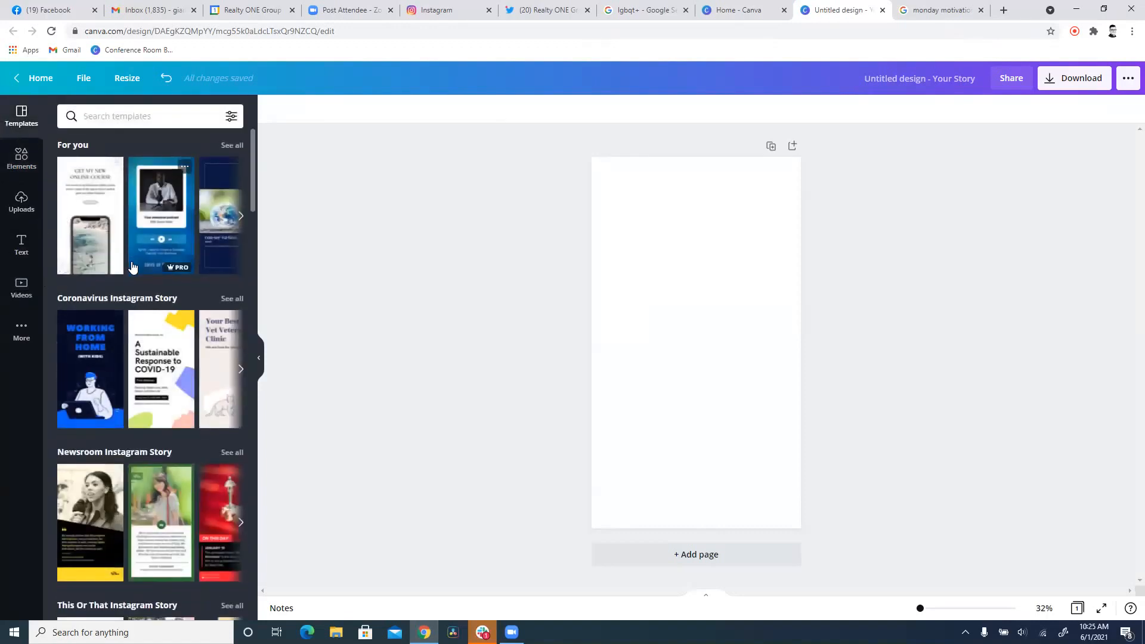
pyautogui.scroll(-3, 125, 263)
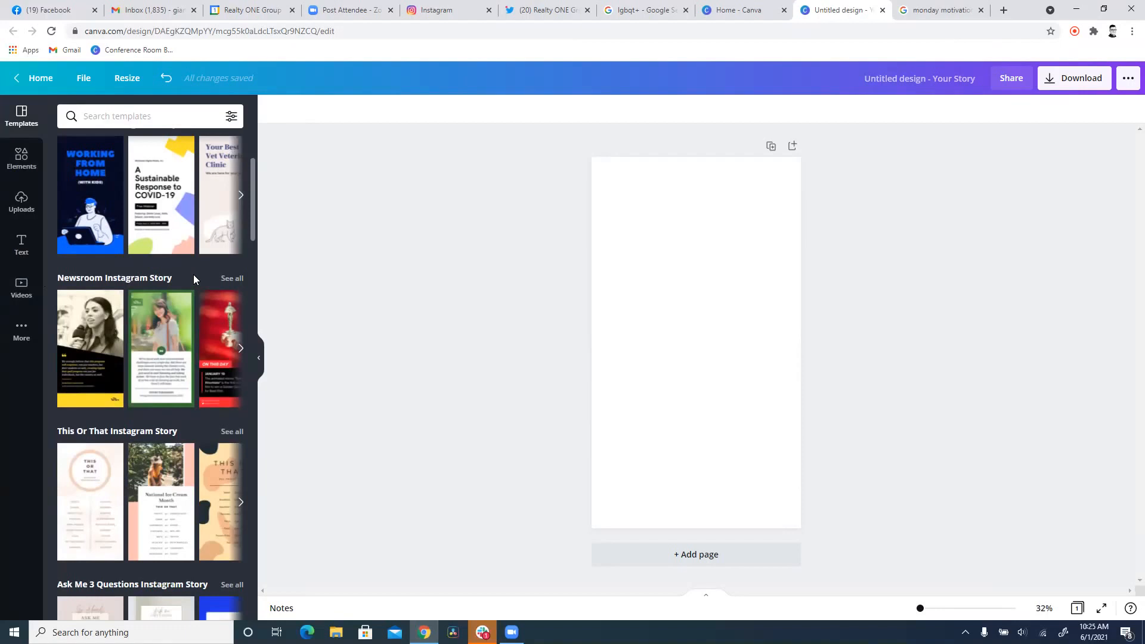
pyautogui.click(232, 279)
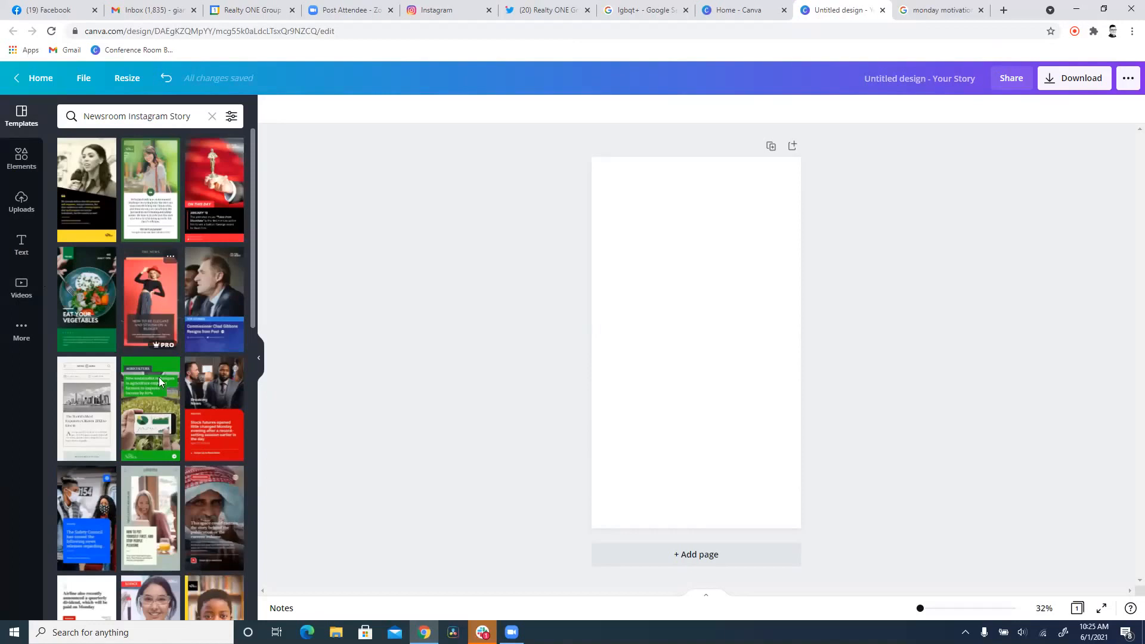
pyautogui.click(74, 322)
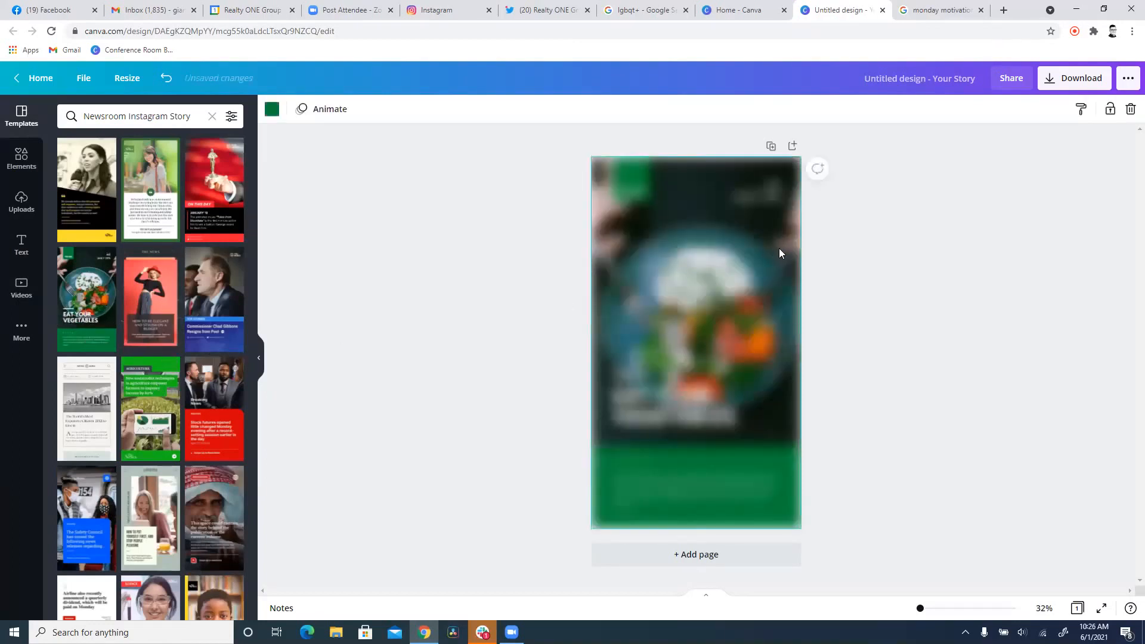
pyautogui.click(416, 378)
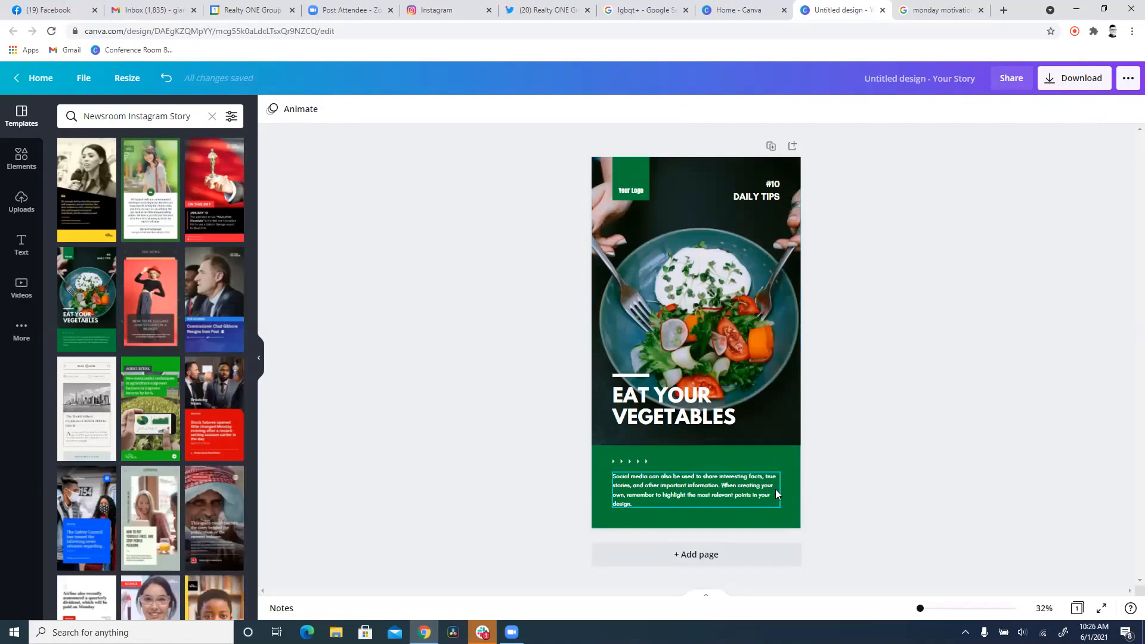
# Change the page's green background to the black of the ROG Primary palette.
pyautogui.click(783, 453)
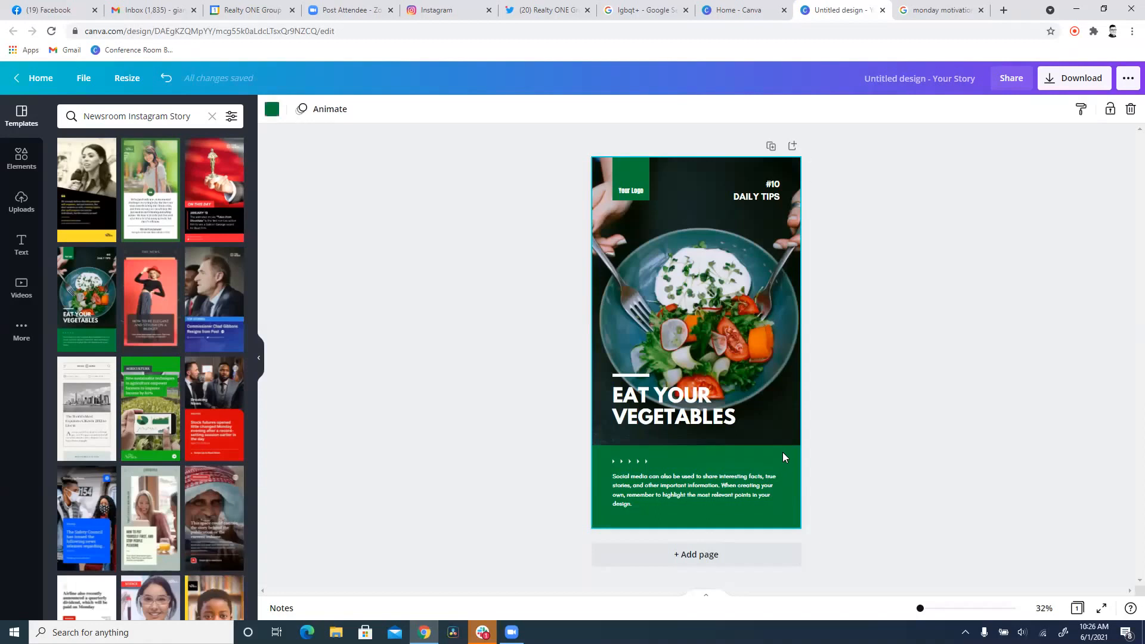
pyautogui.click(272, 109)
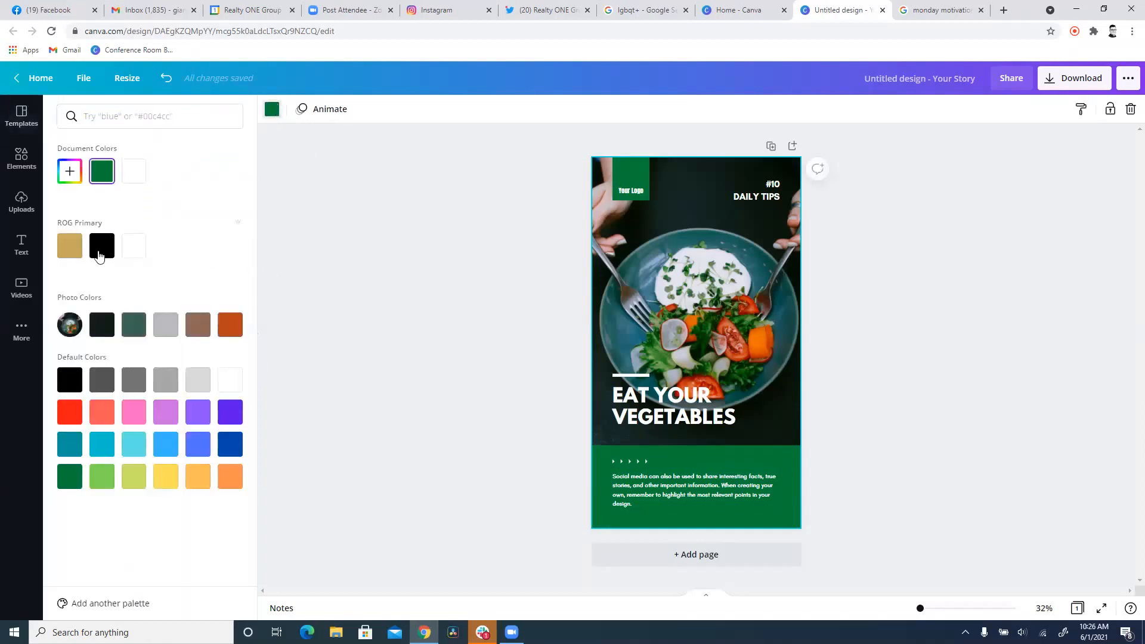
pyautogui.click(59, 251)
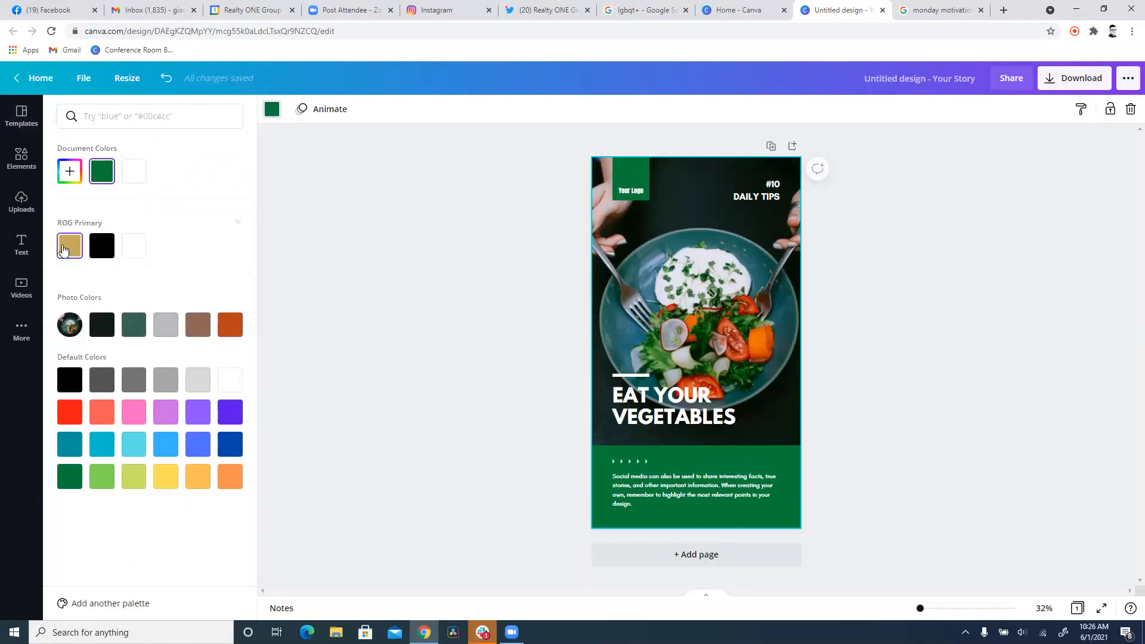
pyautogui.click(103, 249)
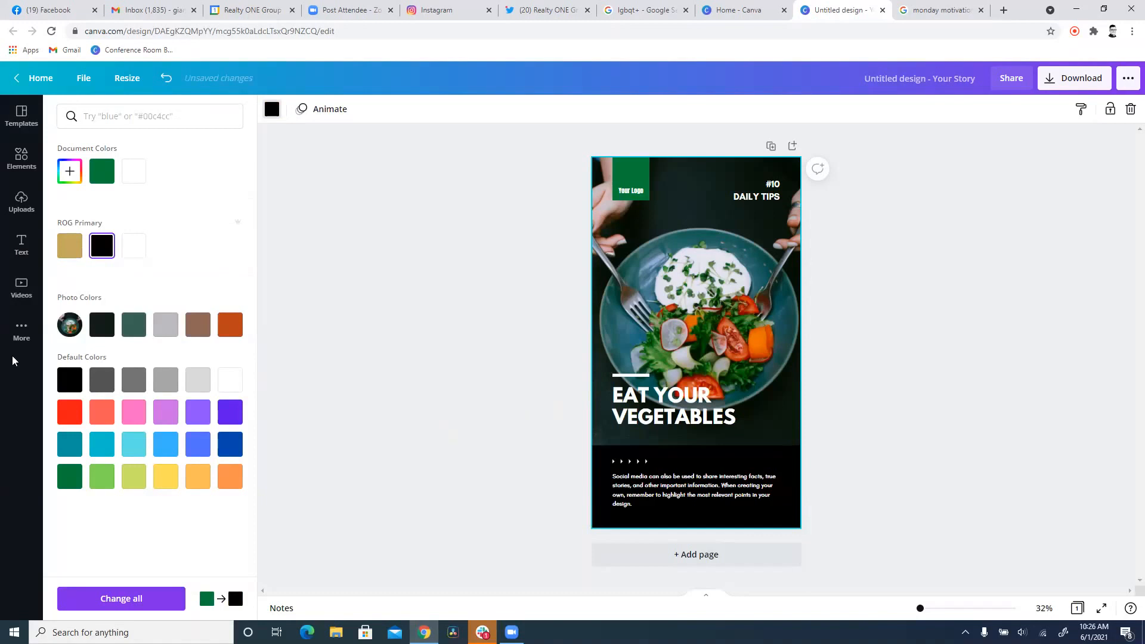
# Recolour the green "Your Logo" box with the gold of the ROG Primary palette.
pyautogui.click(631, 178)
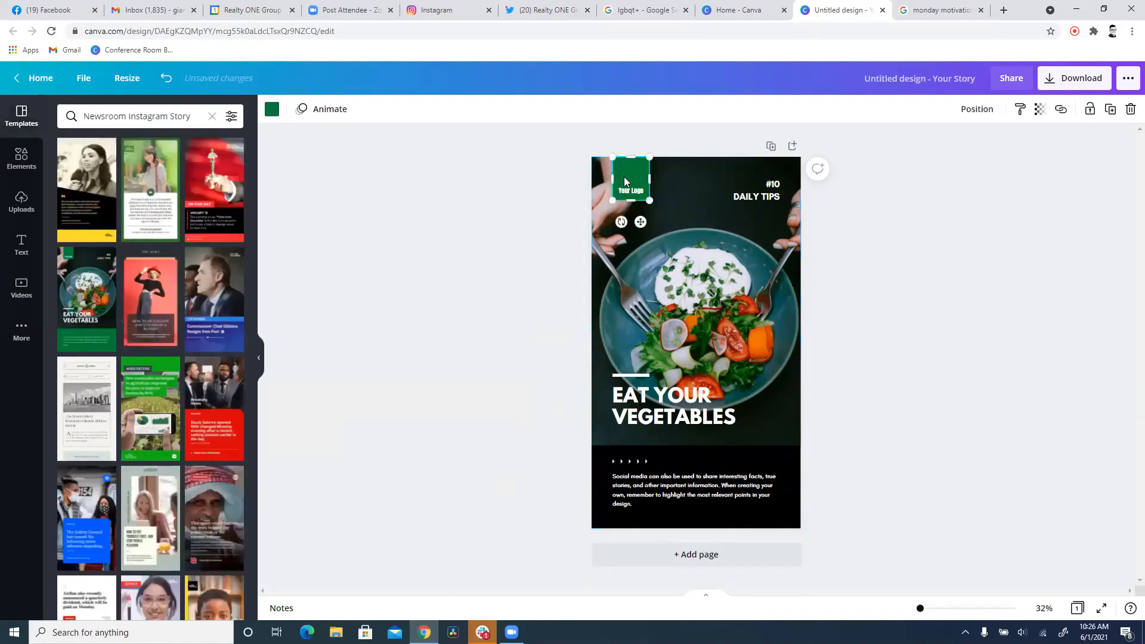
pyautogui.click(272, 109)
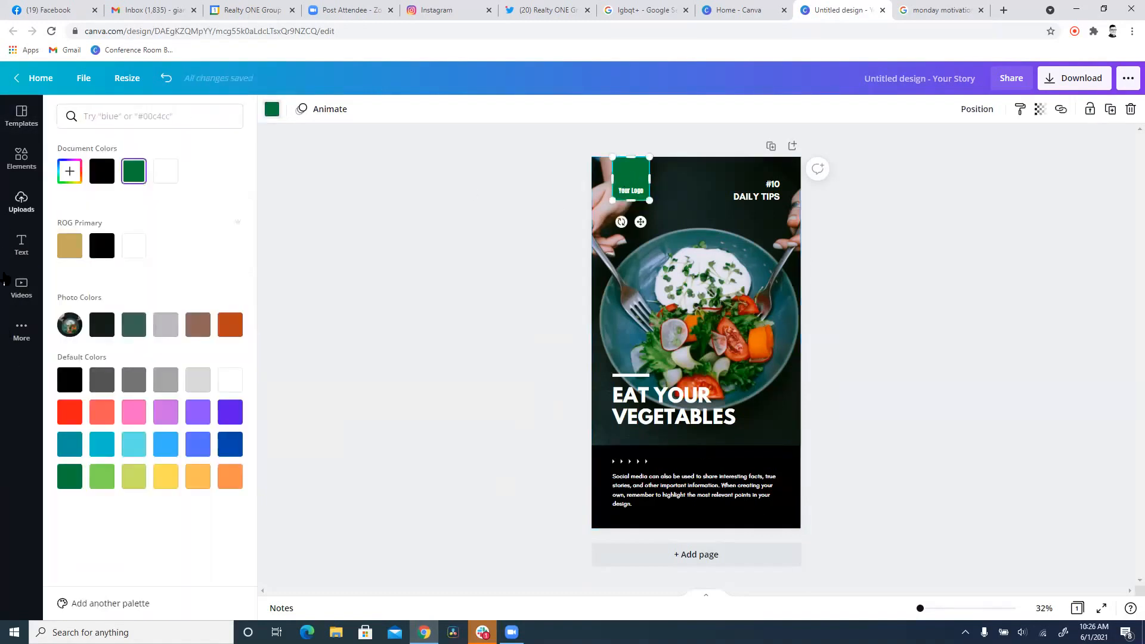
pyautogui.click(70, 246)
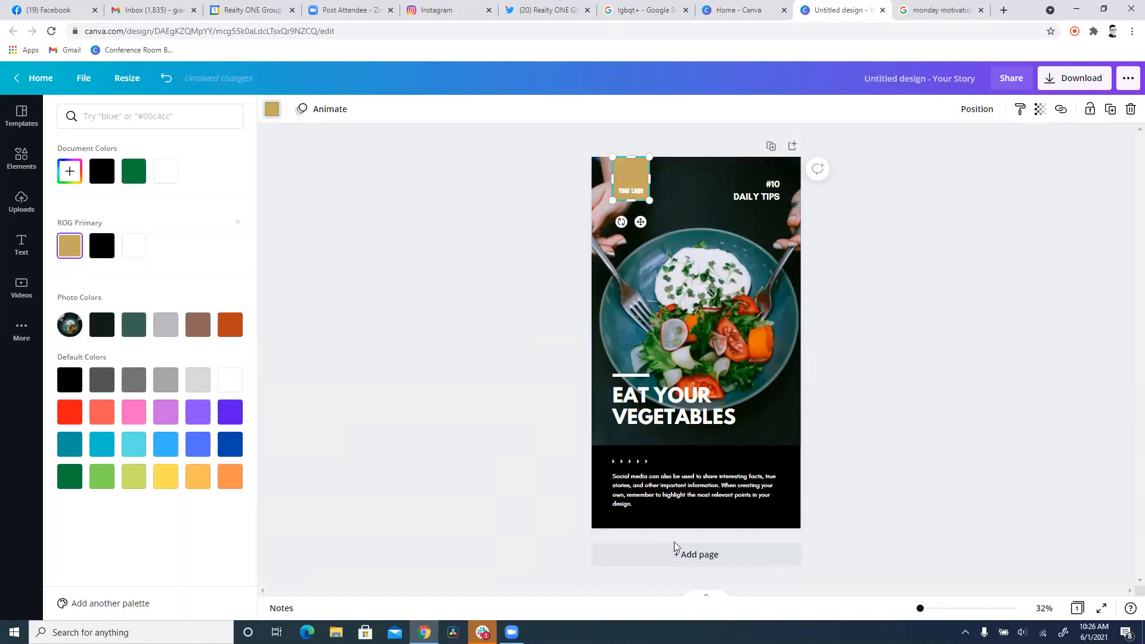
# Set the body paragraph's text colour to the ROG Primary gold.
pyautogui.click(679, 510)
pyautogui.click(694, 493)
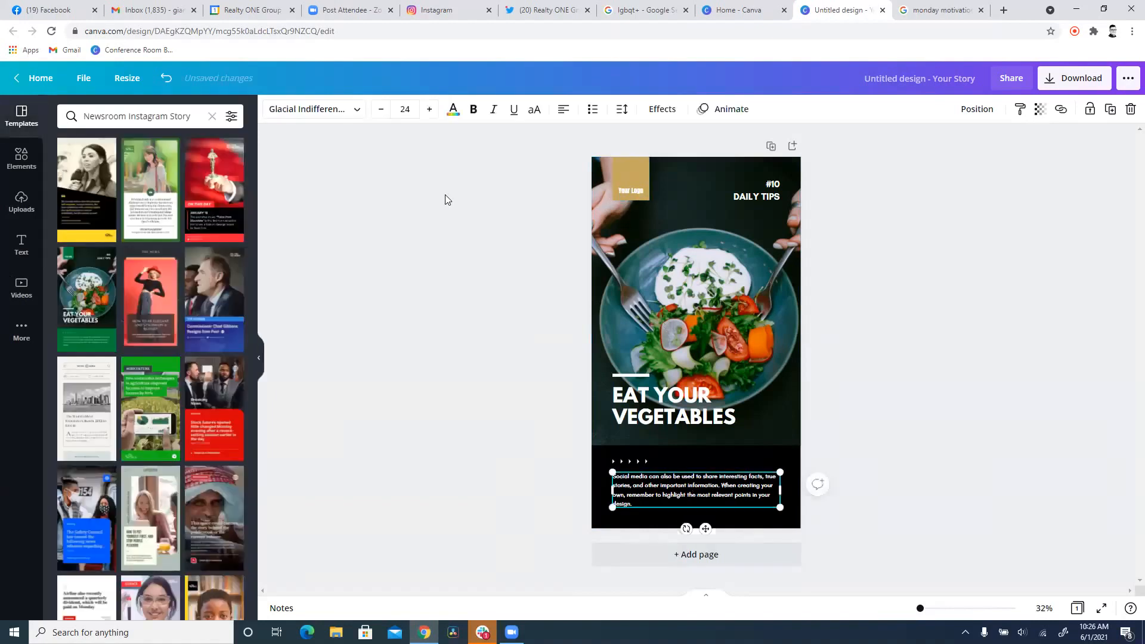
pyautogui.click(453, 109)
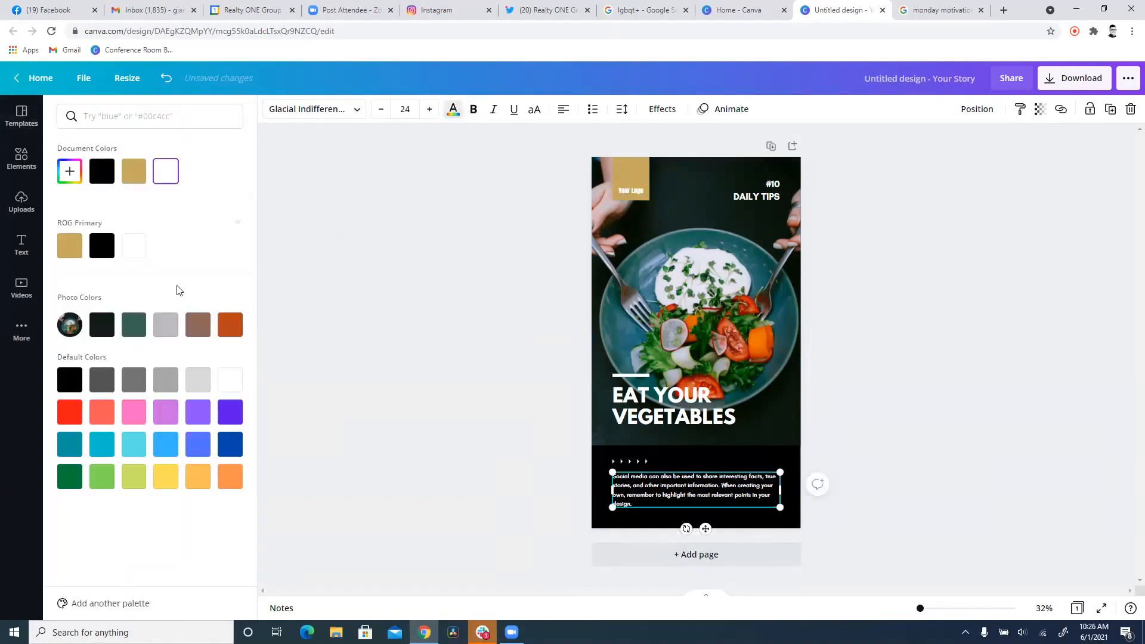
pyautogui.click(70, 247)
# Recolour the short line above the headline with the ROG Primary gold, and delete the "#10 DAILY TIPS" text.
pyautogui.click(643, 460)
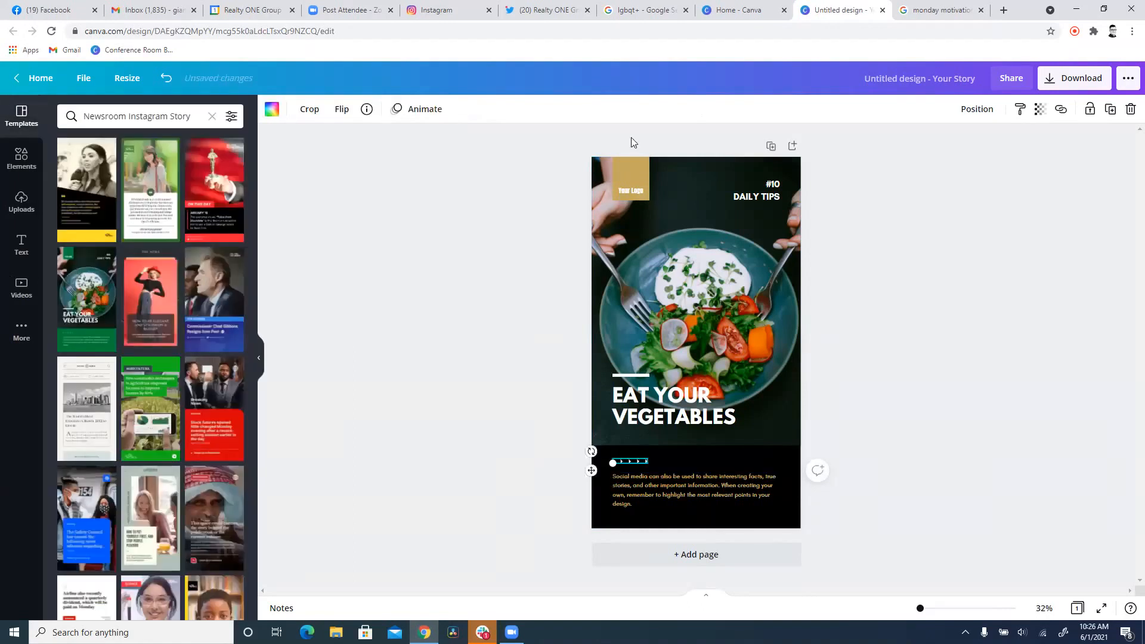
pyautogui.click(669, 404)
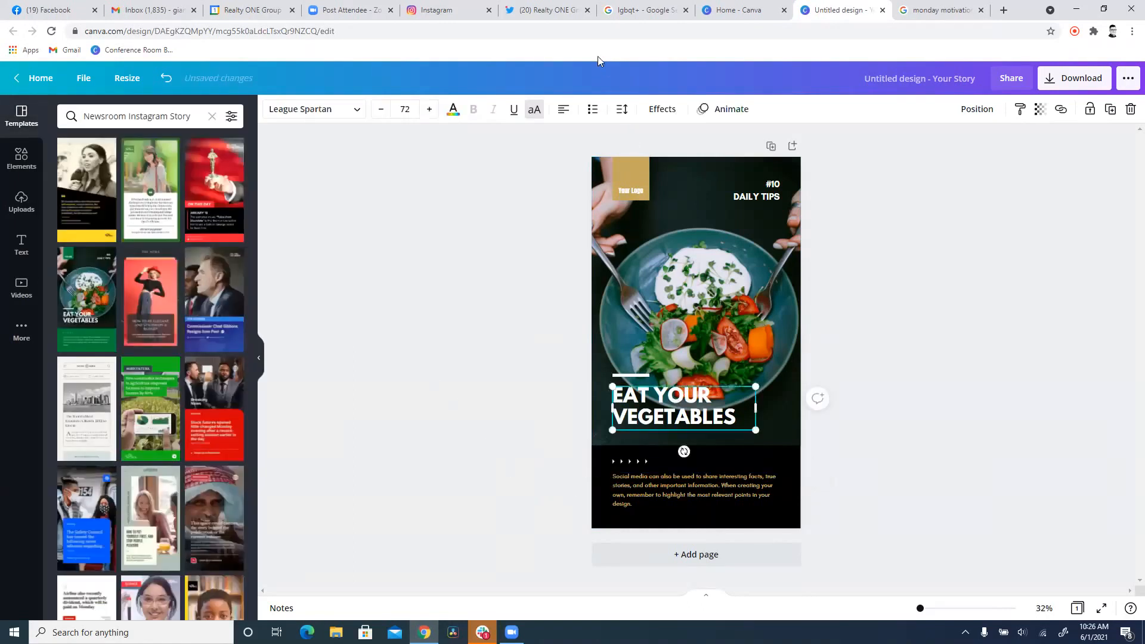
pyautogui.click(646, 376)
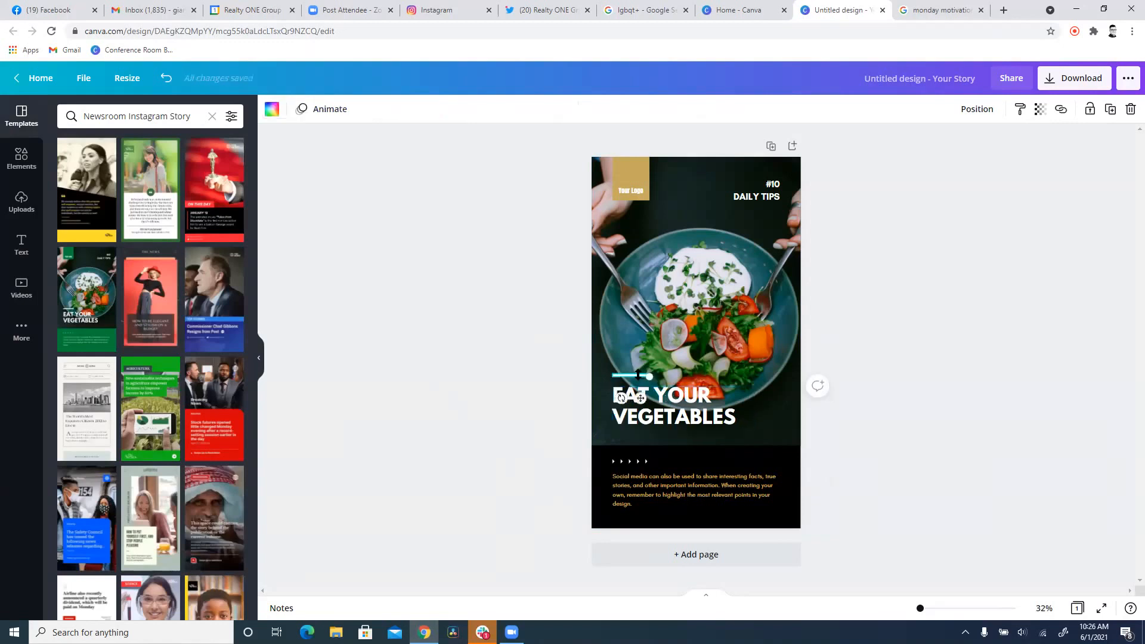
pyautogui.click(272, 109)
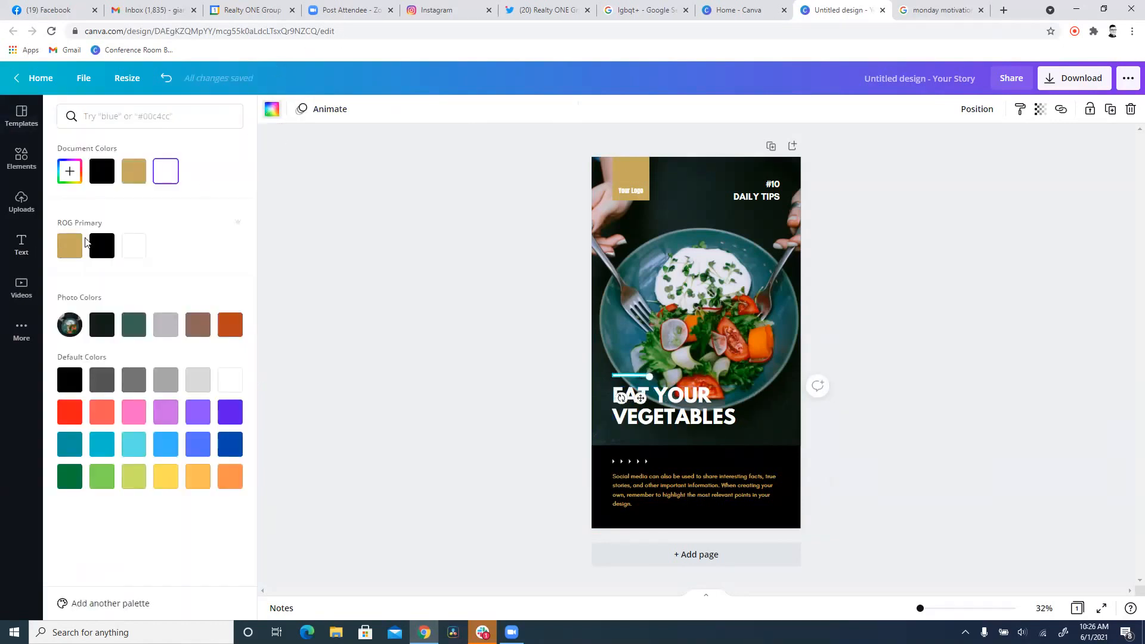
pyautogui.click(69, 246)
pyautogui.click(470, 259)
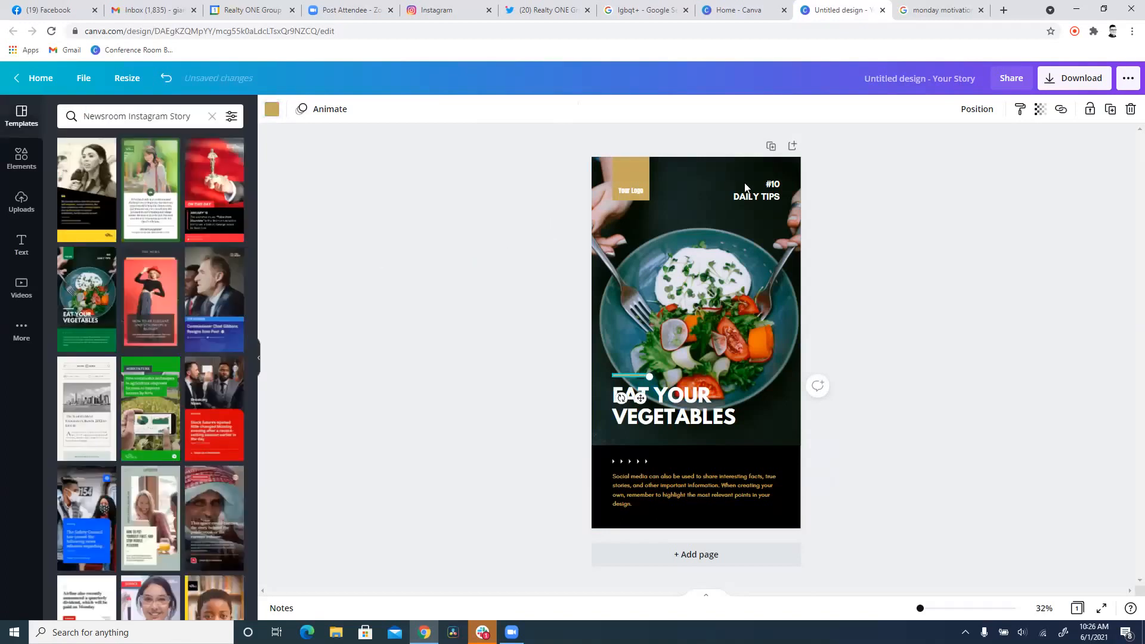
pyautogui.click(775, 199)
pyautogui.press('Delete')
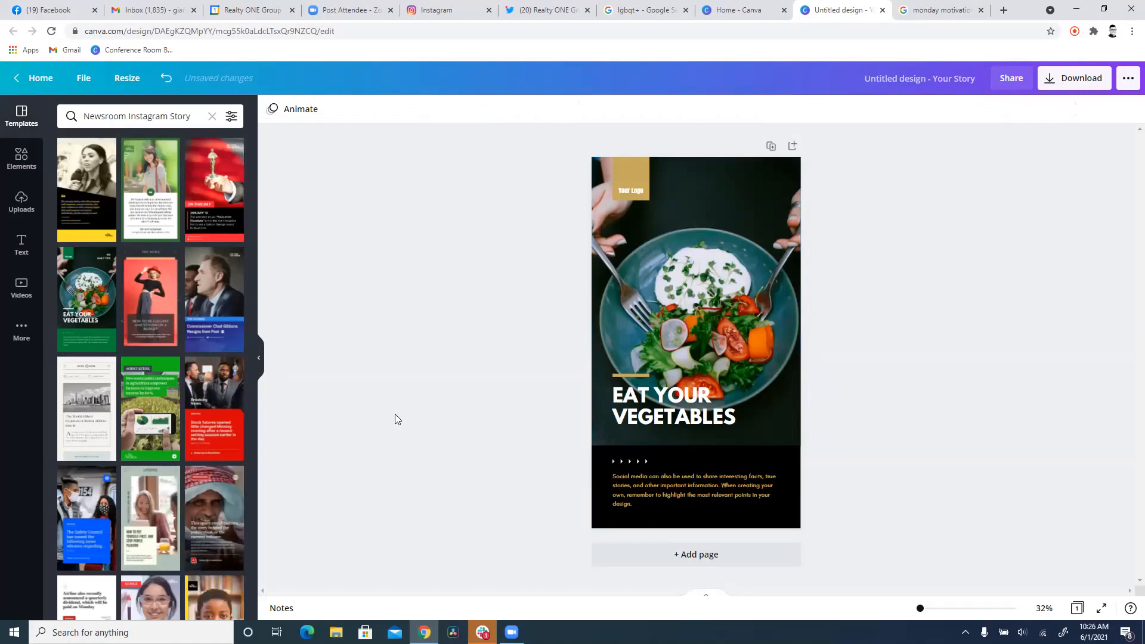
# Change the "EAT YOUR VEGETABLES" headline's font to Museo Sans 900.
pyautogui.click(651, 401)
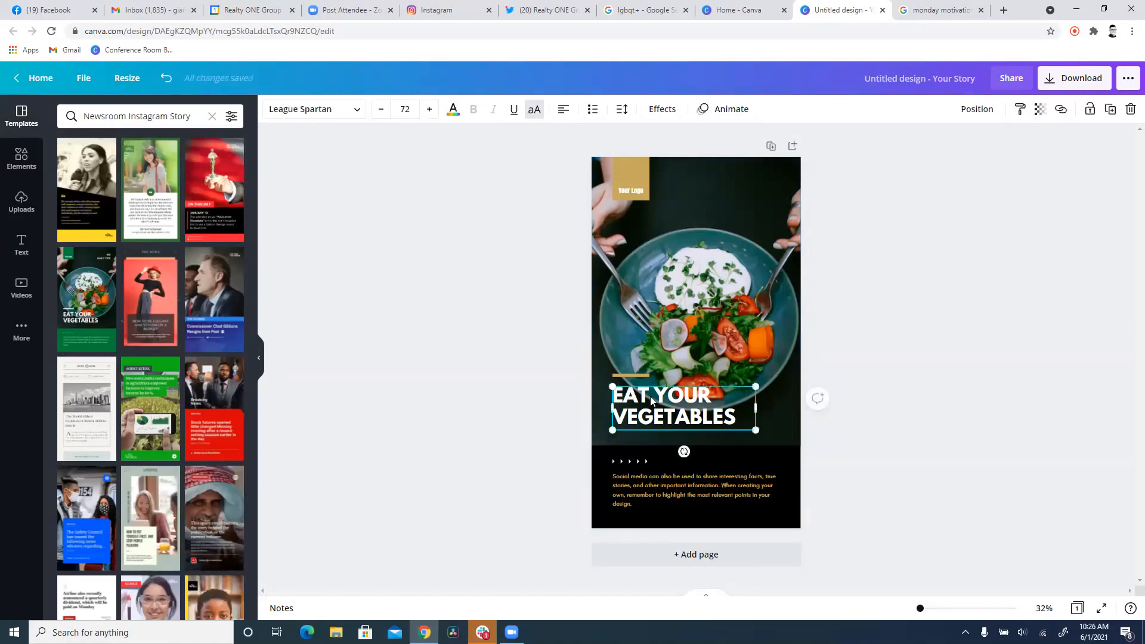
pyautogui.click(354, 112)
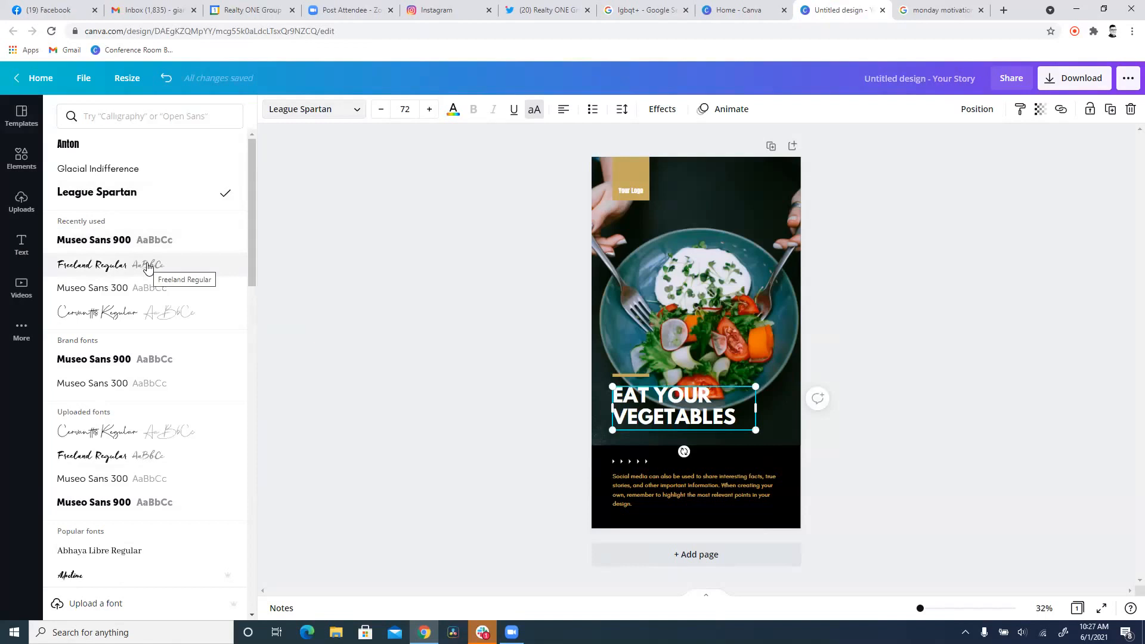
pyautogui.click(147, 251)
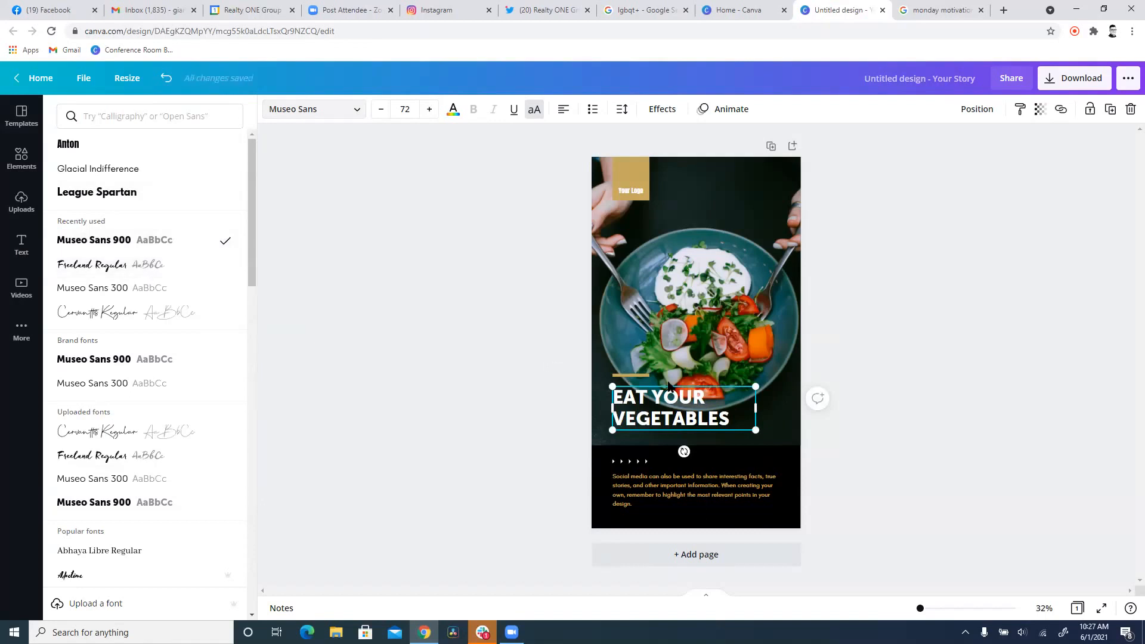
# Check the quote in the Google Images tab and replace the headline text with "DON'T STOP WHEN YOU ARE TIRED.".
pyautogui.doubleClick(678, 407)
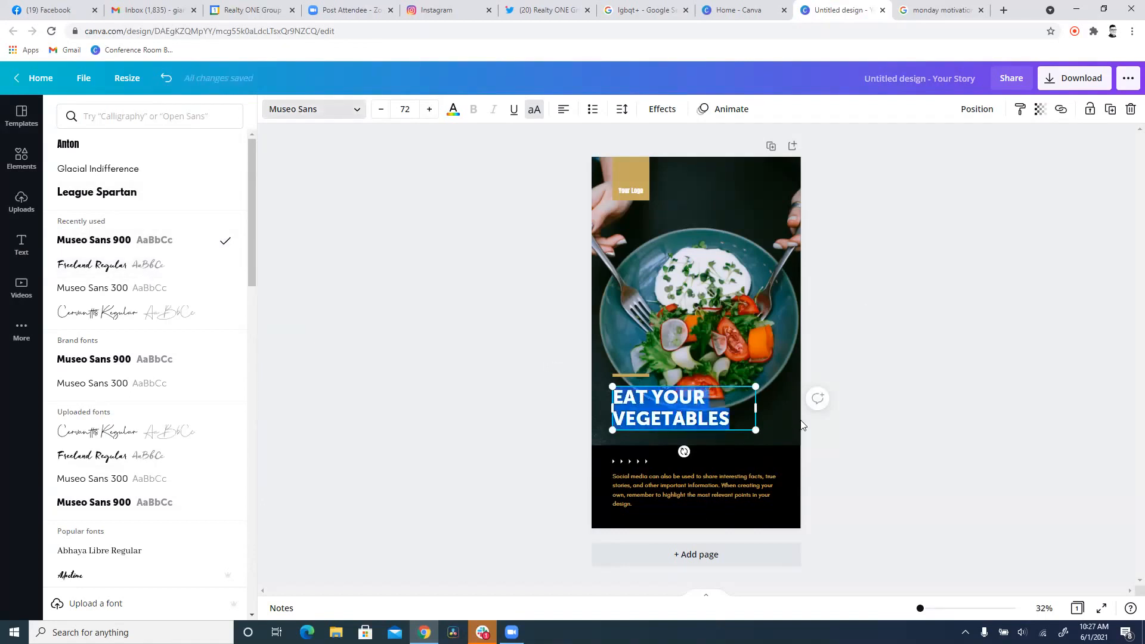
pyautogui.click(957, 9)
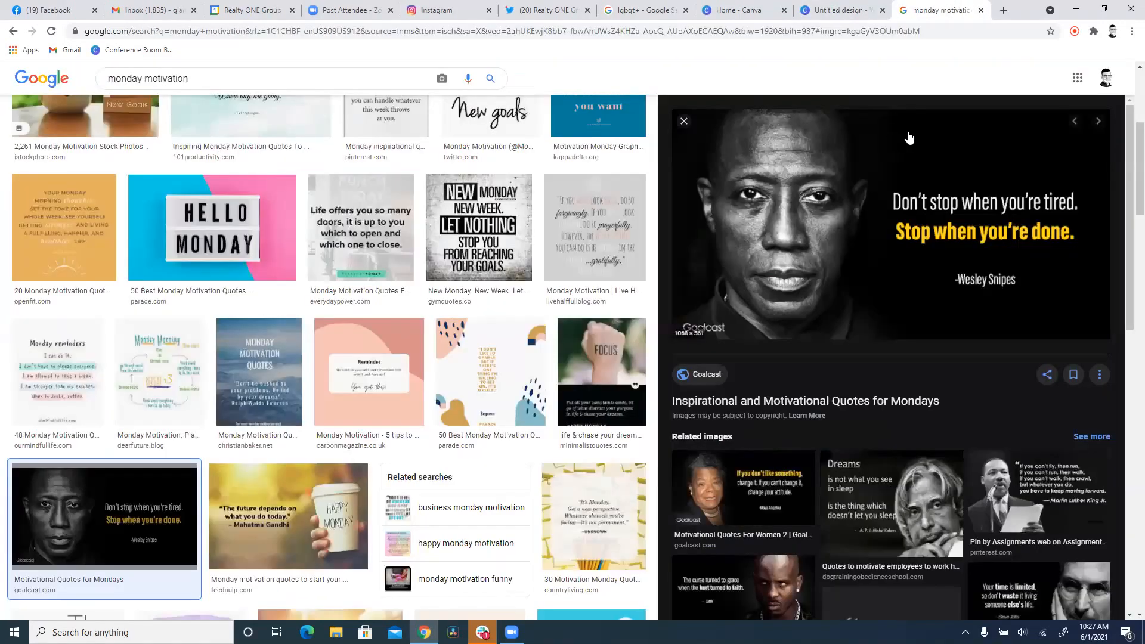
pyautogui.click(842, 9)
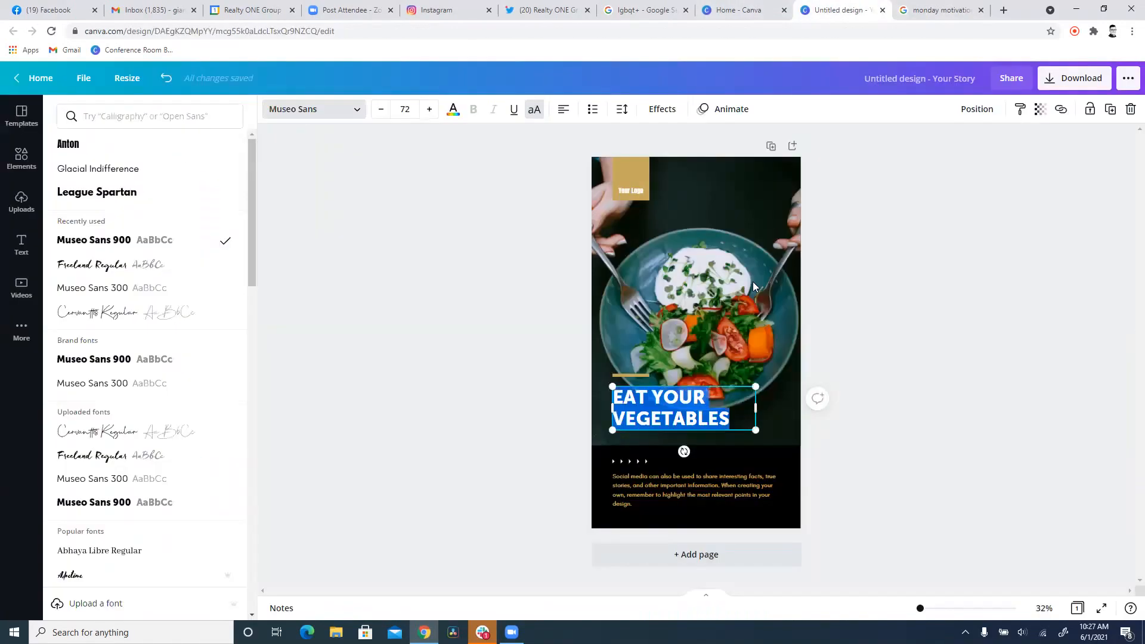
pyautogui.write('DON')
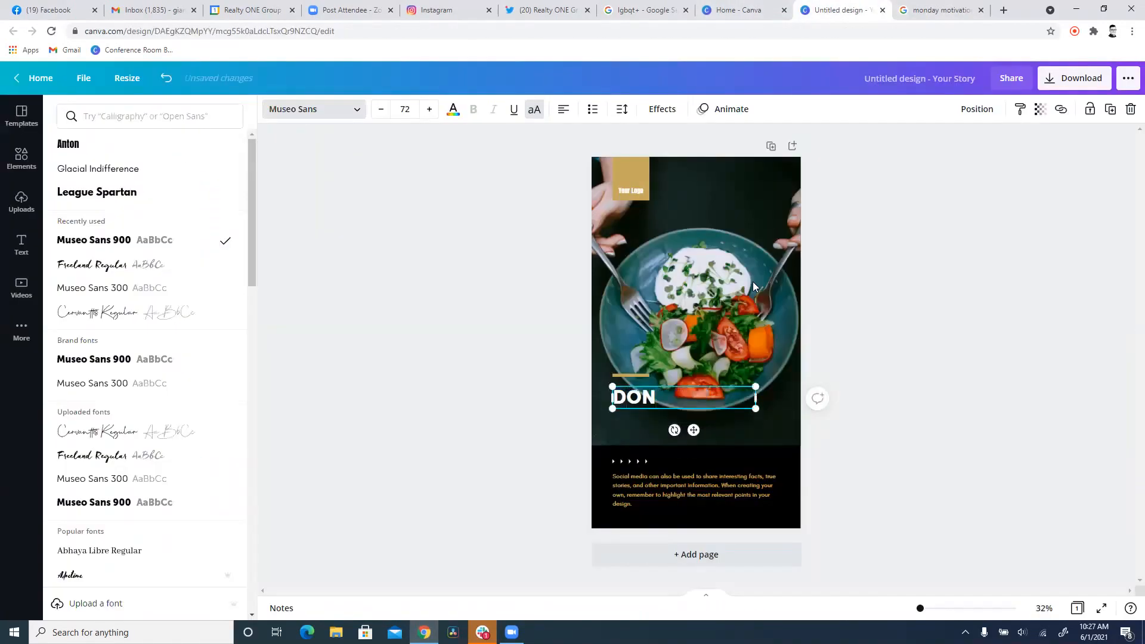
pyautogui.write("'T STOP W")
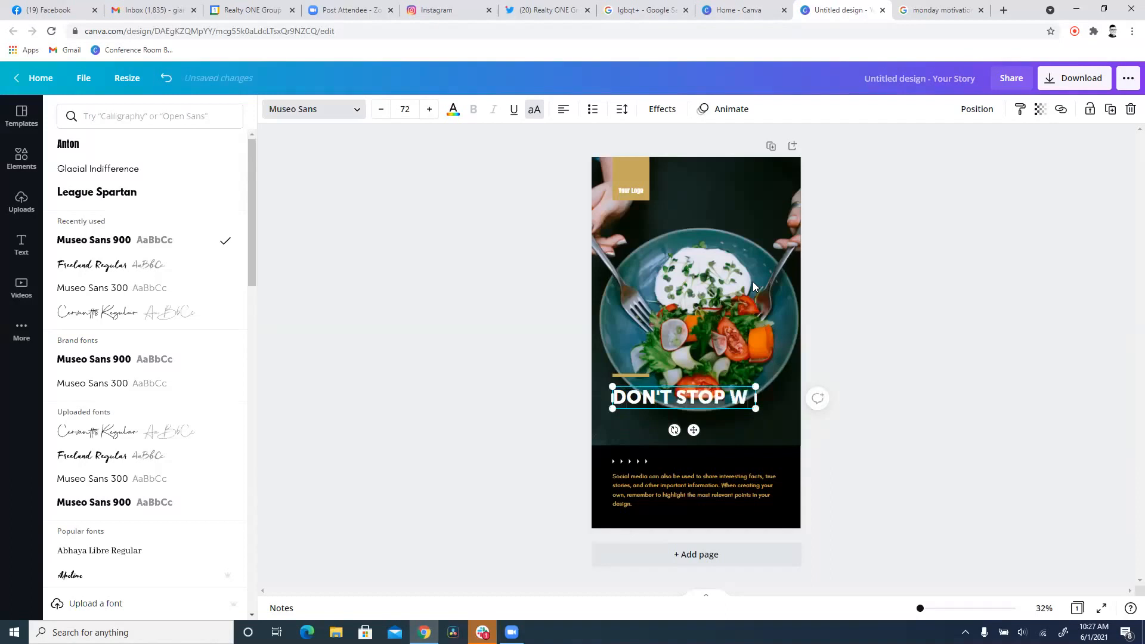
pyautogui.write('HEN YOU ARE TI')
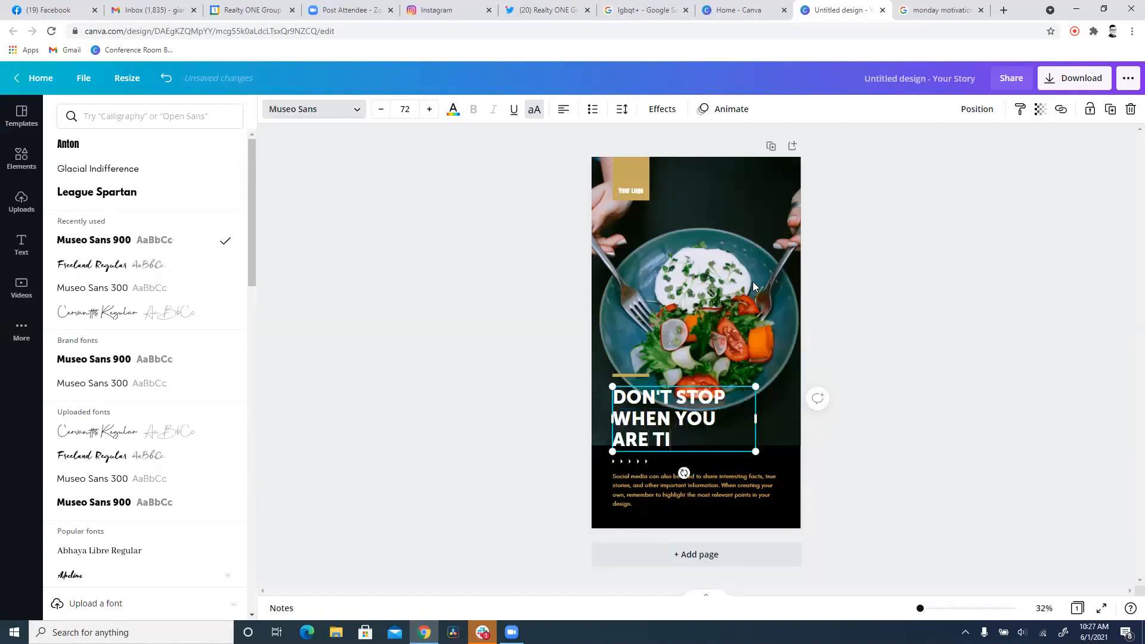
pyautogui.write('RED.')
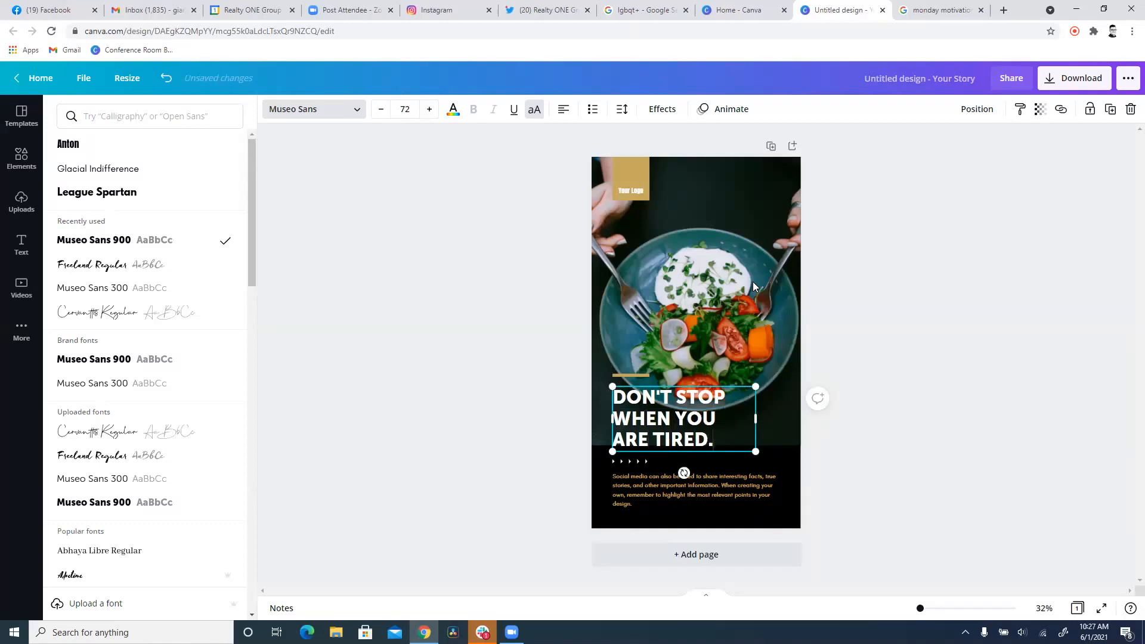
# Recheck the quote in the Google Images tab and add "STOP WHEN YOU ARE DONE." on a new line of the headline.
pyautogui.click(941, 7)
pyautogui.click(861, 7)
pyautogui.press('Return')
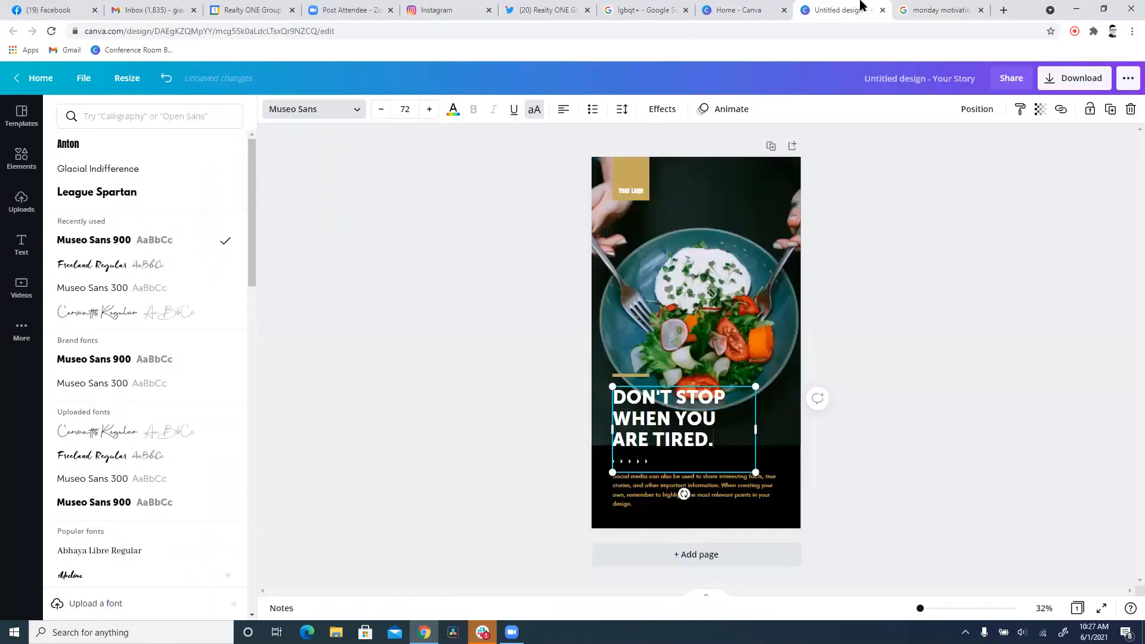
pyautogui.write('STOP WEHN')
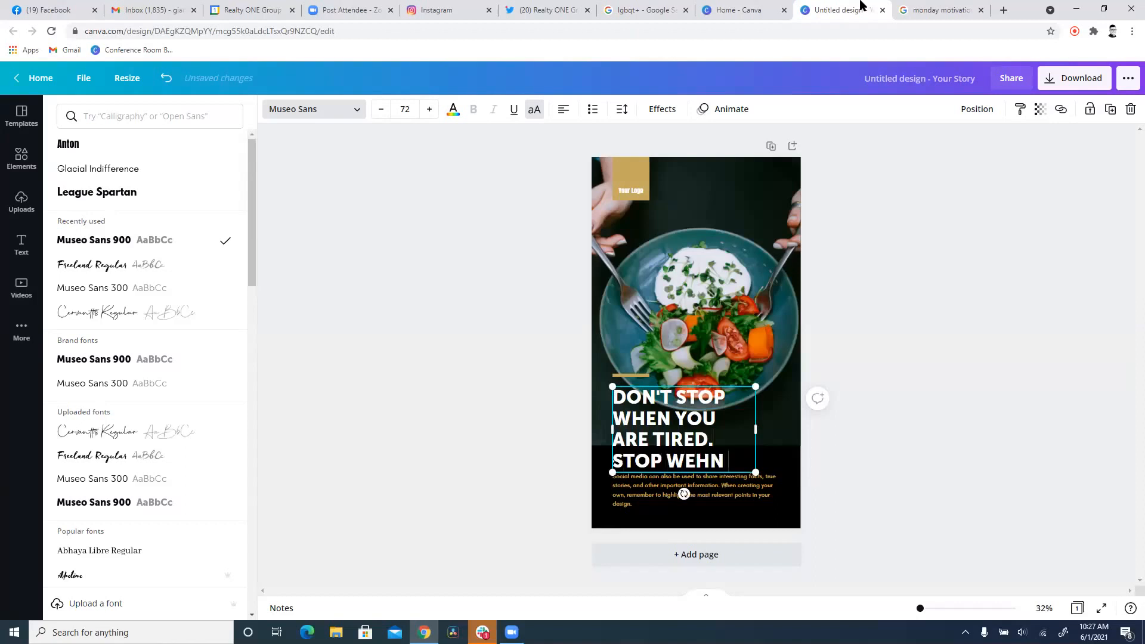
pyautogui.press('BackSpace')
pyautogui.press('BackSpace')
pyautogui.press('BackSpace')
pyautogui.write('HEN YOU ARE DONE')
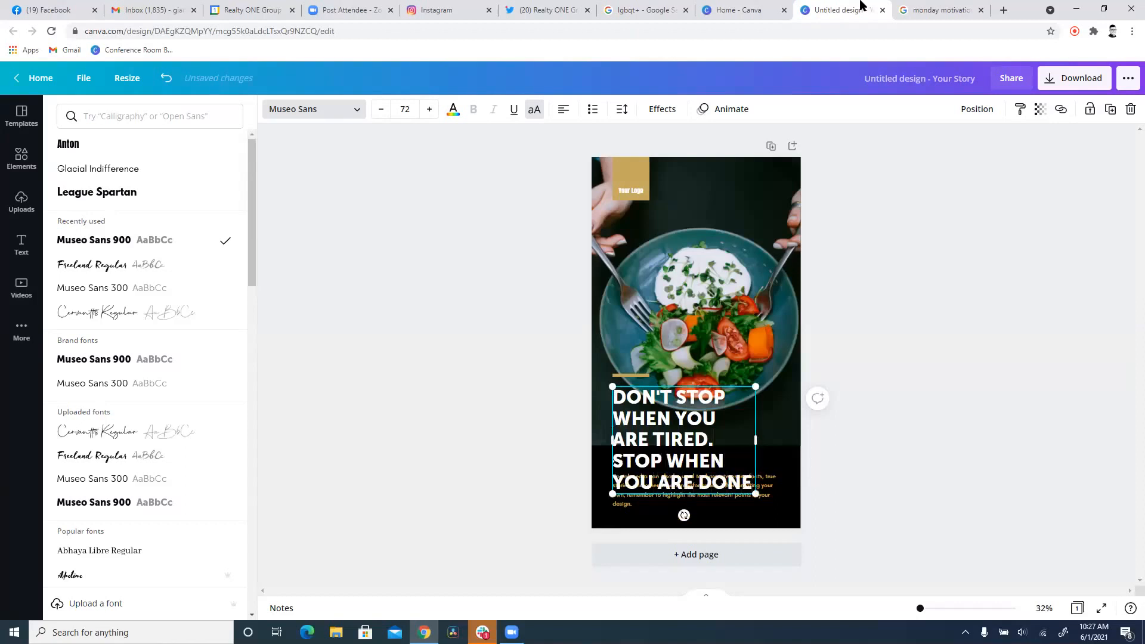
pyautogui.write('.')
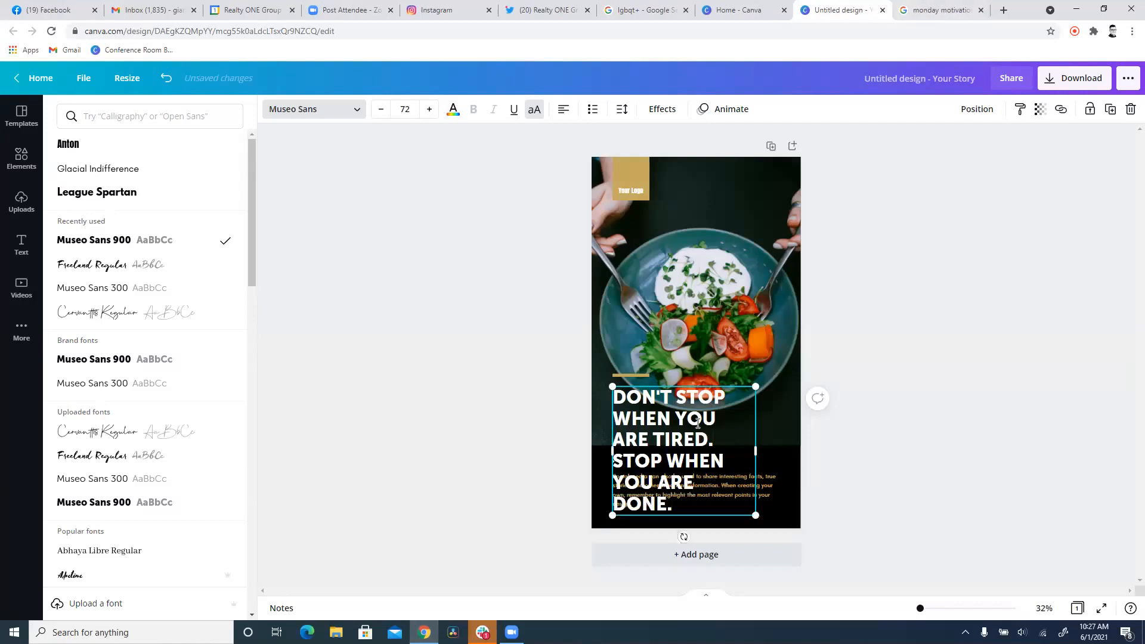
# Move the headline quote up over the plate photo and widen its text box to about 966 px.
pyautogui.click(661, 458)
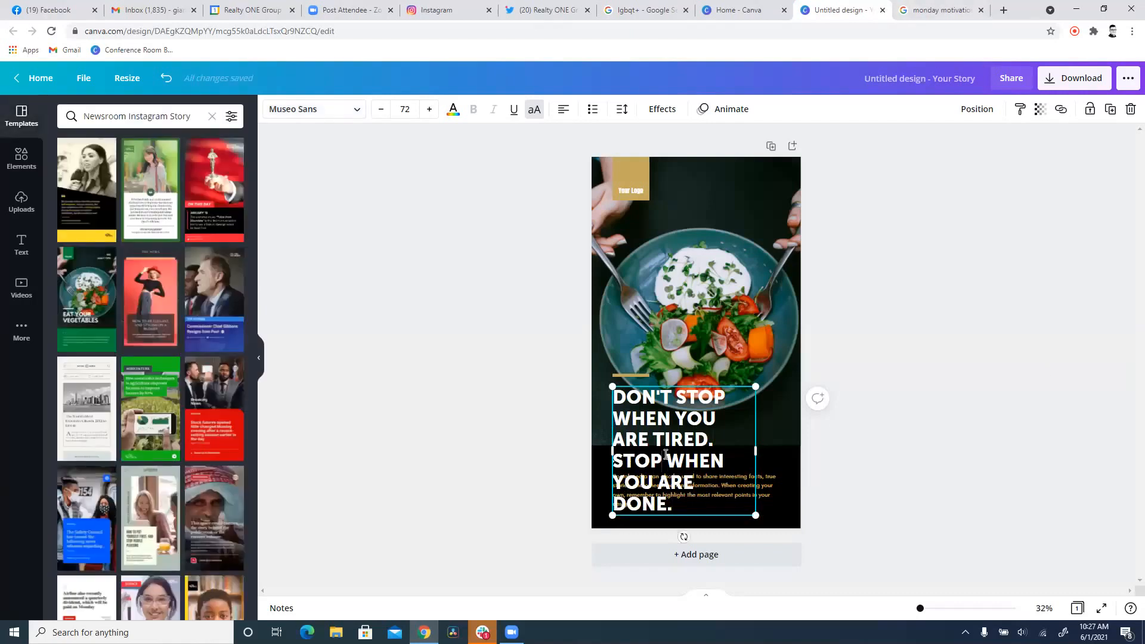
pyautogui.click(901, 356)
pyautogui.moveTo(633, 450); pyautogui.dragTo(629, 299)
pyautogui.moveTo(762, 380)
pyautogui.mouseDown()
pyautogui.moveTo(796, 412)
pyautogui.moveTo(764, 381)
pyautogui.mouseUp()
pyautogui.moveTo(754, 304); pyautogui.dragTo(796, 308)
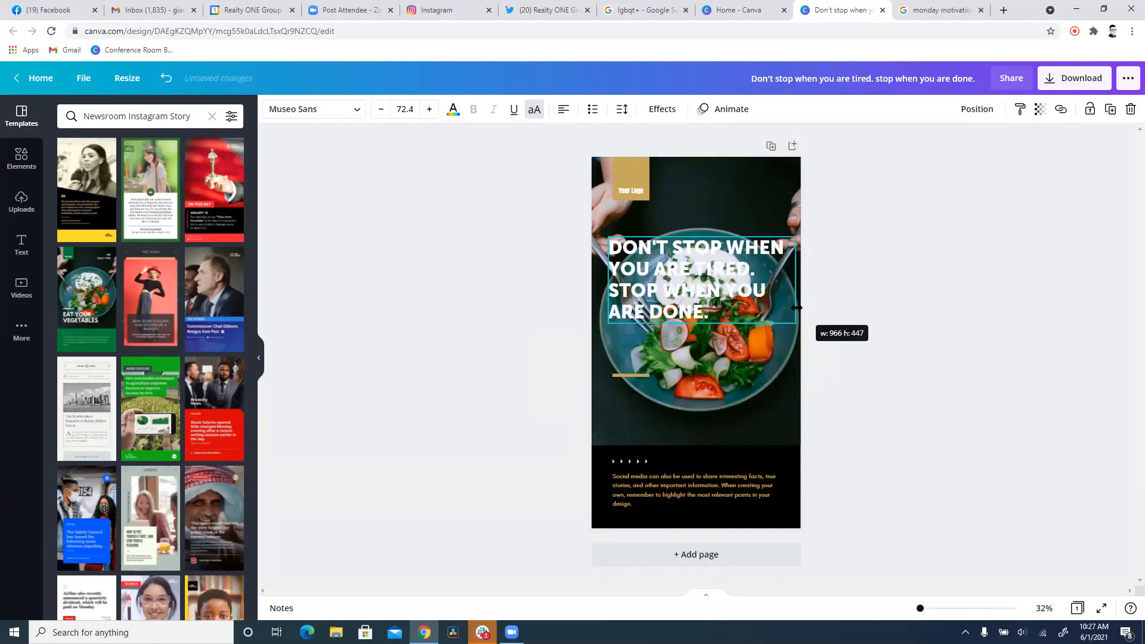
# Recolour "STOP WHEN YOU ARE DONE." in the headline with the ROG Primary gold and nudge the headline slightly down.
pyautogui.moveTo(713, 289); pyautogui.dragTo(606, 318)
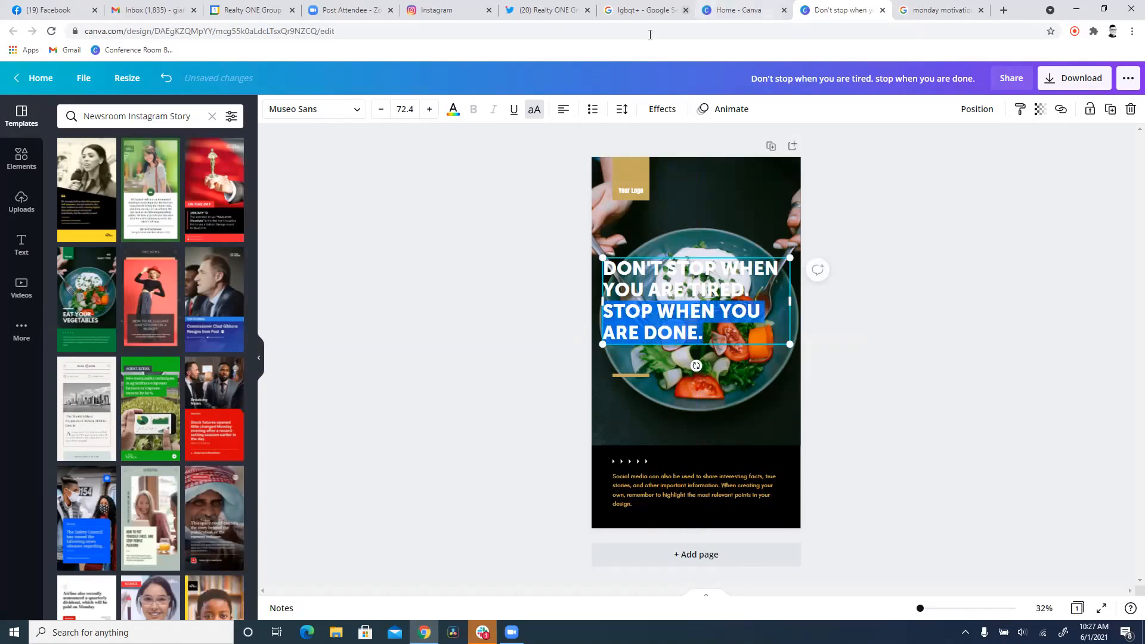
pyautogui.click(451, 111)
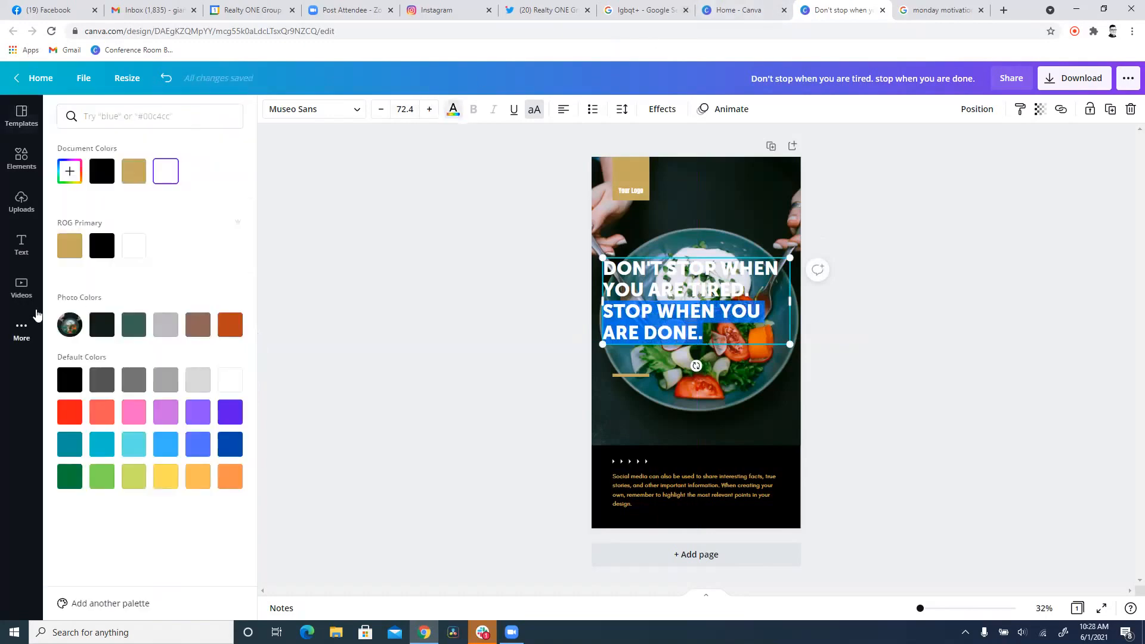
pyautogui.click(70, 246)
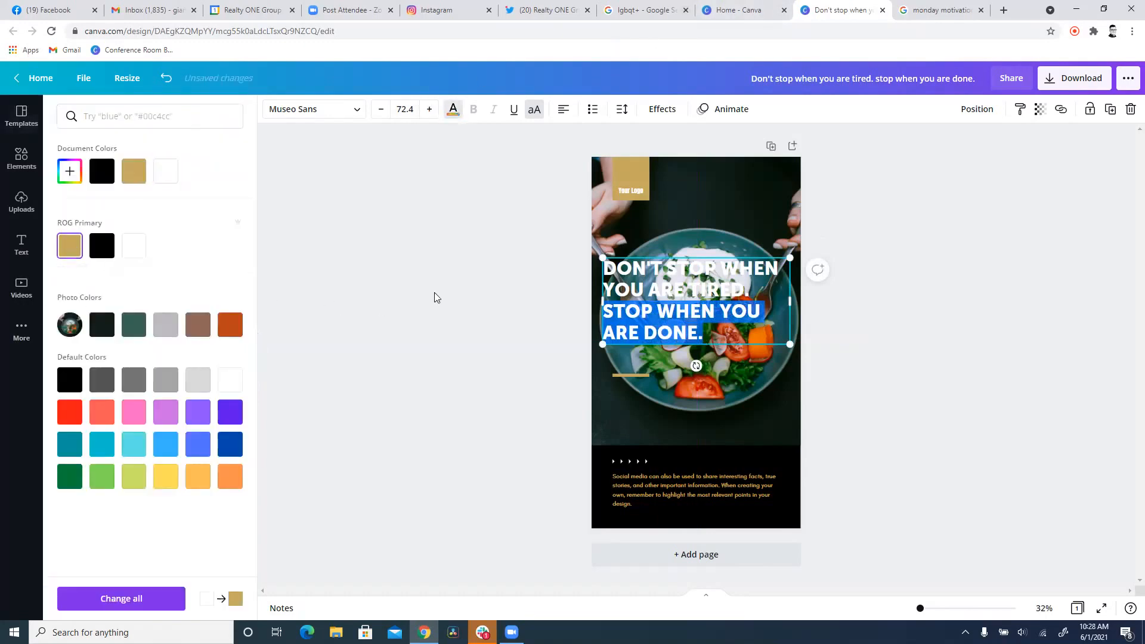
pyautogui.click(435, 293)
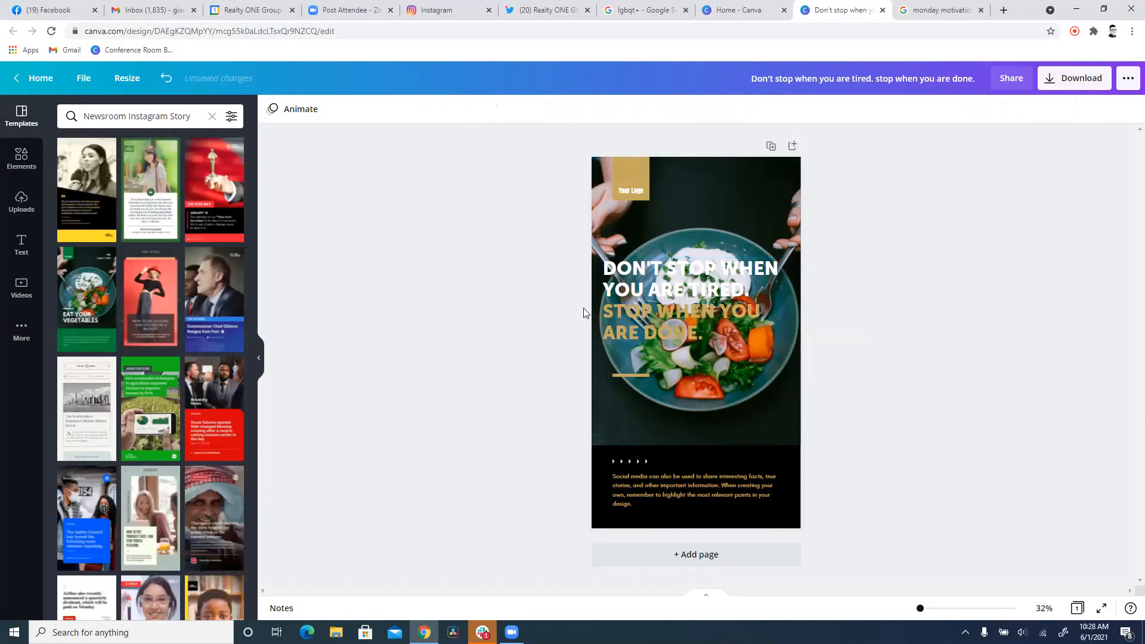
pyautogui.moveTo(684, 307); pyautogui.dragTo(683, 319)
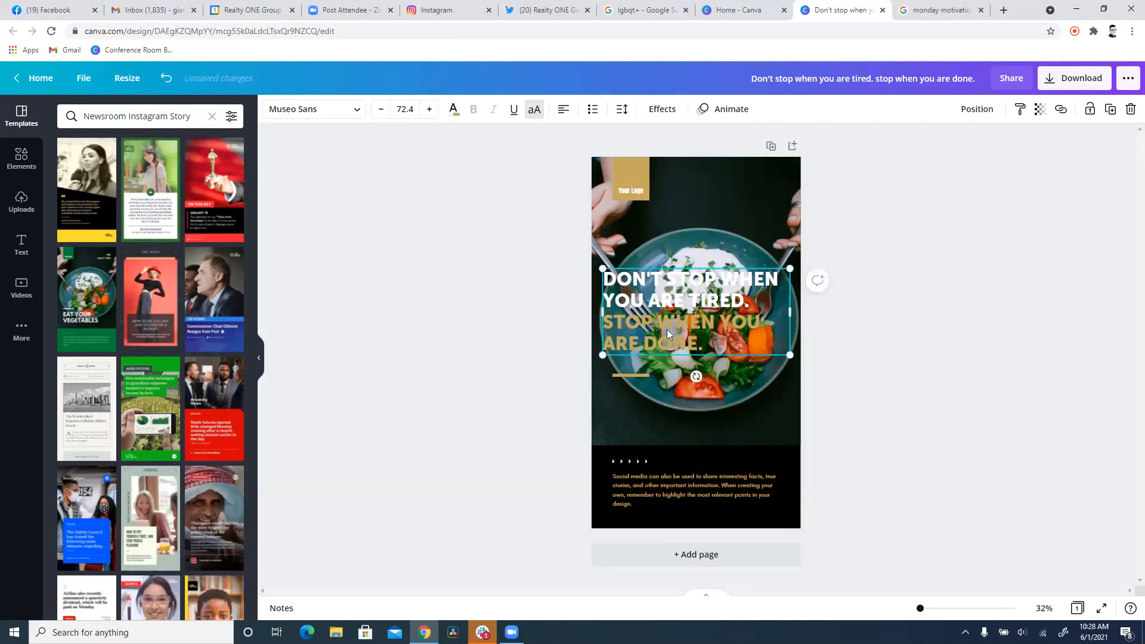
# Add the round gold ONE logo from the uploaded images to the page.
pyautogui.click(23, 203)
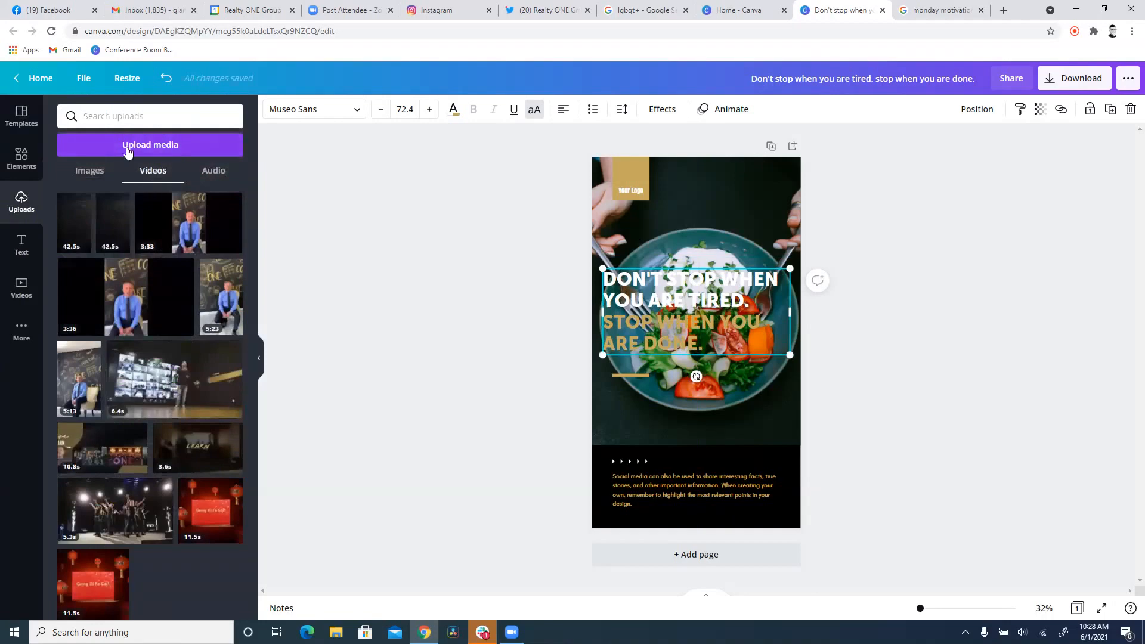
pyautogui.click(92, 173)
pyautogui.click(21, 330)
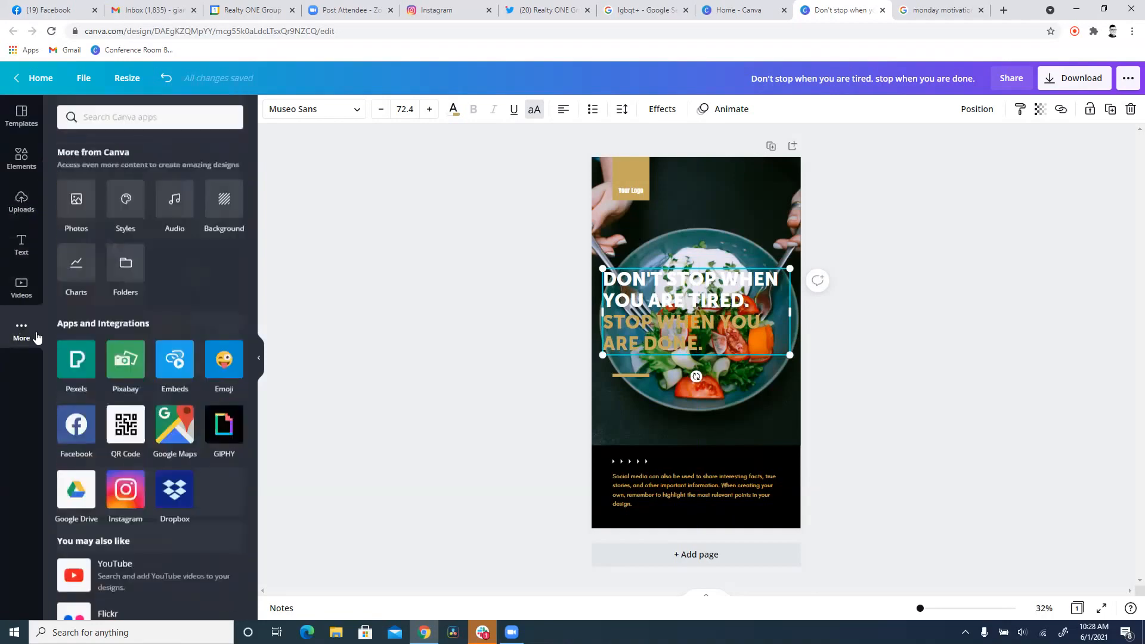
pyautogui.click(22, 202)
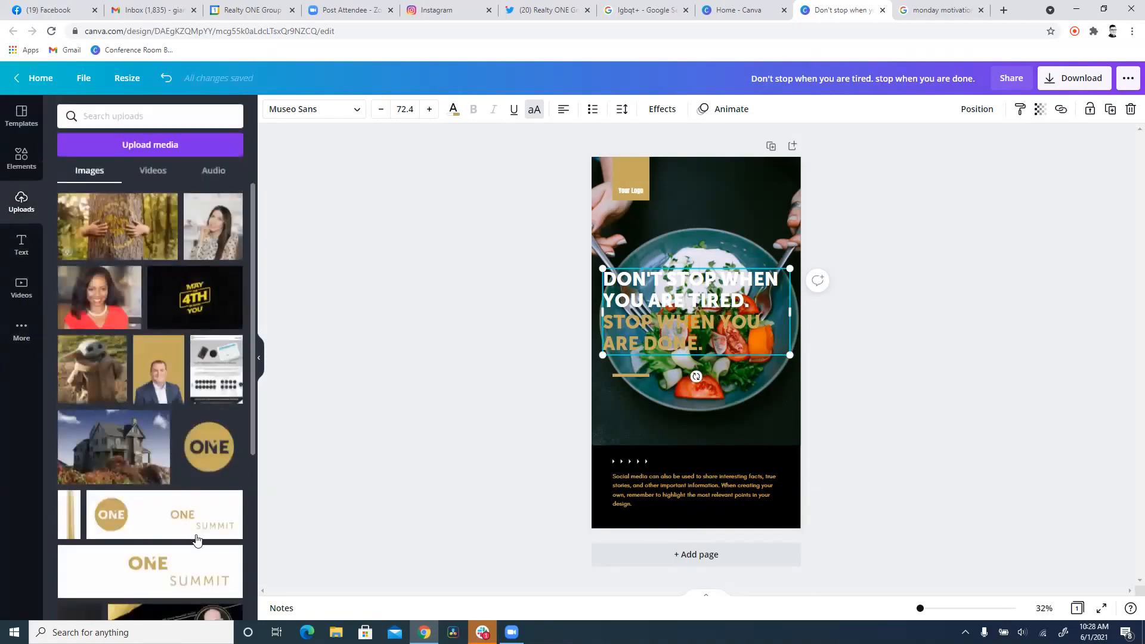
pyautogui.click(207, 448)
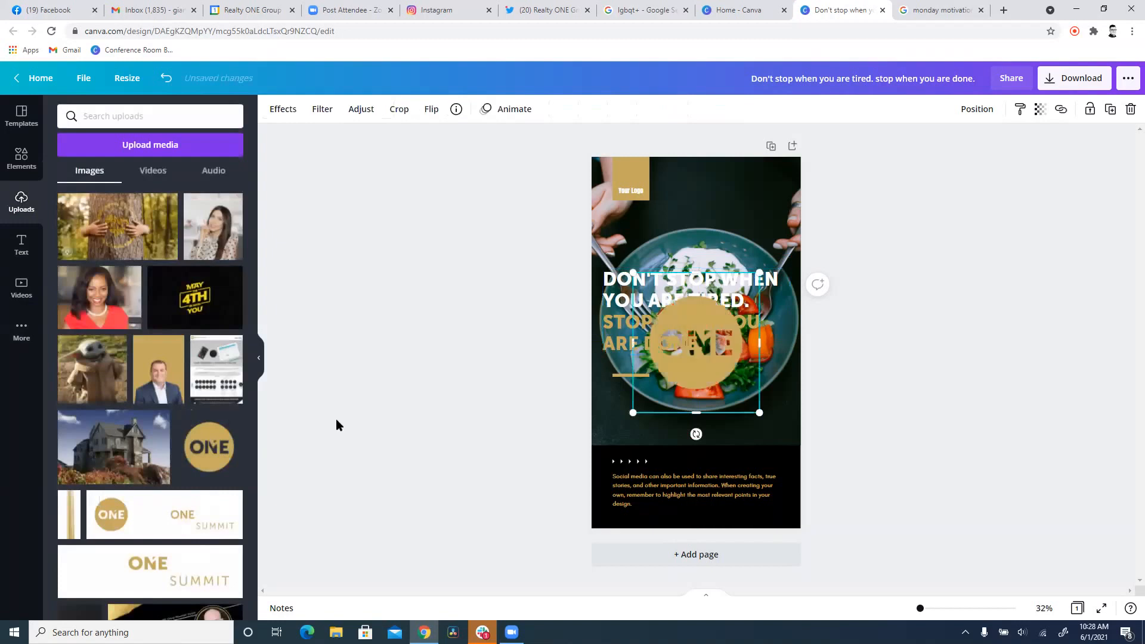
# Recolour the square behind the "Your Logo" text with the ROG Primary black.
pyautogui.click(645, 170)
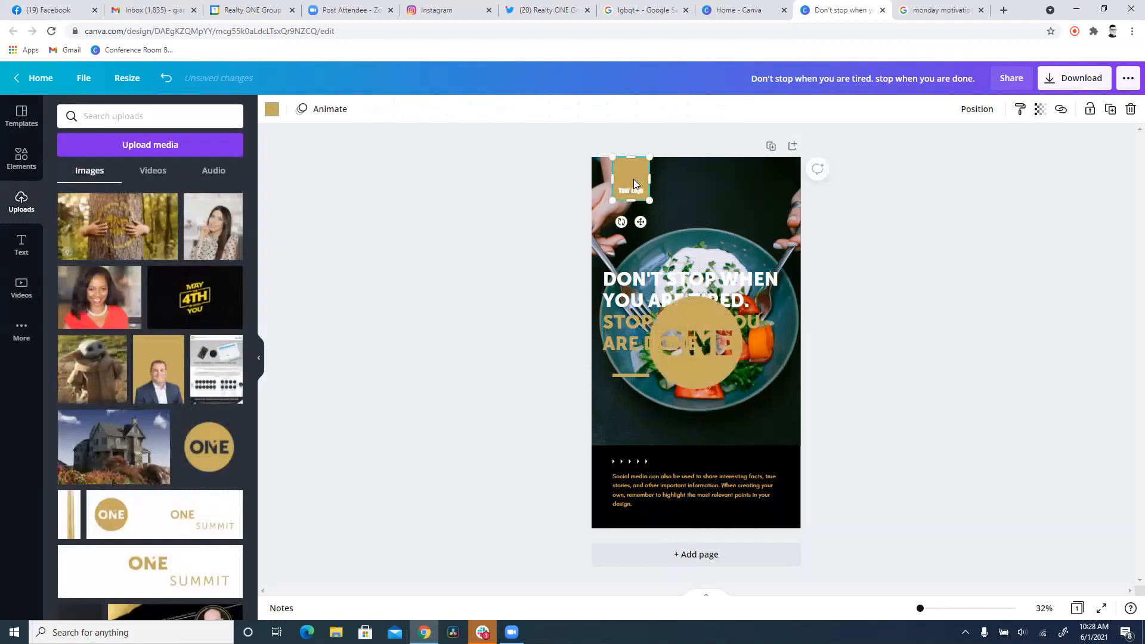
pyautogui.click(272, 109)
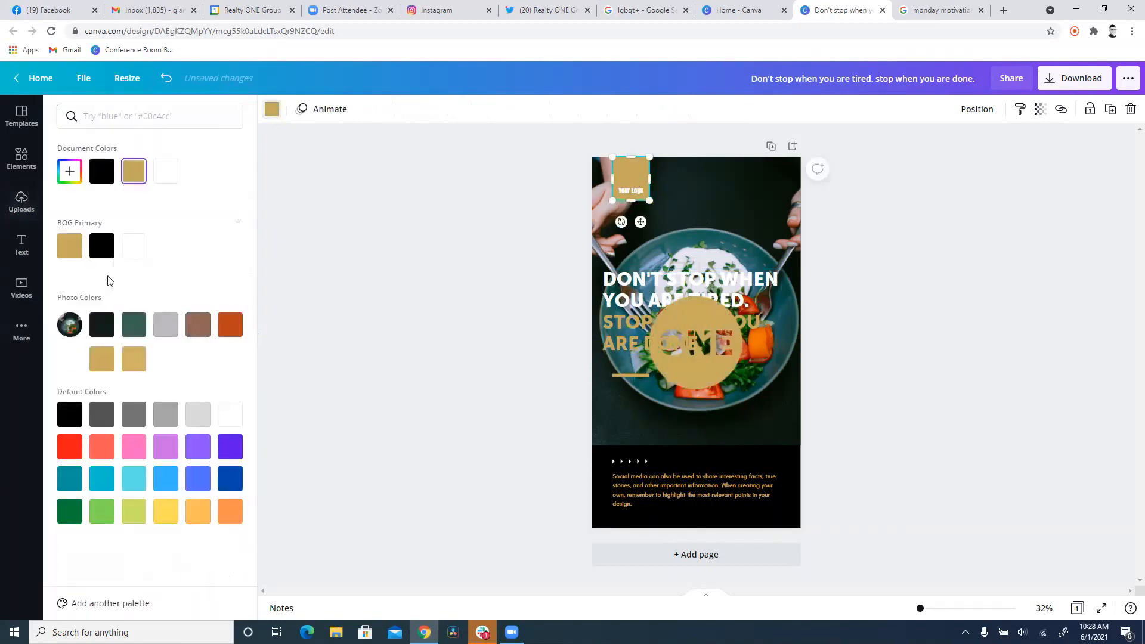
pyautogui.click(102, 245)
# Delete the "Your Logo" text, shrink the ONE logo and place it on the black square.
pyautogui.moveTo(709, 367); pyautogui.dragTo(714, 207)
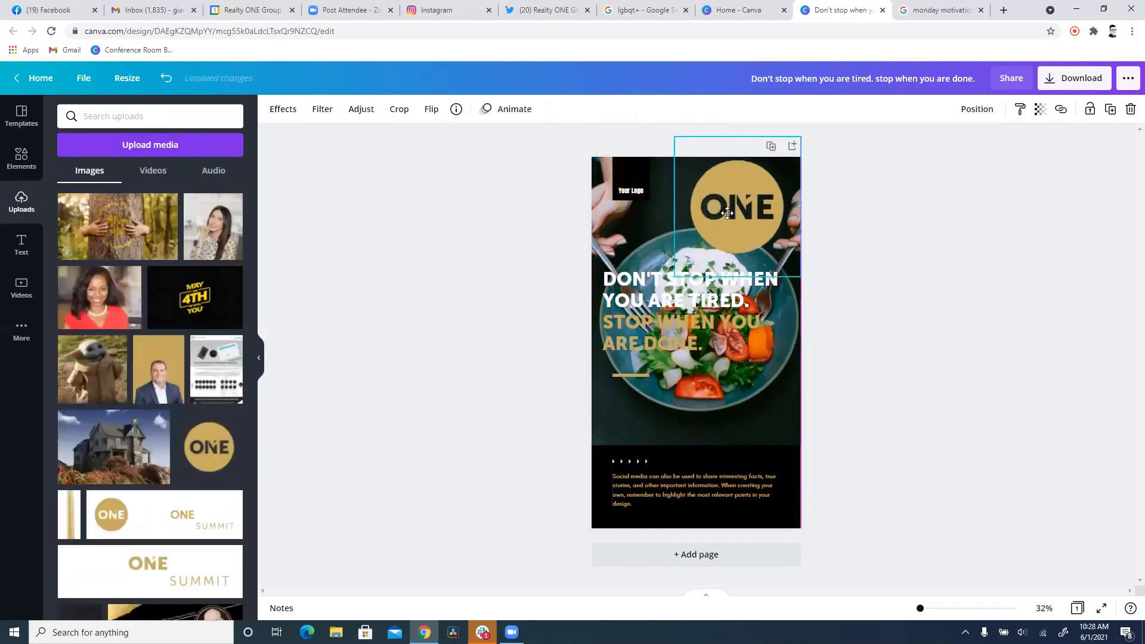
pyautogui.click(640, 191)
pyautogui.click(734, 212)
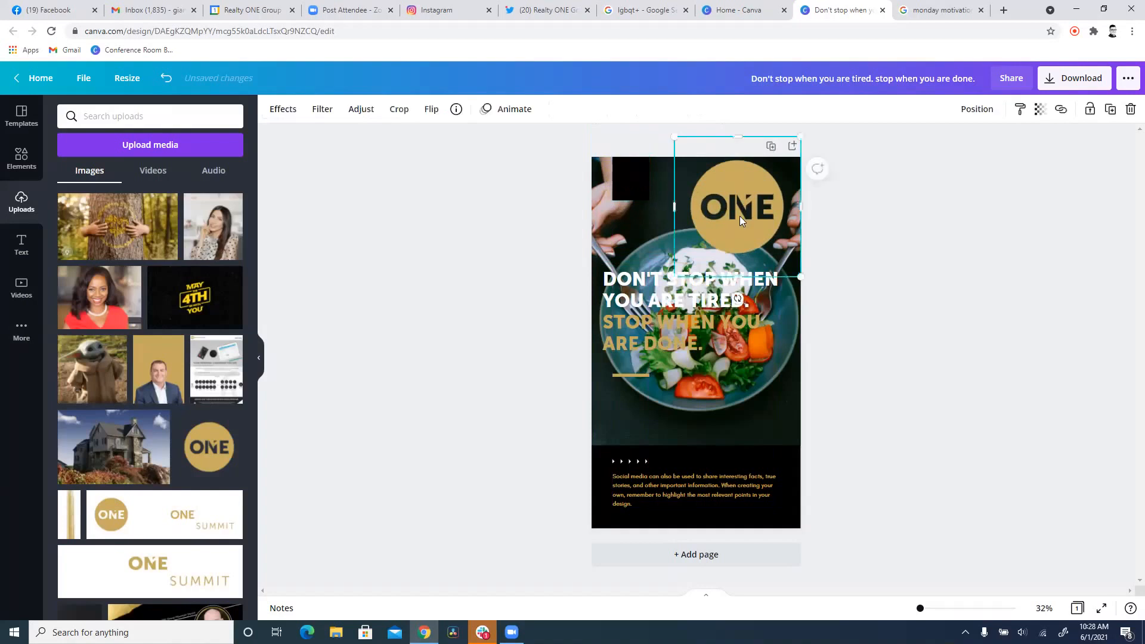
pyautogui.moveTo(802, 272); pyautogui.dragTo(639, 189)
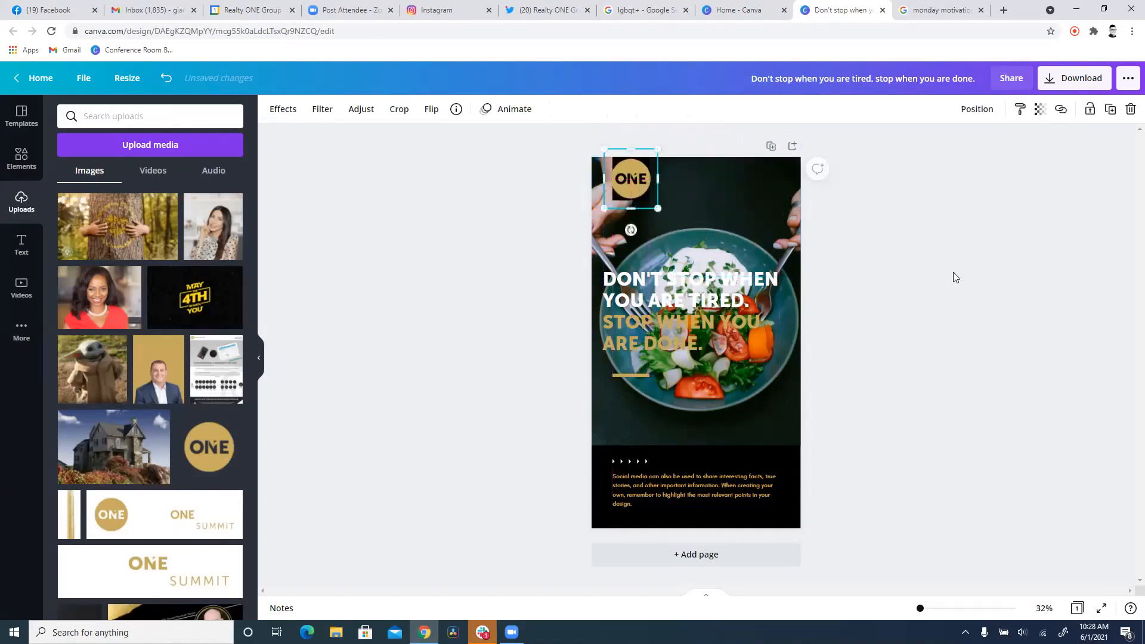
pyautogui.click(933, 274)
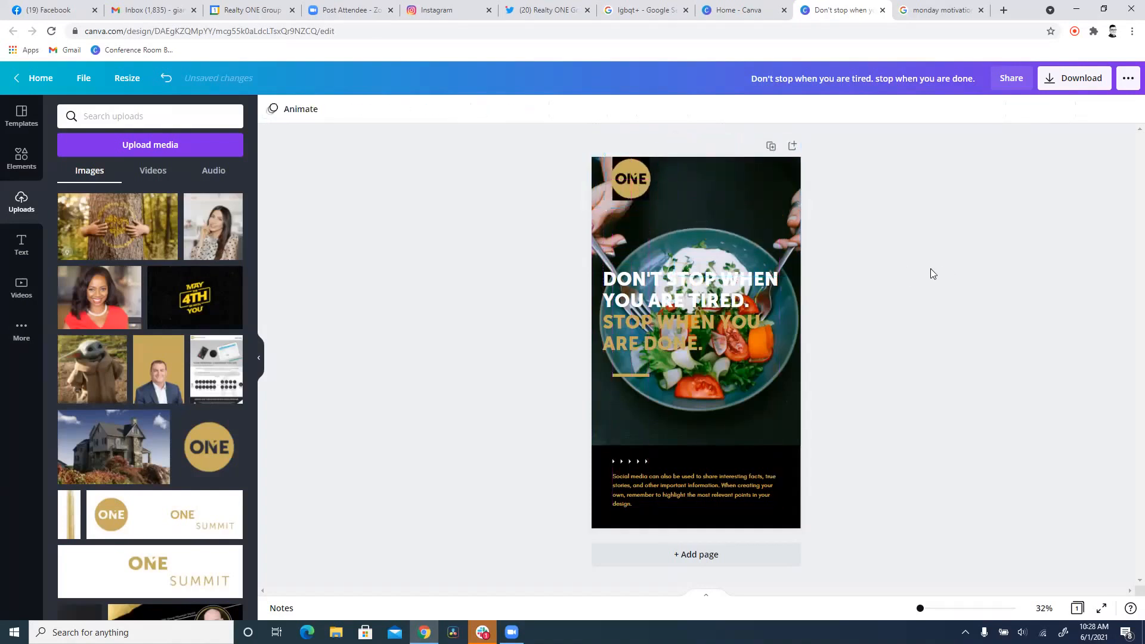
# Enlarge the black logo square and centre the ONE logo on it.
pyautogui.click(617, 197)
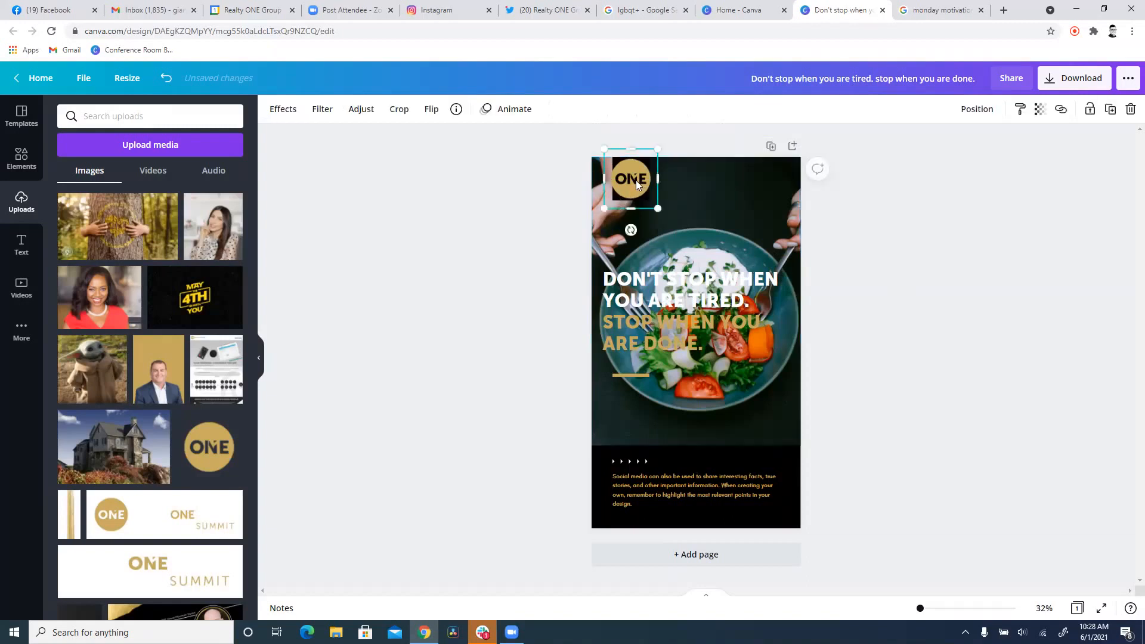
pyautogui.moveTo(636, 181); pyautogui.dragTo(598, 211)
pyautogui.click(618, 180)
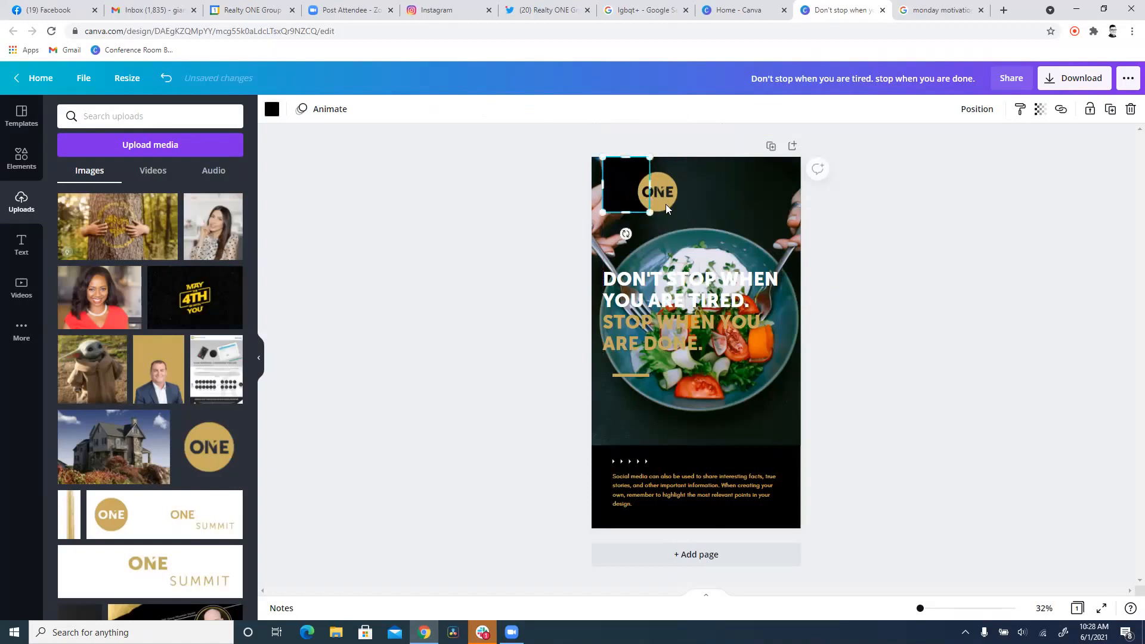
pyautogui.click(666, 204)
pyautogui.moveTo(670, 193); pyautogui.dragTo(632, 209)
pyautogui.click(676, 198)
pyautogui.click(621, 208)
pyautogui.click(631, 216)
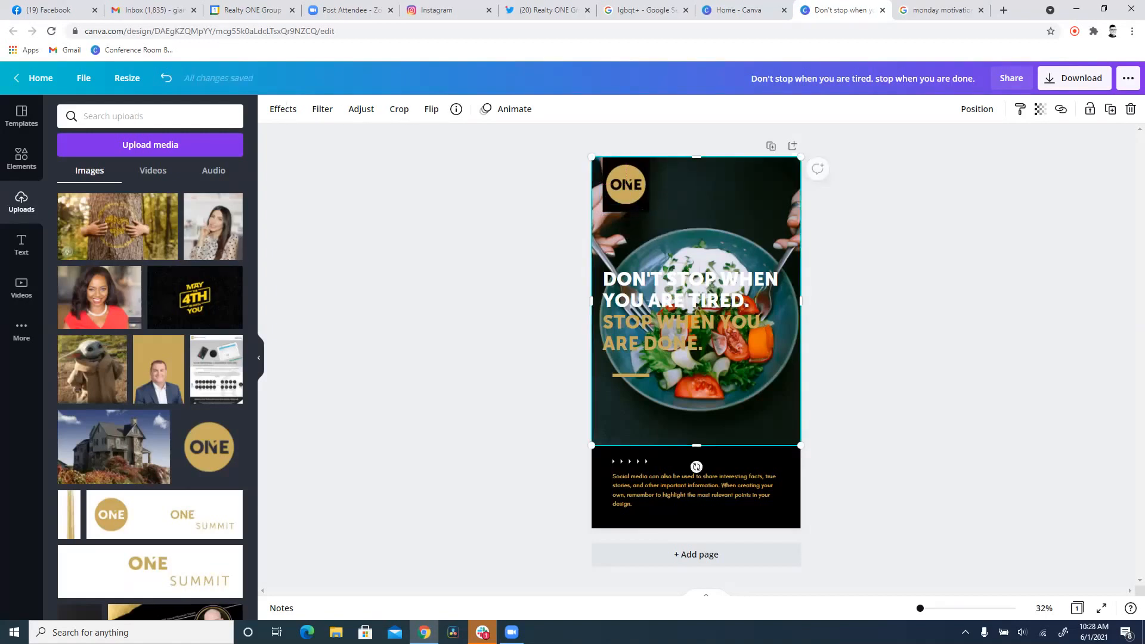
# Shorten the black logo square from its lower edge to about 242 by 264 px.
pyautogui.click(642, 203)
pyautogui.moveTo(629, 212)
pyautogui.mouseDown()
pyautogui.moveTo(633, 222)
pyautogui.moveTo(632, 210)
pyautogui.mouseUp()
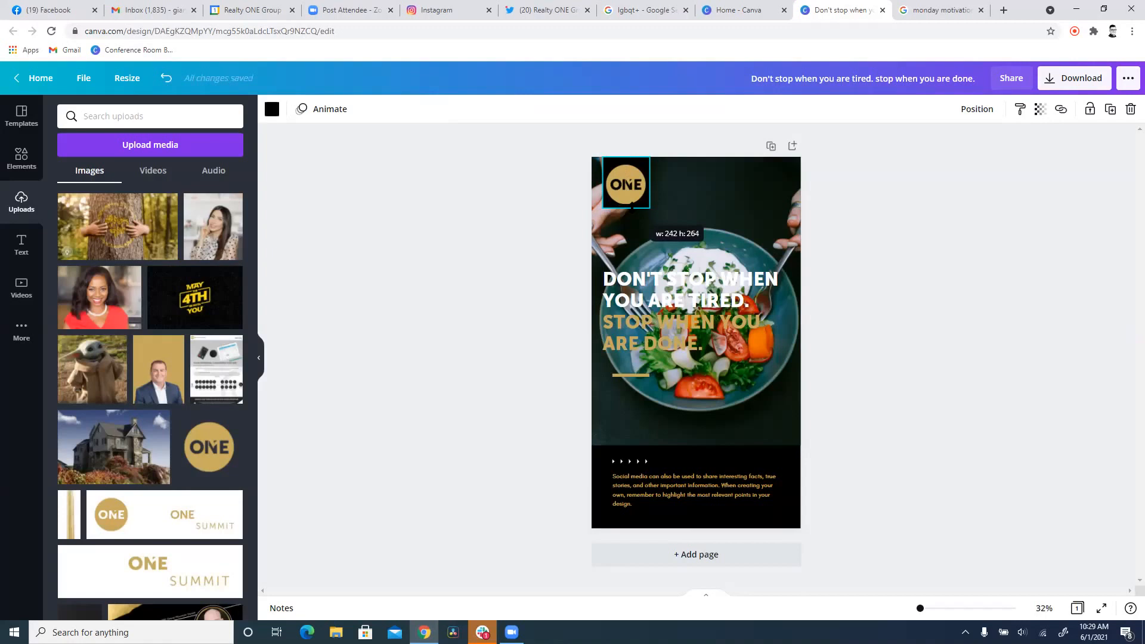
pyautogui.moveTo(633, 209); pyautogui.dragTo(632, 209)
pyautogui.click(859, 192)
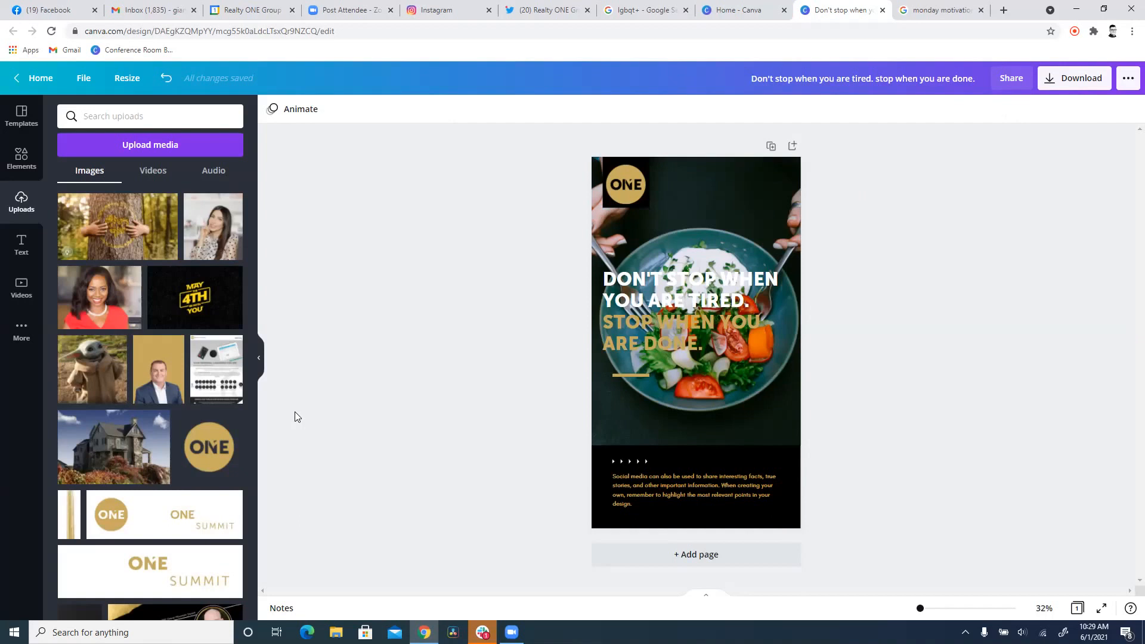
# Delete the "Social media can also be used" paragraph from the black band.
pyautogui.click(669, 496)
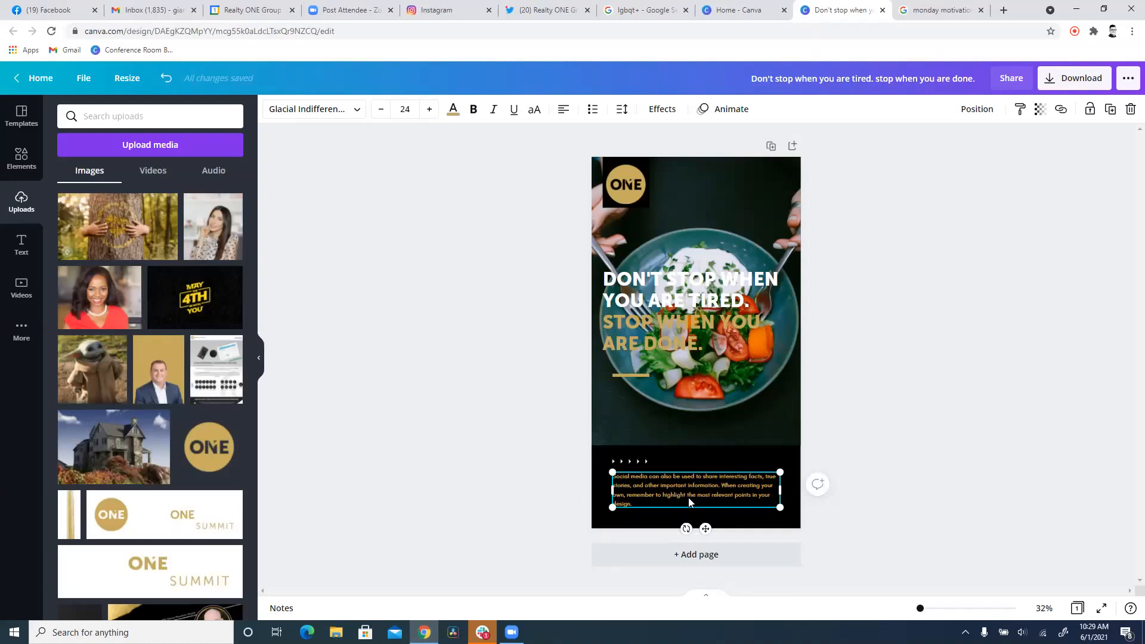
pyautogui.doubleClick(685, 497)
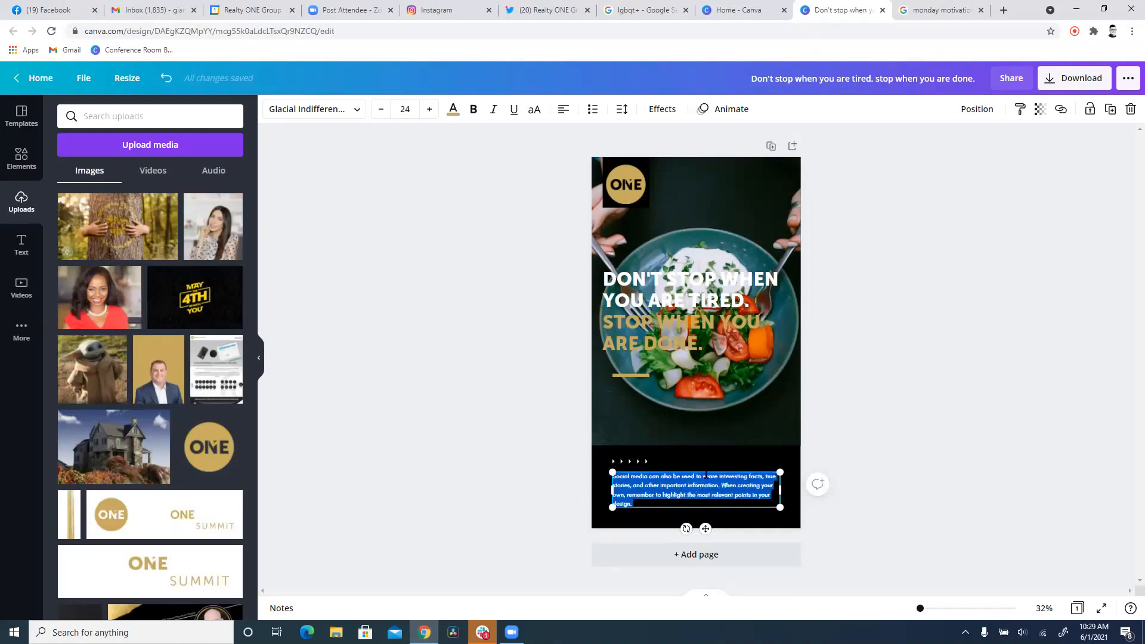
pyautogui.press('BackSpace')
# Move the headline quote into the black band, scale it down to size 60.3 and centre it there, shifting the small arrows aside.
pyautogui.moveTo(687, 303); pyautogui.dragTo(687, 476)
pyautogui.moveTo(797, 485)
pyautogui.mouseDown()
pyautogui.moveTo(748, 504)
pyautogui.moveTo(781, 494)
pyautogui.mouseUp()
pyautogui.hotkey('ctrl', 'z')
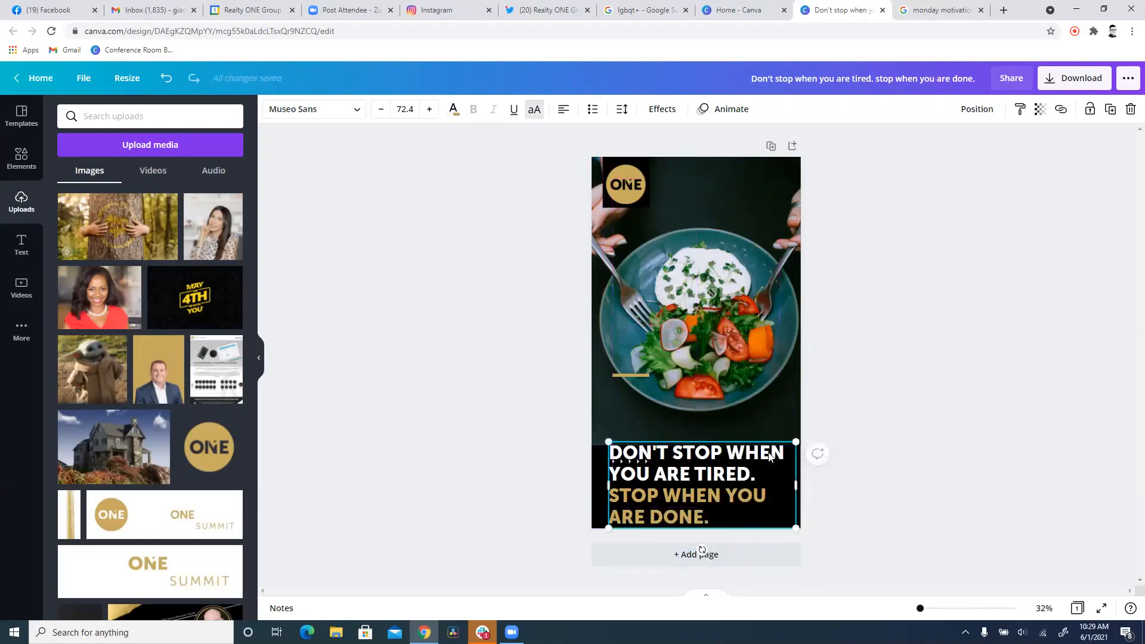
pyautogui.moveTo(797, 442); pyautogui.dragTo(741, 482)
pyautogui.moveTo(741, 482); pyautogui.dragTo(769, 475)
pyautogui.moveTo(667, 470); pyautogui.dragTo(606, 511)
pyautogui.moveTo(710, 487); pyautogui.dragTo(689, 487)
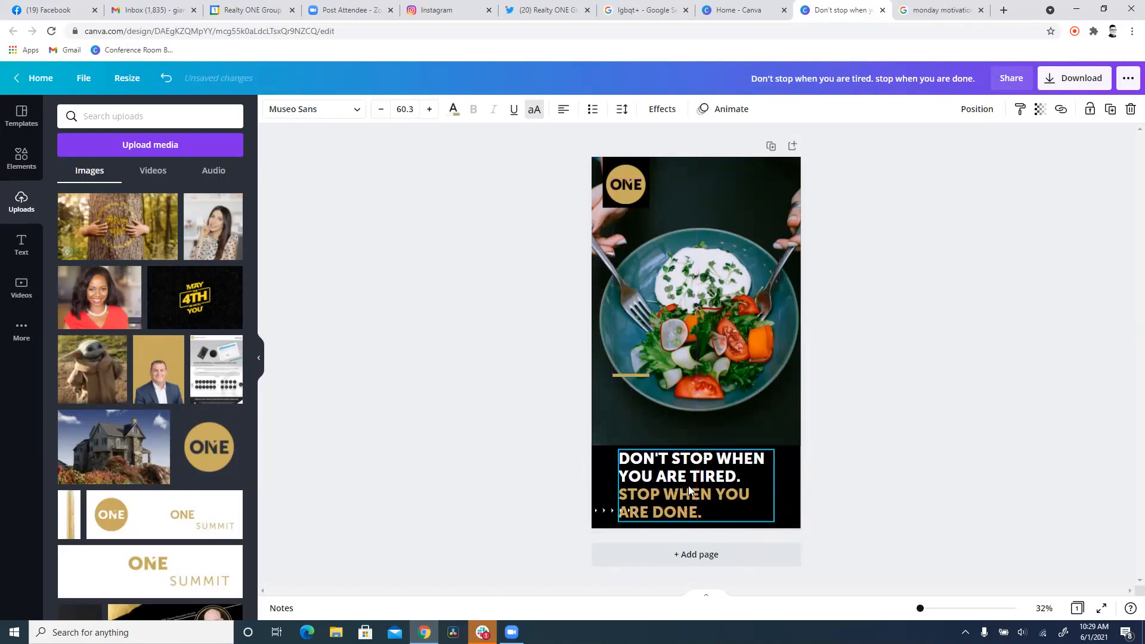
# Delete the row of small white arrows from the black band.
pyautogui.click(598, 511)
pyautogui.moveTo(612, 512); pyautogui.dragTo(721, 510)
pyautogui.press('Delete')
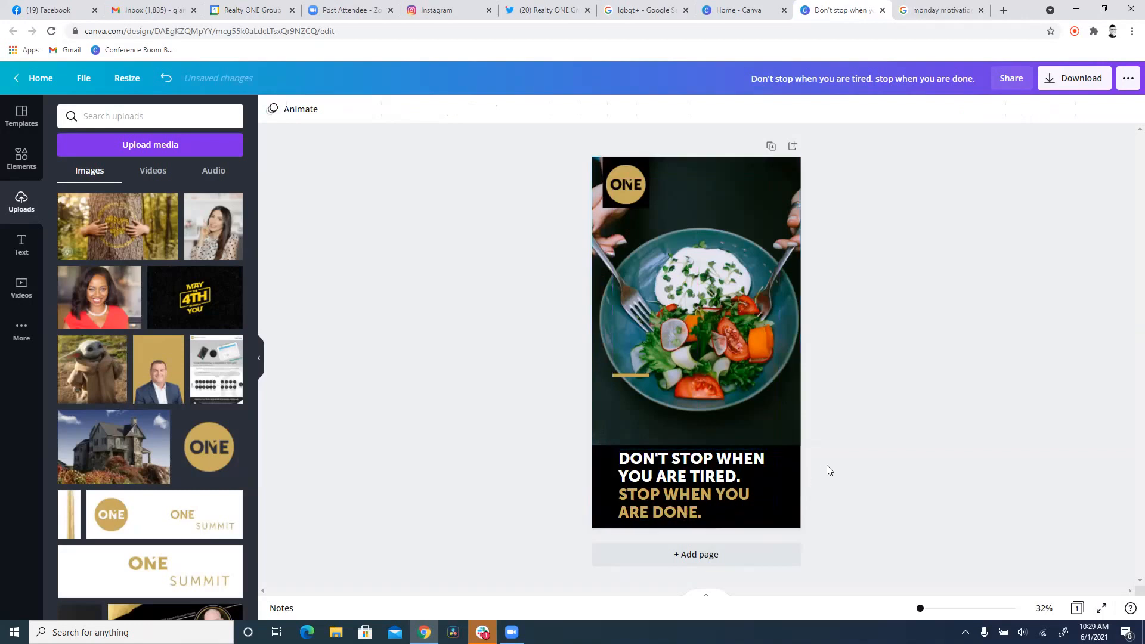
# Add a subheading, place it beside "ARE DONE." in the black band and enlarge it to size 36.1.
pyautogui.click(692, 514)
pyautogui.rightClick(668, 518)
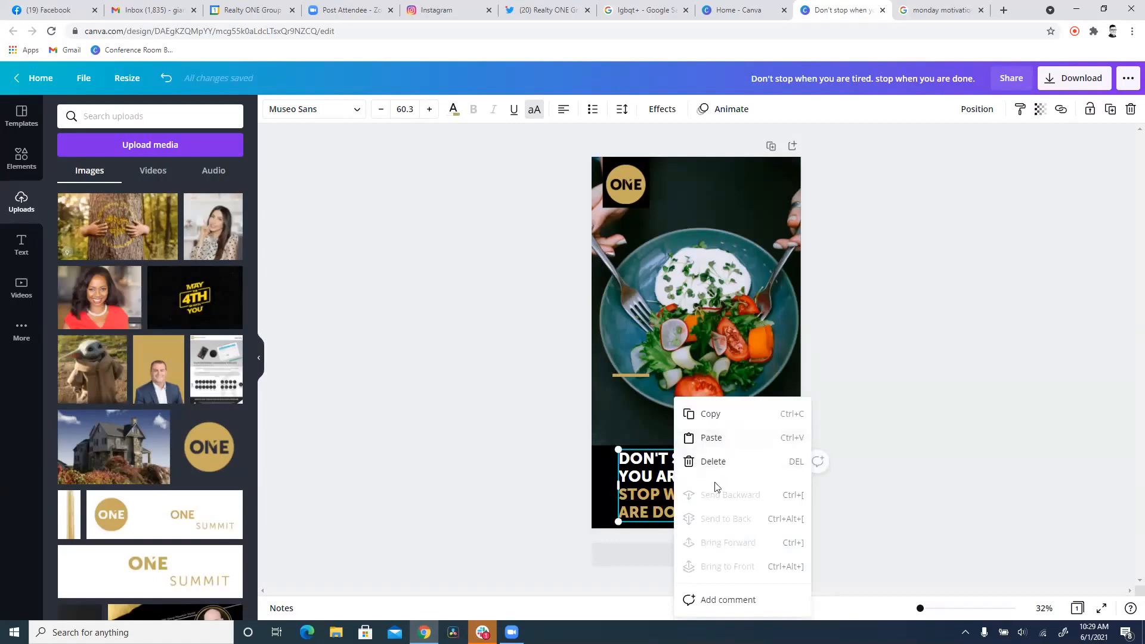
pyautogui.click(22, 246)
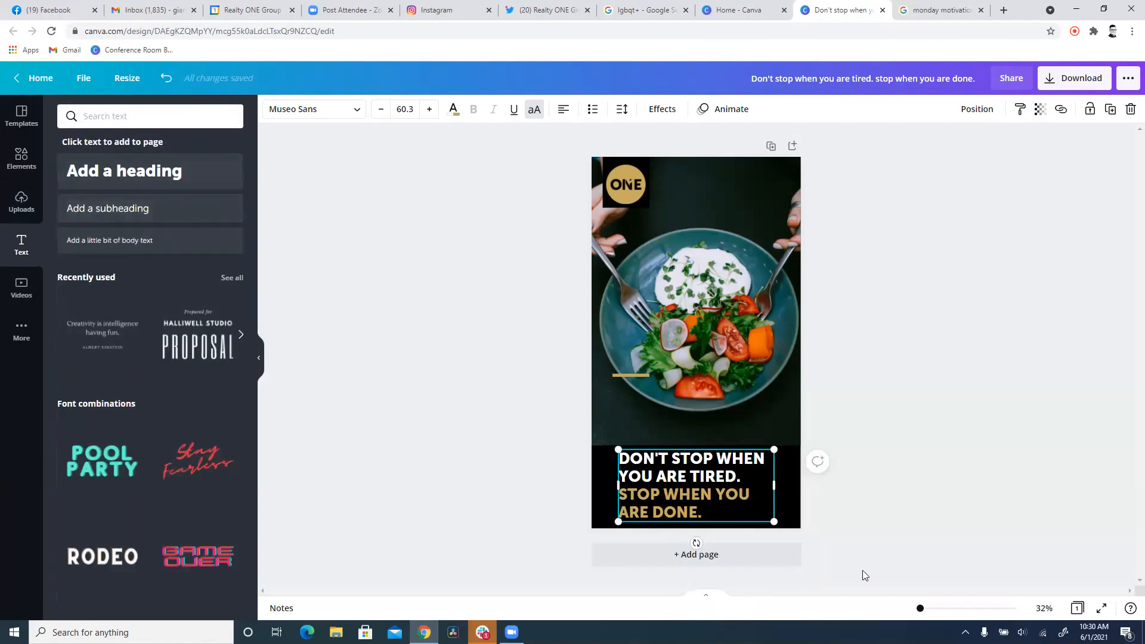
pyautogui.click(128, 209)
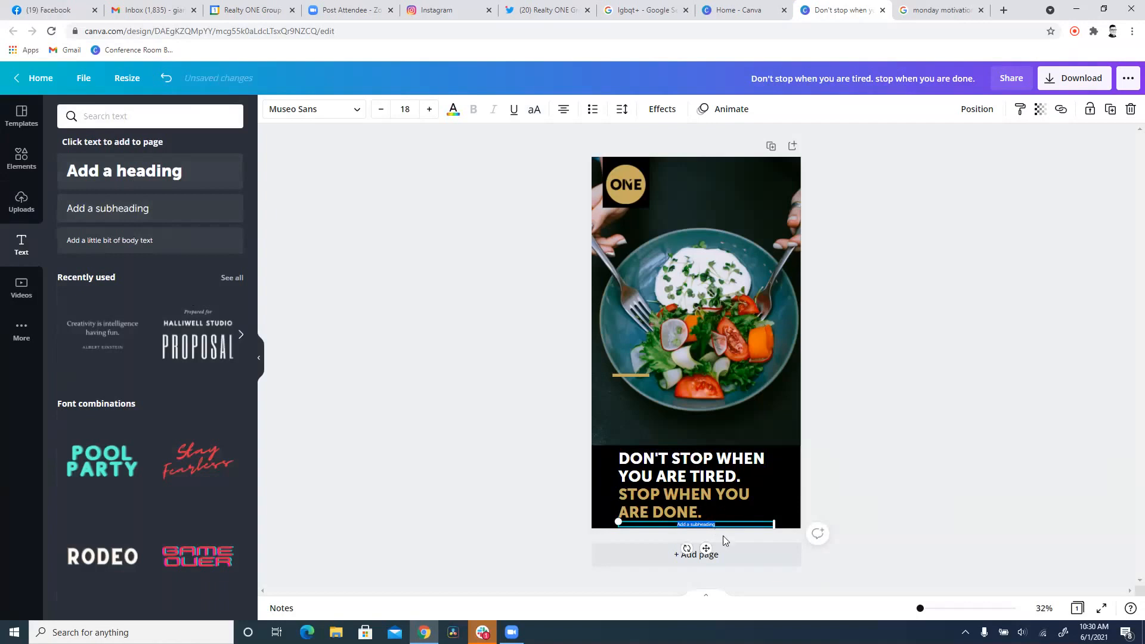
pyautogui.moveTo(708, 527); pyautogui.dragTo(753, 517)
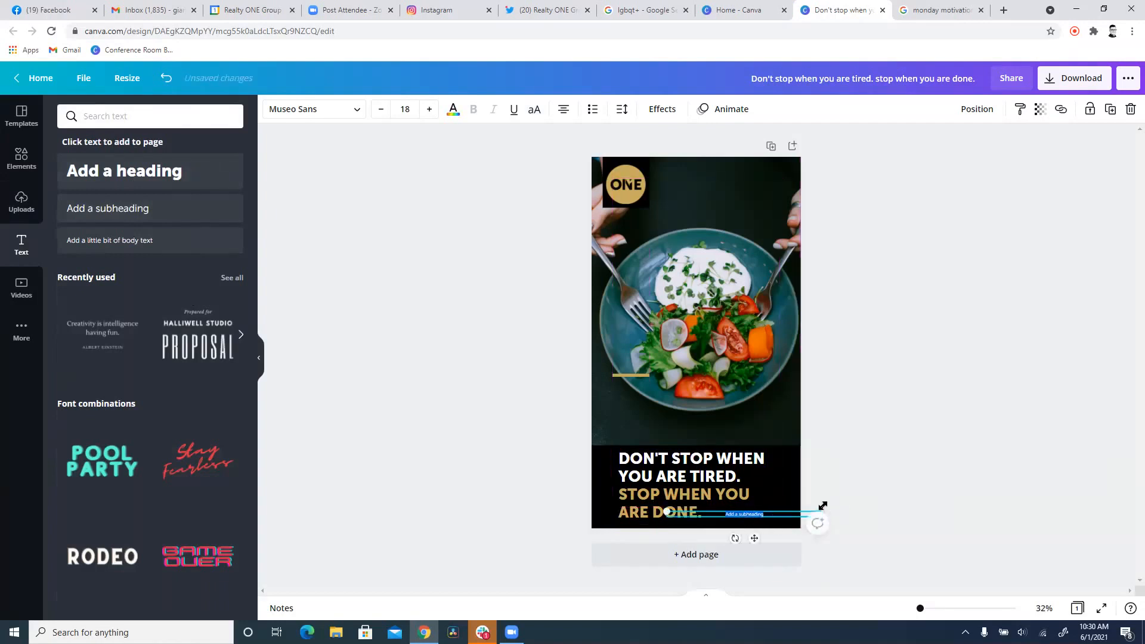
pyautogui.moveTo(823, 504); pyautogui.dragTo(854, 513)
pyautogui.moveTo(827, 508); pyautogui.dragTo(818, 506)
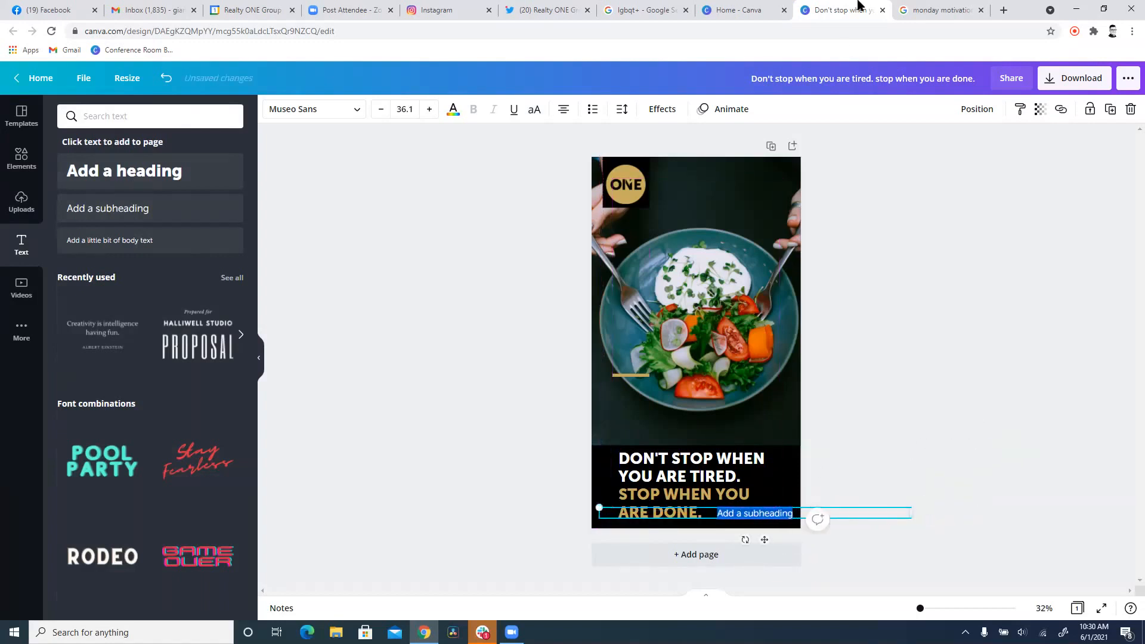
# Replace the subheading text with "-Wesely Snipes", checking the quote's author in the Google Images tab before and after.
pyautogui.click(946, 4)
pyautogui.click(816, 14)
pyautogui.press('BackSpace')
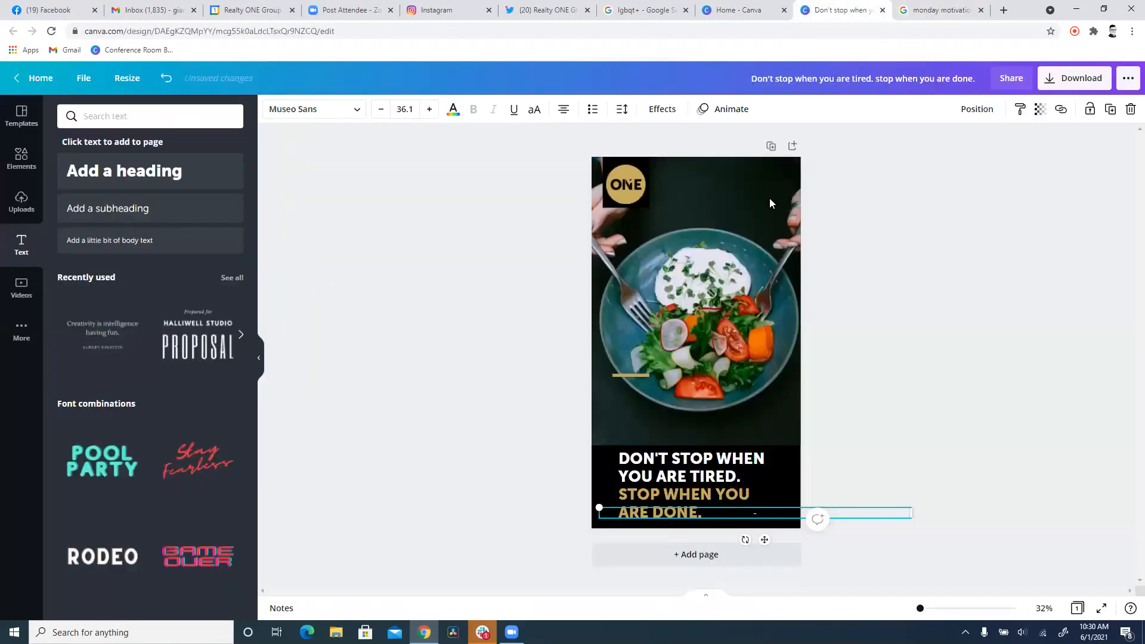
pyautogui.write('-Wesely Snipes')
pyautogui.click(974, 5)
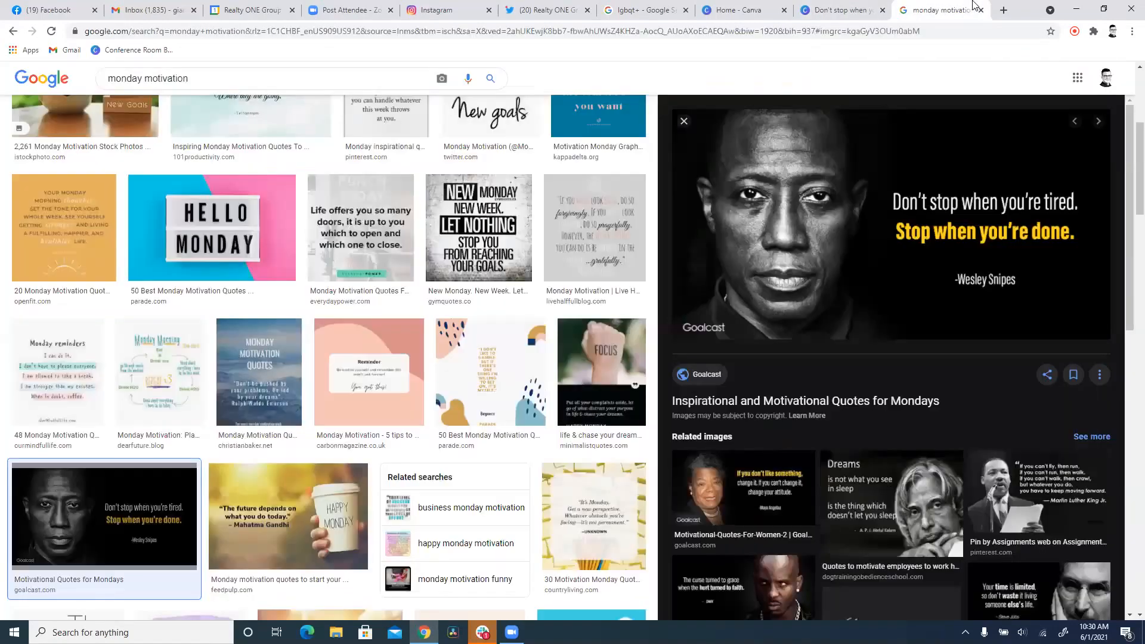
pyautogui.click(873, 6)
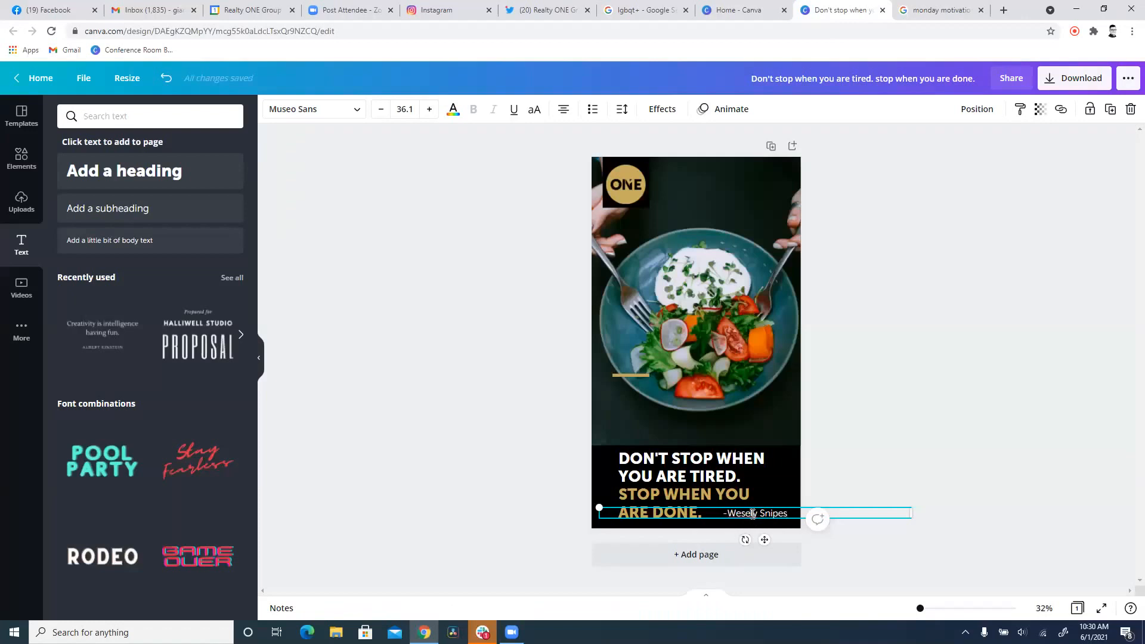
# Correct the attribution's spelling to "-Wesley Snipes" and shift the text slightly closer to "ARE DONE." in the black band.
pyautogui.press('BackSpace')
pyautogui.write('e')
pyautogui.click(800, 523)
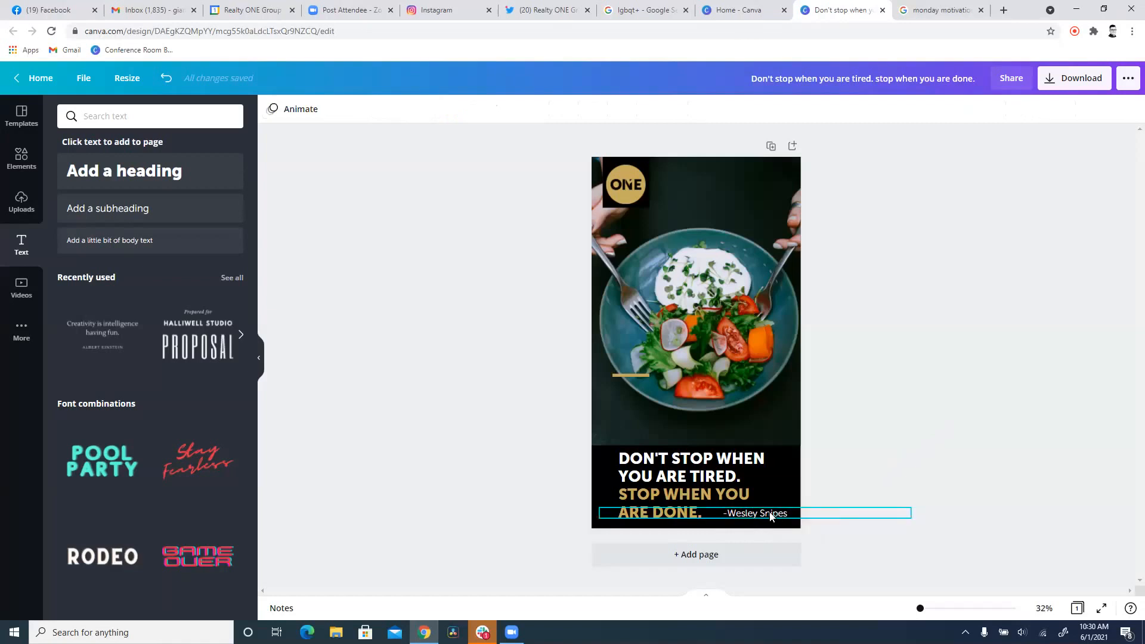
pyautogui.click(769, 514)
pyautogui.moveTo(770, 517); pyautogui.dragTo(762, 513)
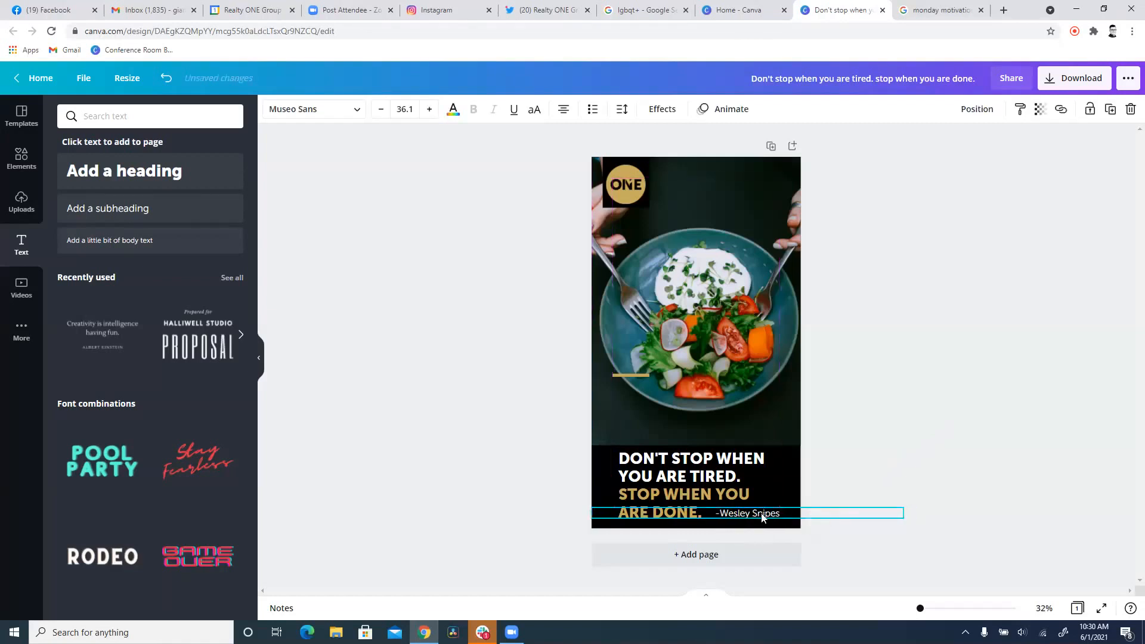
# Change the attribution's font to Freeland Regular and deselect the text.
pyautogui.click(339, 112)
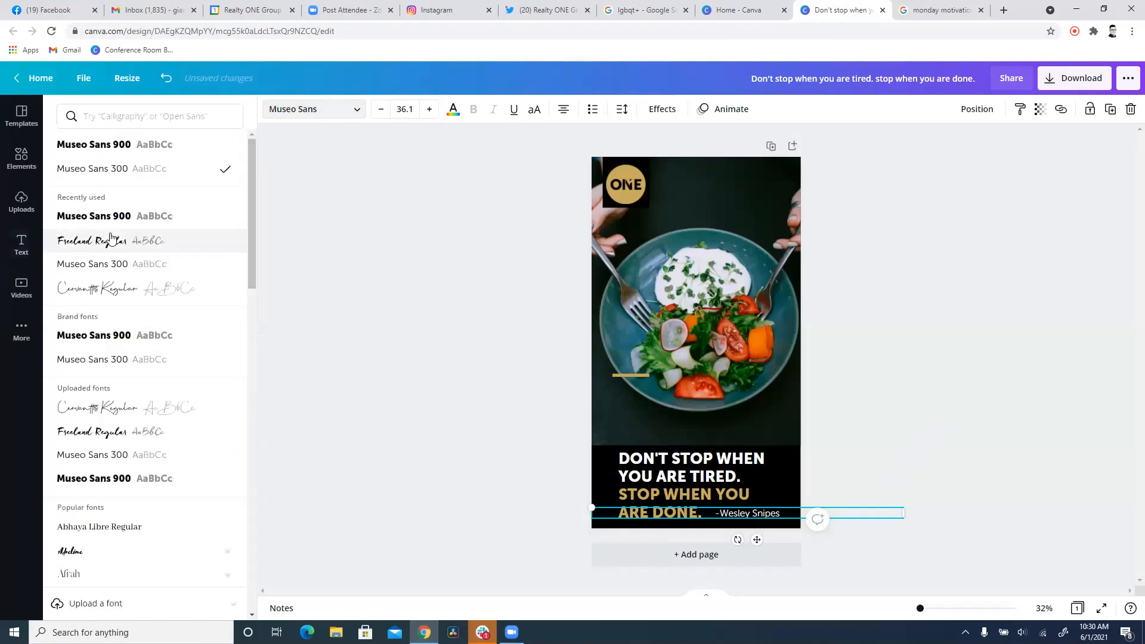
pyautogui.click(111, 239)
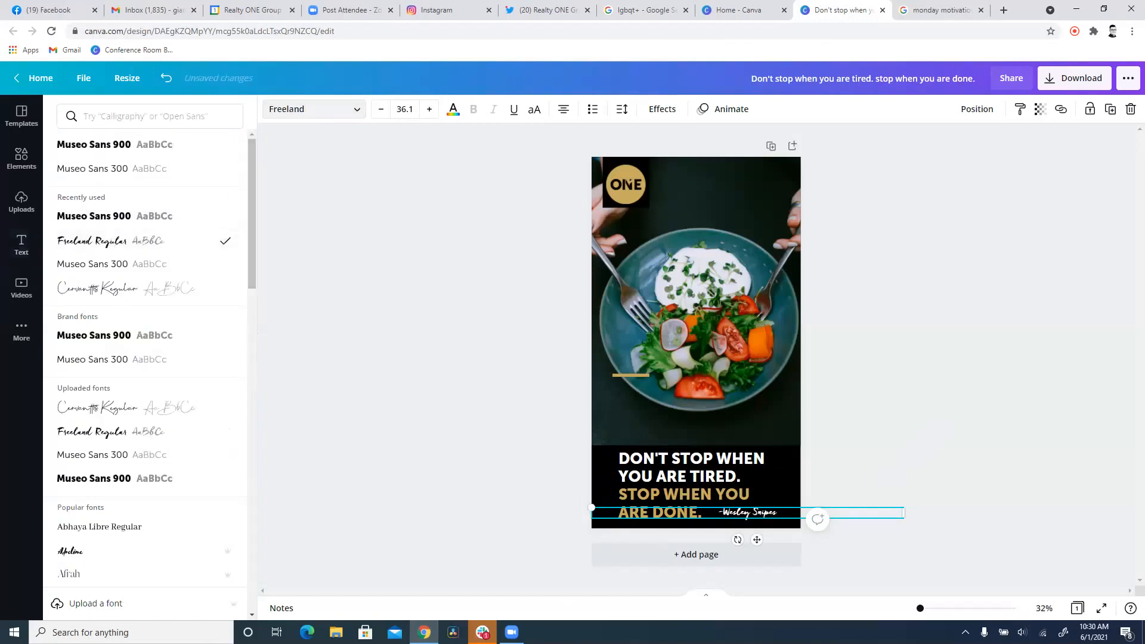
pyautogui.click(999, 455)
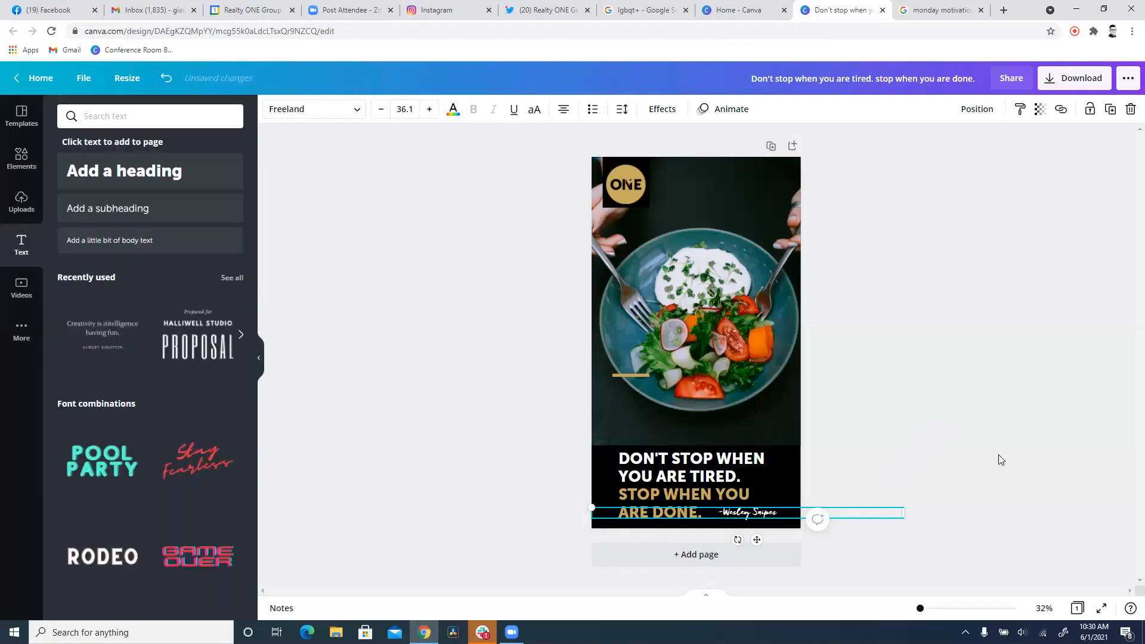
pyautogui.click(940, 416)
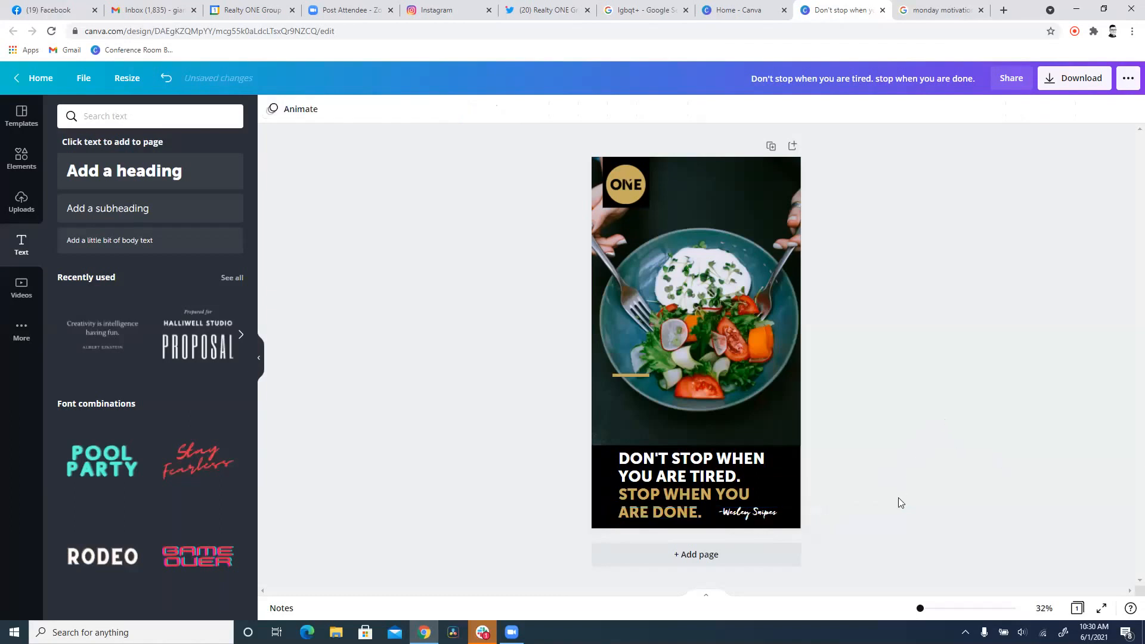
# Search the video library for "hiking" and add the 15.0s sunset clip of a woman walking along a trail.
pyautogui.click(629, 375)
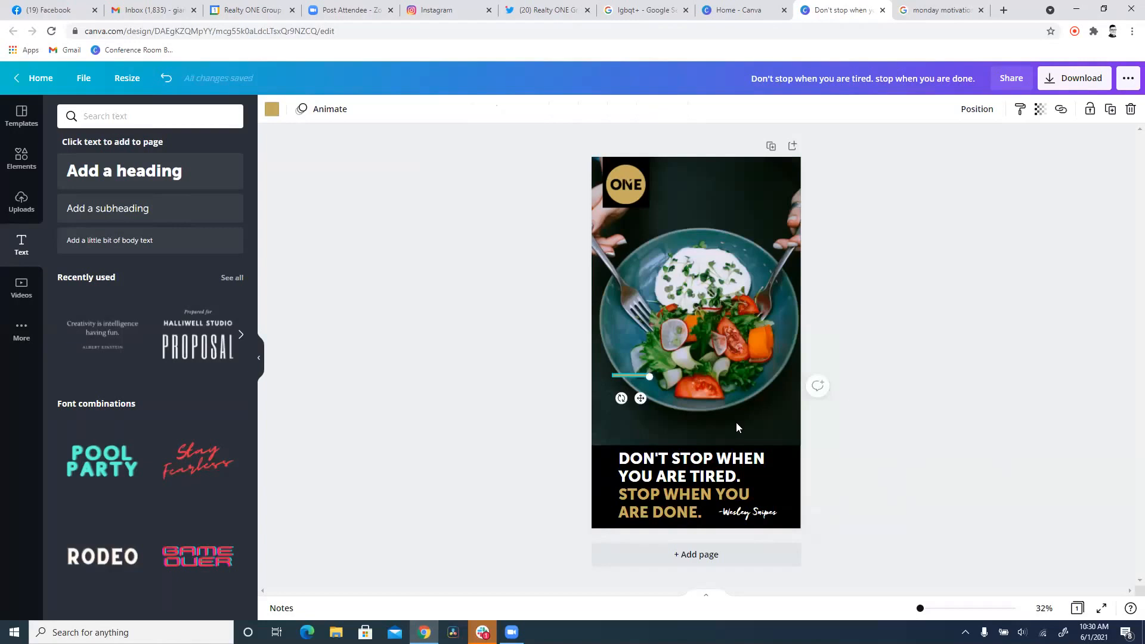
pyautogui.click(21, 202)
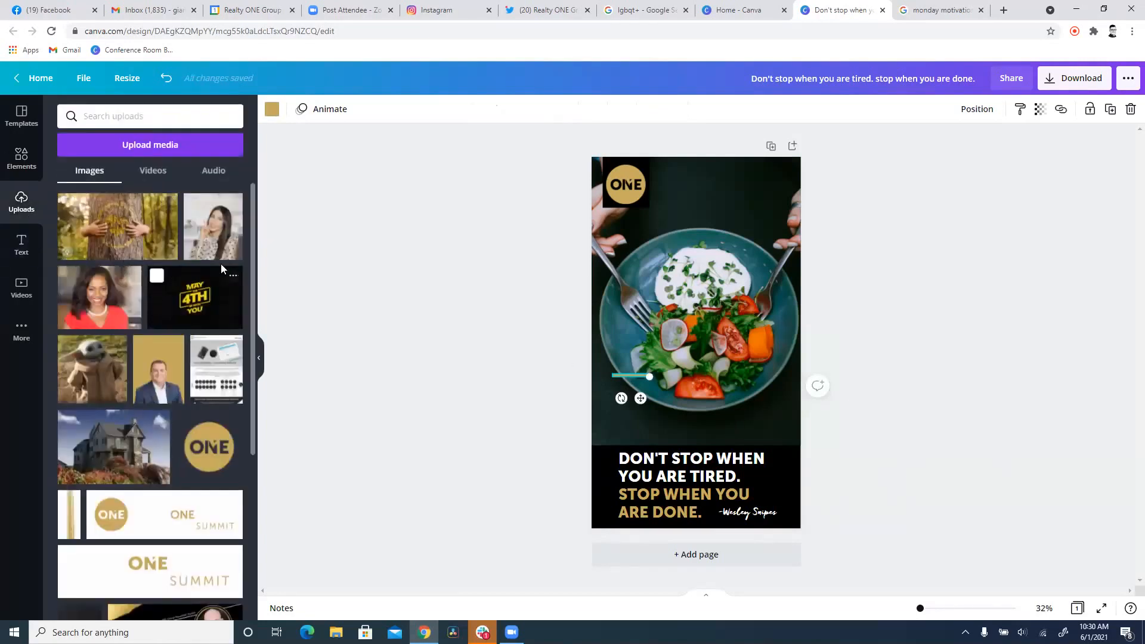
pyautogui.click(21, 153)
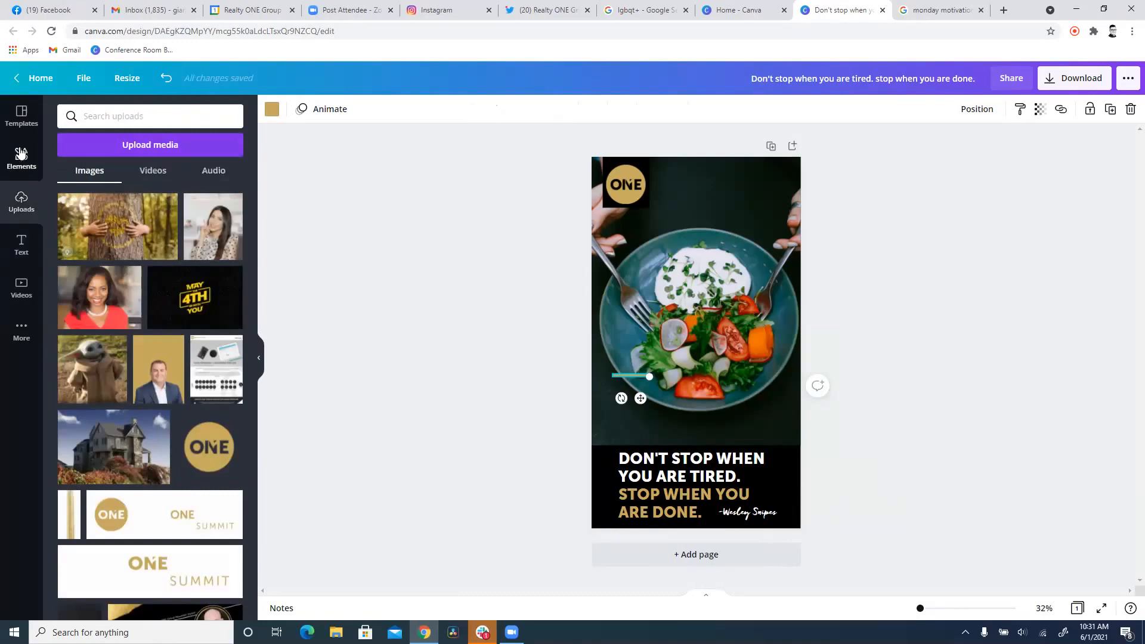
pyautogui.click(13, 333)
pyautogui.click(22, 287)
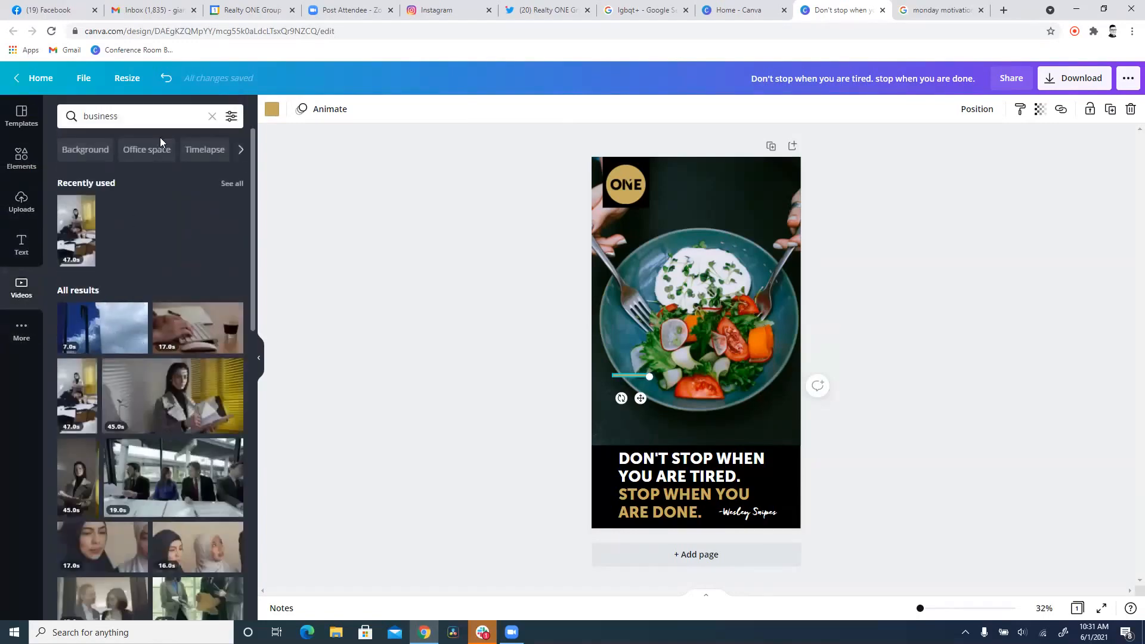
pyautogui.click(164, 119)
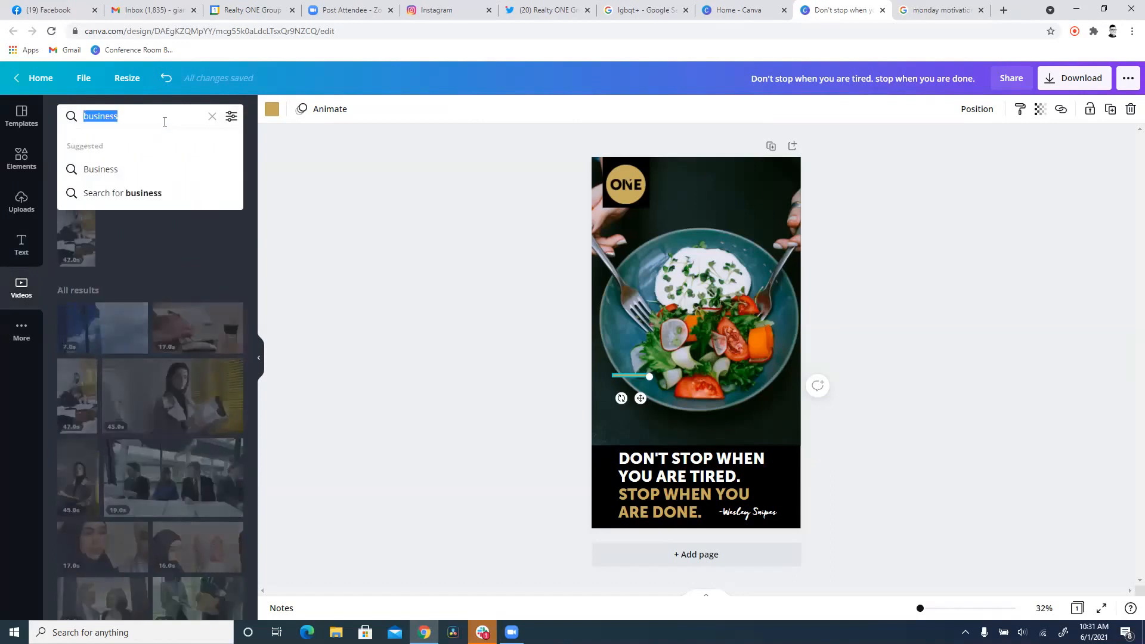
pyautogui.write('hiking')
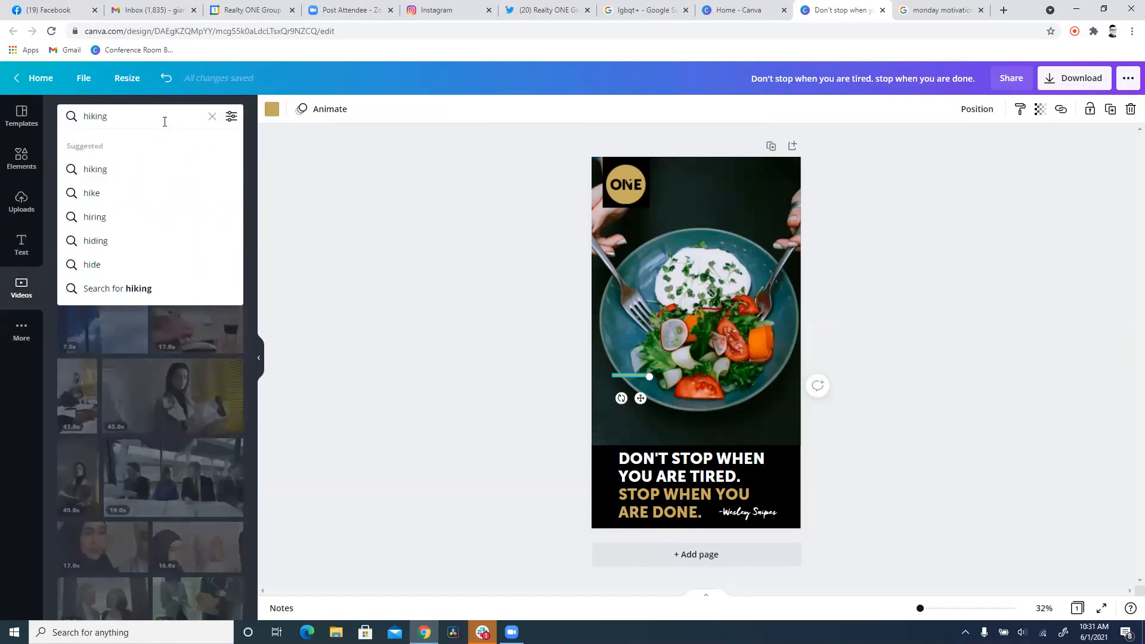
pyautogui.click(158, 168)
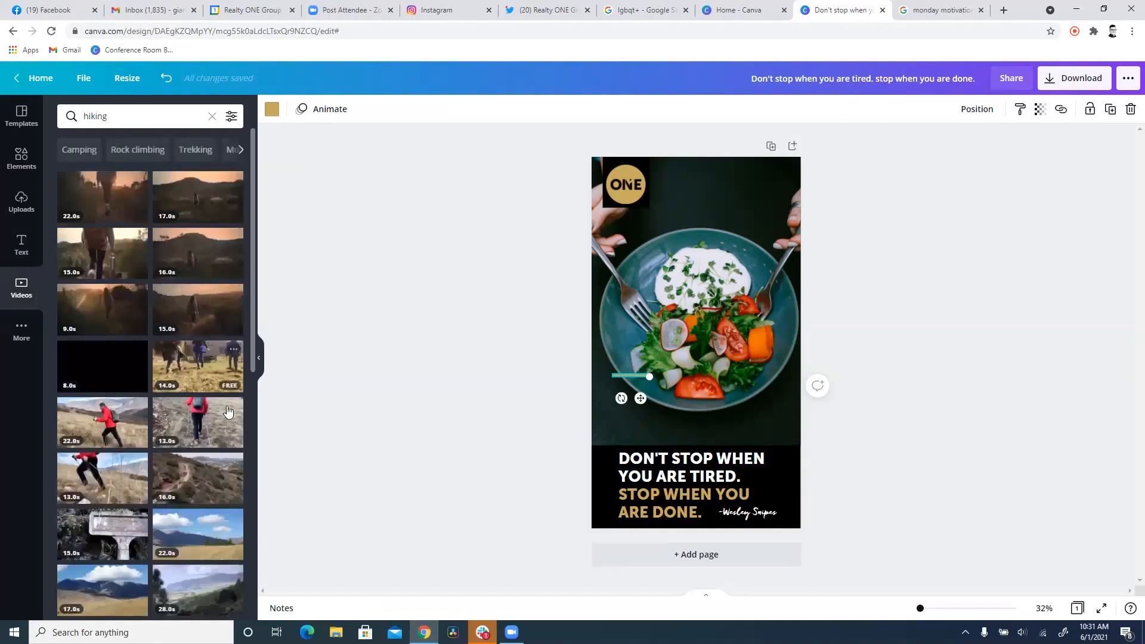
pyautogui.click(202, 315)
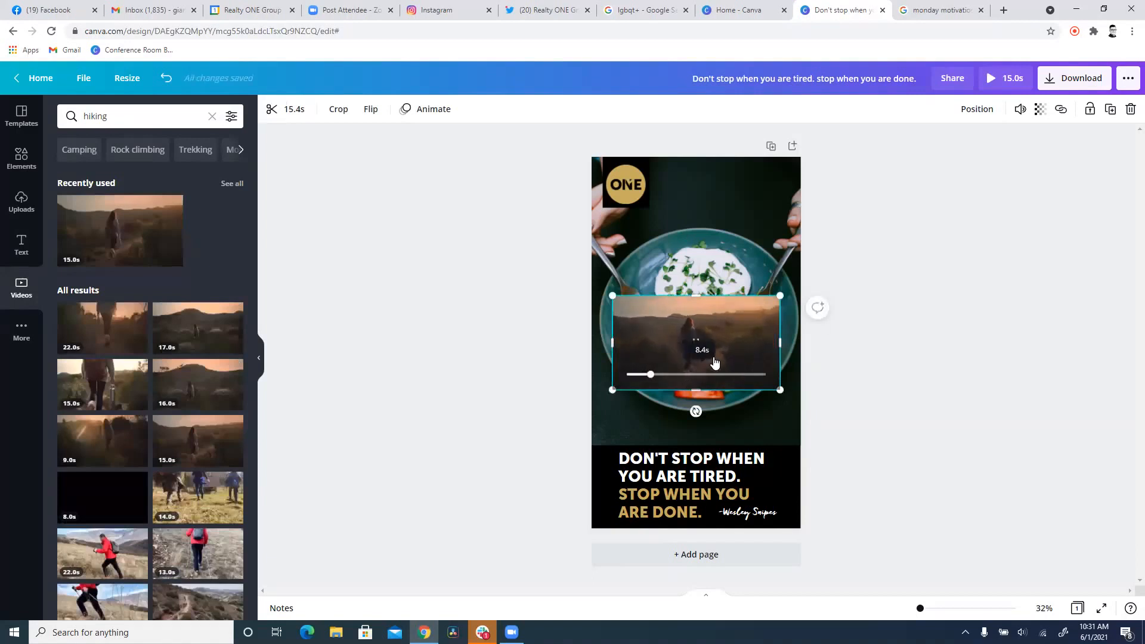
# Move the hiking video to the page's upper edge, enlarge it to cover the full page and centre the hiker.
pyautogui.moveTo(728, 297); pyautogui.dragTo(713, 198)
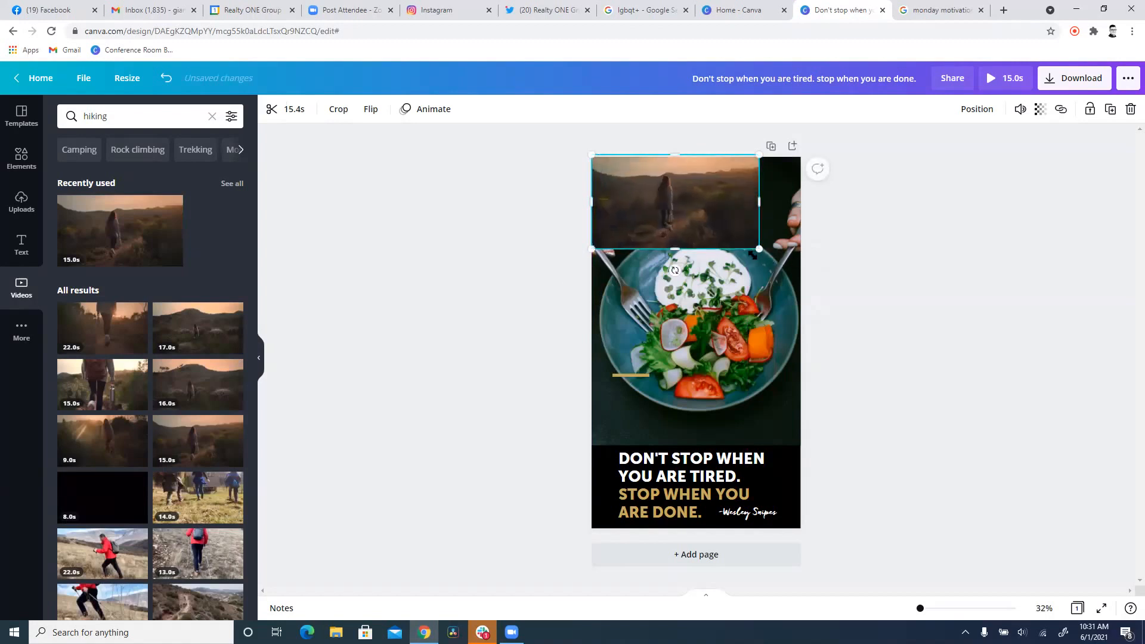
pyautogui.moveTo(759, 249); pyautogui.dragTo(1116, 450)
pyautogui.moveTo(592, 449); pyautogui.dragTo(468, 561)
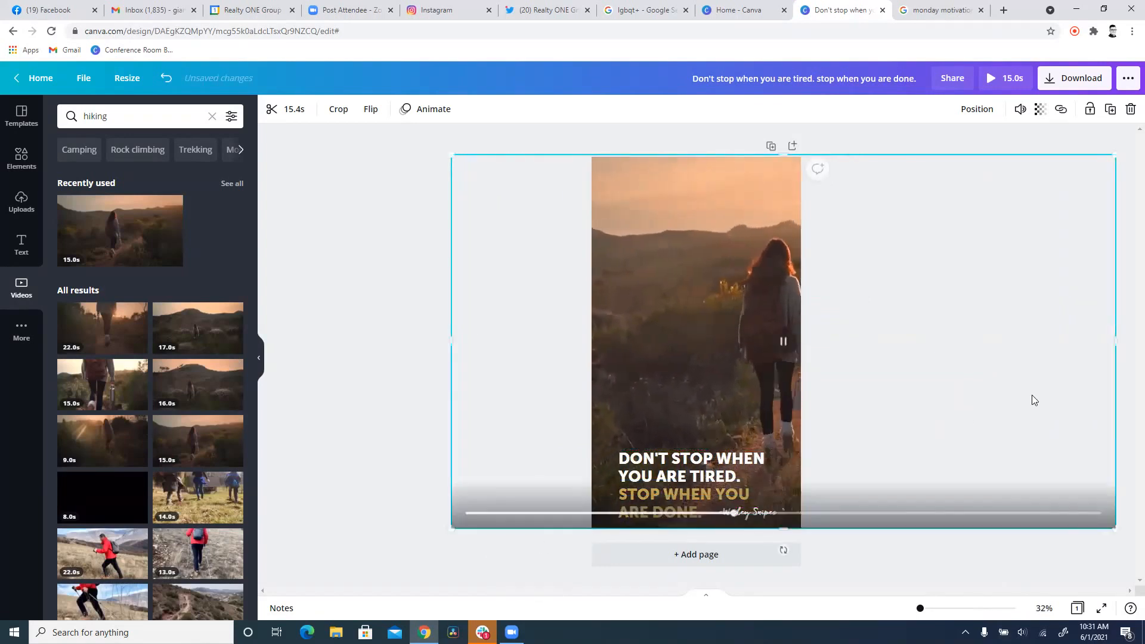
pyautogui.moveTo(1033, 399); pyautogui.dragTo(959, 400)
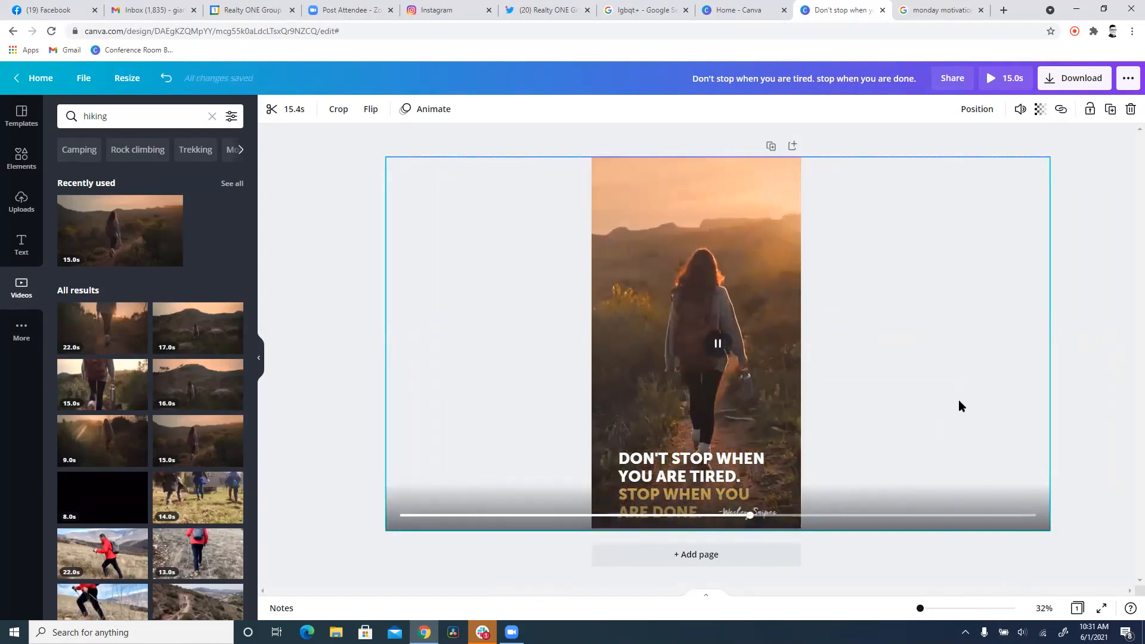
# Send the hiking video to the back, try bringing it one layer forward, and undo that forward move.
pyautogui.click(972, 108)
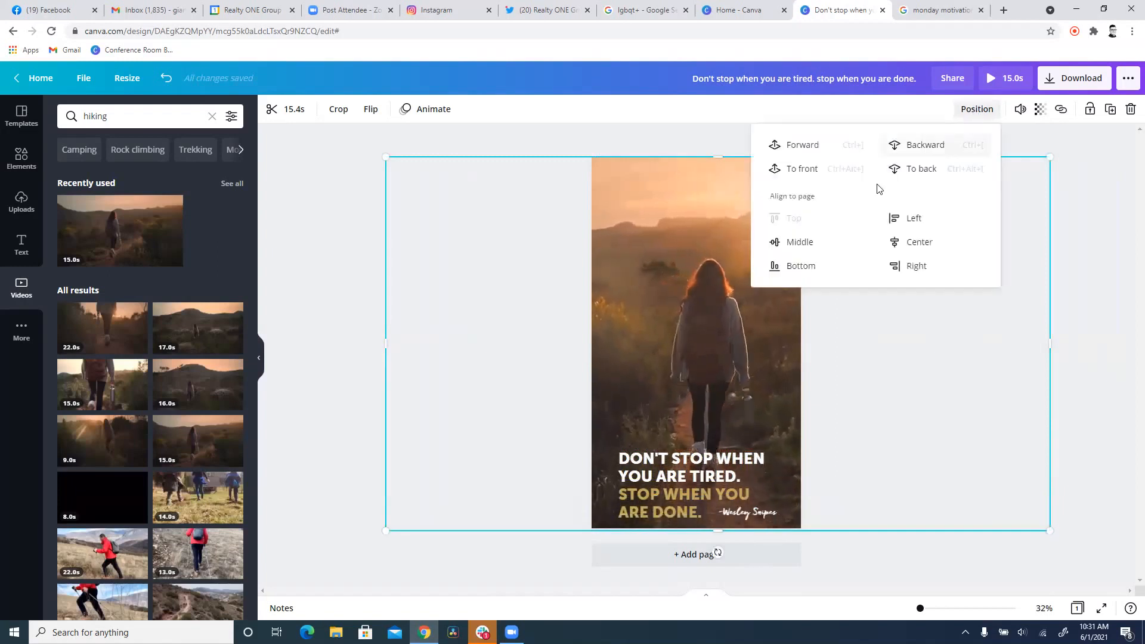
pyautogui.click(921, 168)
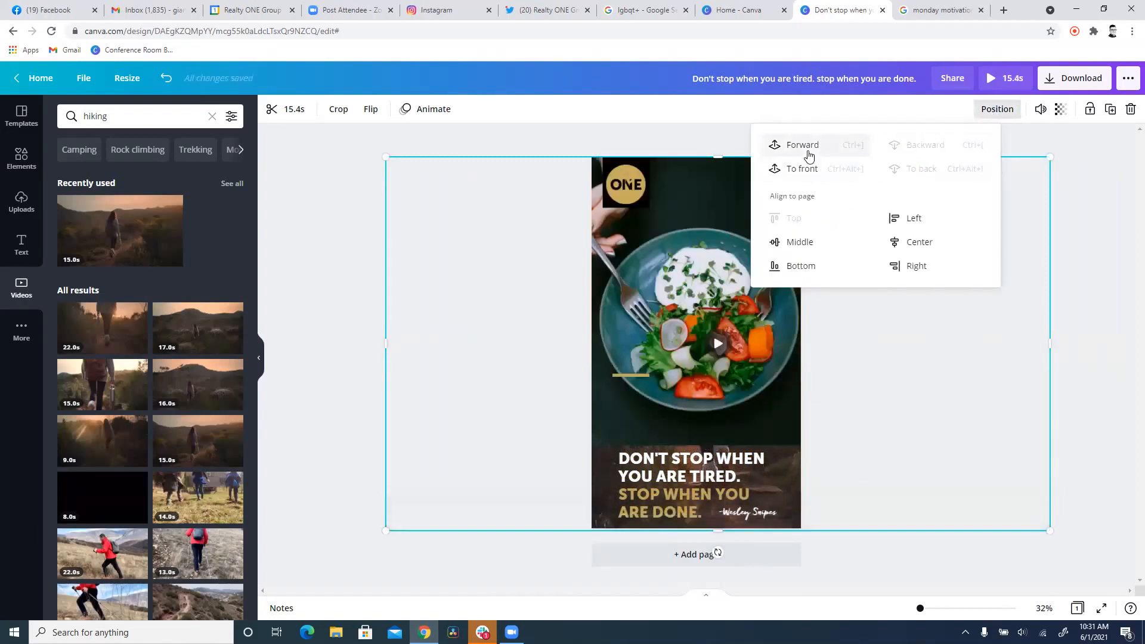
pyautogui.click(809, 156)
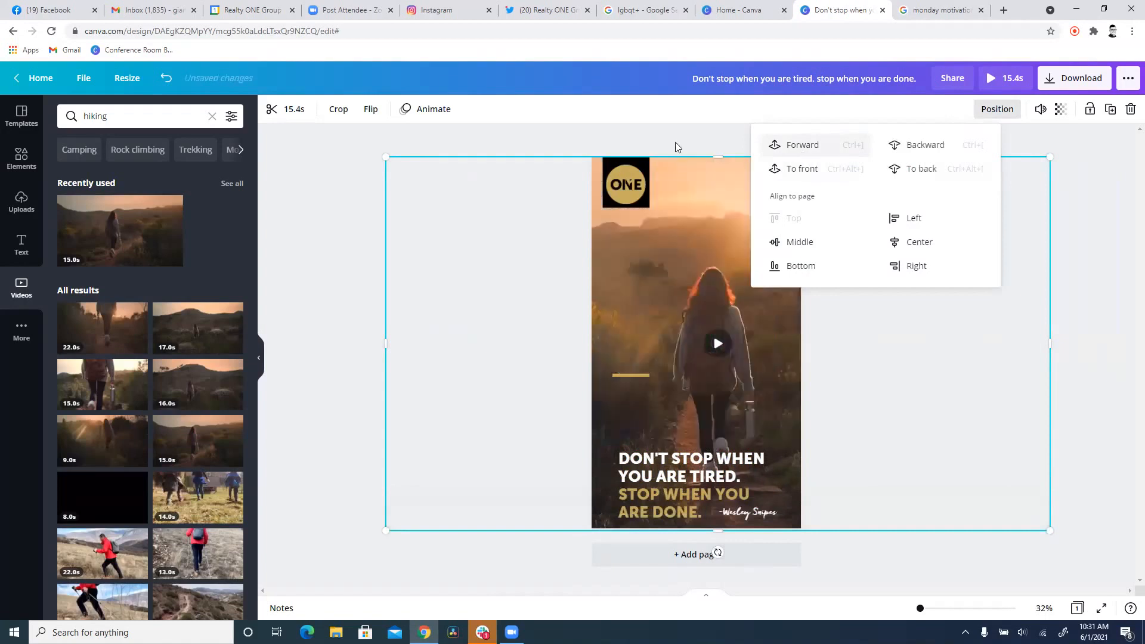
pyautogui.click(548, 138)
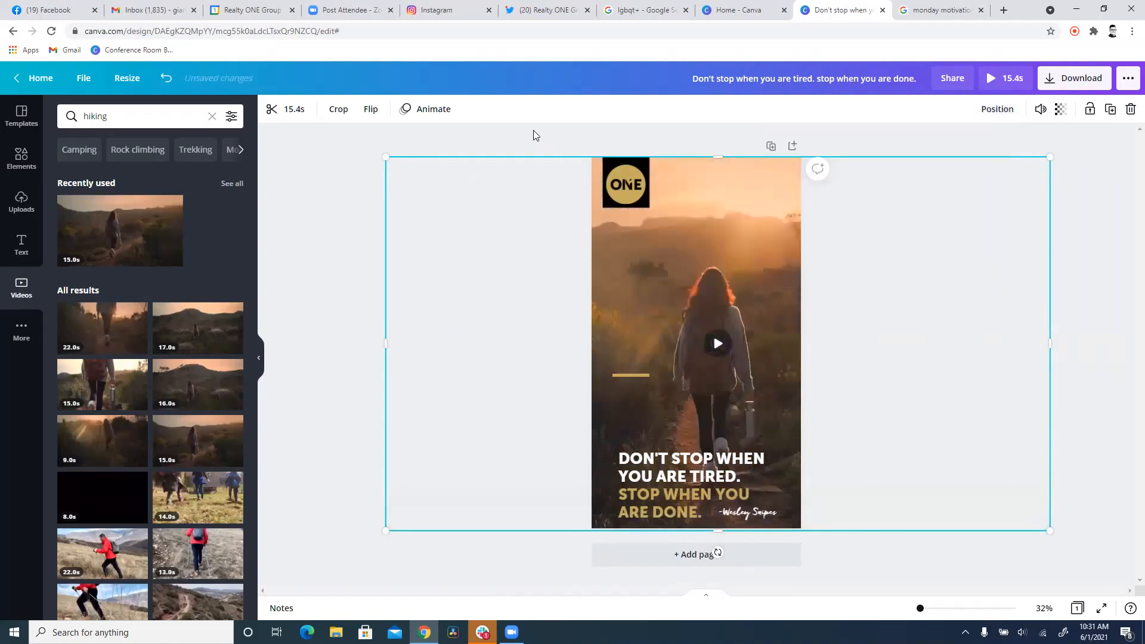
pyautogui.hotkey('ctrl', 'z')
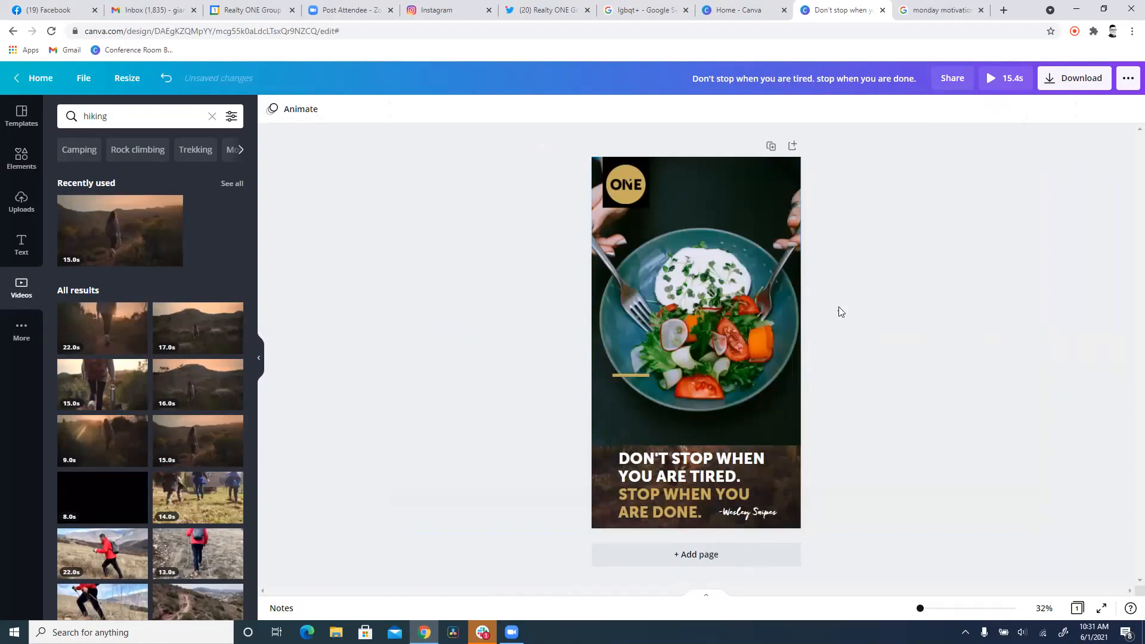
# Delete the food photo covering the hiking video and try to move the video sideways on the page.
pyautogui.click(784, 313)
pyautogui.click(712, 495)
pyautogui.click(767, 386)
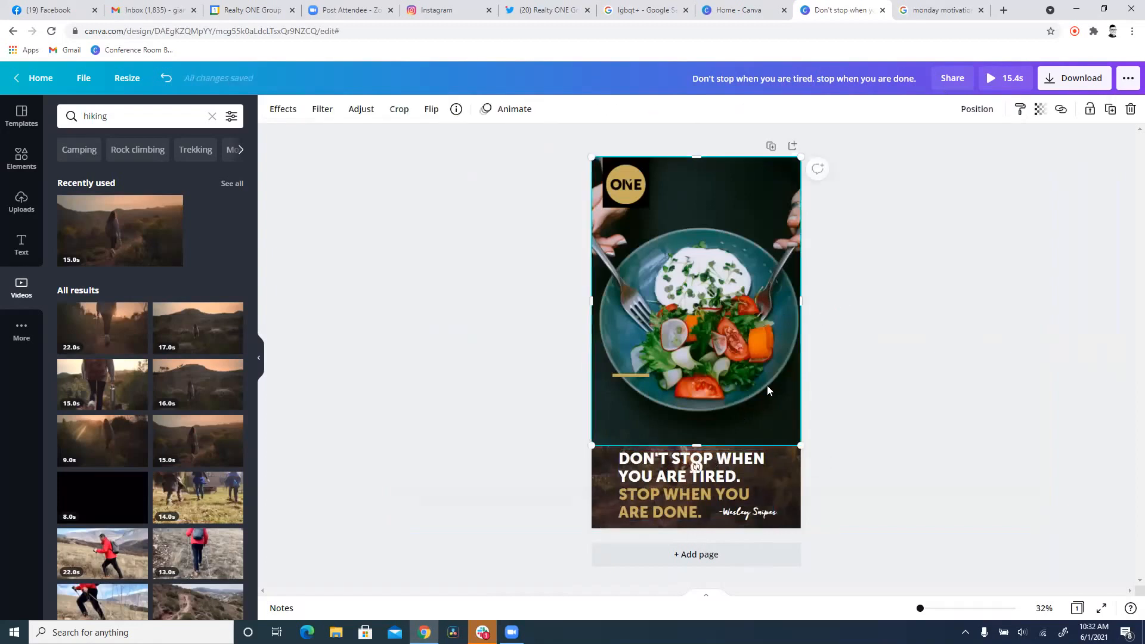
pyautogui.press('Delete')
pyautogui.click(738, 380)
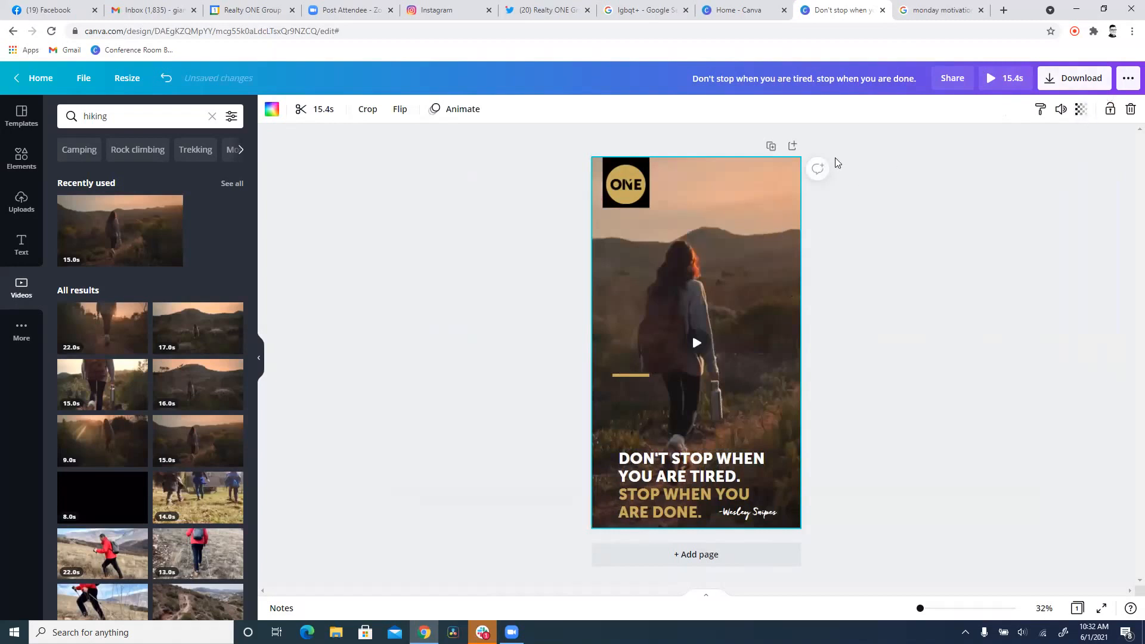
pyautogui.click(881, 236)
pyautogui.moveTo(666, 302); pyautogui.dragTo(842, 294)
pyautogui.click(843, 298)
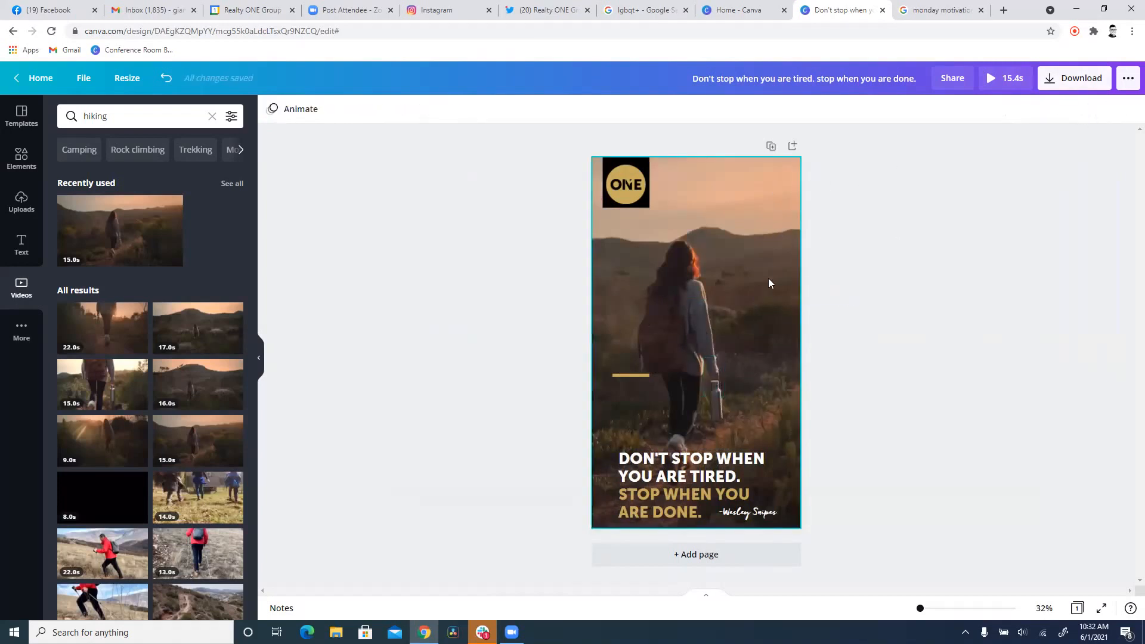
# Undo the food photo's deletion and the hiking video's layer changes, bringing the video back to the front.
pyautogui.hotkey('ctrl', 'z')
pyautogui.hotkey('ctrl', 'z')
pyautogui.hotkey('ctrl', 'z')
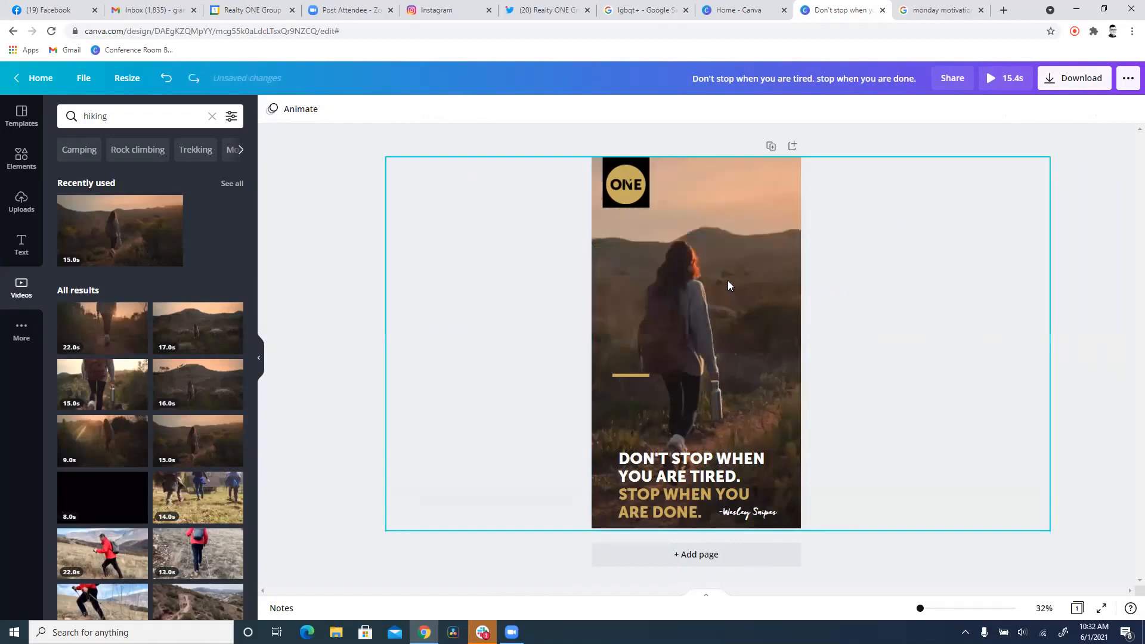
pyautogui.hotkey('ctrl', 'z')
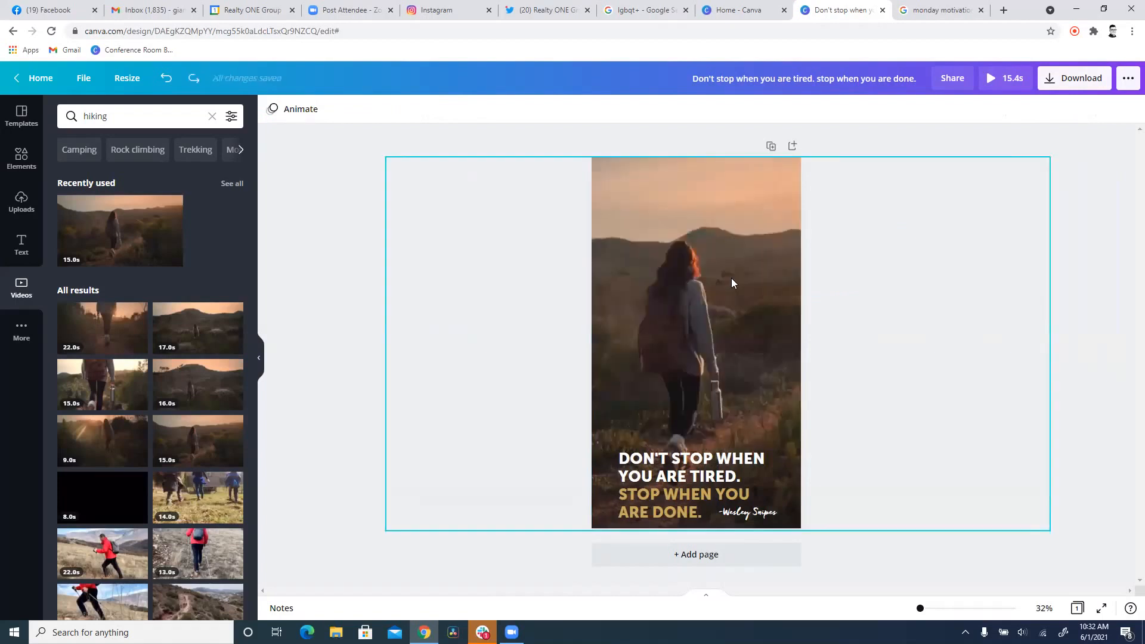
pyautogui.press('Escape')
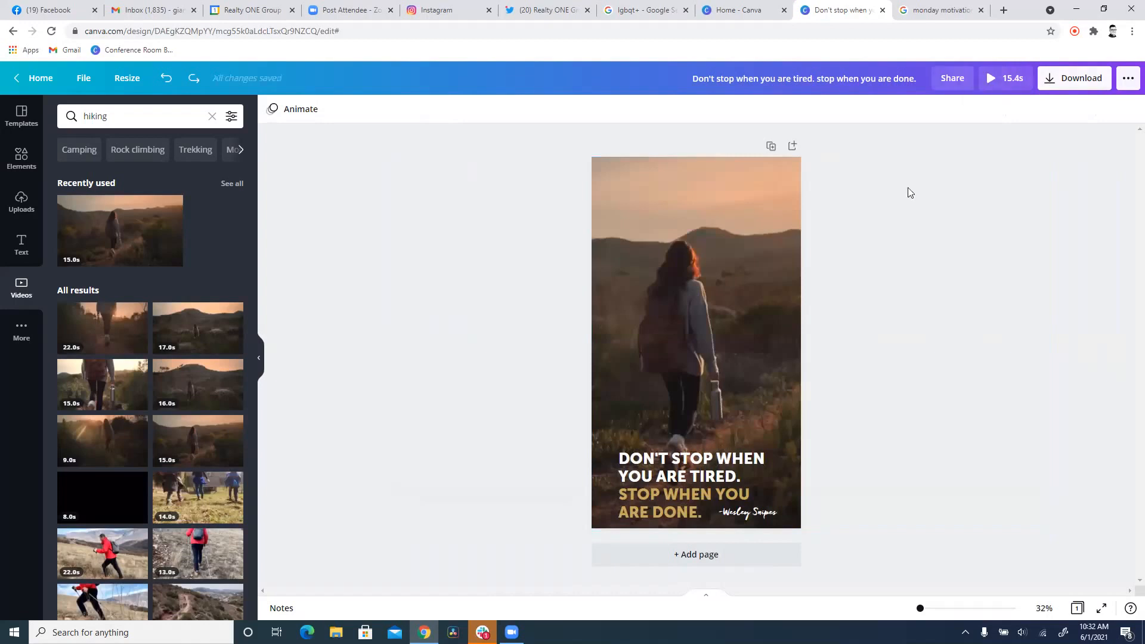
# Send the hiking video backward behind the food photo and delete the photo.
pyautogui.click(686, 307)
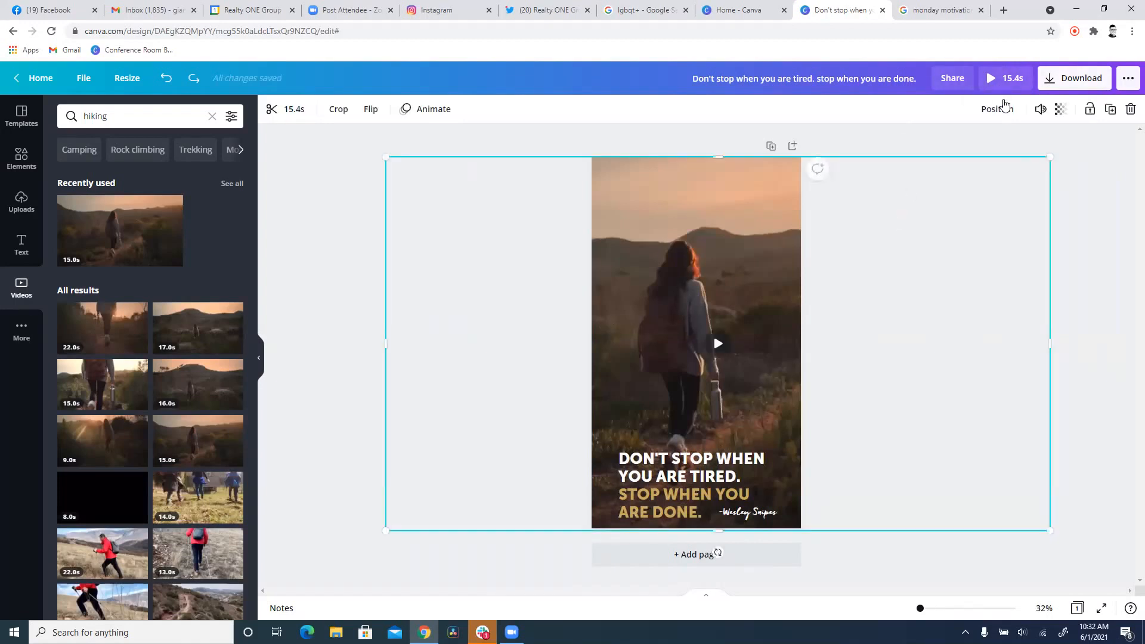
pyautogui.click(999, 109)
pyautogui.click(944, 145)
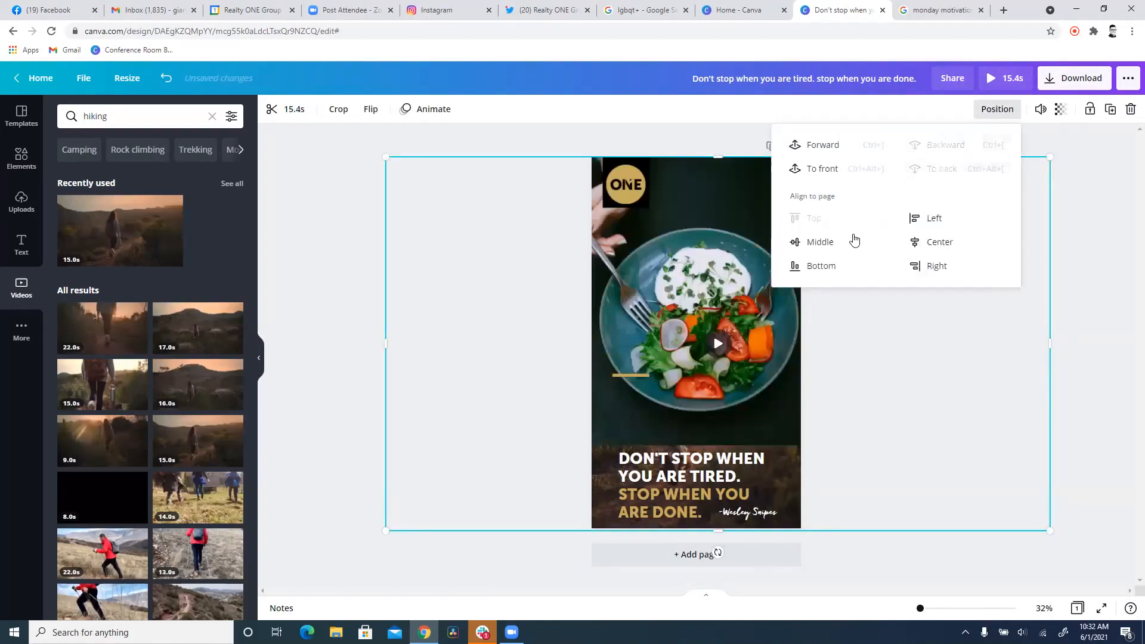
pyautogui.click(754, 317)
pyautogui.press('Delete')
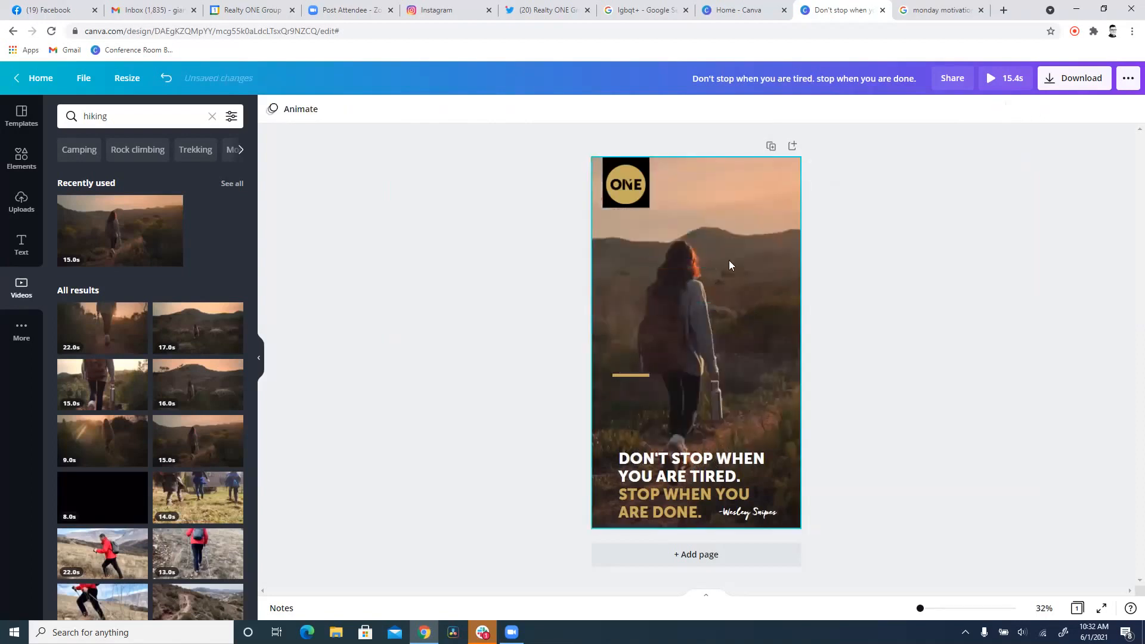
# Undo the photo's deletion along with the hiking video's layer change and its last enlargement.
pyautogui.hotkey('ctrl', 'z')
pyautogui.moveTo(735, 247); pyautogui.dragTo(511, 287)
pyautogui.hotkey('ctrl', 'z')
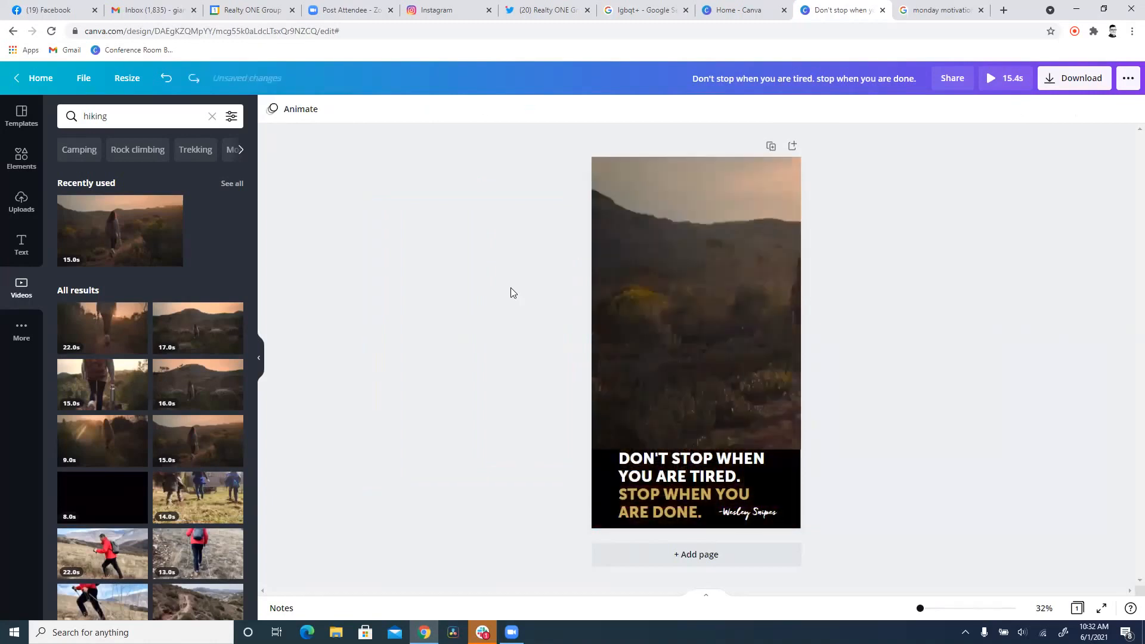
# Shift the hiking video over the page and enlarge it past the page edges so it covers the black band.
pyautogui.click(791, 501)
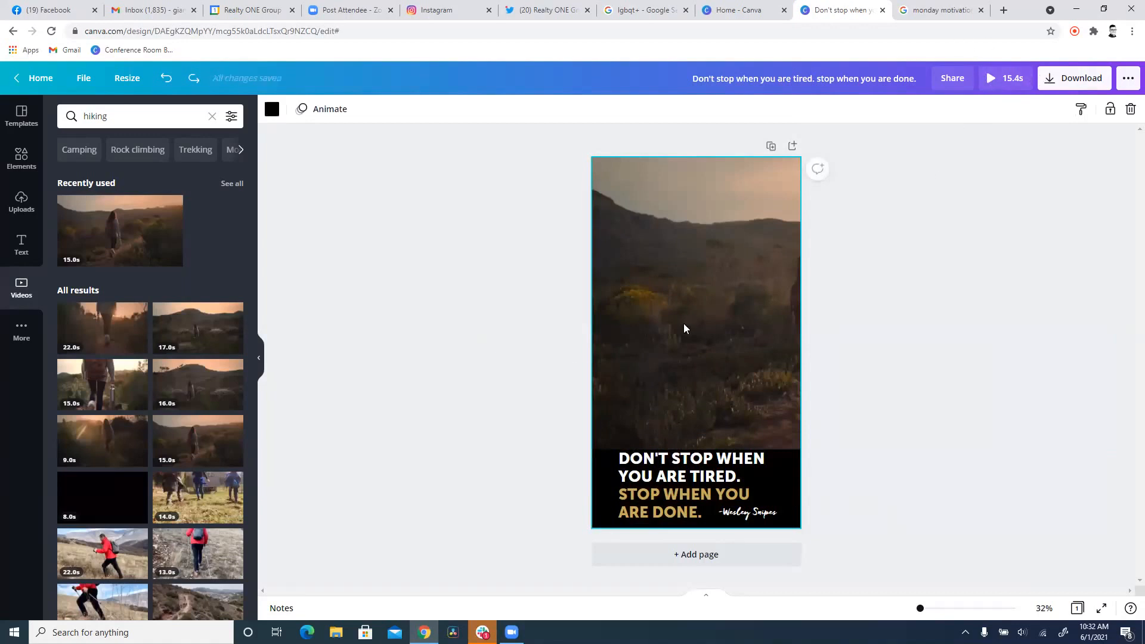
pyautogui.moveTo(711, 330); pyautogui.dragTo(647, 320)
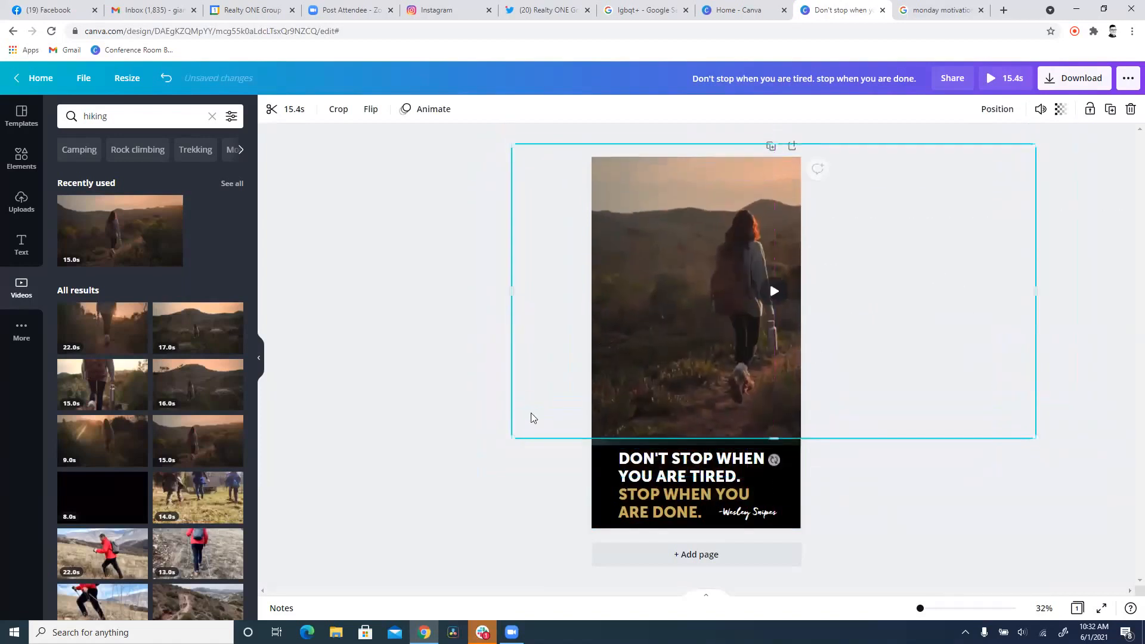
pyautogui.moveTo(511, 435); pyautogui.dragTo(336, 549)
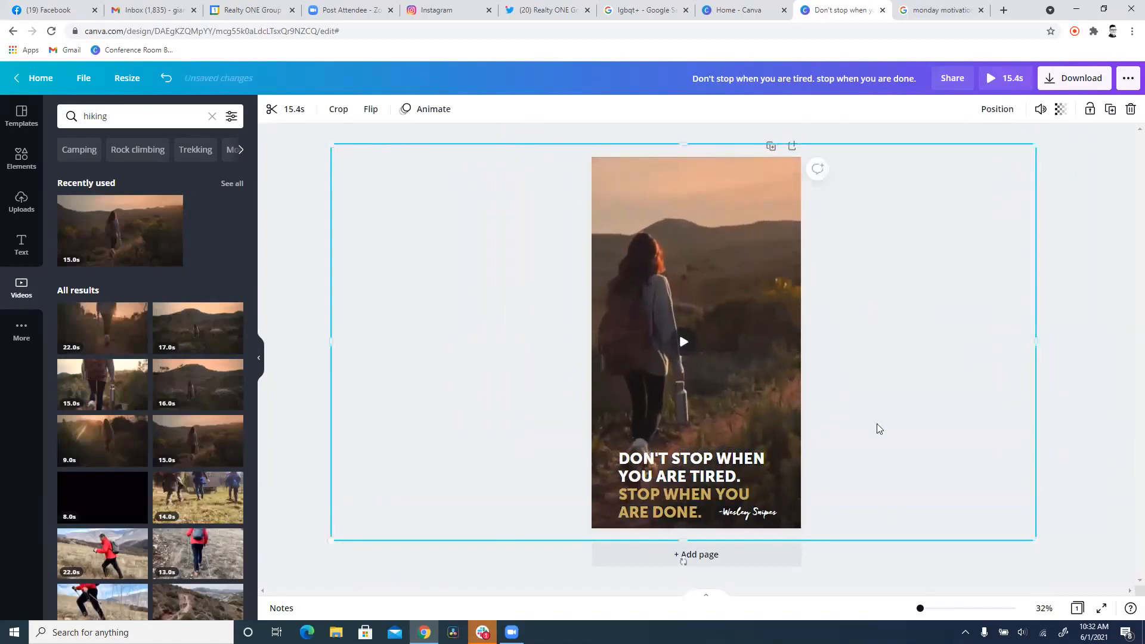
# Send the repositioned hiking video to the back of the page and delete the food photo covering it.
pyautogui.moveTo(877, 427); pyautogui.dragTo(900, 416)
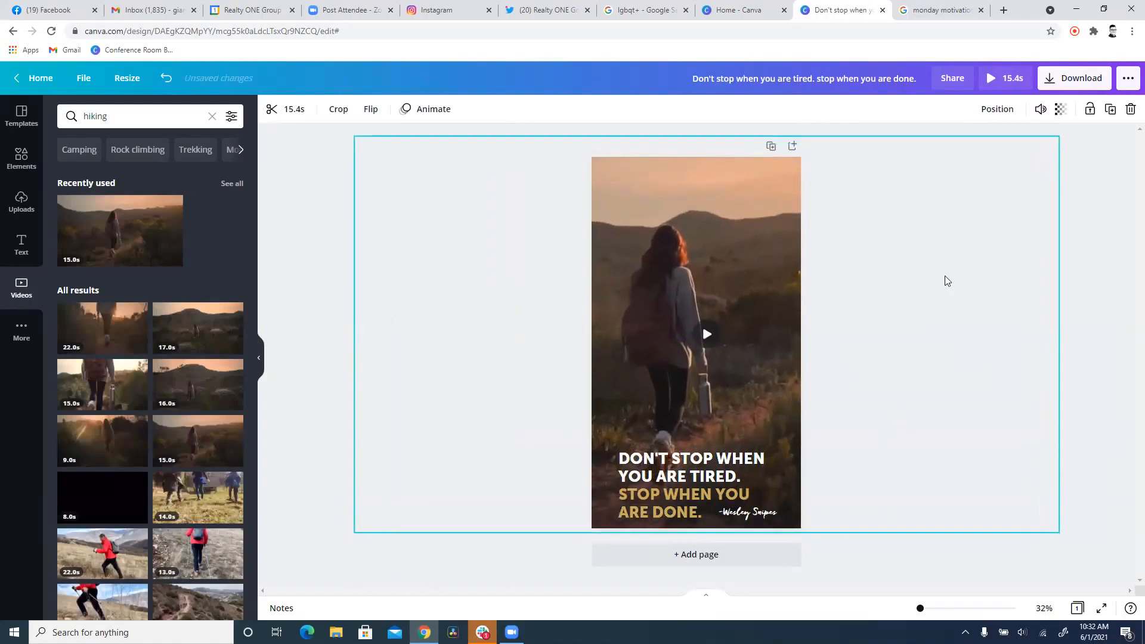
pyautogui.click(1001, 111)
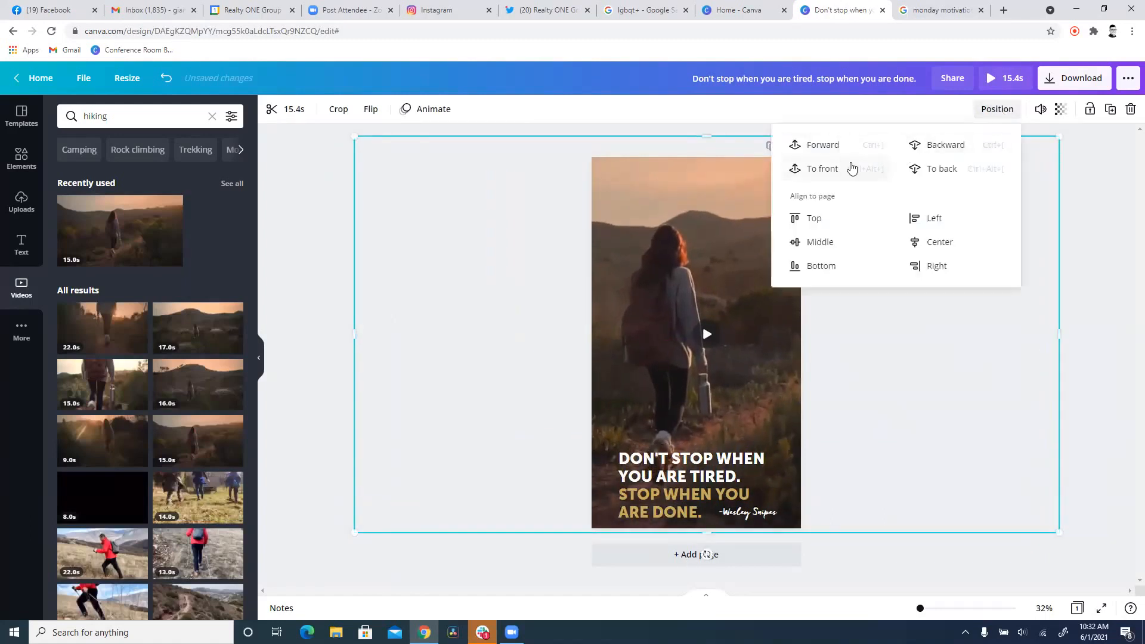
pyautogui.click(916, 168)
pyautogui.click(606, 308)
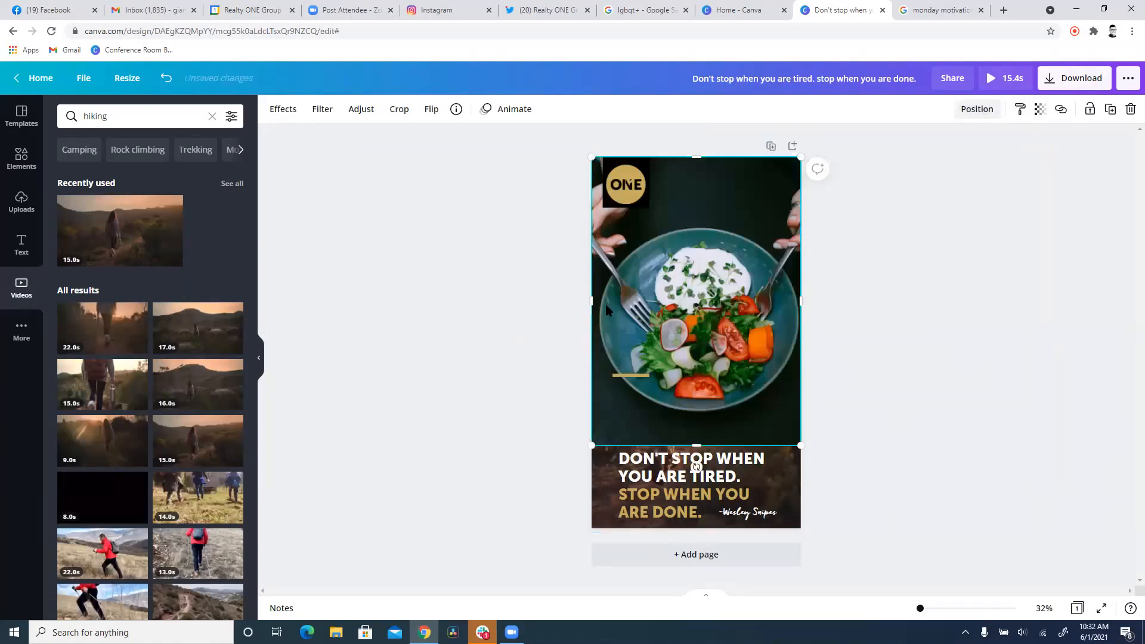
pyautogui.press('Delete')
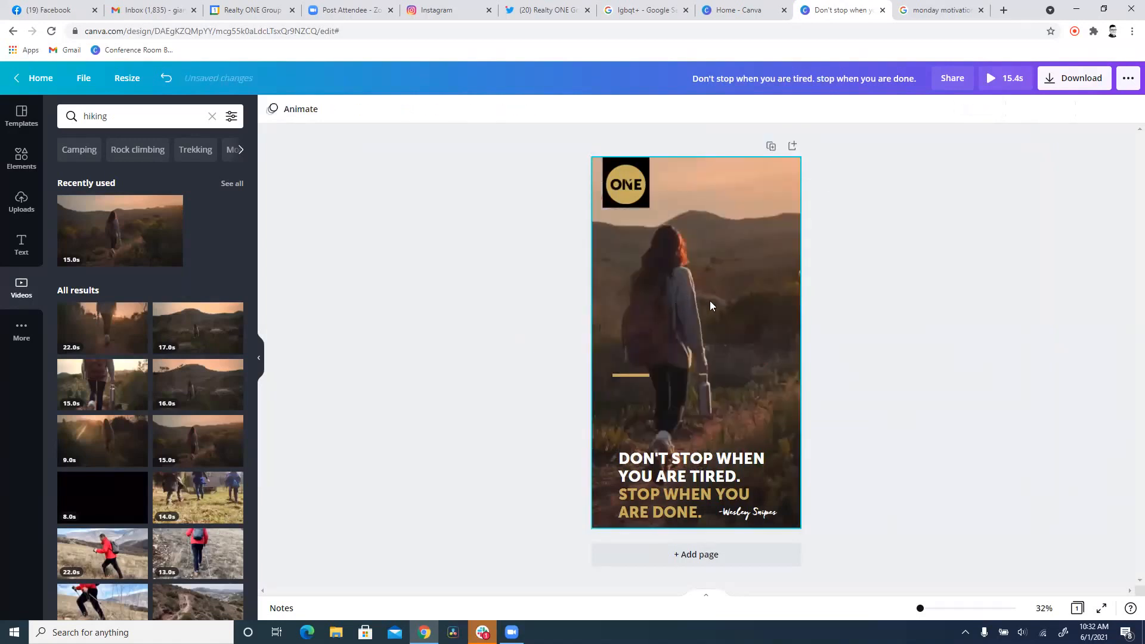
# Add a square shape and stretch it into a band about 1,442 by 594 across the lower part of the page.
pyautogui.click(24, 158)
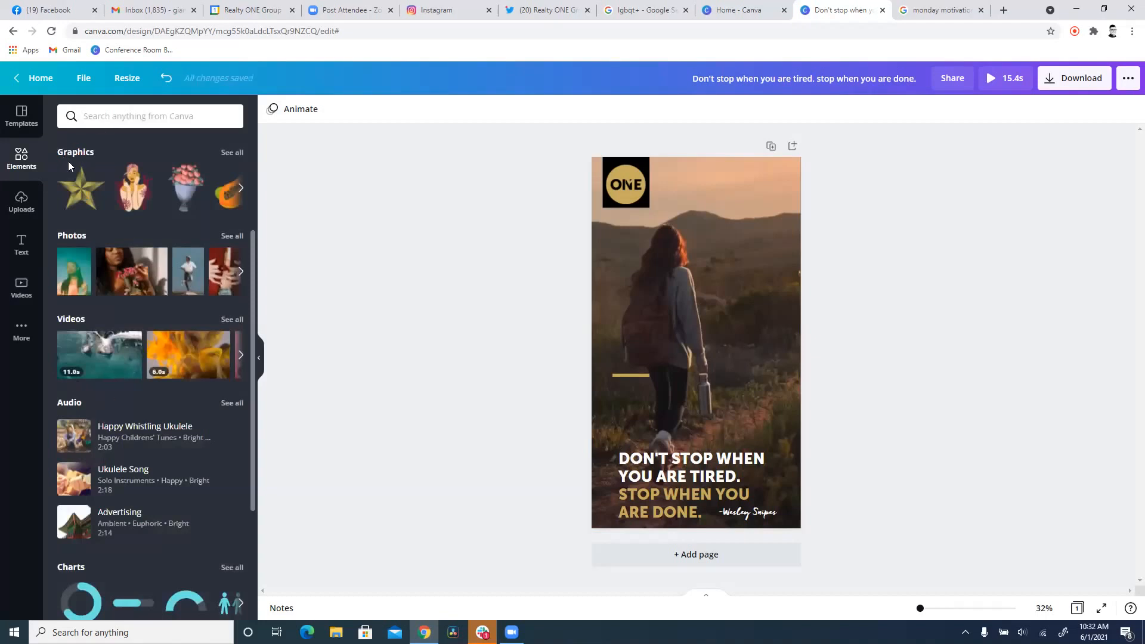
pyautogui.scroll(3, 68, 161)
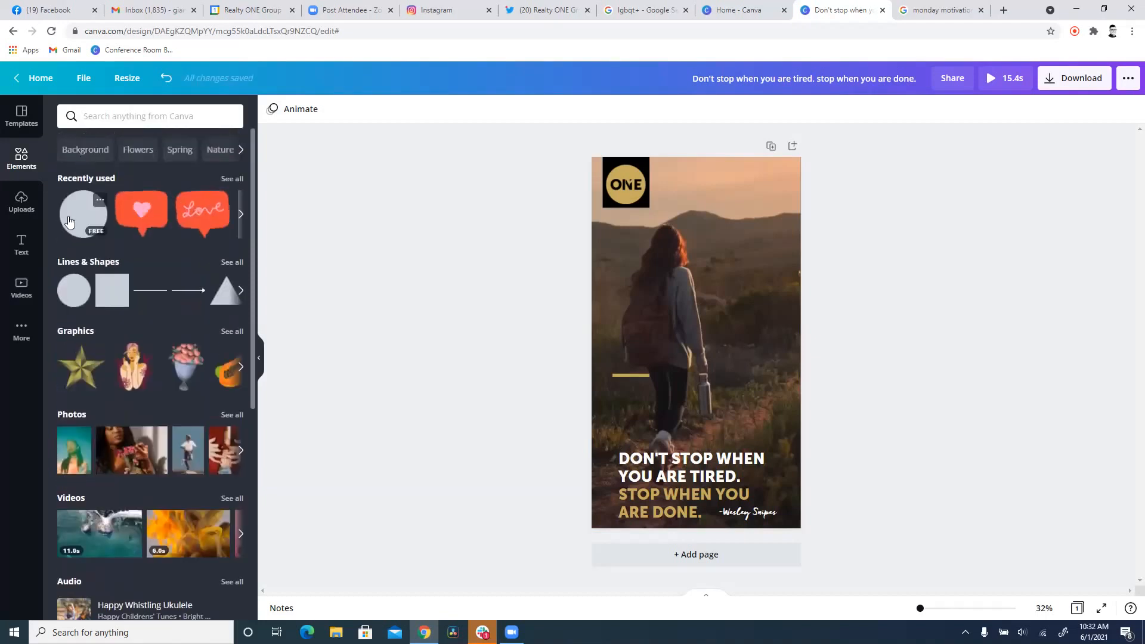
pyautogui.click(107, 289)
pyautogui.moveTo(711, 341); pyautogui.dragTo(828, 494)
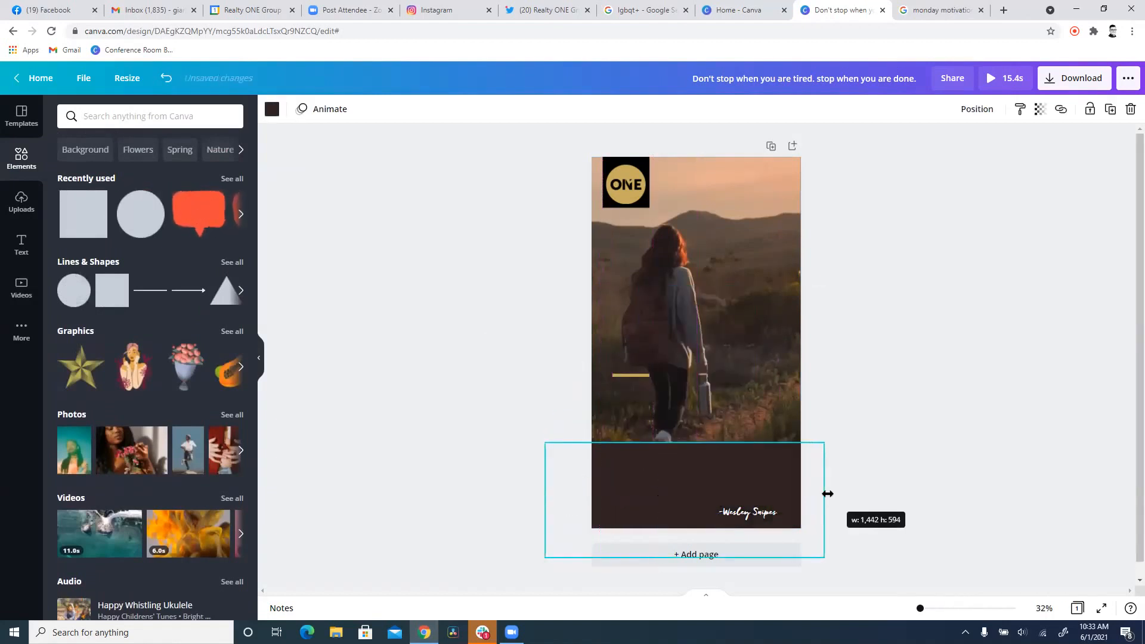
# Fill the new band with black and send it backward behind the quote text.
pyautogui.click(273, 108)
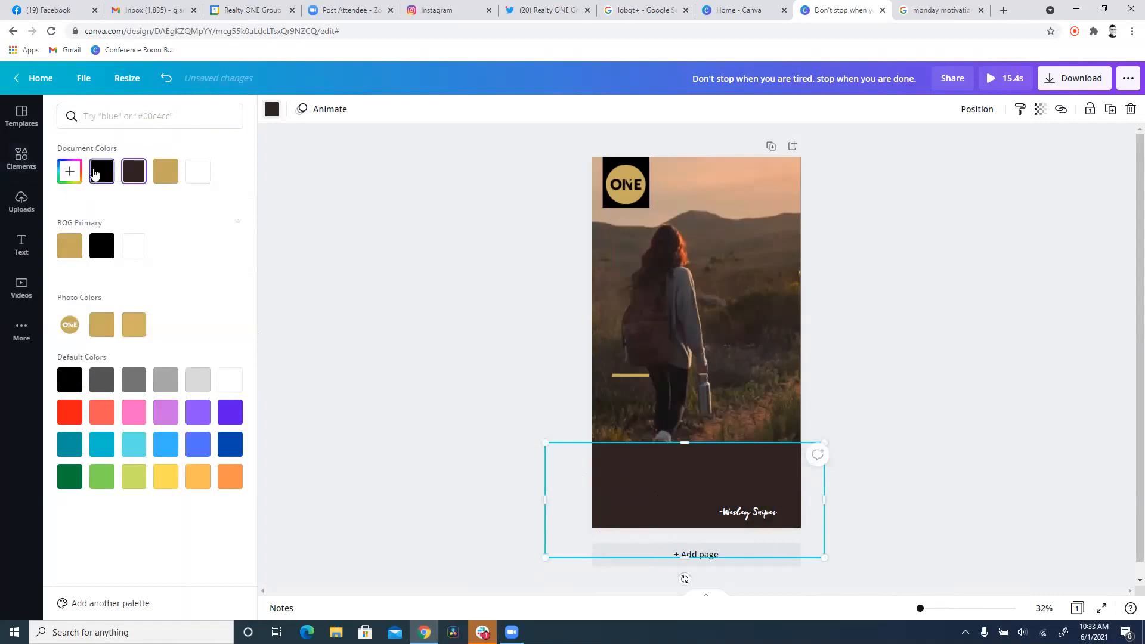
pyautogui.click(95, 173)
pyautogui.click(976, 108)
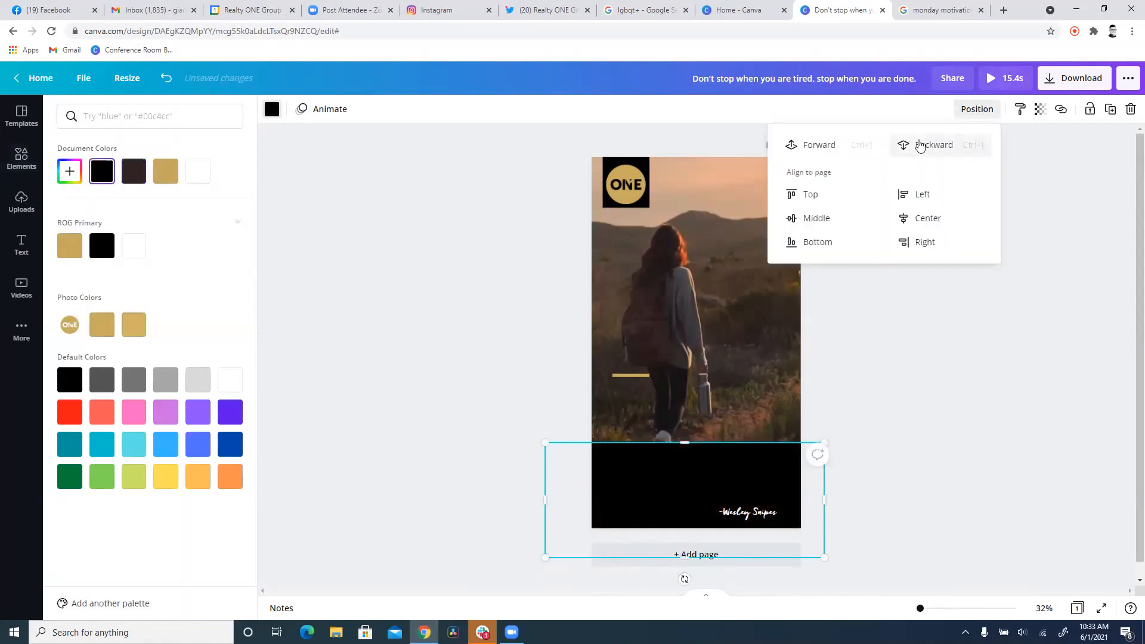
pyautogui.click(920, 146)
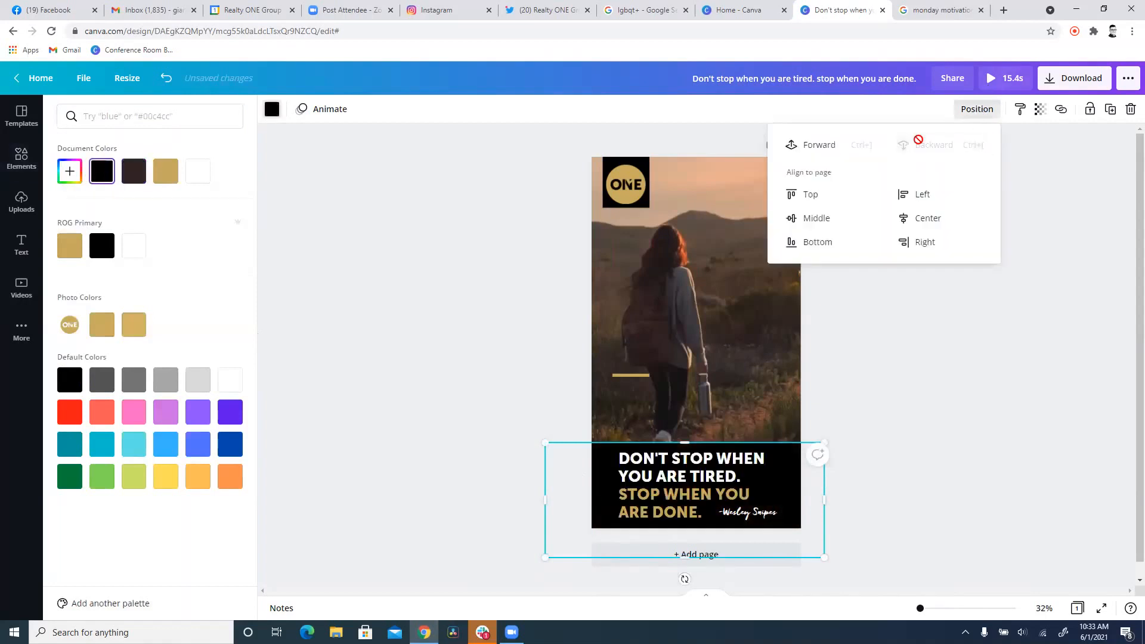
pyautogui.click(932, 464)
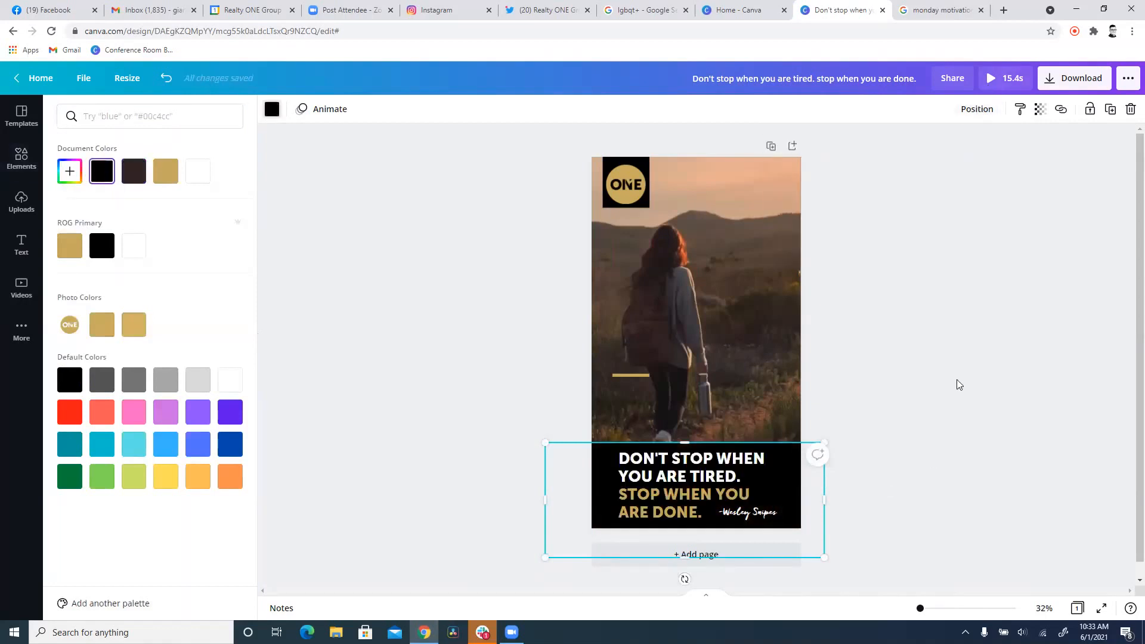
# Move the gold accent line to the page's right side above the black band and lengthen it.
pyautogui.click(630, 376)
pyautogui.moveTo(641, 401); pyautogui.dragTo(768, 399)
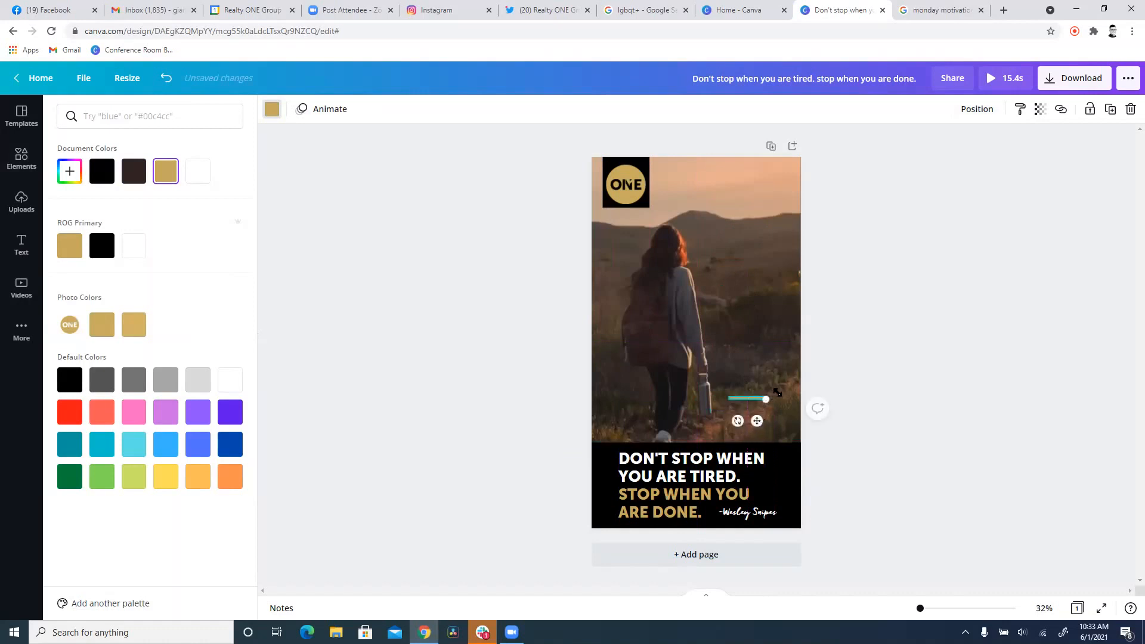
pyautogui.moveTo(777, 392); pyautogui.dragTo(791, 401)
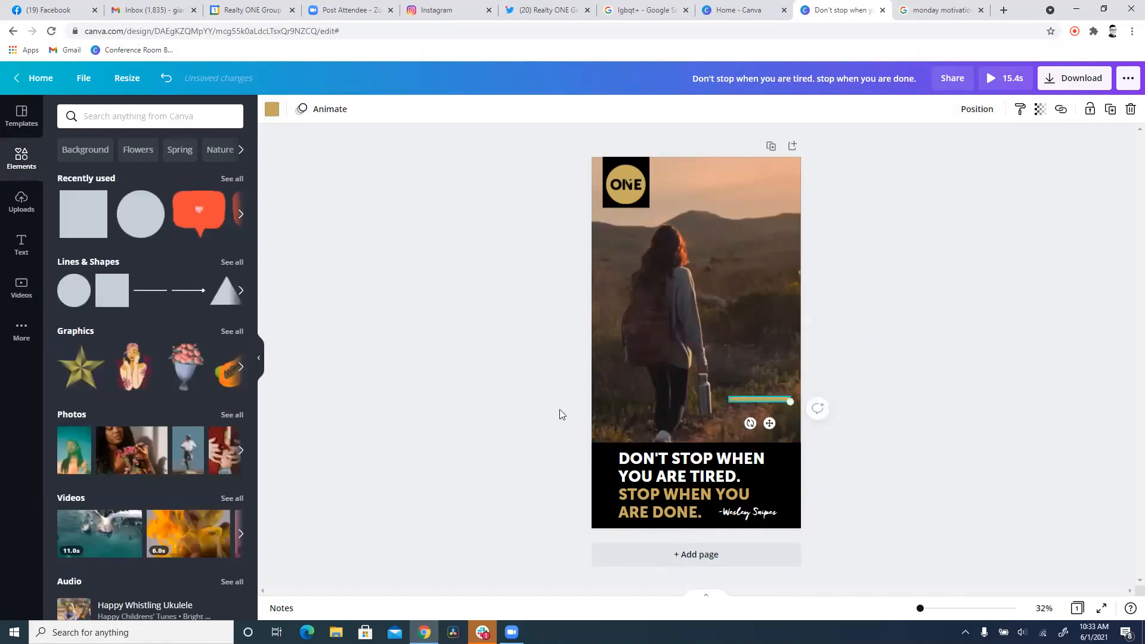
pyautogui.click(690, 320)
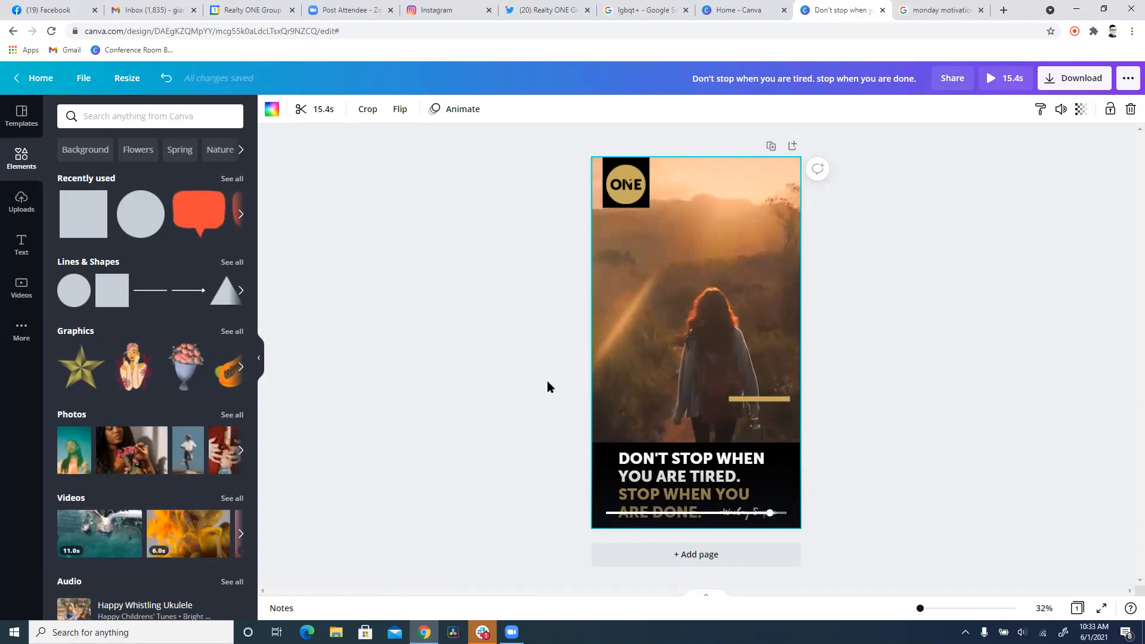
pyautogui.click(457, 415)
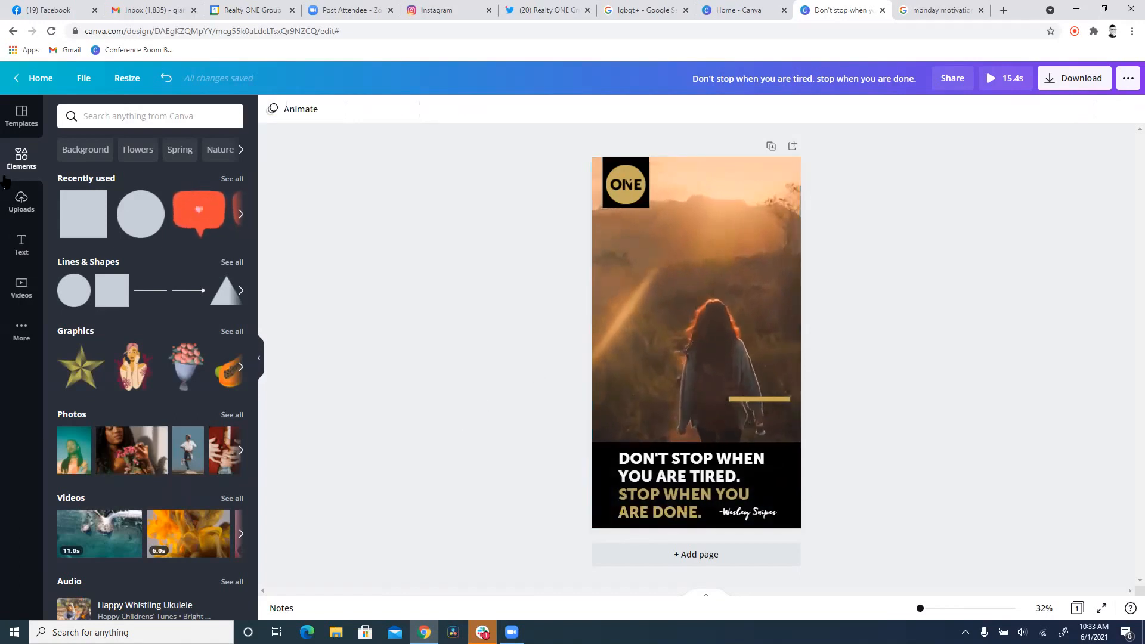
pyautogui.click(21, 160)
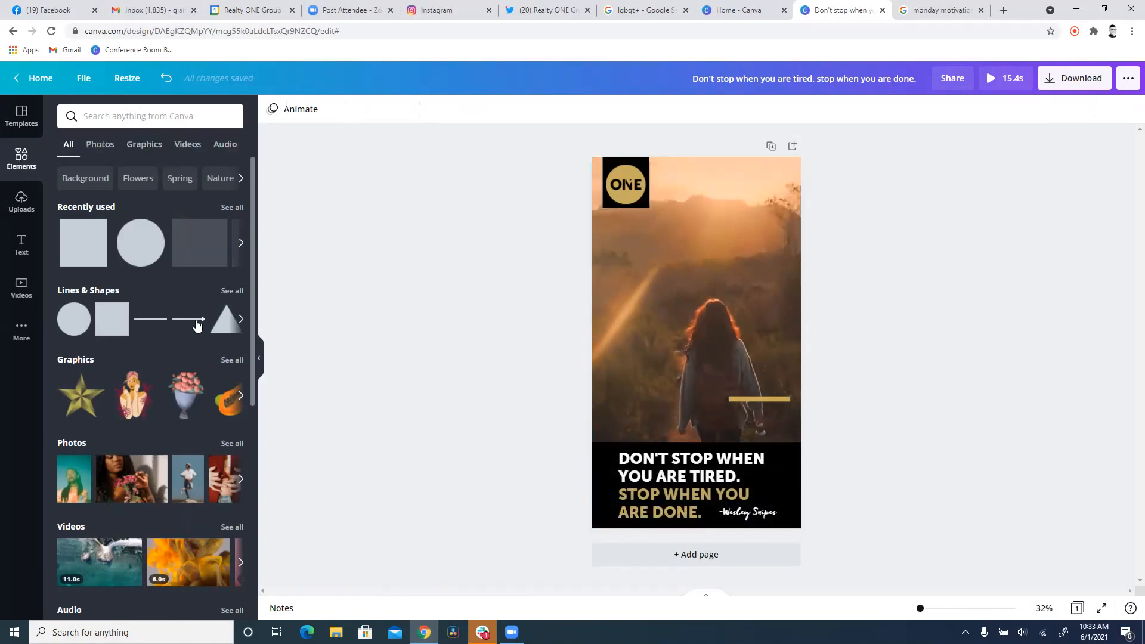
pyautogui.scroll(-6, 173, 358)
pyautogui.scroll(5, 173, 358)
pyautogui.scroll(-5, 173, 357)
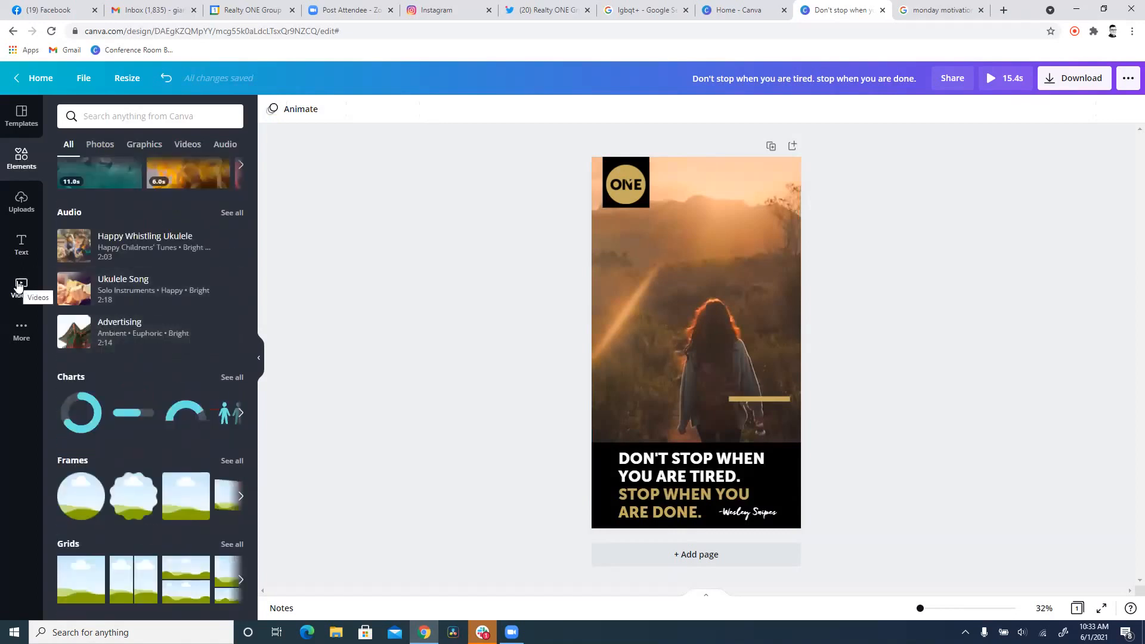
# Add the tapered gold brush stroke from the uploaded images and place it partly off the page's top edge beside the ONE logo.
pyautogui.click(18, 204)
pyautogui.scroll(-15, 145, 346)
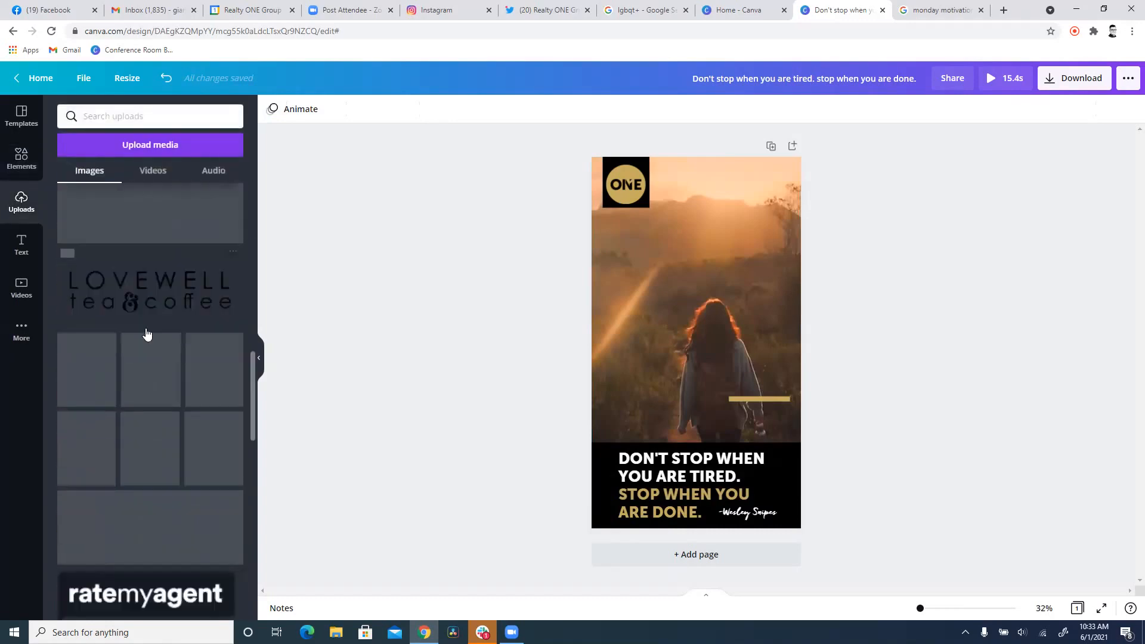
pyautogui.scroll(-10, 145, 358)
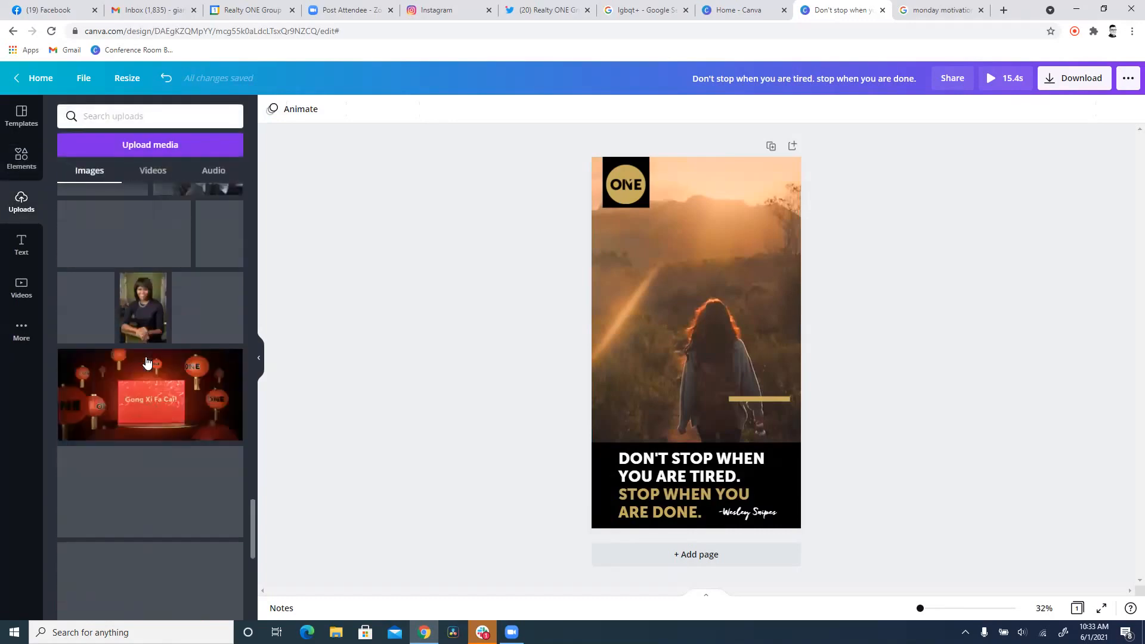
pyautogui.scroll(-5, 146, 362)
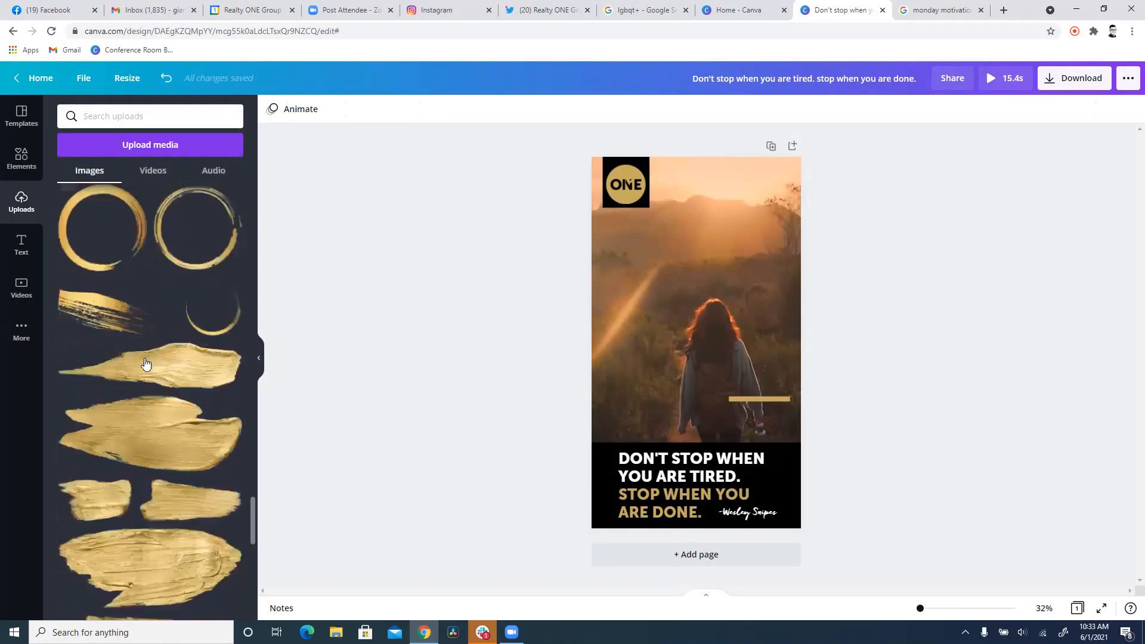
pyautogui.scroll(-10, 145, 363)
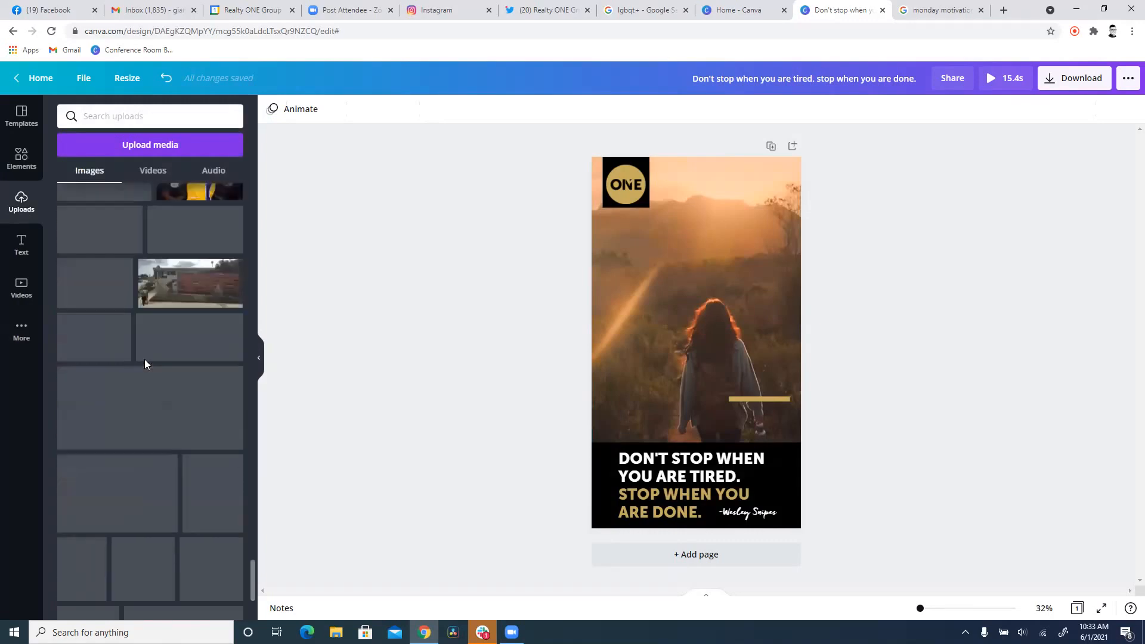
pyautogui.scroll(-10, 145, 364)
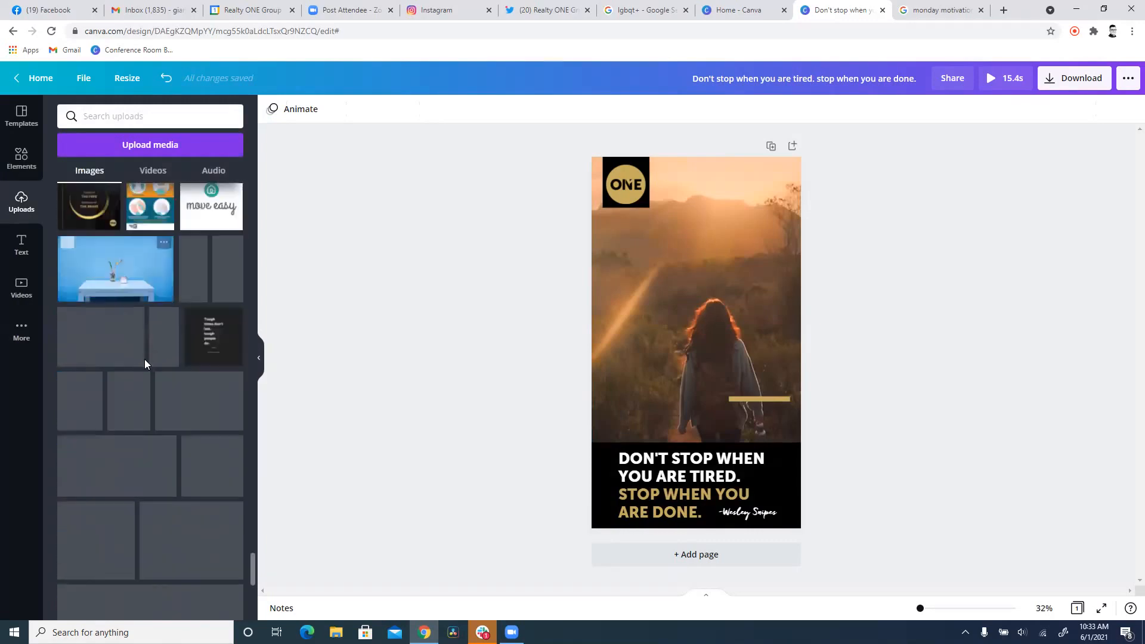
pyautogui.scroll(-10, 145, 363)
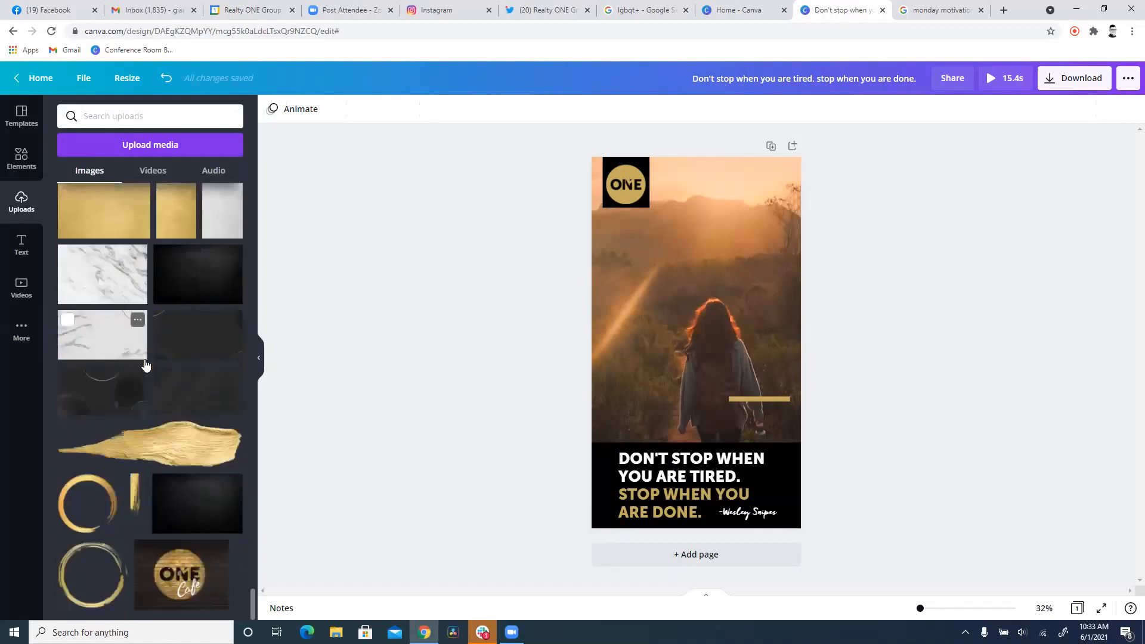
pyautogui.click(162, 440)
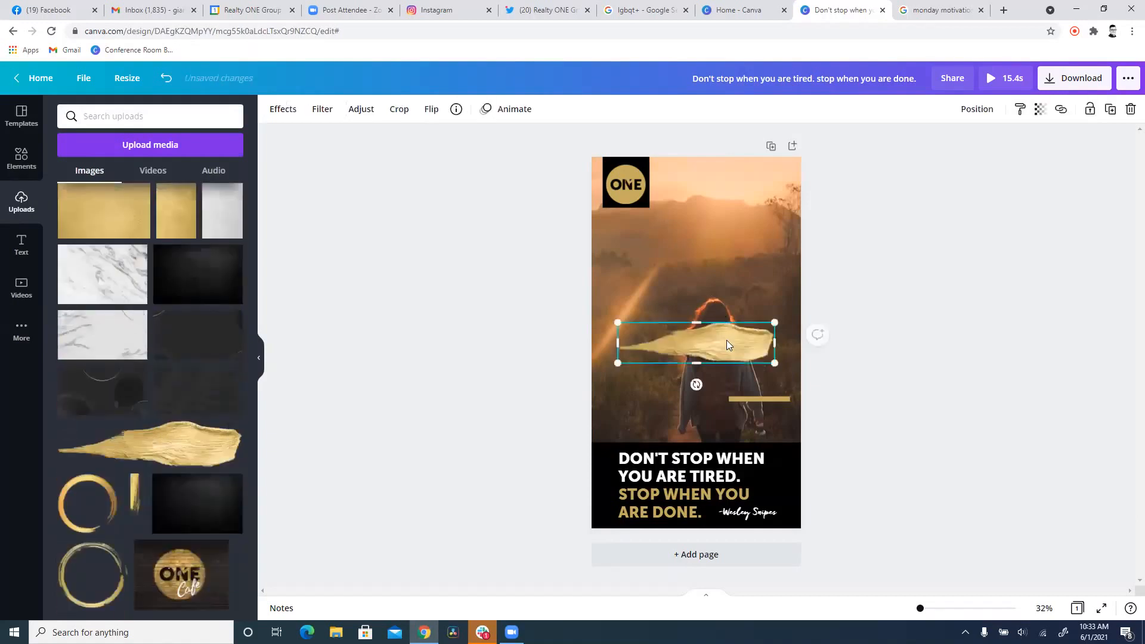
pyautogui.moveTo(727, 345)
pyautogui.mouseDown()
pyautogui.moveTo(740, 184)
pyautogui.moveTo(781, 151)
pyautogui.mouseUp()
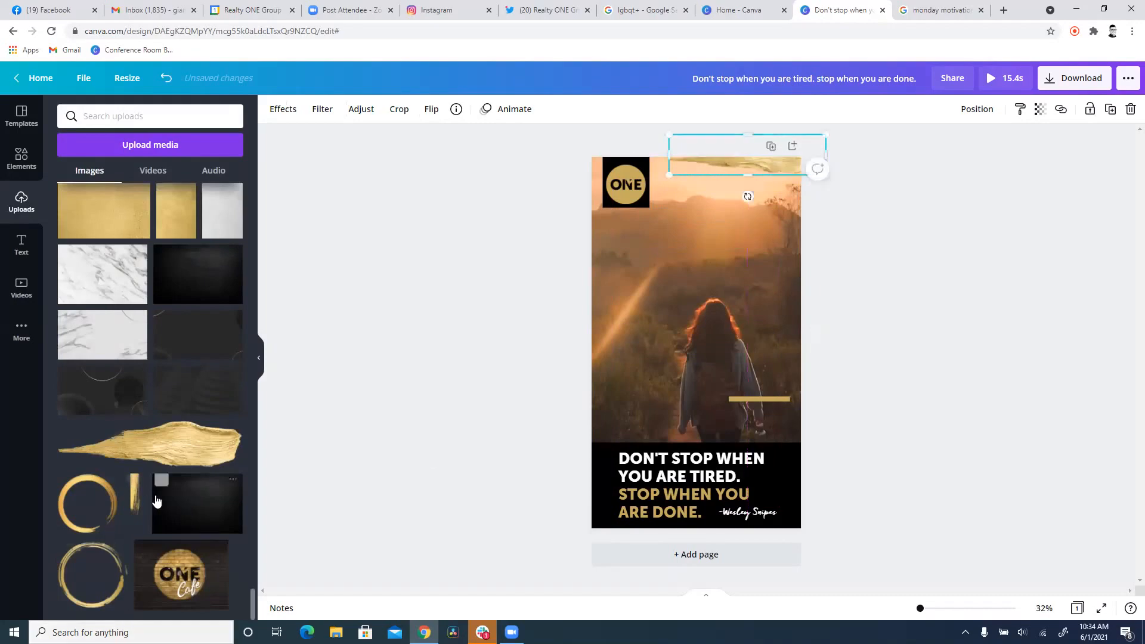
# Add the rough gold brush stroke from the uploads and tuck it into the page's lower-left corner, mostly off the page.
pyautogui.scroll(20, 147, 501)
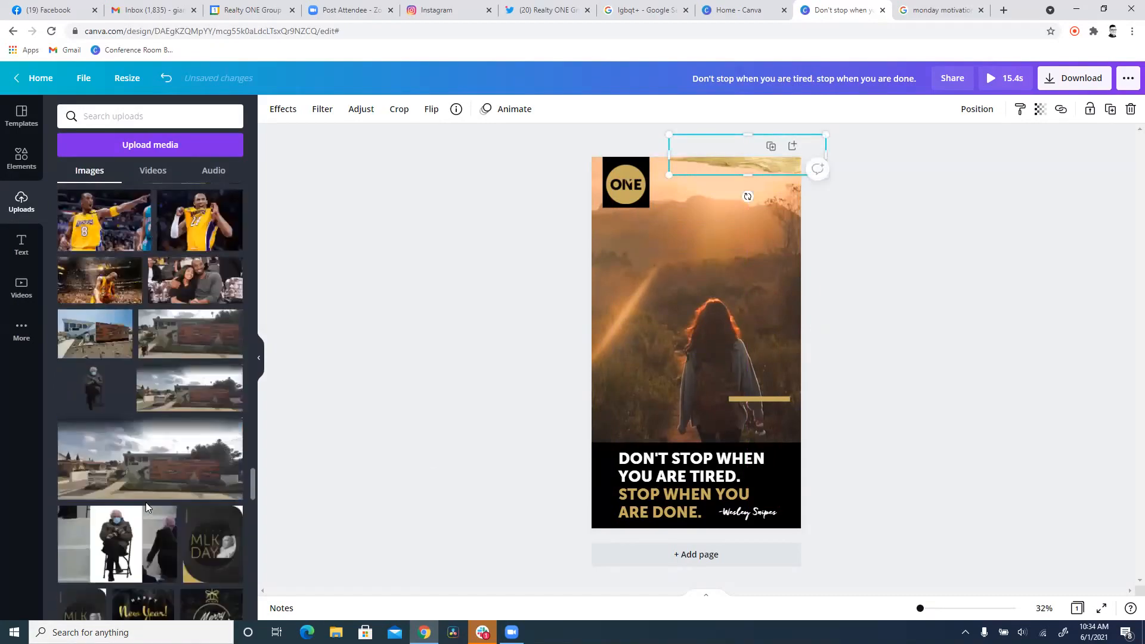
pyautogui.scroll(10, 146, 507)
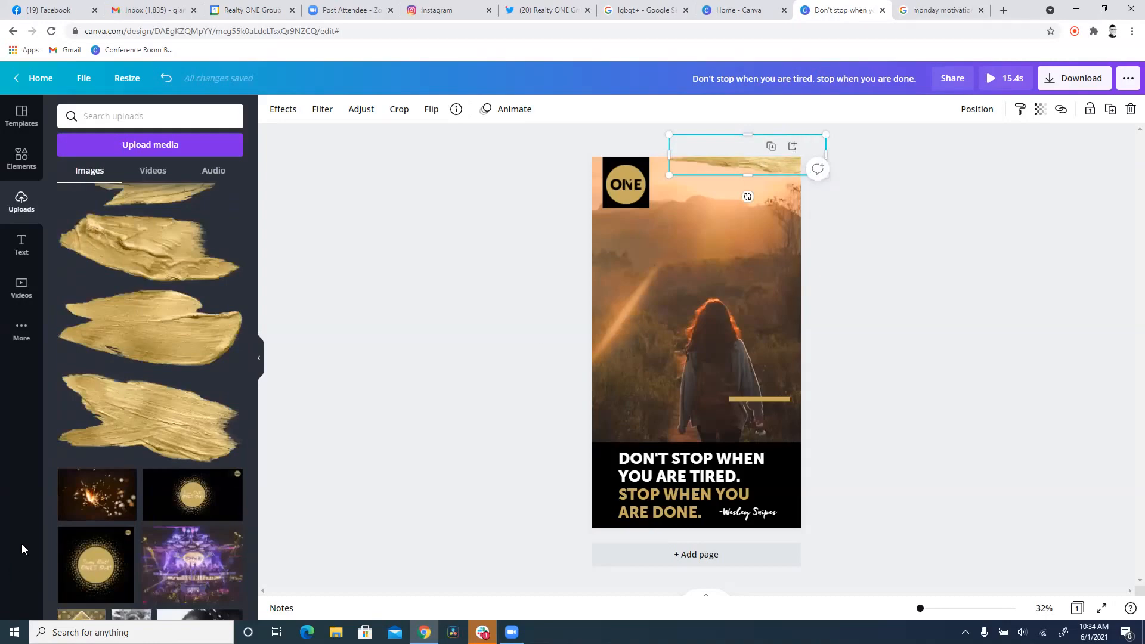
pyautogui.scroll(8, 144, 382)
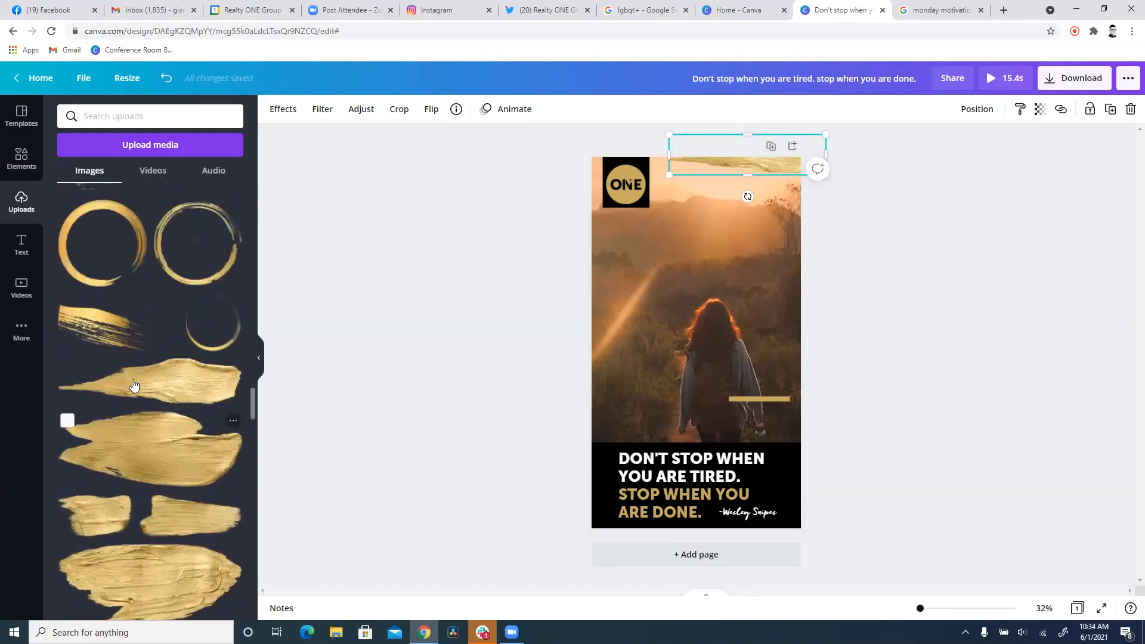
pyautogui.scroll(4, 134, 386)
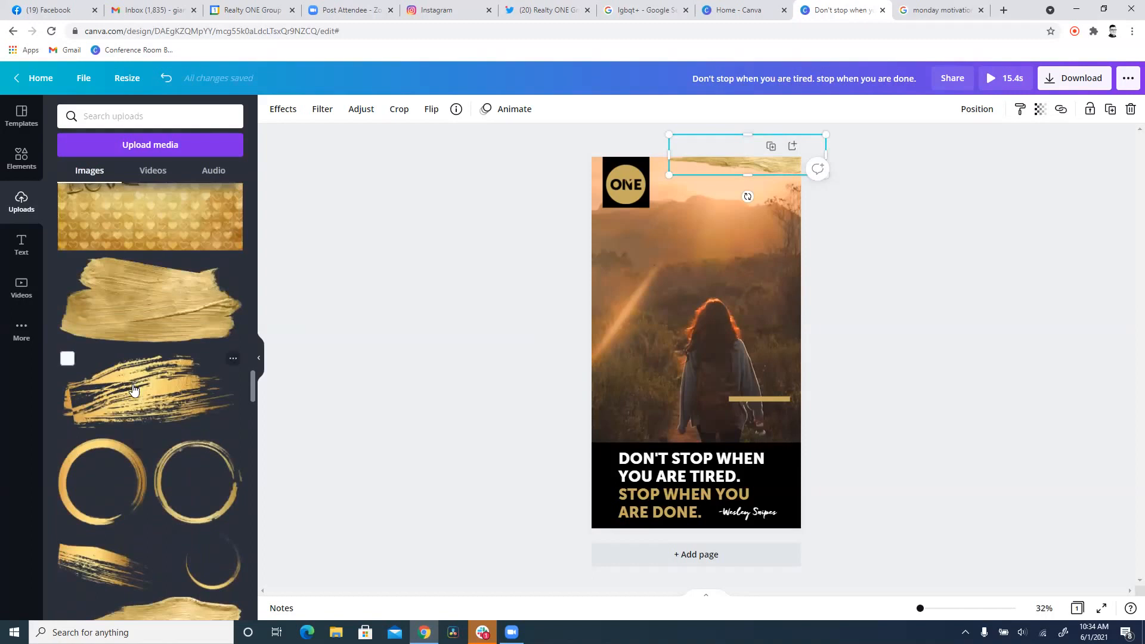
pyautogui.click(134, 391)
pyautogui.moveTo(694, 339)
pyautogui.mouseDown()
pyautogui.moveTo(615, 501)
pyautogui.moveTo(609, 462)
pyautogui.moveTo(611, 528)
pyautogui.moveTo(645, 500)
pyautogui.mouseUp()
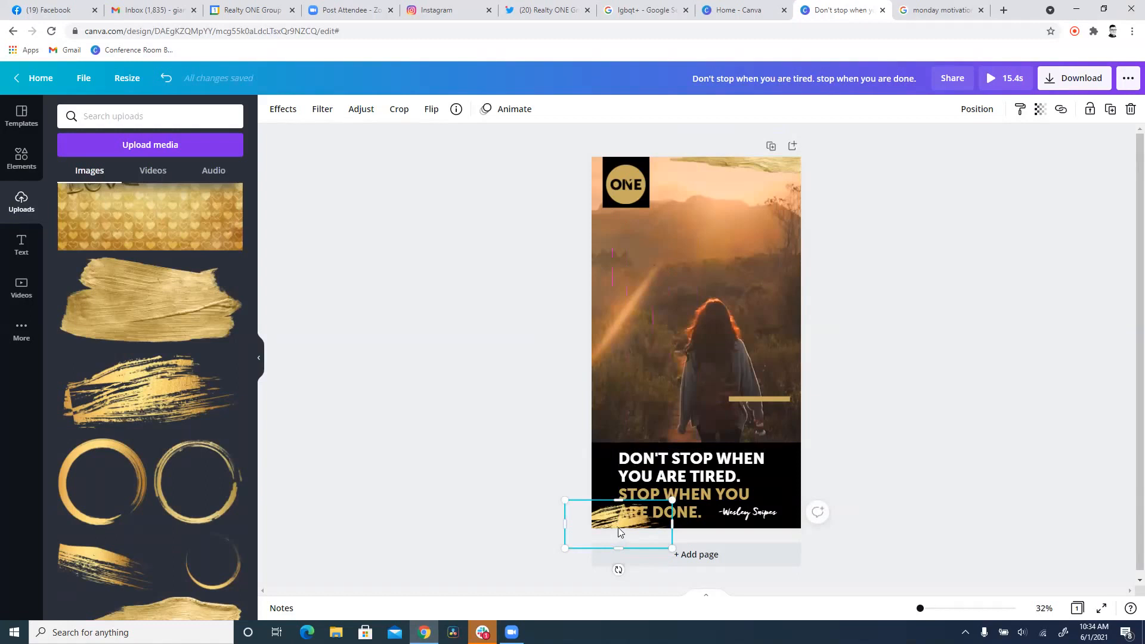
pyautogui.moveTo(618, 527)
pyautogui.mouseDown()
pyautogui.moveTo(633, 547)
pyautogui.moveTo(607, 542)
pyautogui.mouseUp()
pyautogui.click(1056, 339)
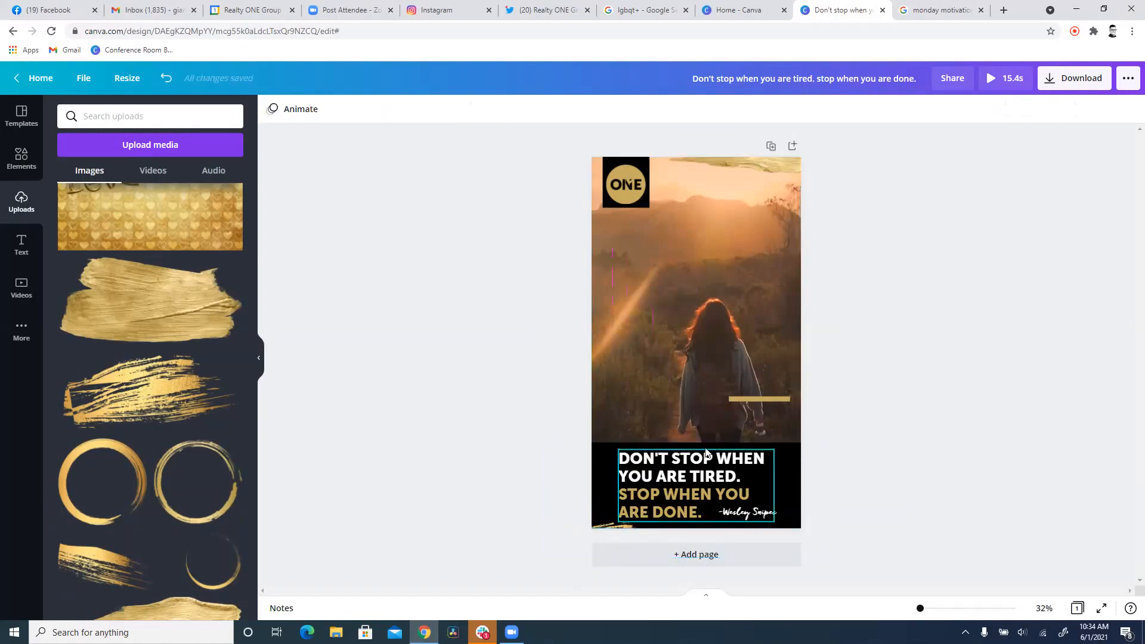
# Add a right-angled triangle from the lines and shapes and place it at the page's left edge, overlapping the black band.
pyautogui.scroll(-3, 158, 450)
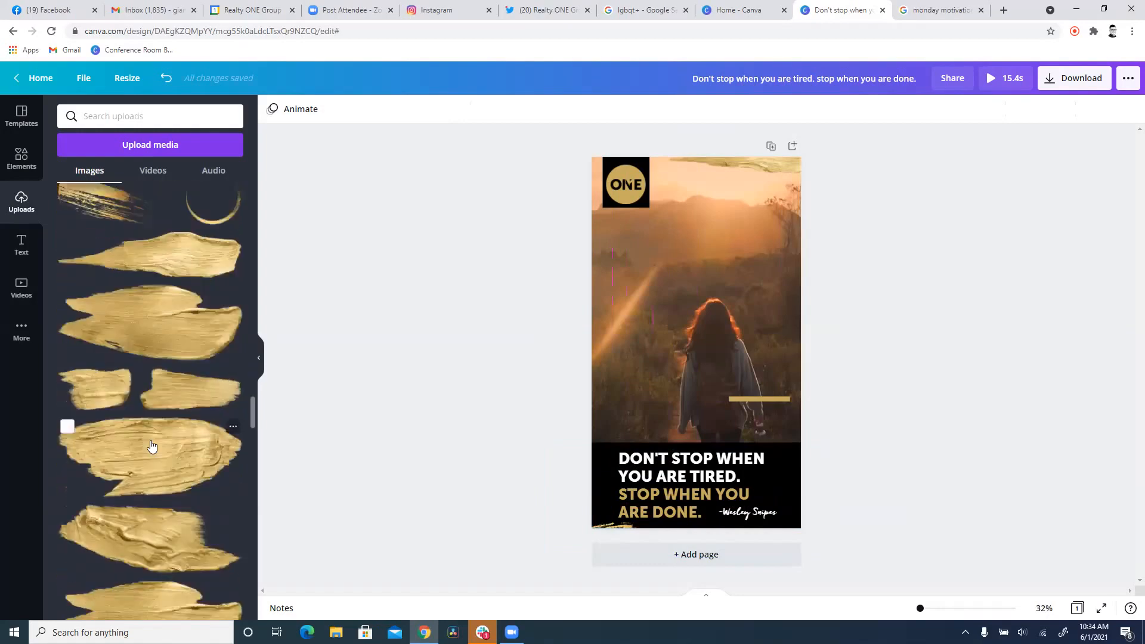
pyautogui.scroll(3, 151, 450)
pyautogui.click(29, 168)
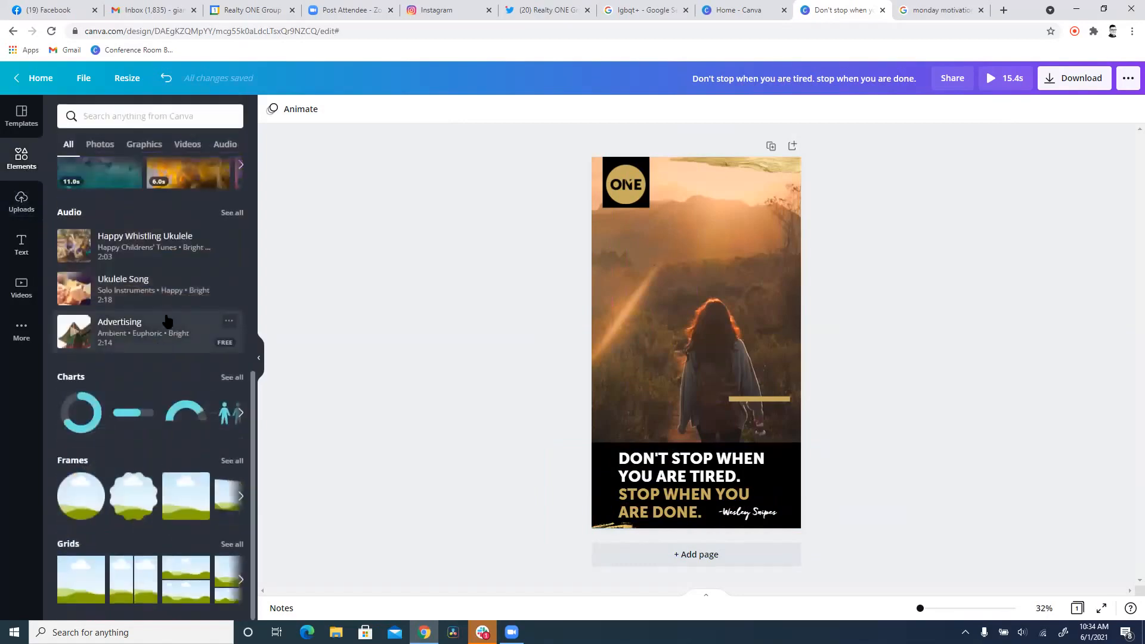
pyautogui.scroll(7, 146, 316)
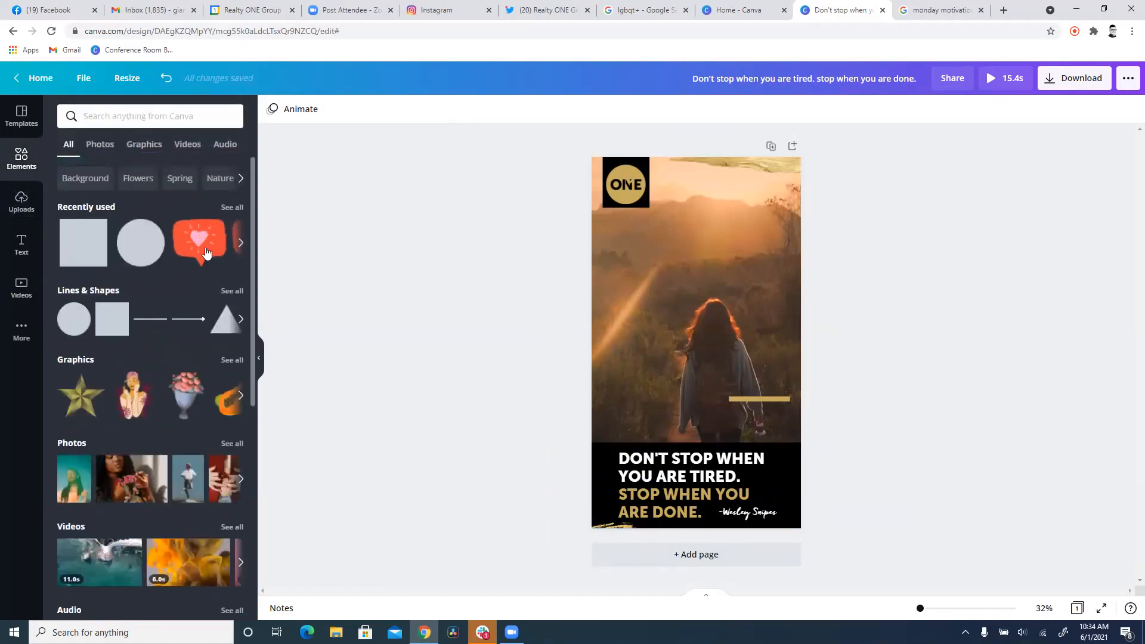
pyautogui.click(232, 291)
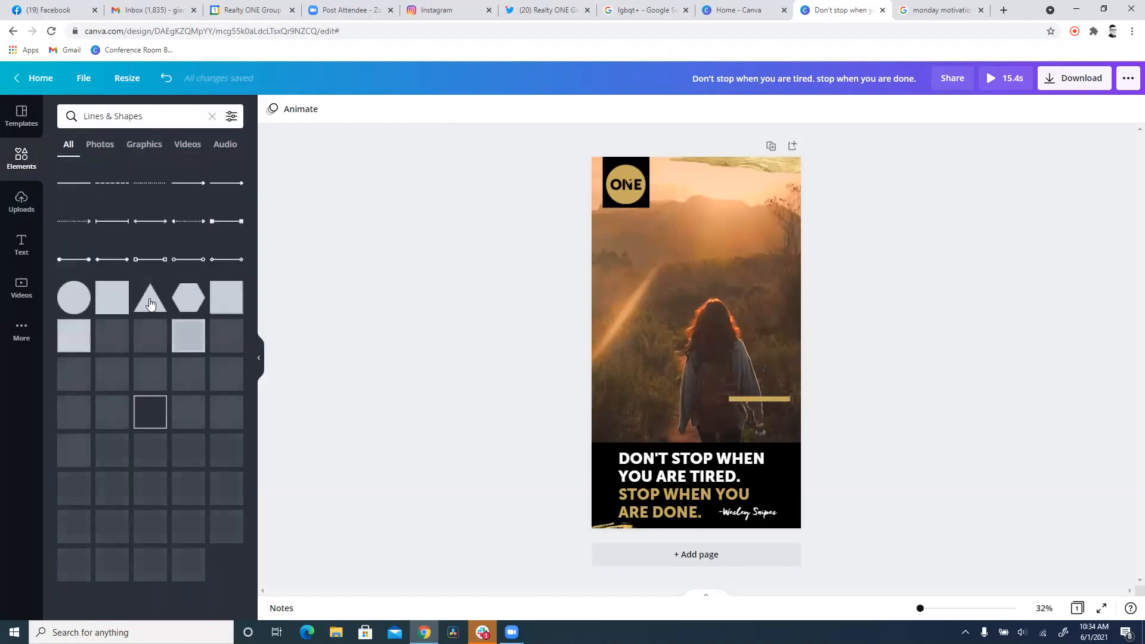
pyautogui.click(189, 382)
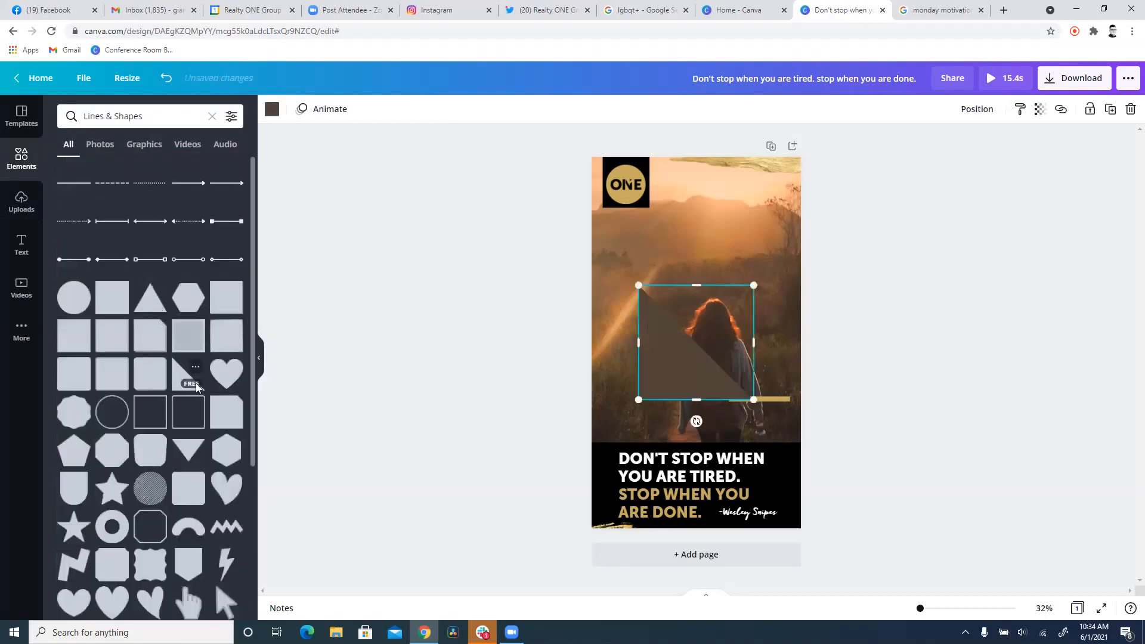
pyautogui.moveTo(659, 374); pyautogui.dragTo(606, 460)
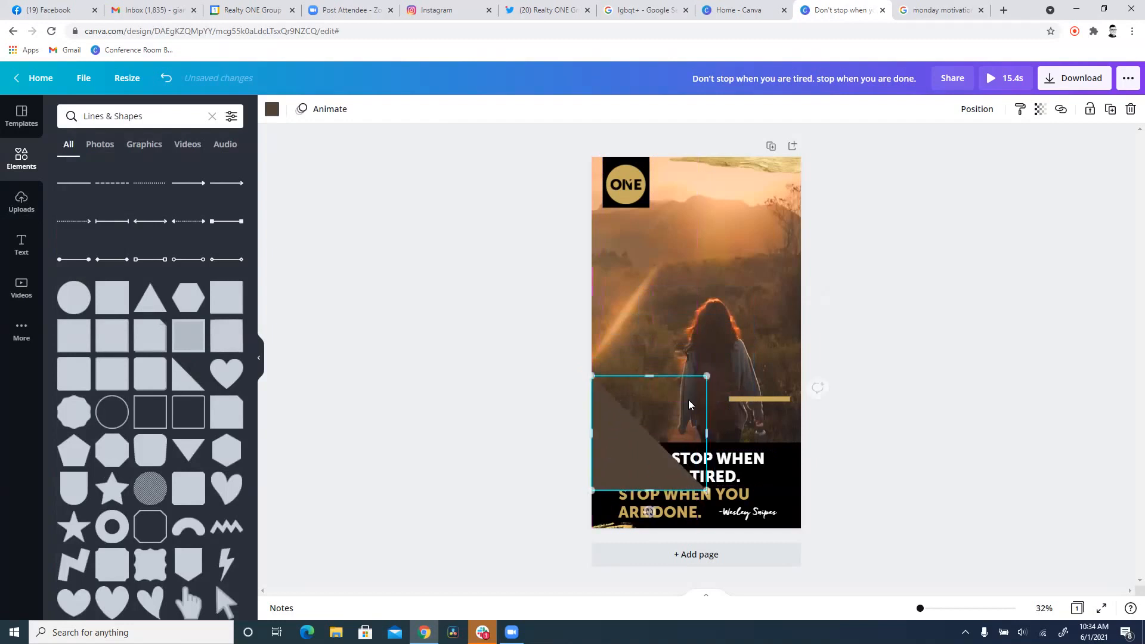
# Fill the triangle with black and send it backward behind the quote text.
pyautogui.click(978, 110)
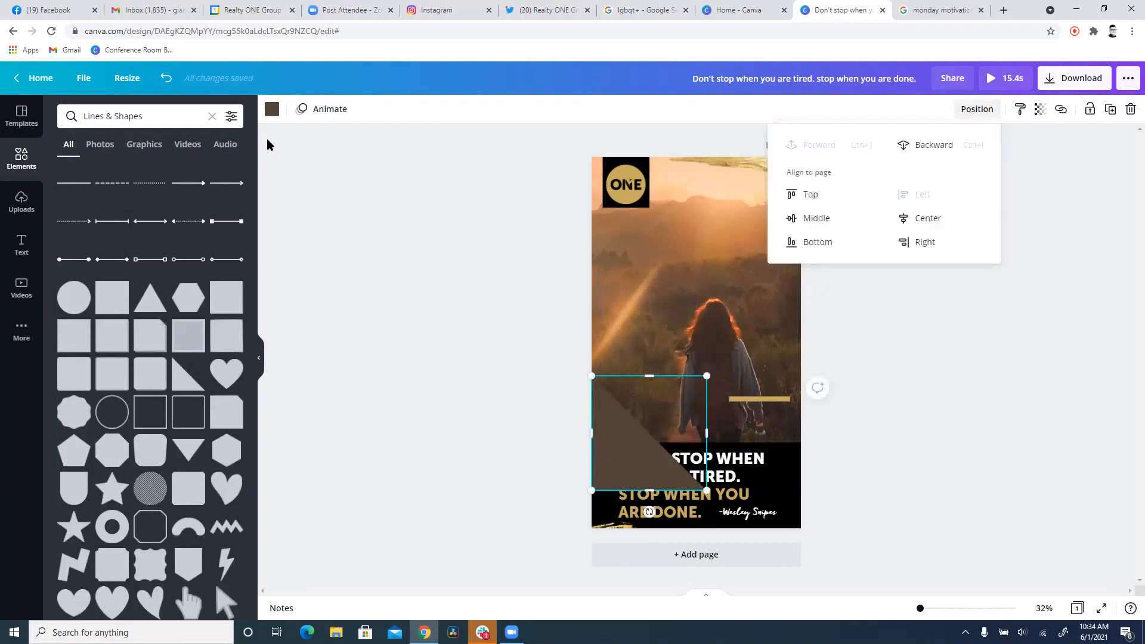
pyautogui.click(272, 109)
pyautogui.click(102, 171)
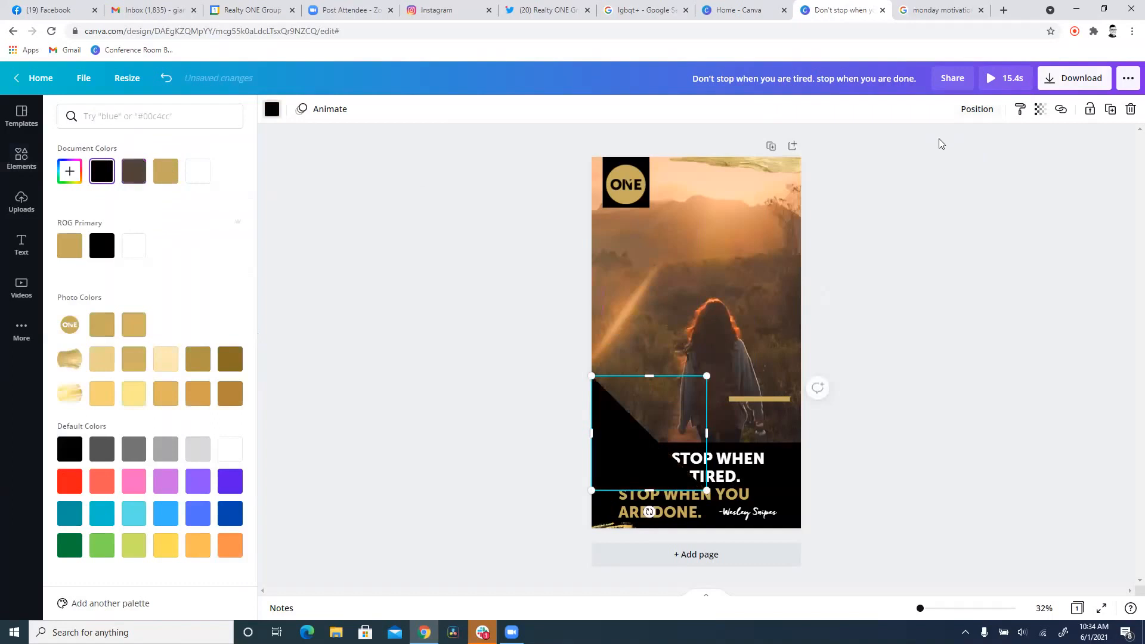
pyautogui.click(973, 111)
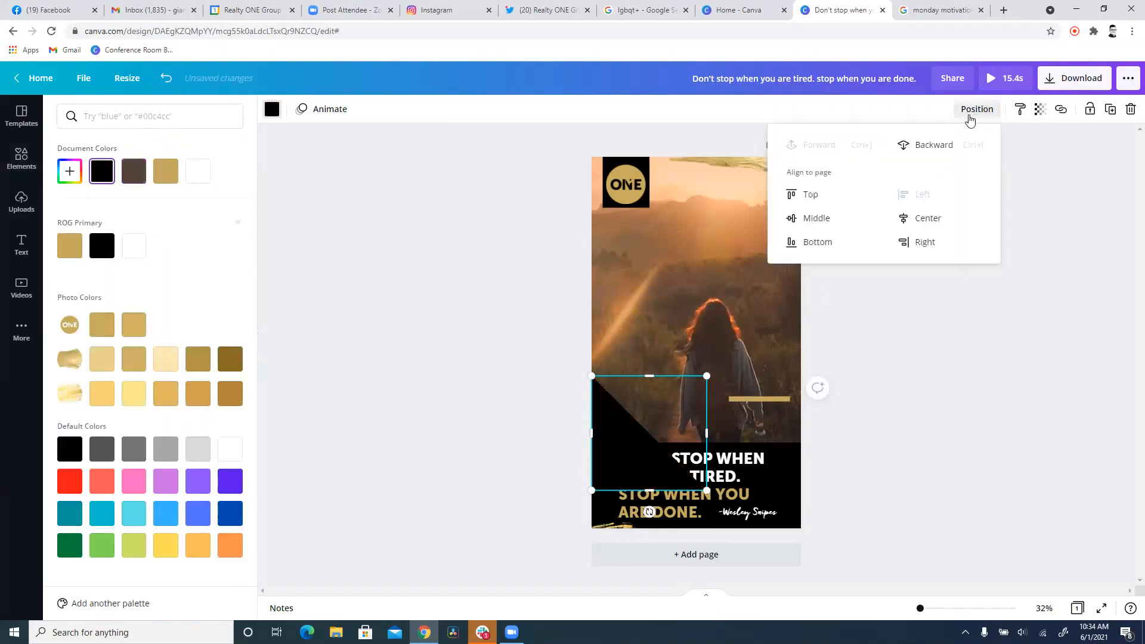
pyautogui.click(909, 149)
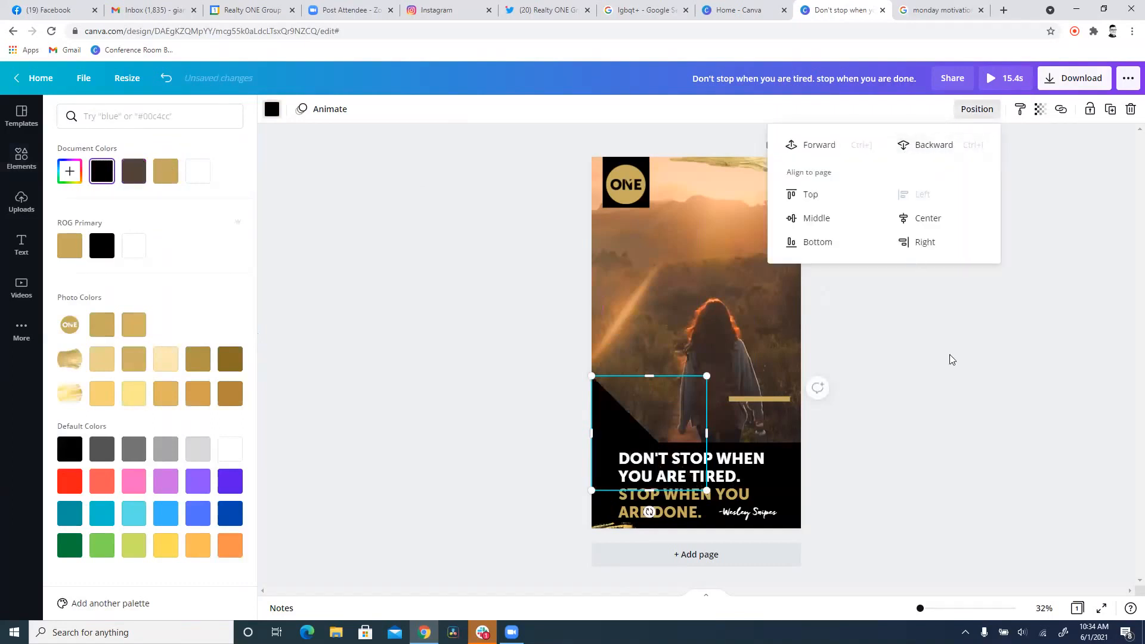
# Enlarge the black triangle and reposition it so it rises from the black band at the page's left edge.
pyautogui.click(650, 434)
pyautogui.moveTo(667, 425); pyautogui.dragTo(693, 425)
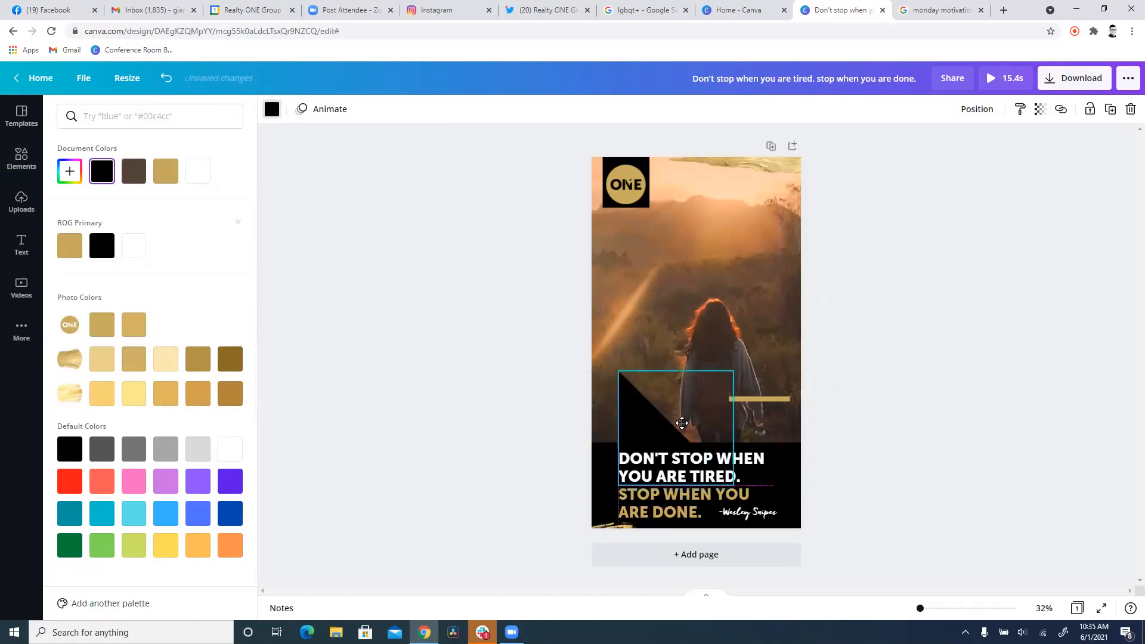
pyautogui.moveTo(587, 370); pyautogui.dragTo(567, 363)
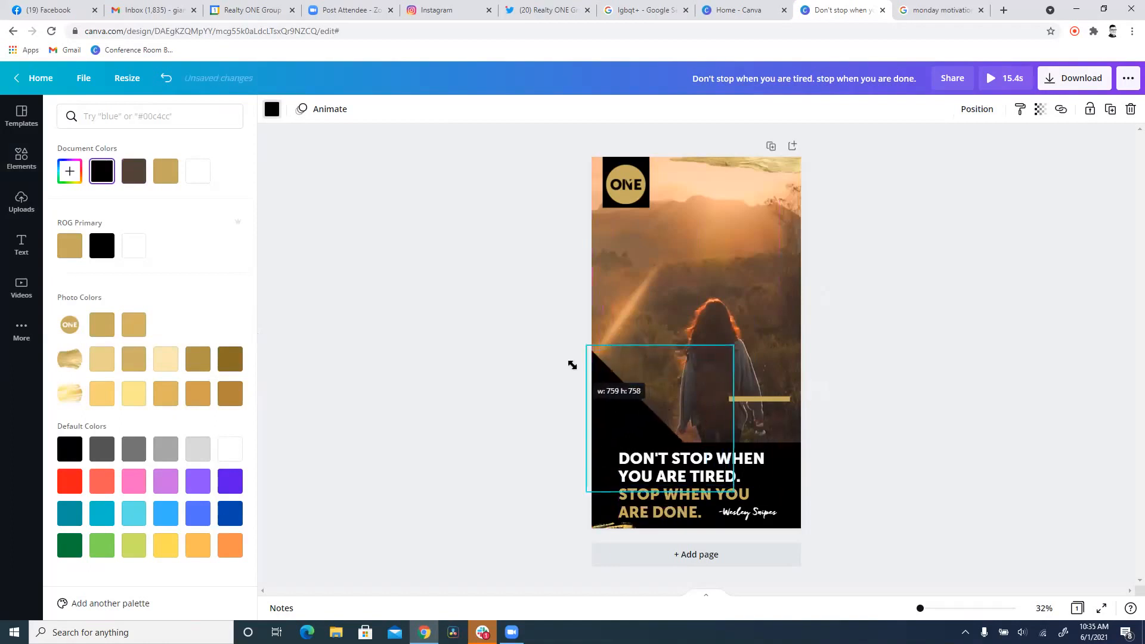
pyautogui.moveTo(614, 456)
pyautogui.mouseDown()
pyautogui.moveTo(618, 485)
pyautogui.moveTo(617, 472)
pyautogui.mouseUp()
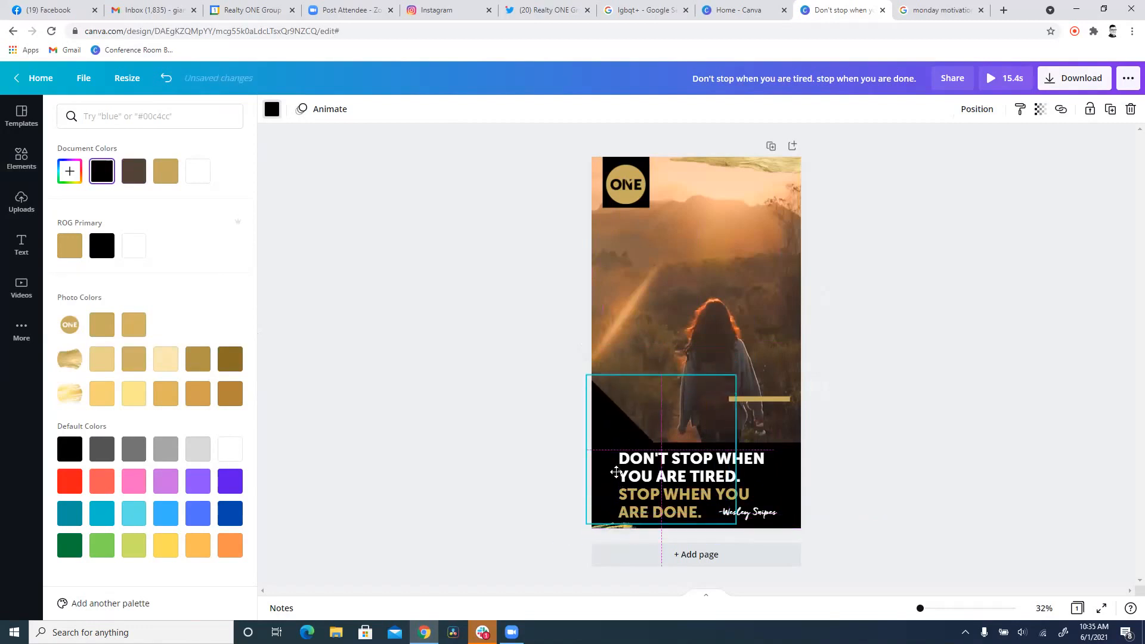
pyautogui.click(702, 490)
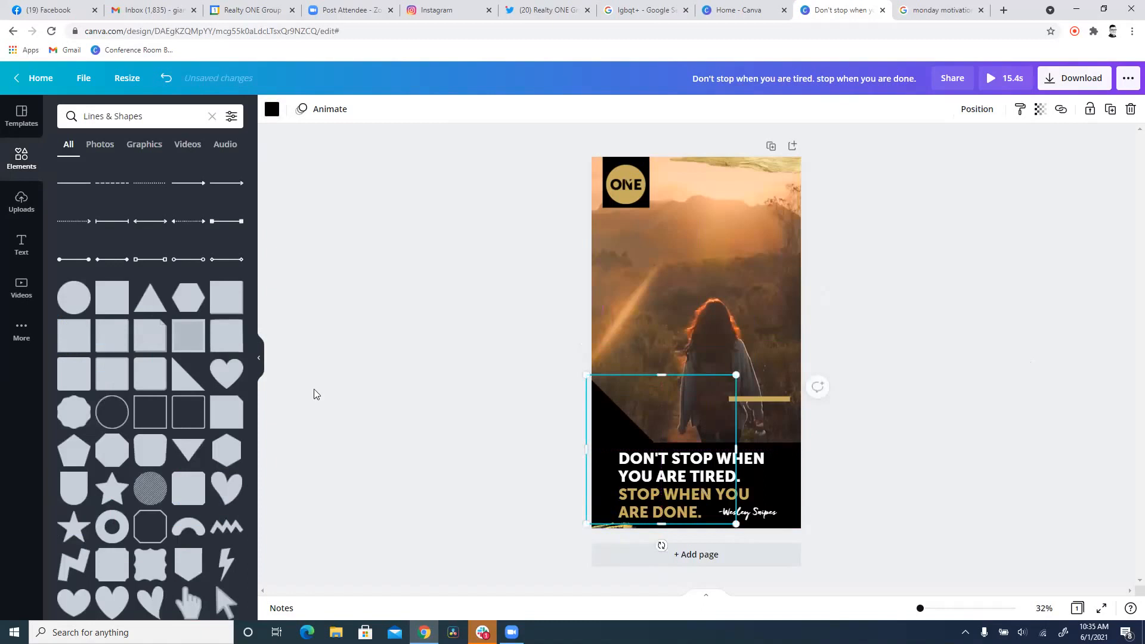
# Replace the black triangle with the layered wavy-edged shape from the lines and shapes collection.
pyautogui.scroll(-6, 174, 371)
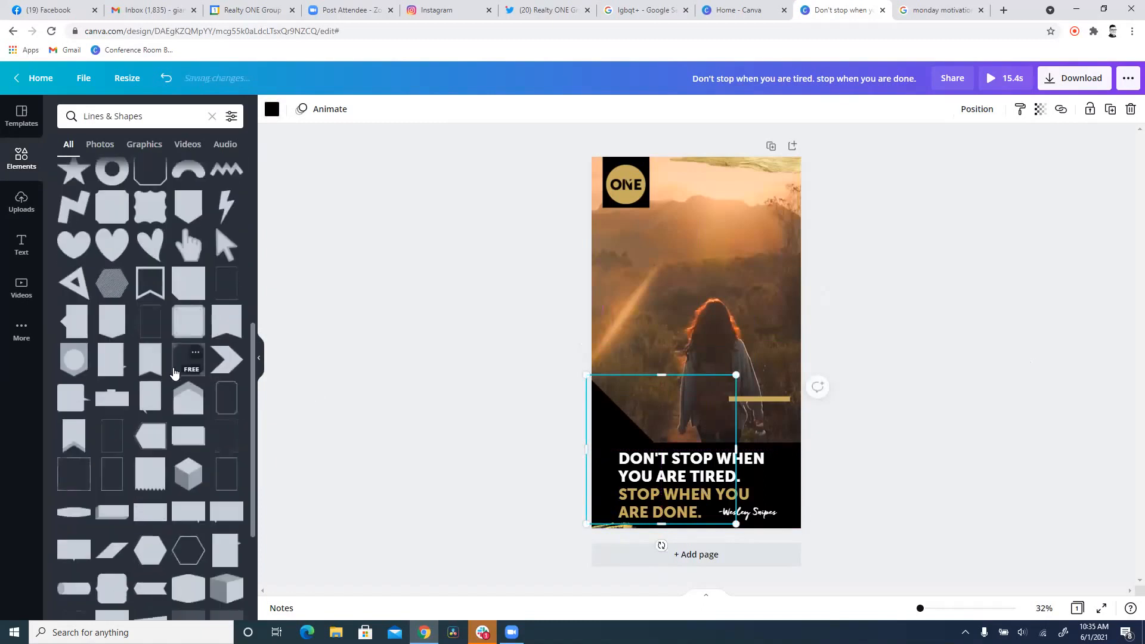
pyautogui.scroll(2, 161, 366)
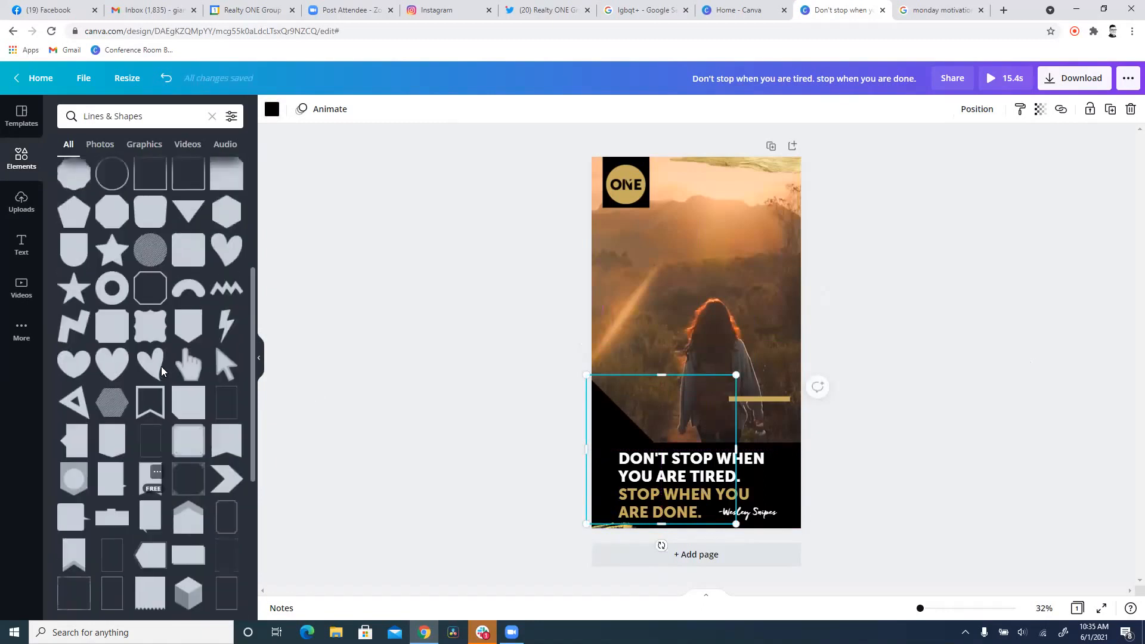
pyautogui.scroll(2, 169, 302)
pyautogui.scroll(-2, 167, 305)
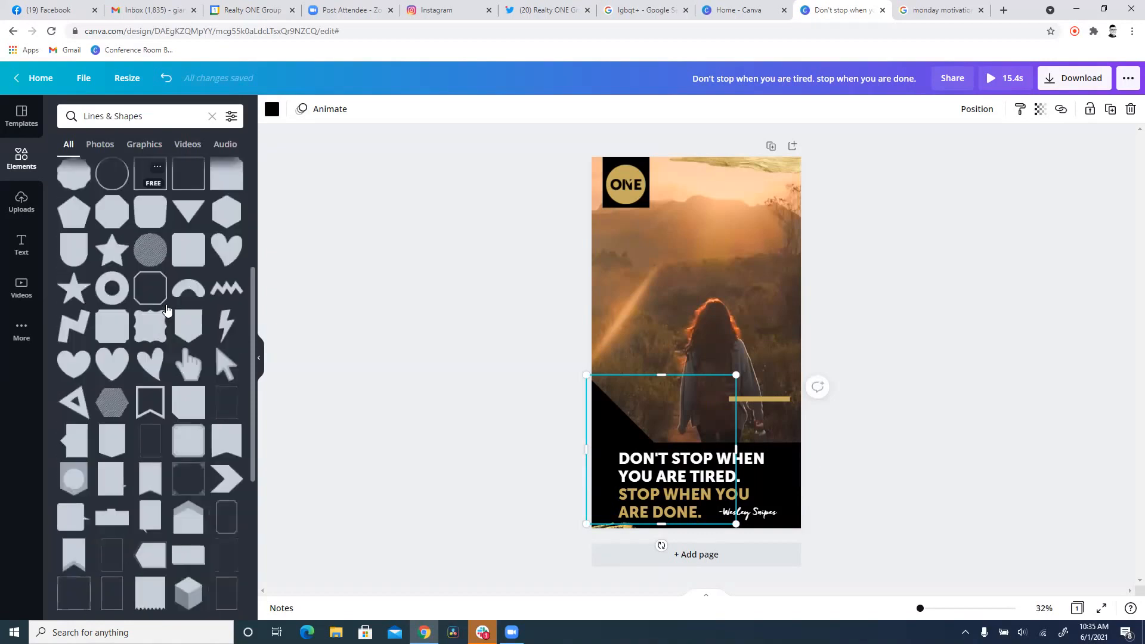
pyautogui.scroll(-6, 167, 309)
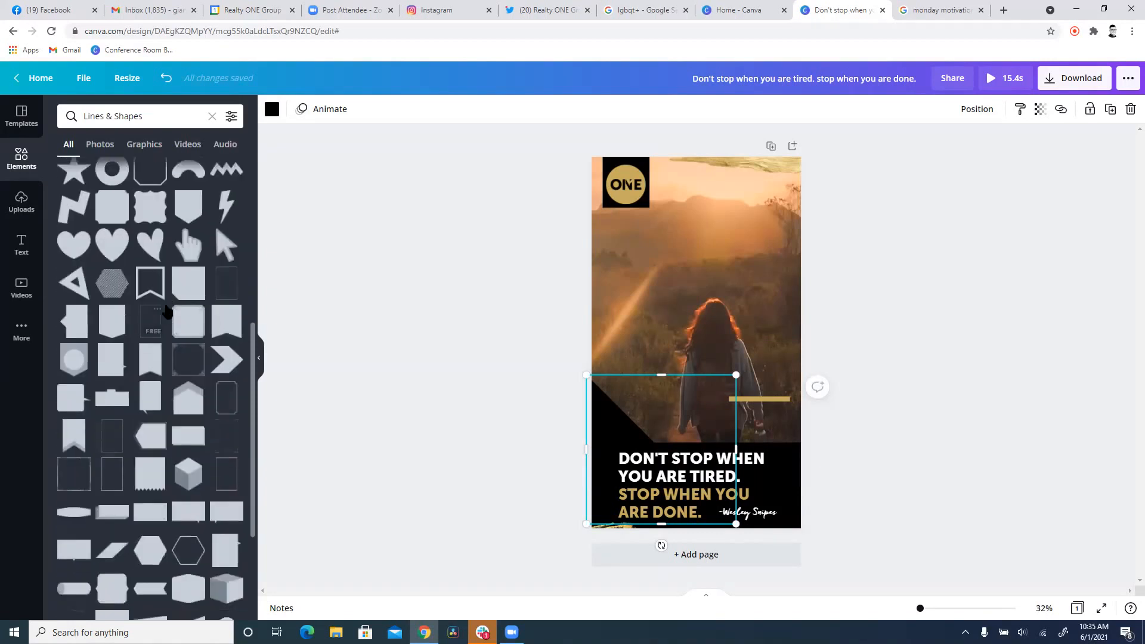
pyautogui.scroll(-1, 166, 312)
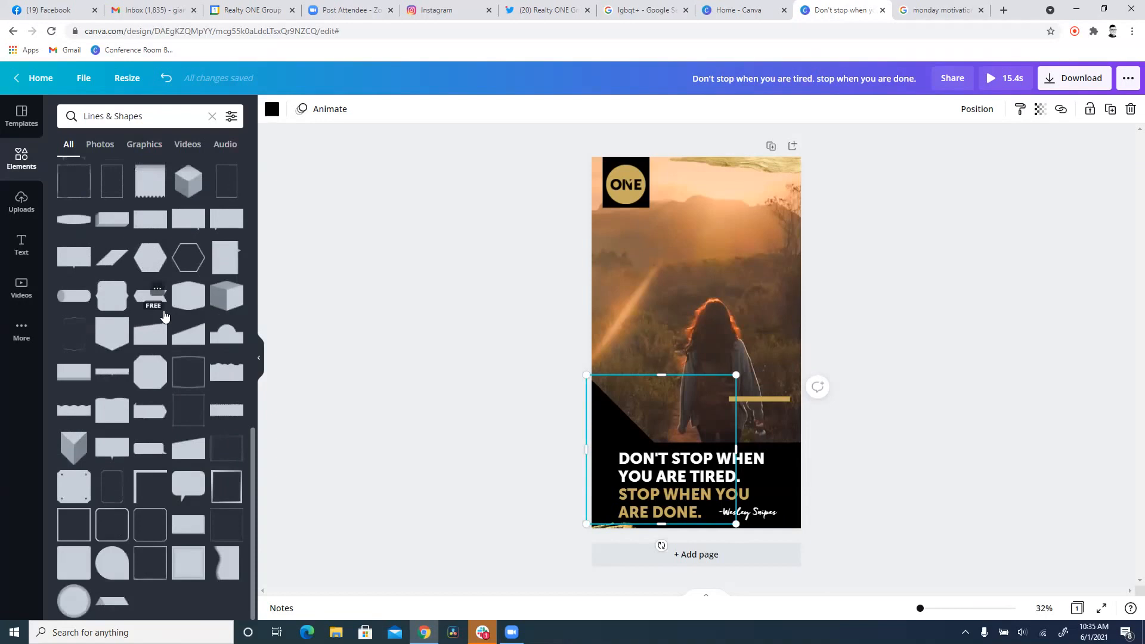
pyautogui.scroll(2, 166, 316)
pyautogui.scroll(-2, 165, 316)
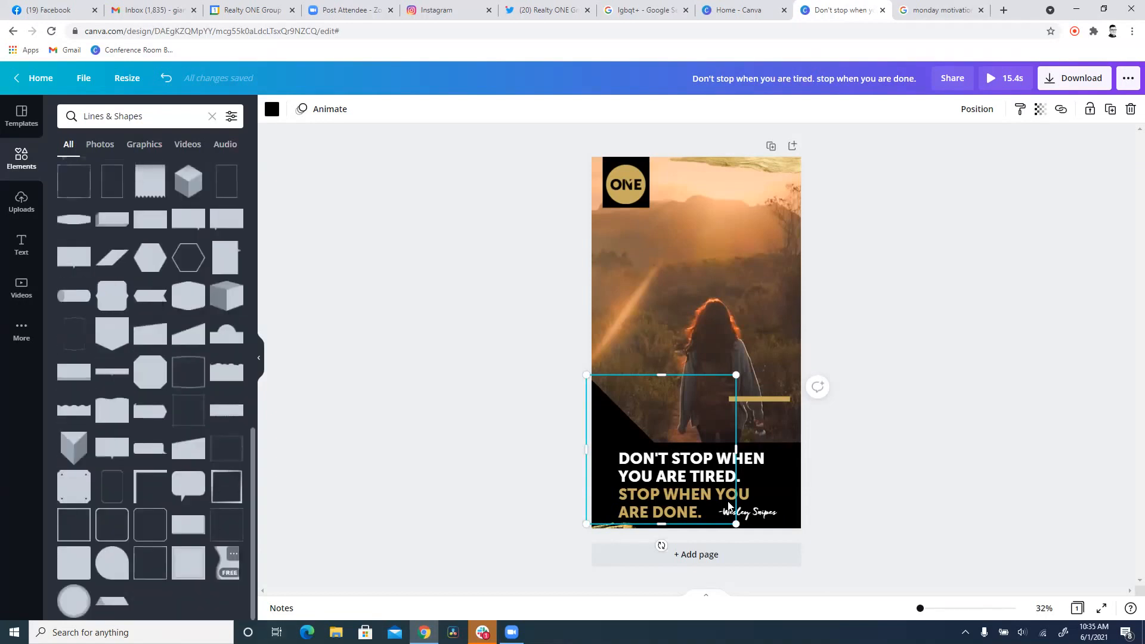
pyautogui.press('Delete')
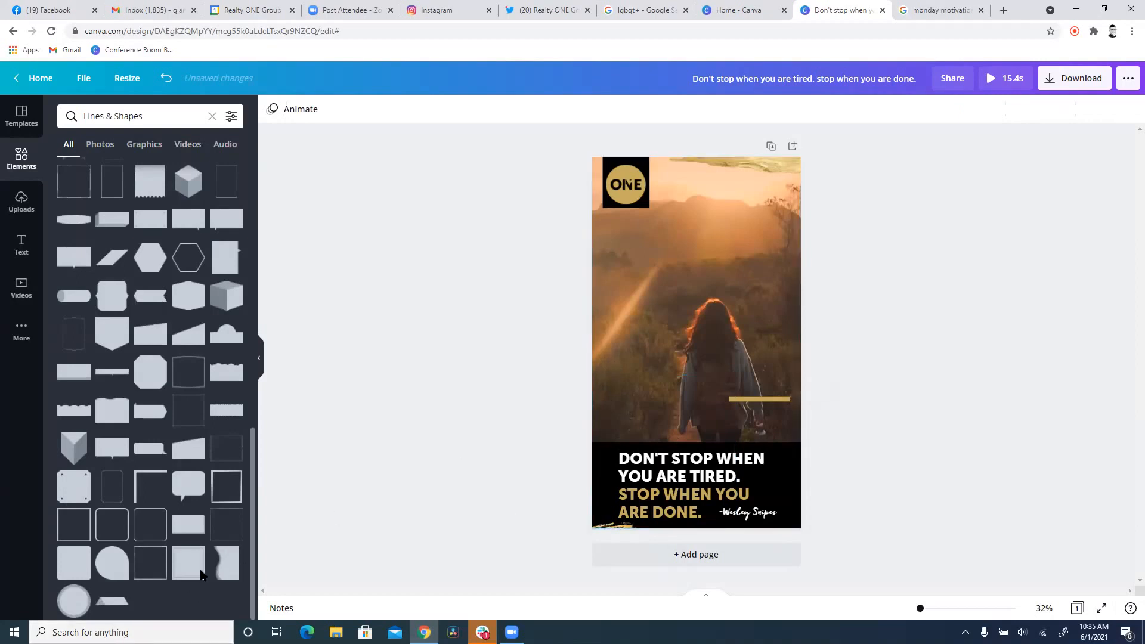
pyautogui.click(233, 557)
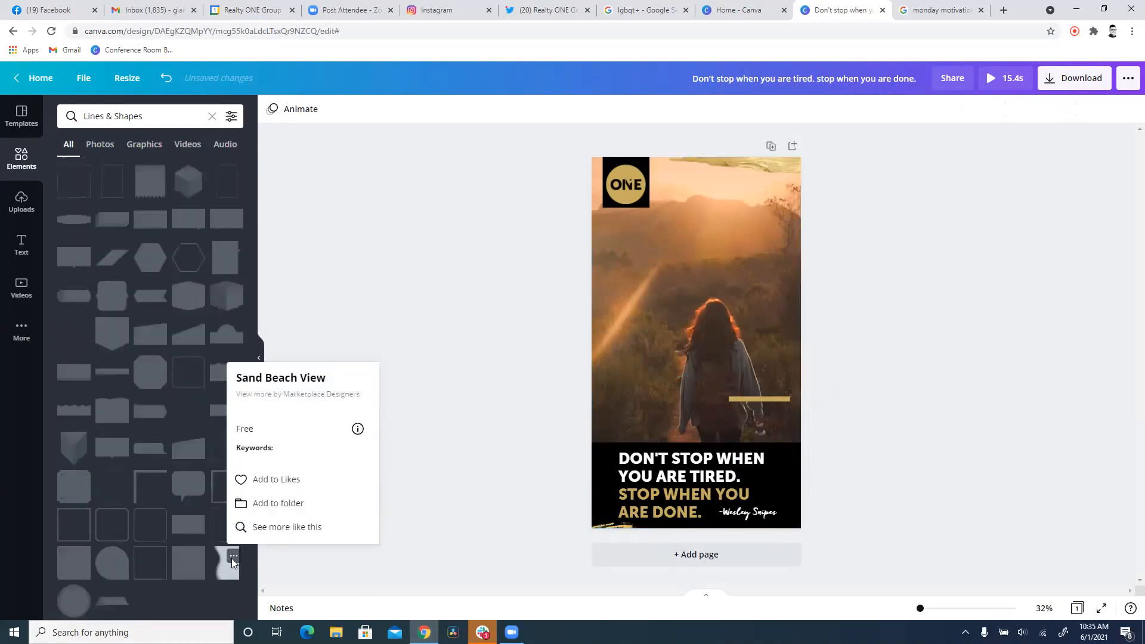
pyautogui.click(233, 557)
pyautogui.click(227, 567)
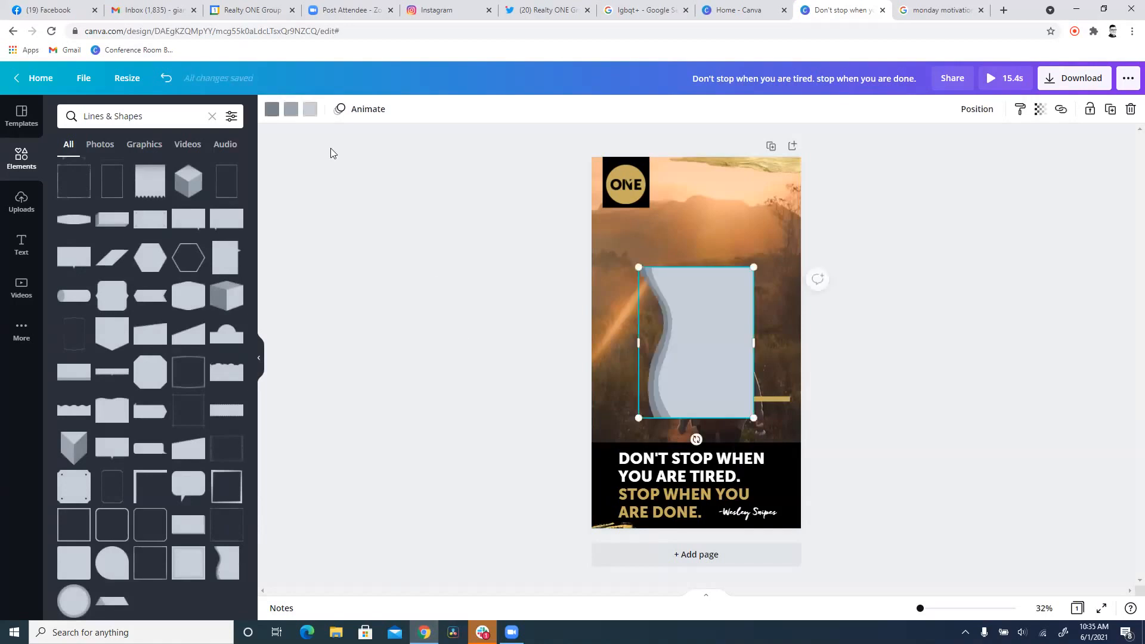
# Color the wavy shape's main area black, its middle stripe white and its outer stripe brand gold.
pyautogui.click(310, 109)
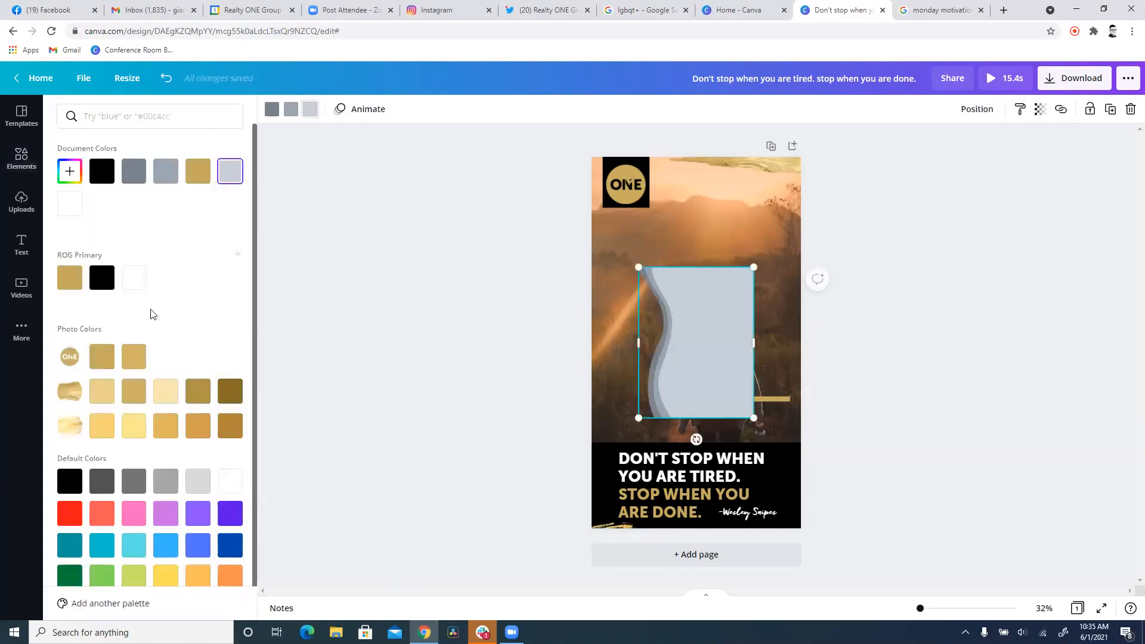
pyautogui.click(101, 285)
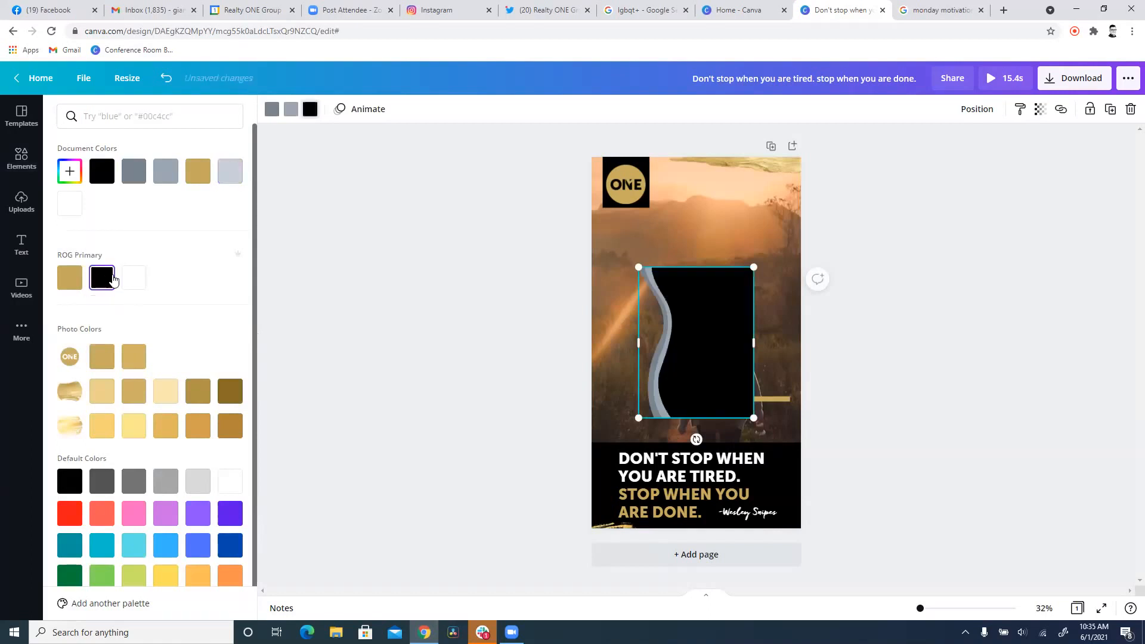
pyautogui.click(134, 281)
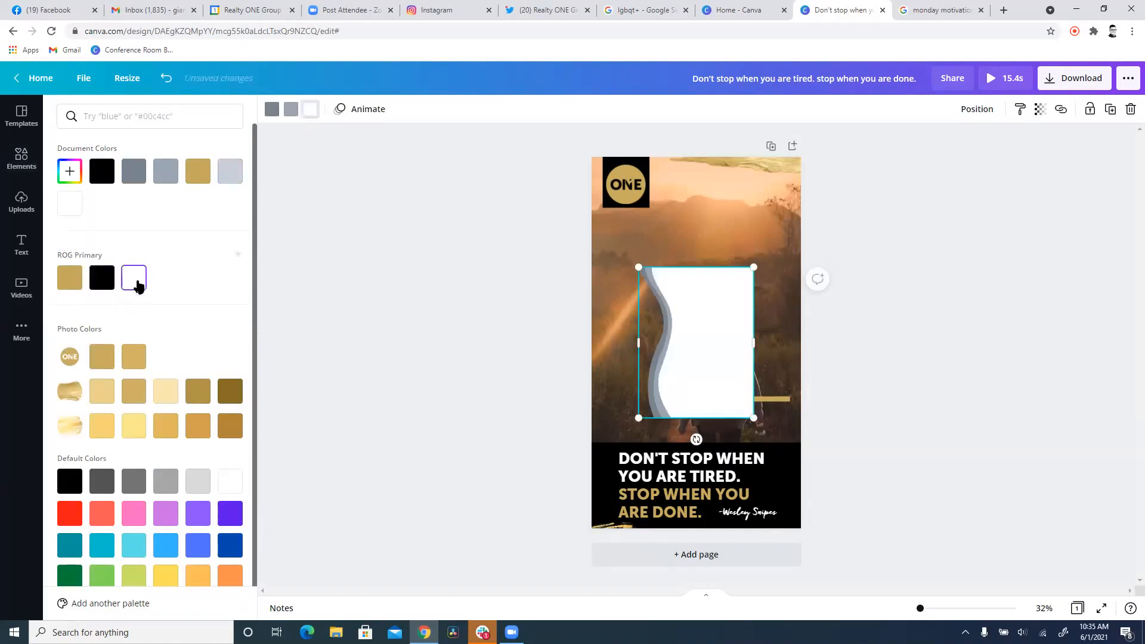
pyautogui.click(100, 288)
pyautogui.click(132, 285)
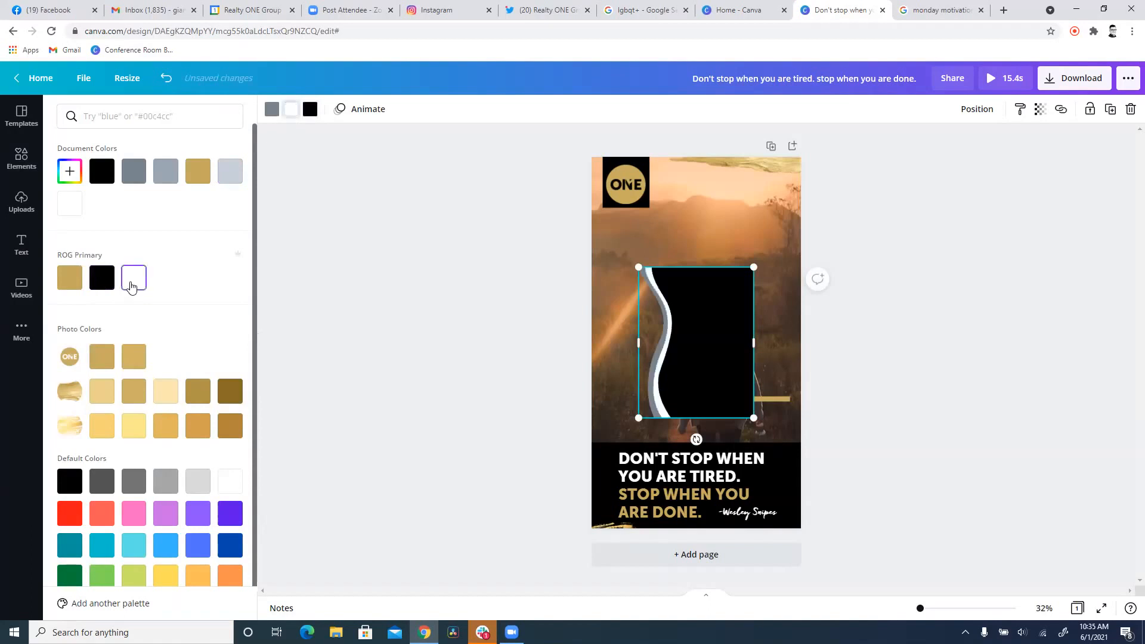
pyautogui.click(271, 109)
pyautogui.click(69, 279)
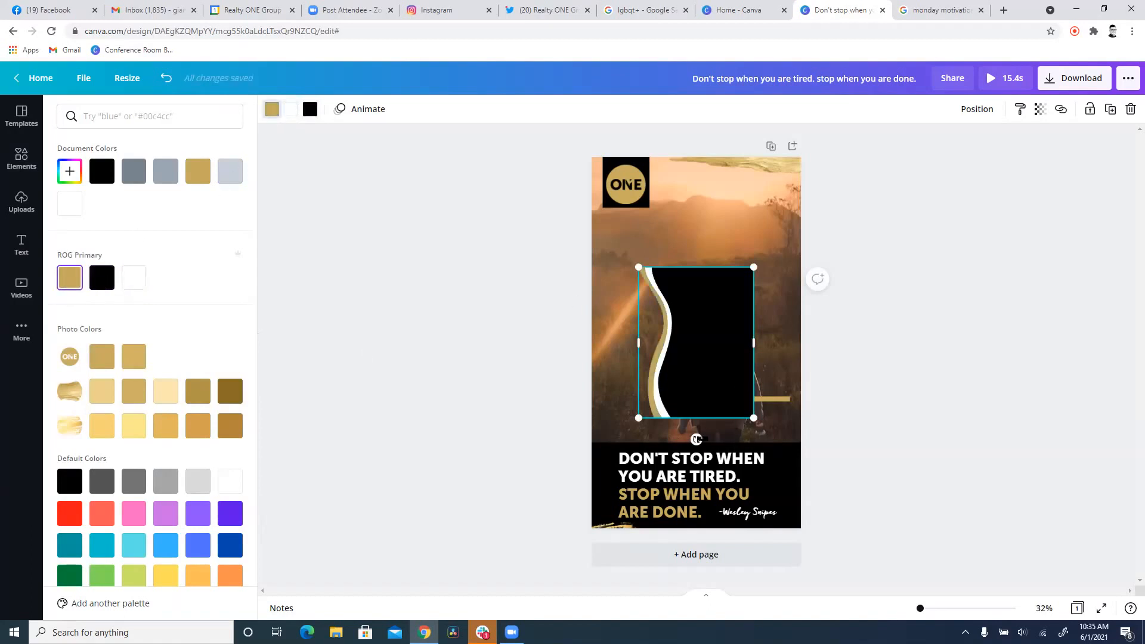
# Rotate the wavy shape so its wave faces up, and enlarge it across the full page width over the black band.
pyautogui.moveTo(696, 440); pyautogui.dragTo(599, 341)
pyautogui.moveTo(664, 356); pyautogui.dragTo(621, 488)
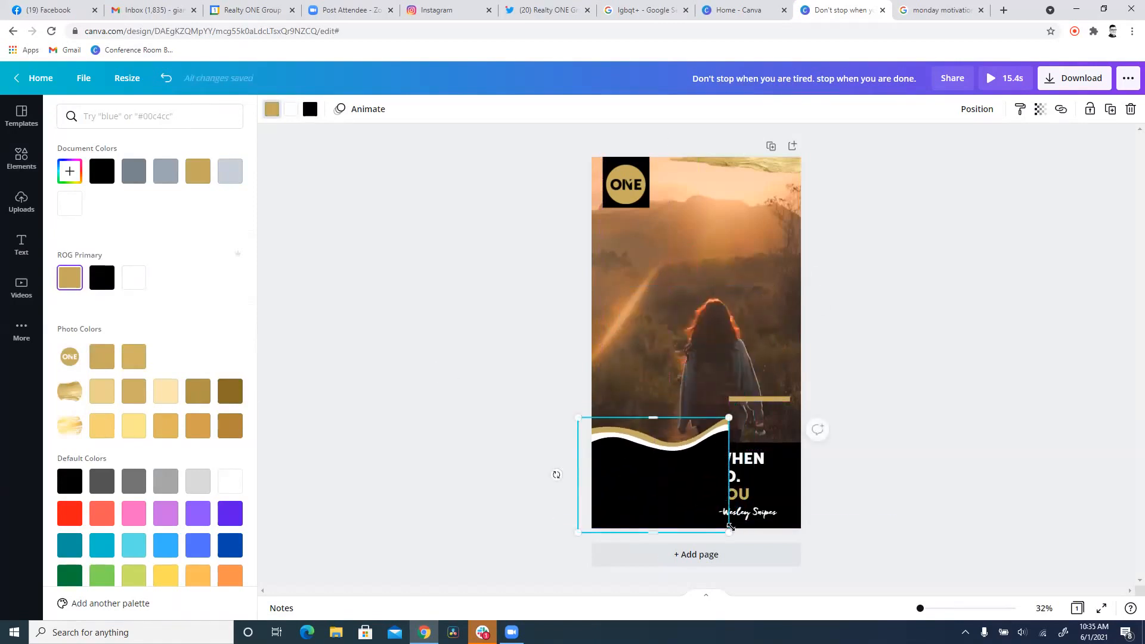
pyautogui.moveTo(729, 475); pyautogui.dragTo(801, 468)
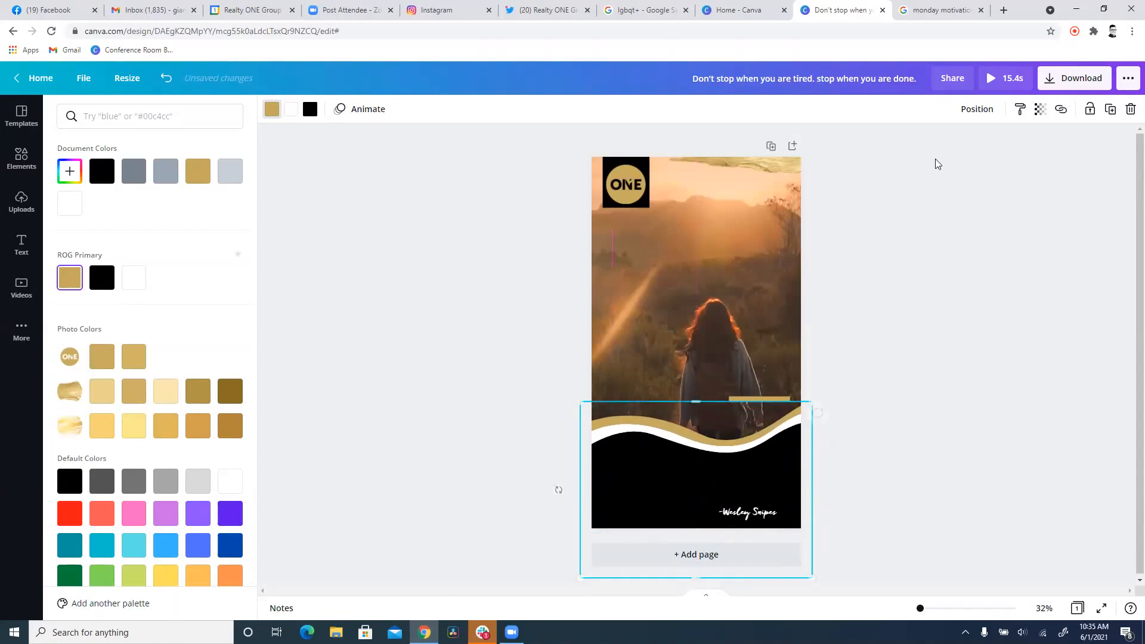
# Send the wavy shape backward behind the quote text and brush stroke, and nudge it slightly upward.
pyautogui.click(977, 108)
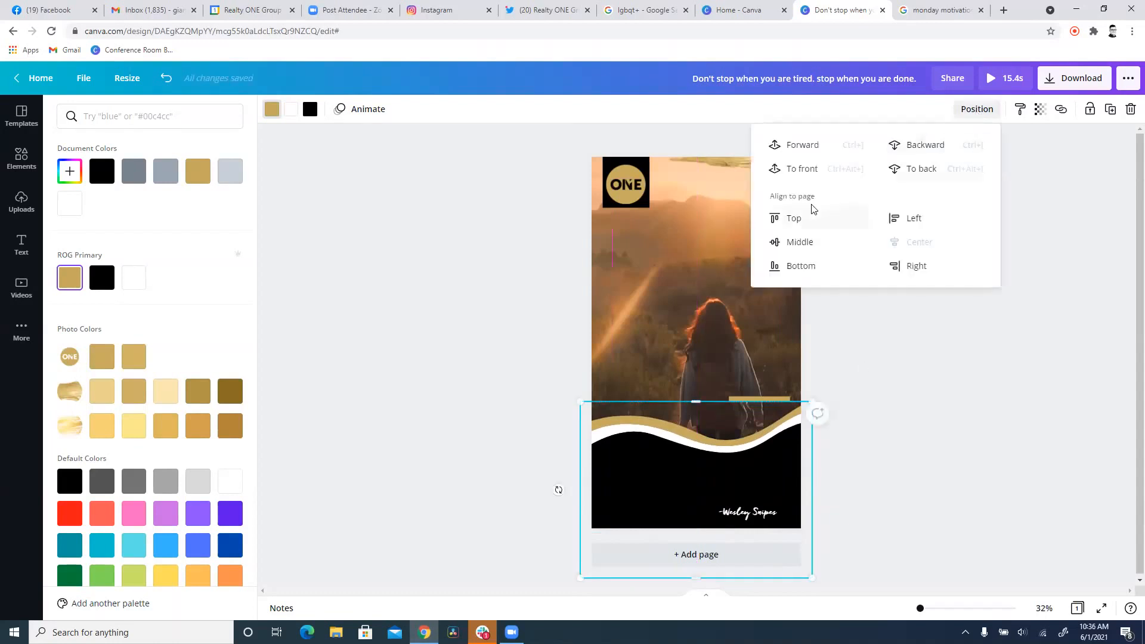
pyautogui.click(919, 143)
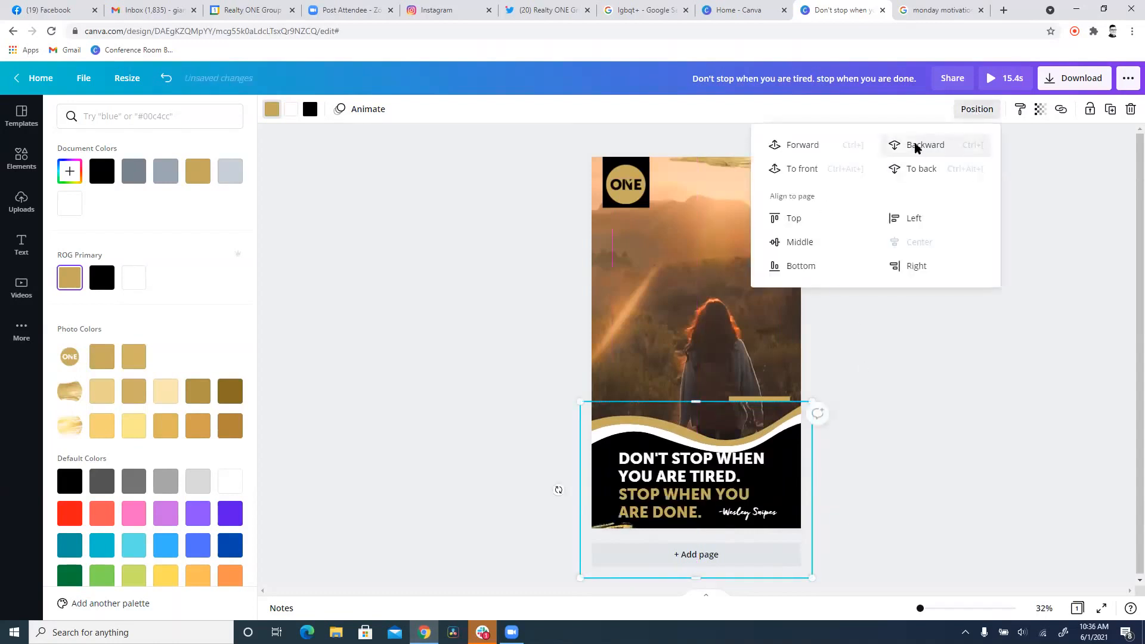
pyautogui.moveTo(779, 476); pyautogui.dragTo(776, 467)
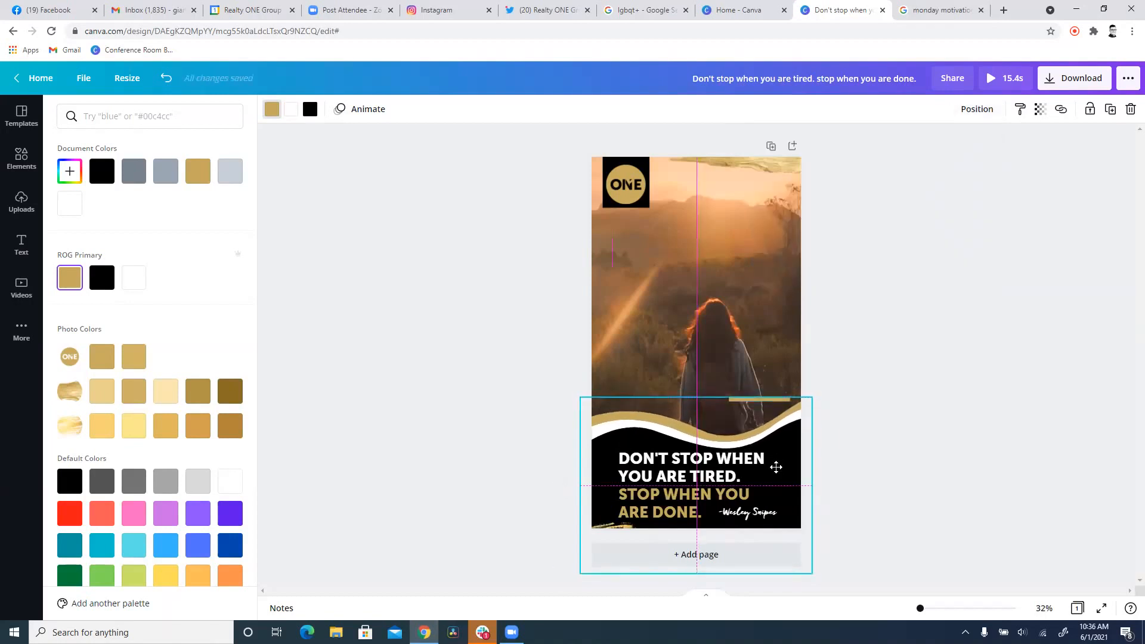
pyautogui.click(721, 290)
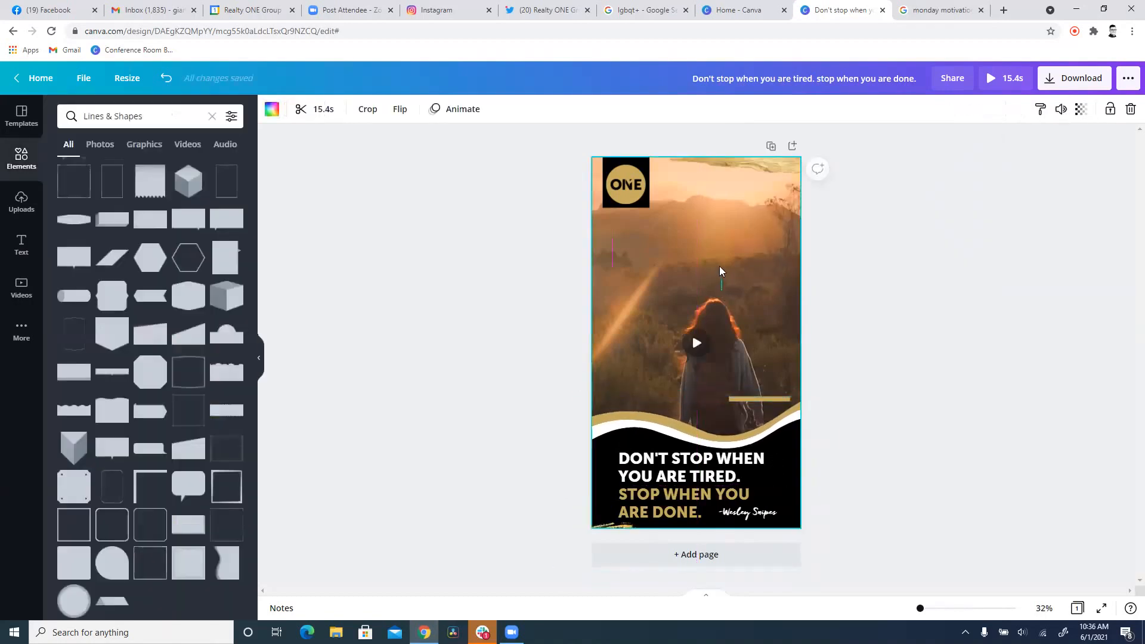
pyautogui.click(717, 246)
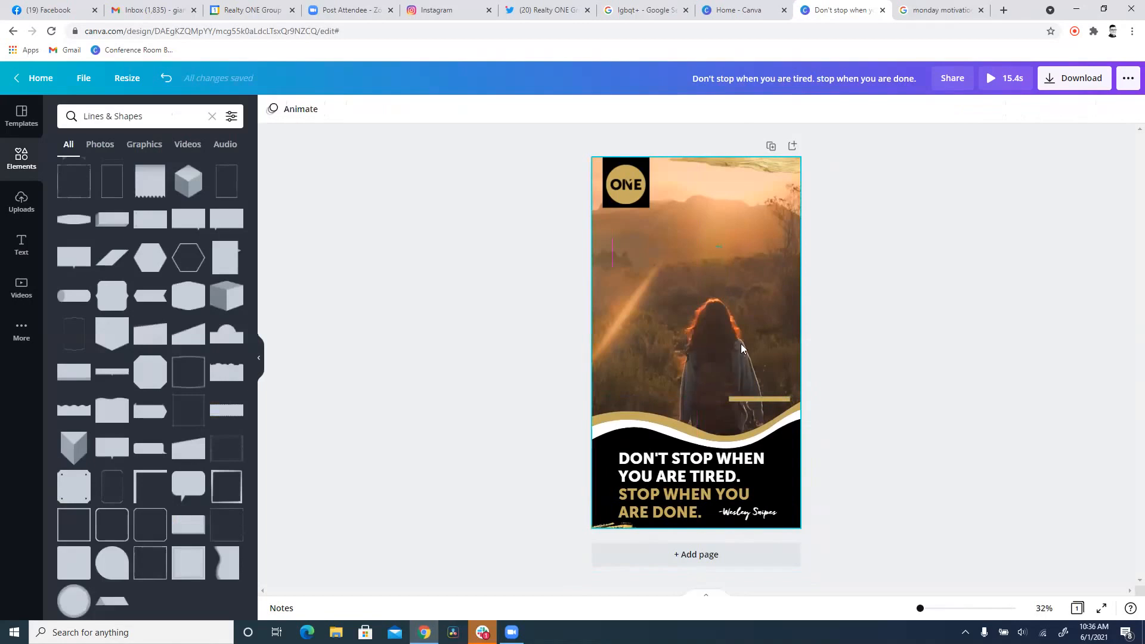
# Reframe the background video within its crop so more of the hiker shows above the black band.
pyautogui.click(749, 293)
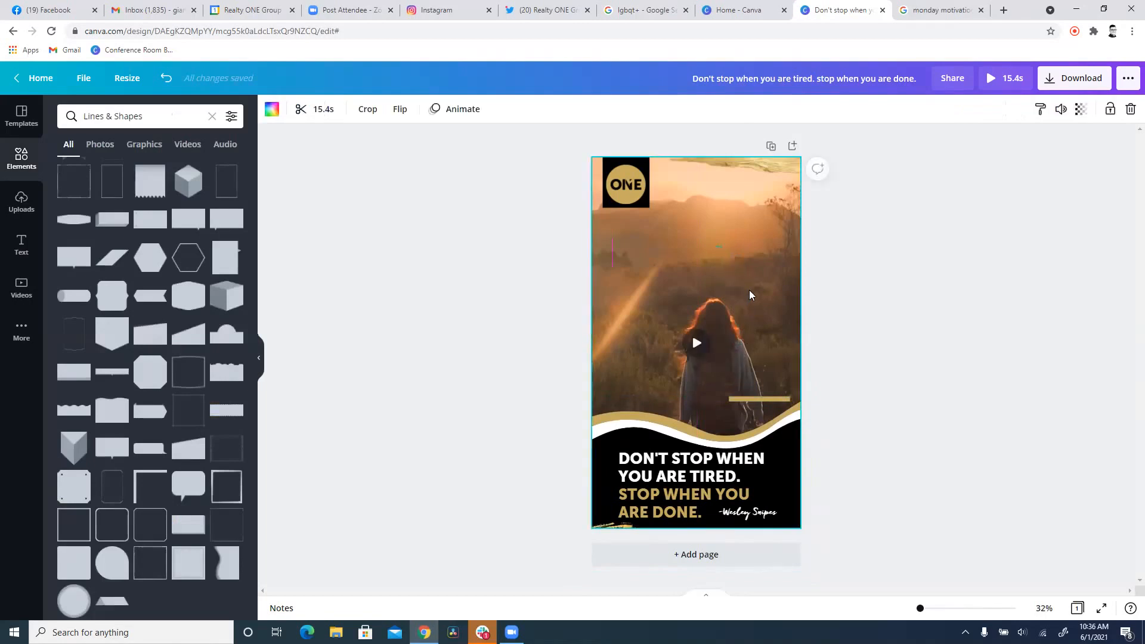
pyautogui.doubleClick(750, 293)
pyautogui.moveTo(750, 289); pyautogui.dragTo(744, 240)
pyautogui.moveTo(1052, 533); pyautogui.dragTo(1018, 511)
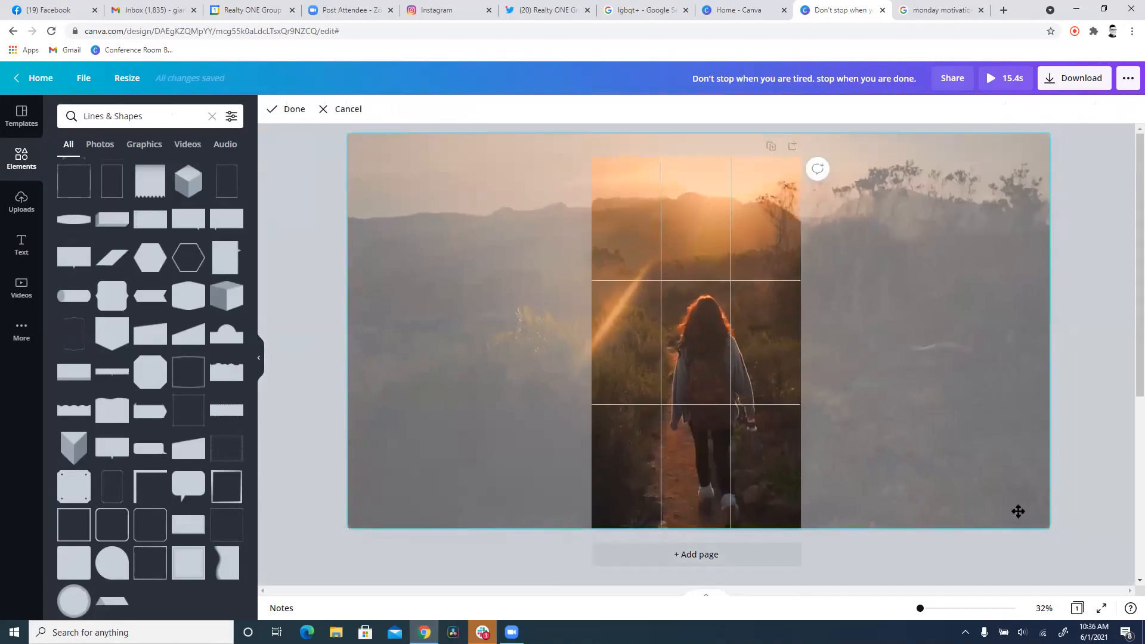
pyautogui.moveTo(944, 483); pyautogui.dragTo(981, 502)
pyautogui.click(295, 109)
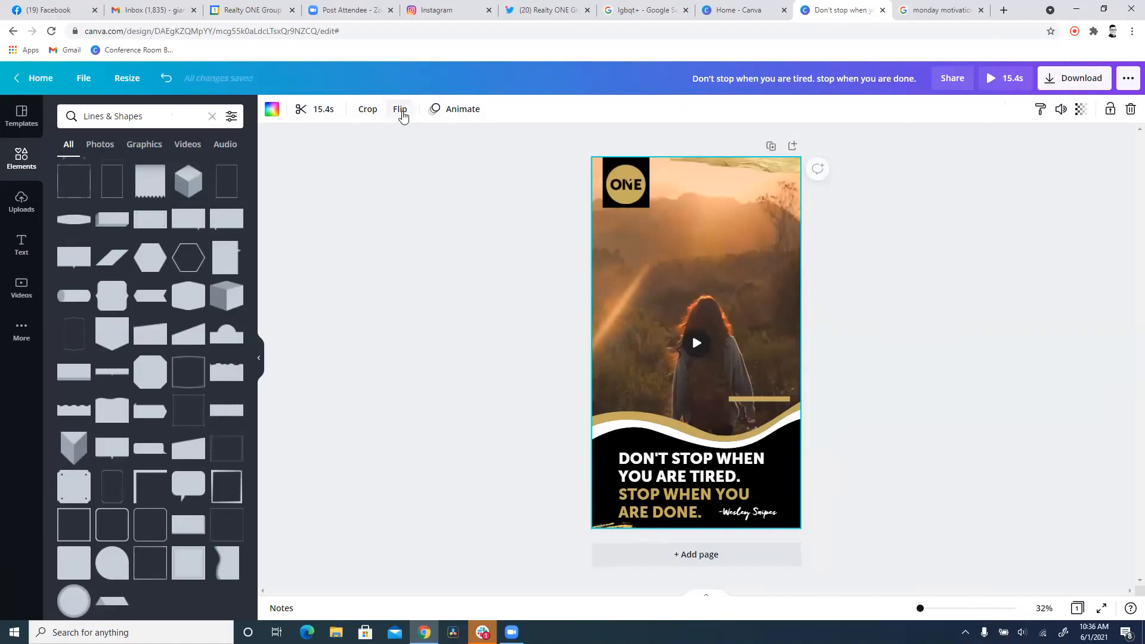
# Detach the video from the background, then enlarge and center it horizontally to cover the page above the quote.
pyautogui.rightClick(780, 285)
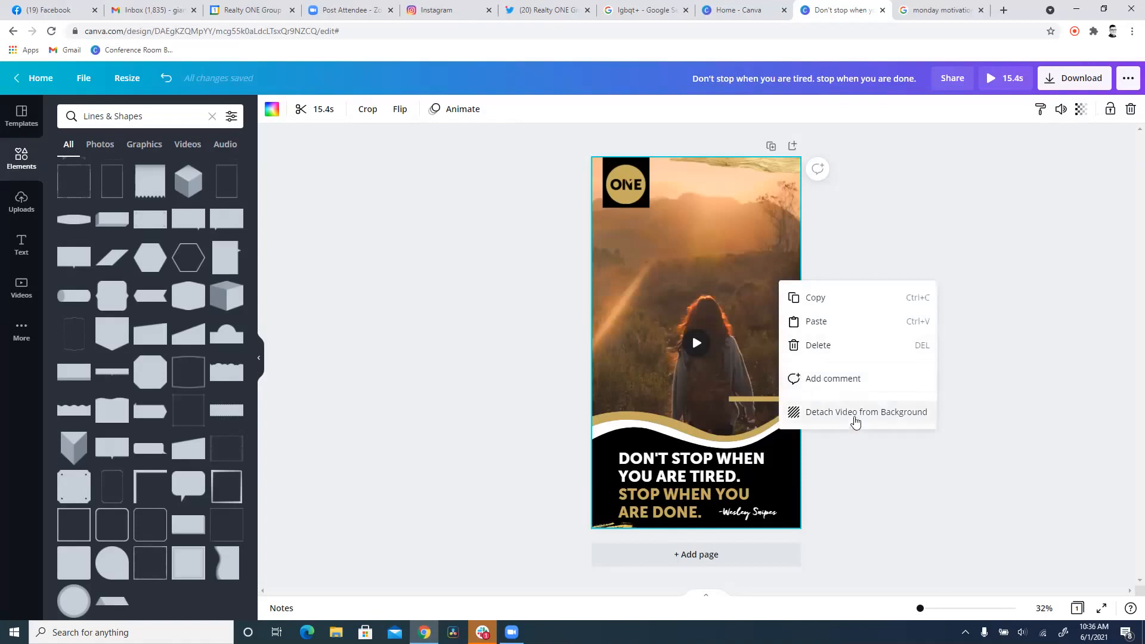
pyautogui.click(856, 417)
pyautogui.moveTo(731, 325); pyautogui.dragTo(704, 190)
pyautogui.moveTo(753, 255); pyautogui.dragTo(1032, 587)
pyautogui.moveTo(973, 344); pyautogui.dragTo(870, 335)
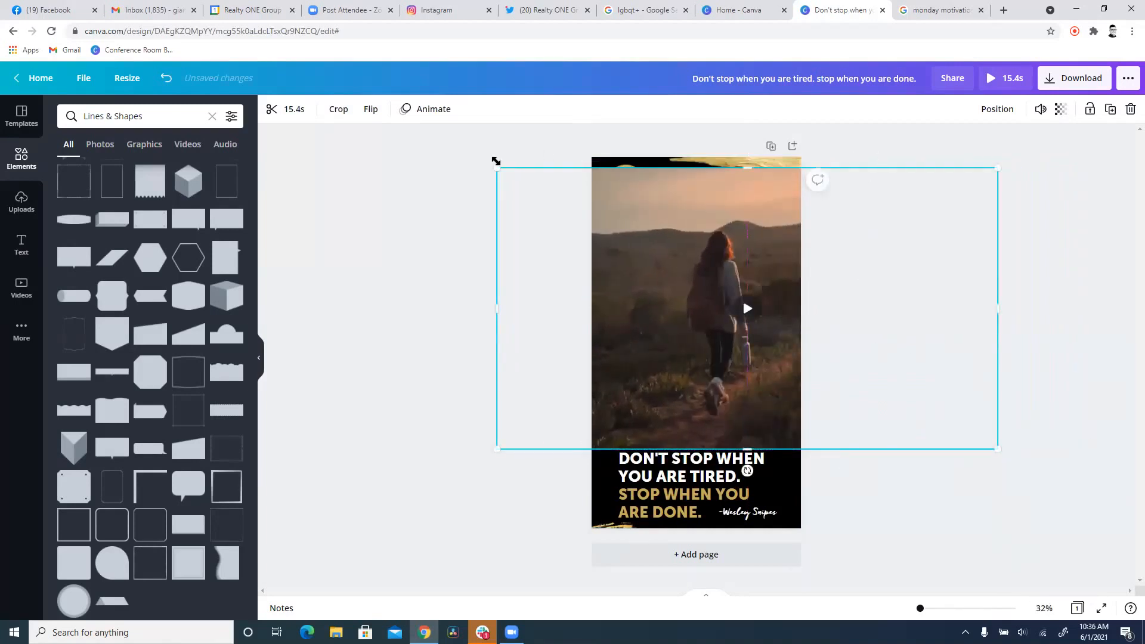
pyautogui.moveTo(496, 161); pyautogui.dragTo(467, 145)
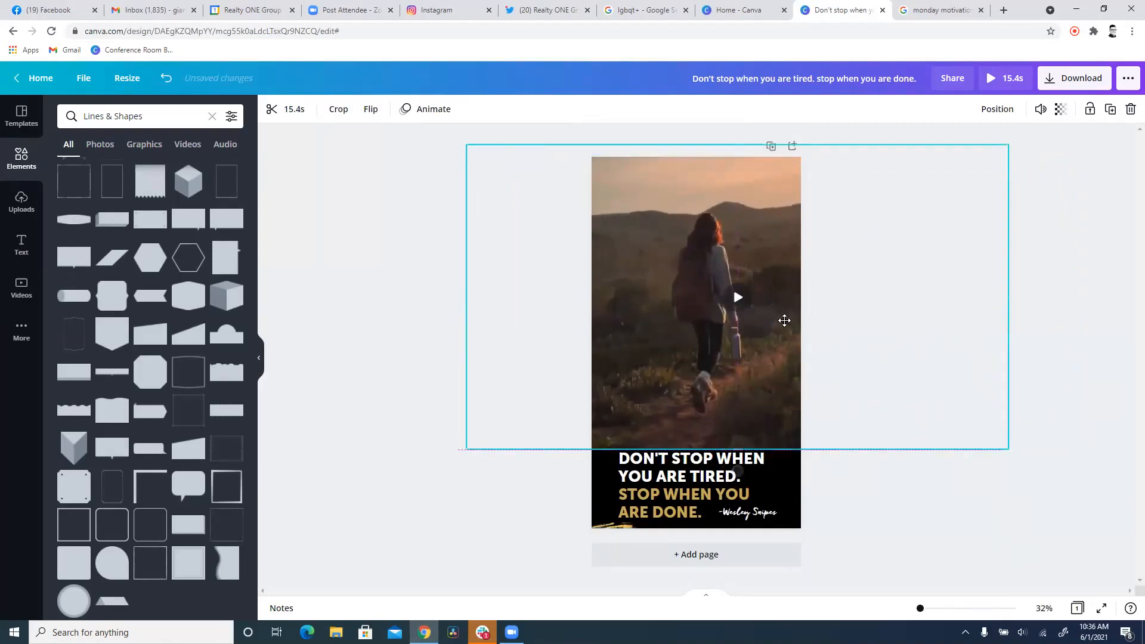
pyautogui.moveTo(784, 321); pyautogui.dragTo(747, 317)
# Send the detached video backward until it sits behind the wavy shape, gold accents and ONE logo.
pyautogui.click(998, 109)
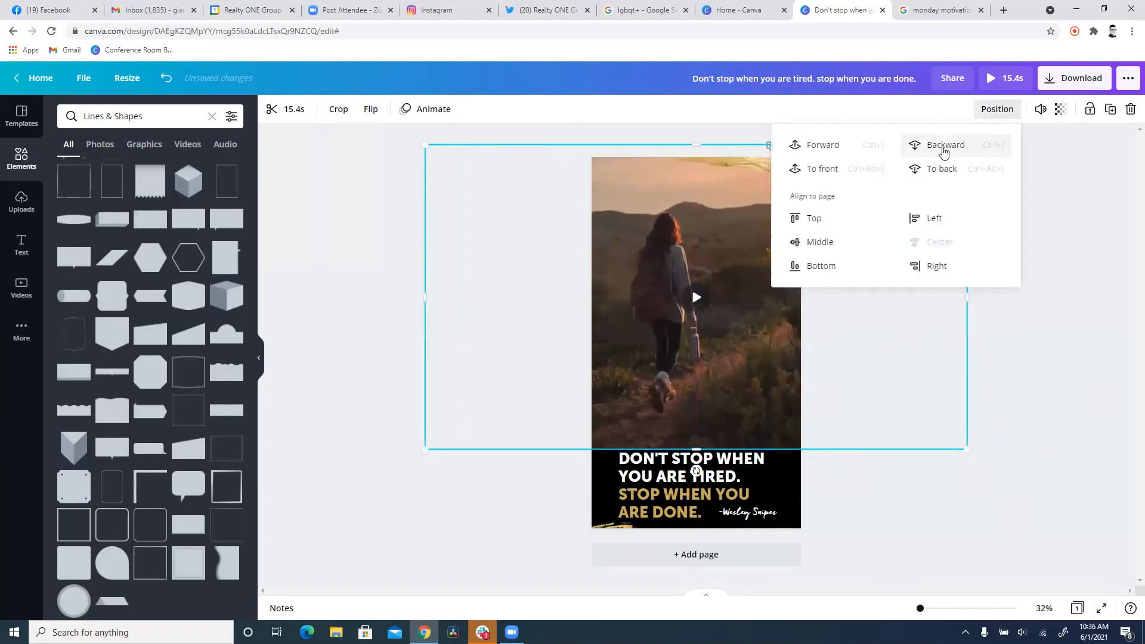
pyautogui.click(944, 148)
pyautogui.click(944, 150)
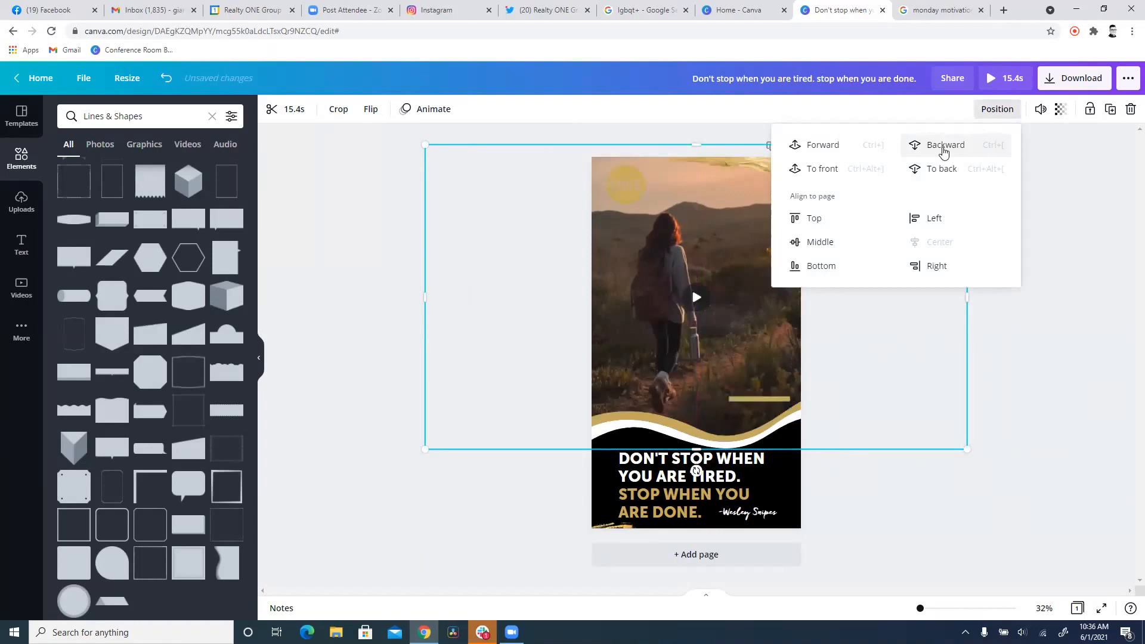
pyautogui.click(943, 148)
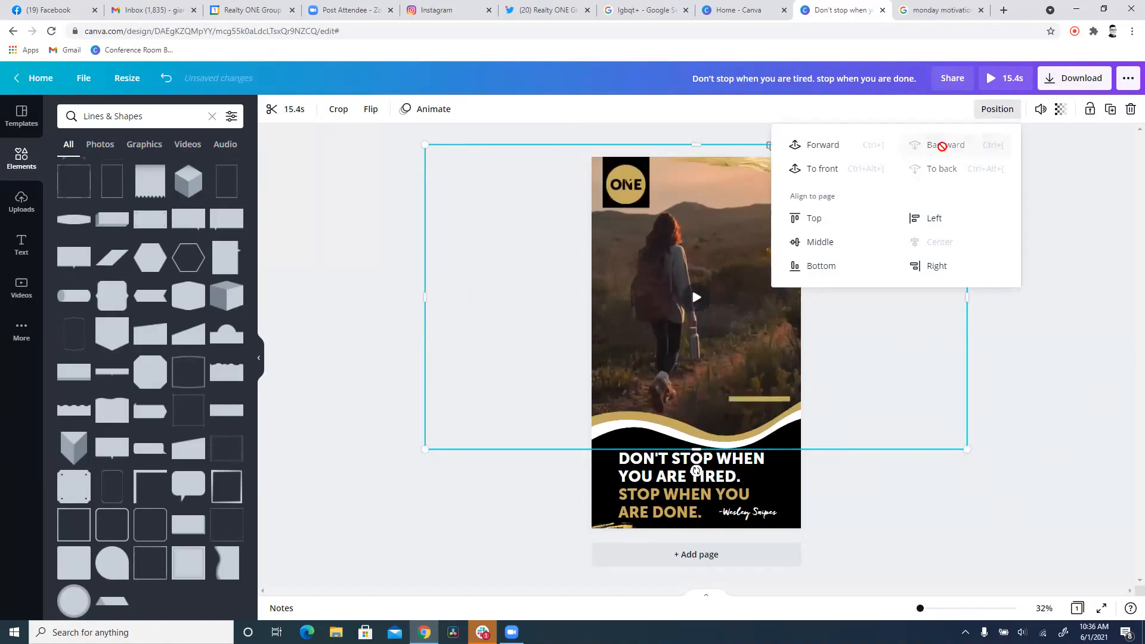
pyautogui.click(1036, 365)
pyautogui.click(394, 528)
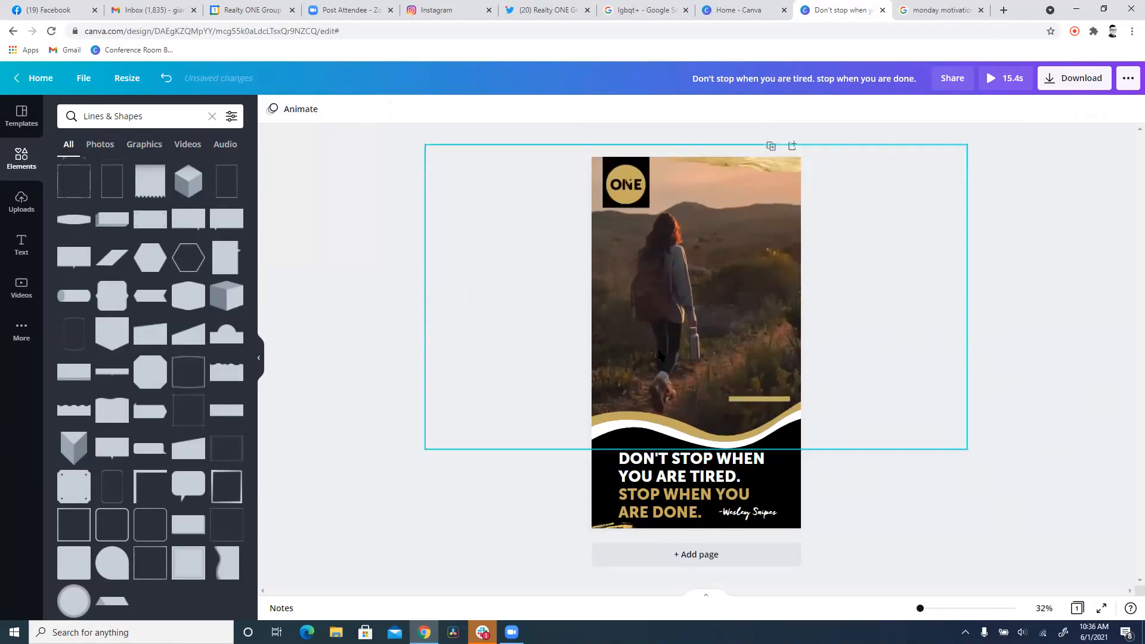
pyautogui.click(699, 321)
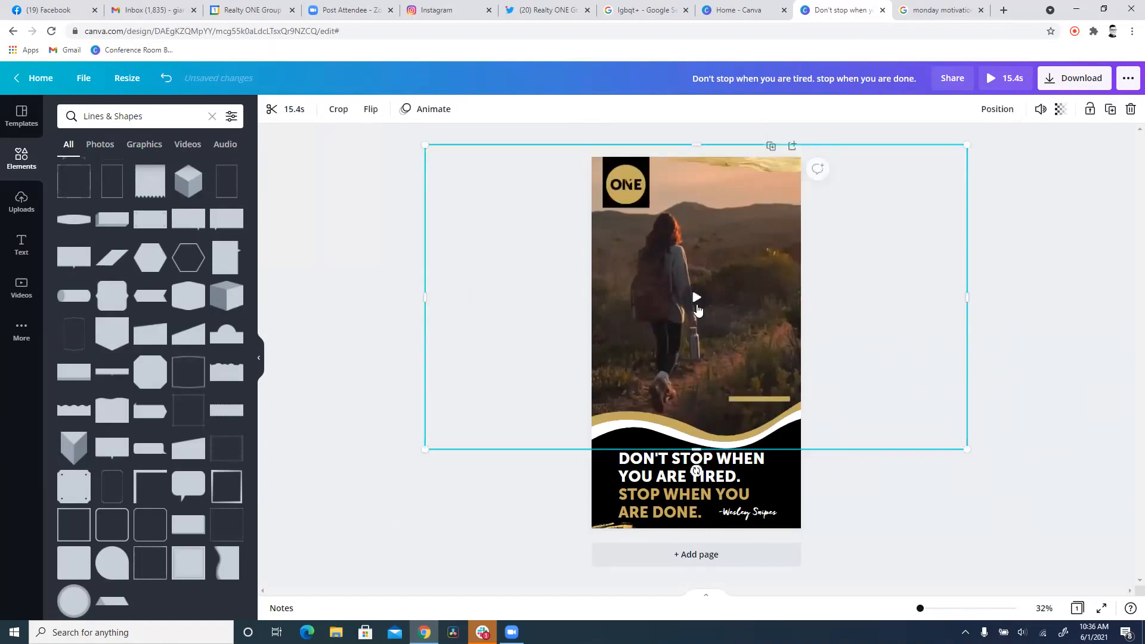
pyautogui.click(336, 358)
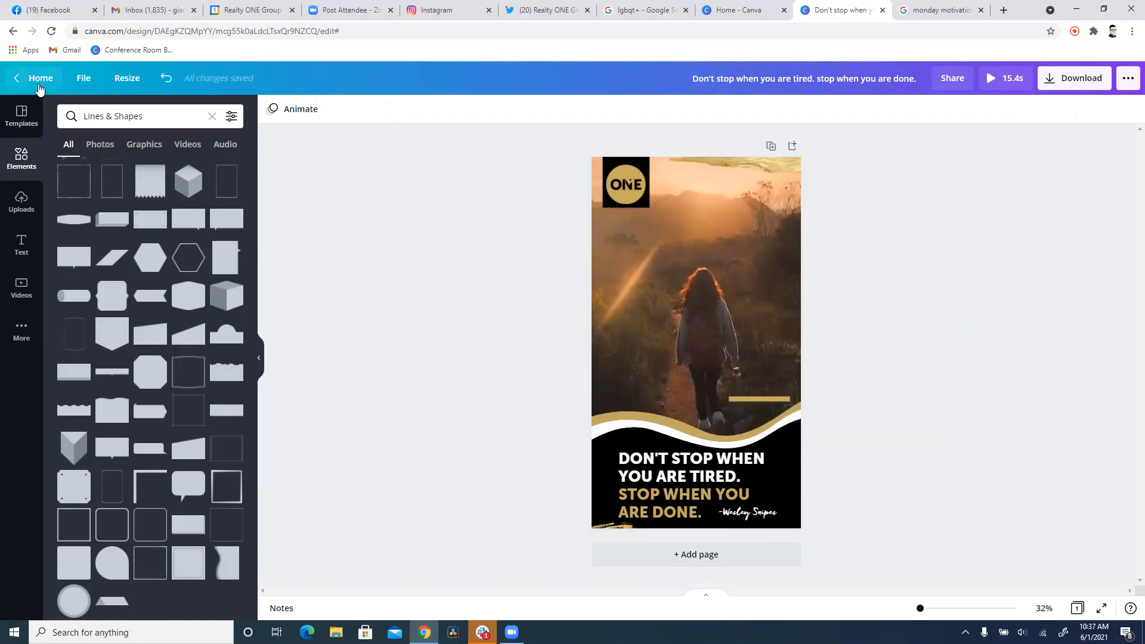
# Make a copy of the "Don't stop when you are tired. stop when you are done." design and open the copy.
pyautogui.click(40, 84)
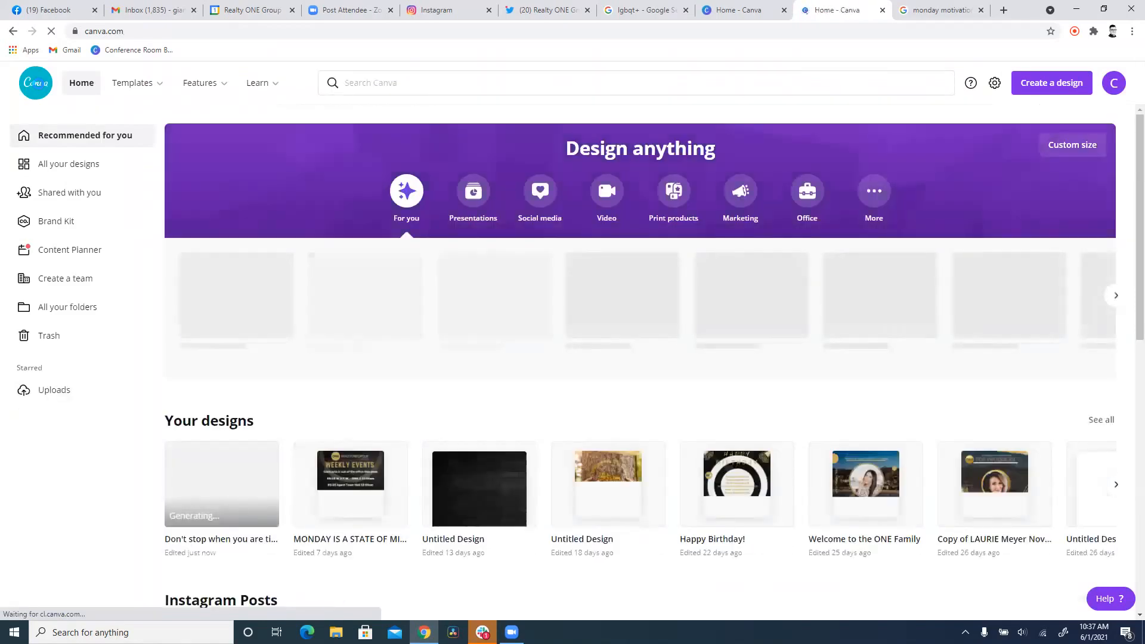
pyautogui.scroll(-1, 361, 413)
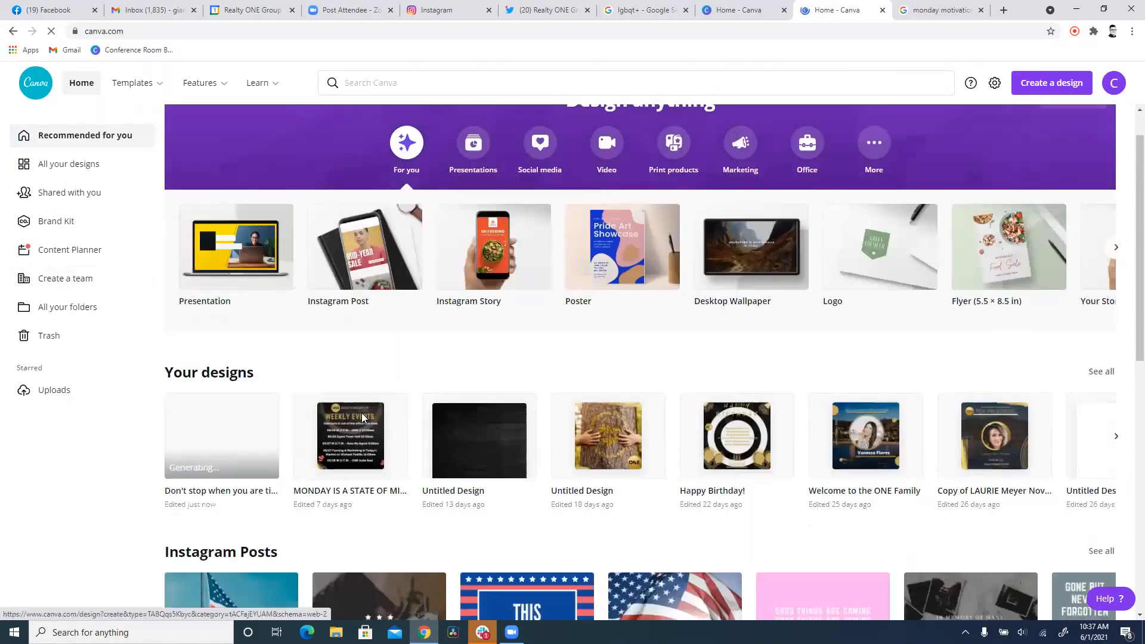
pyautogui.scroll(-2, 362, 413)
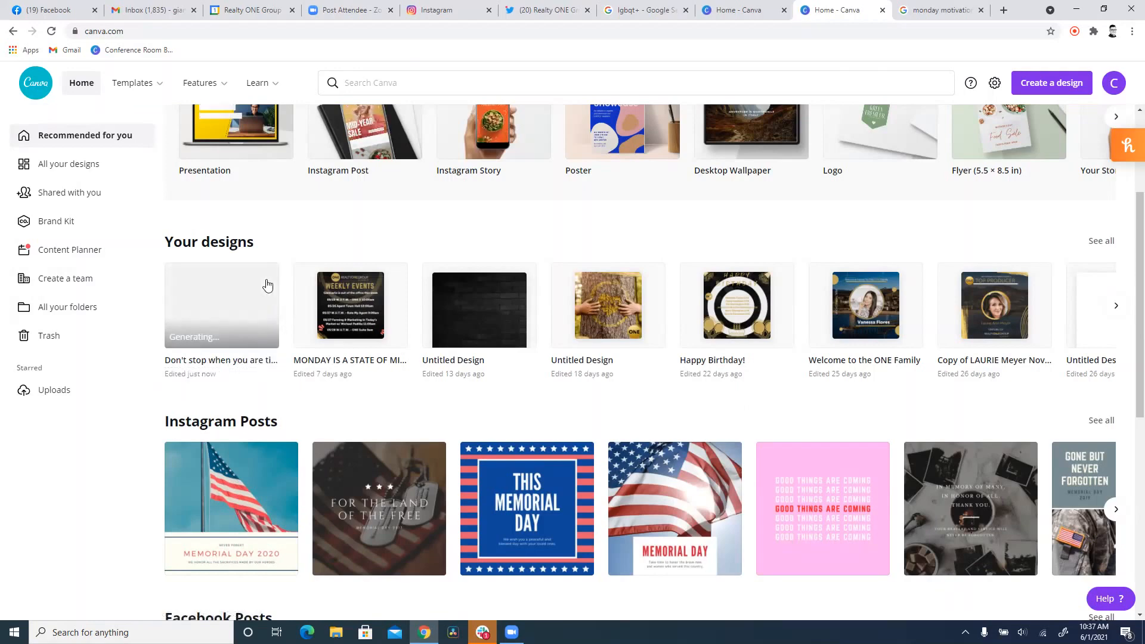
pyautogui.click(266, 278)
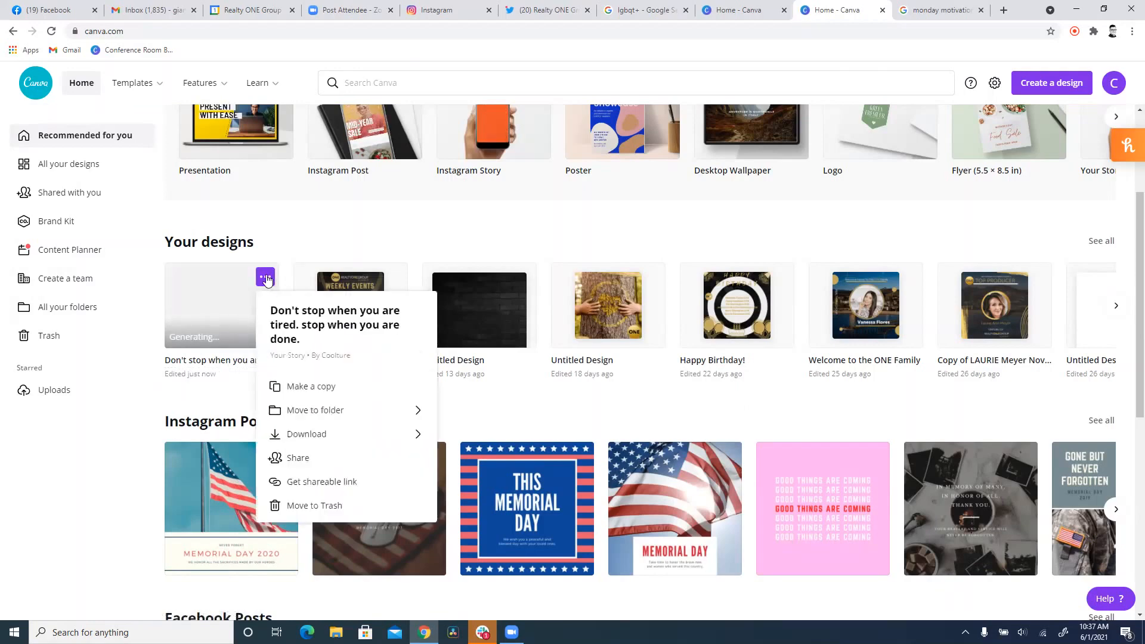
pyautogui.rightClick(241, 298)
pyautogui.click(265, 277)
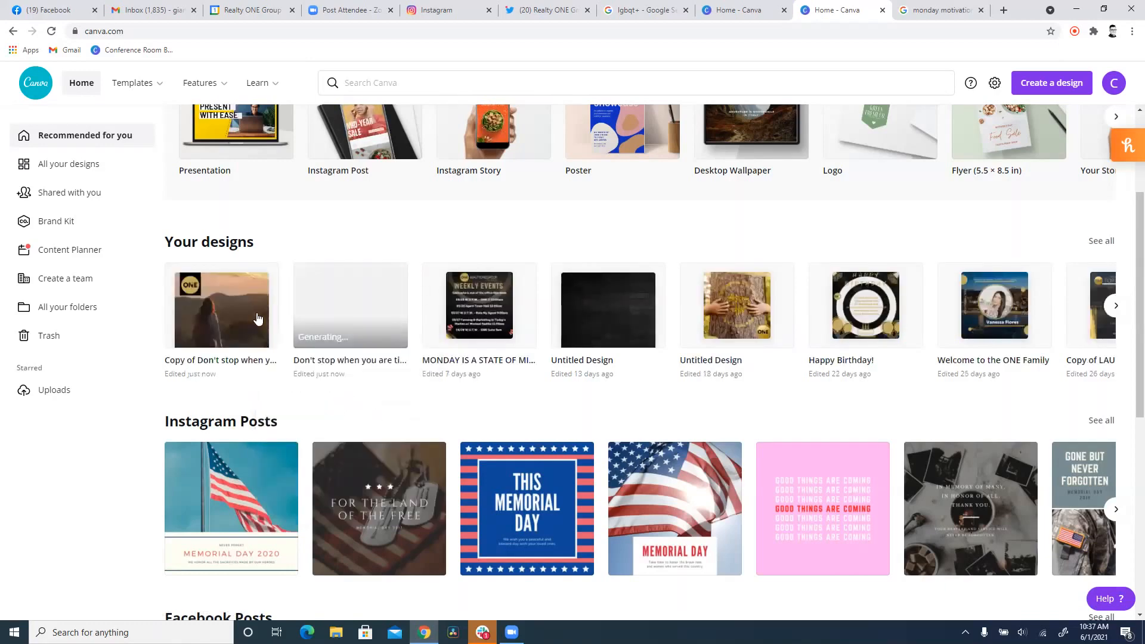
pyautogui.click(245, 312)
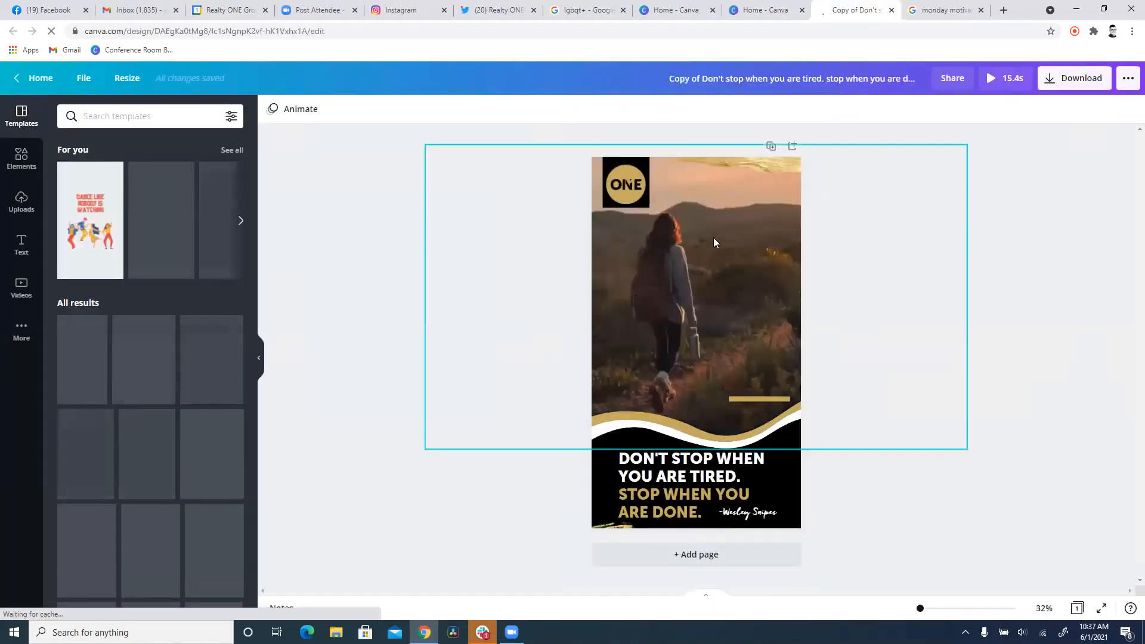
# Delete the hiker video from the copied design and search the video library for "hiking".
pyautogui.click(713, 249)
pyautogui.press('Delete')
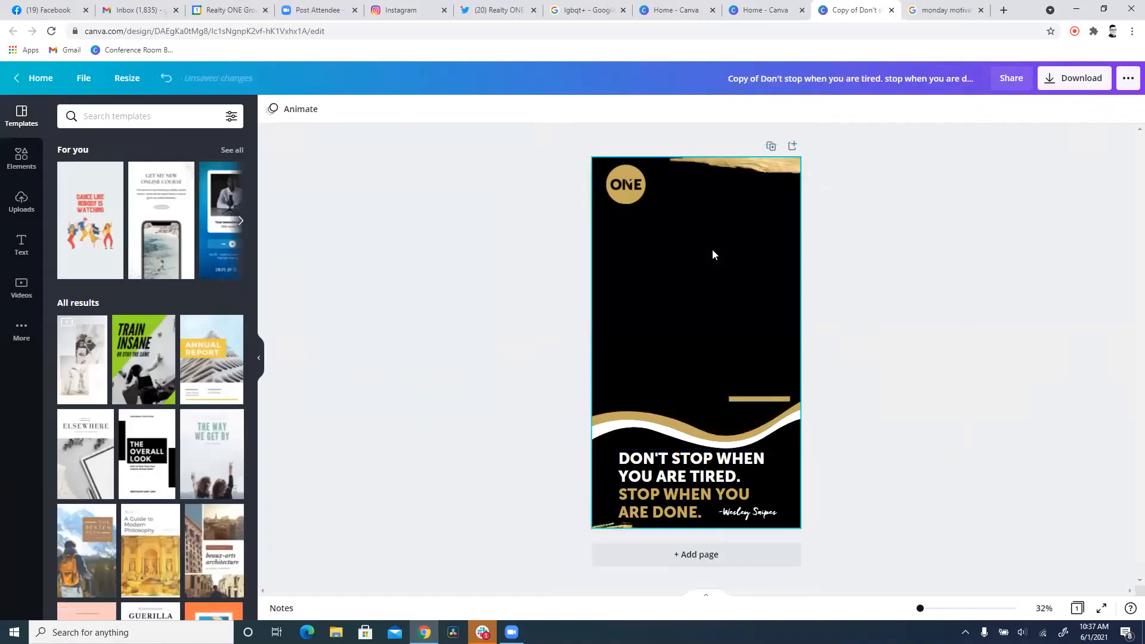
pyautogui.click(22, 158)
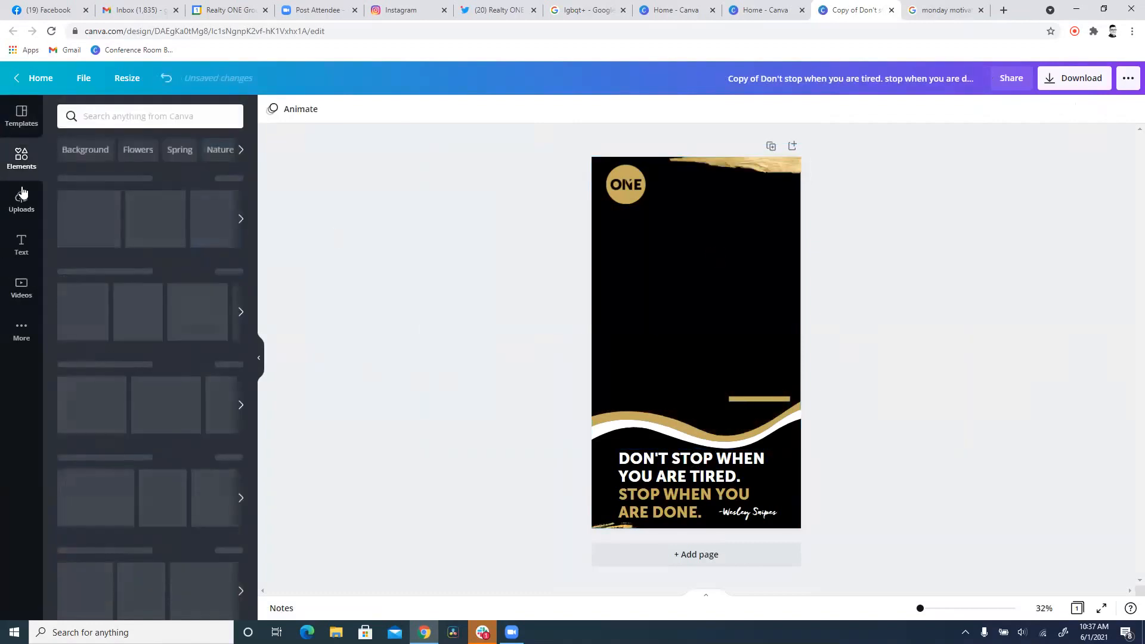
pyautogui.click(22, 286)
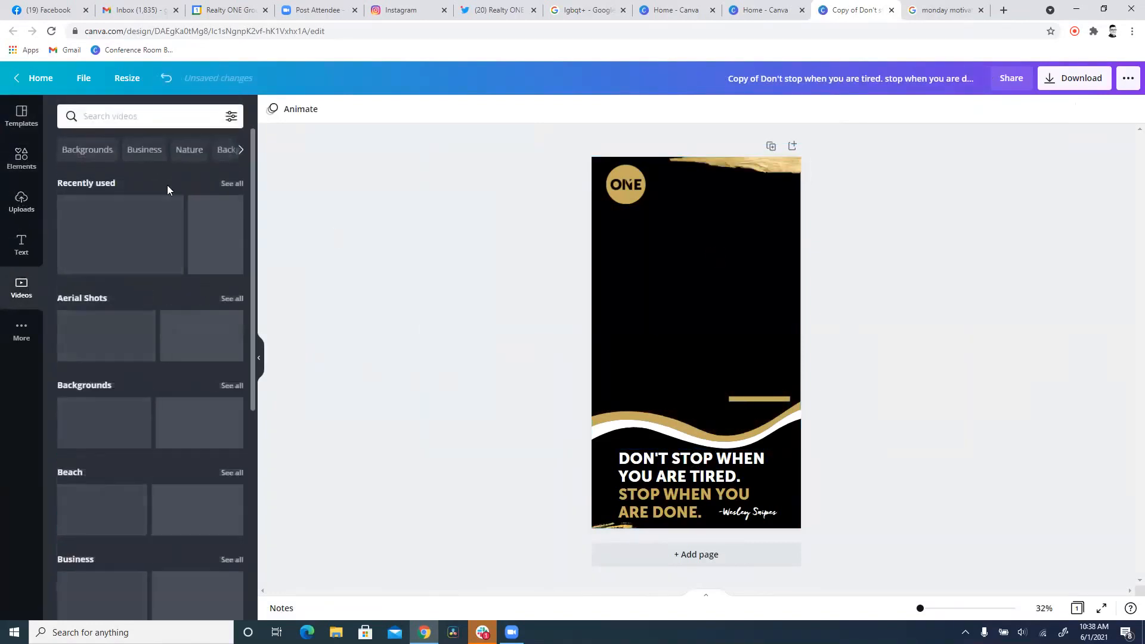
pyautogui.scroll(-2, 141, 319)
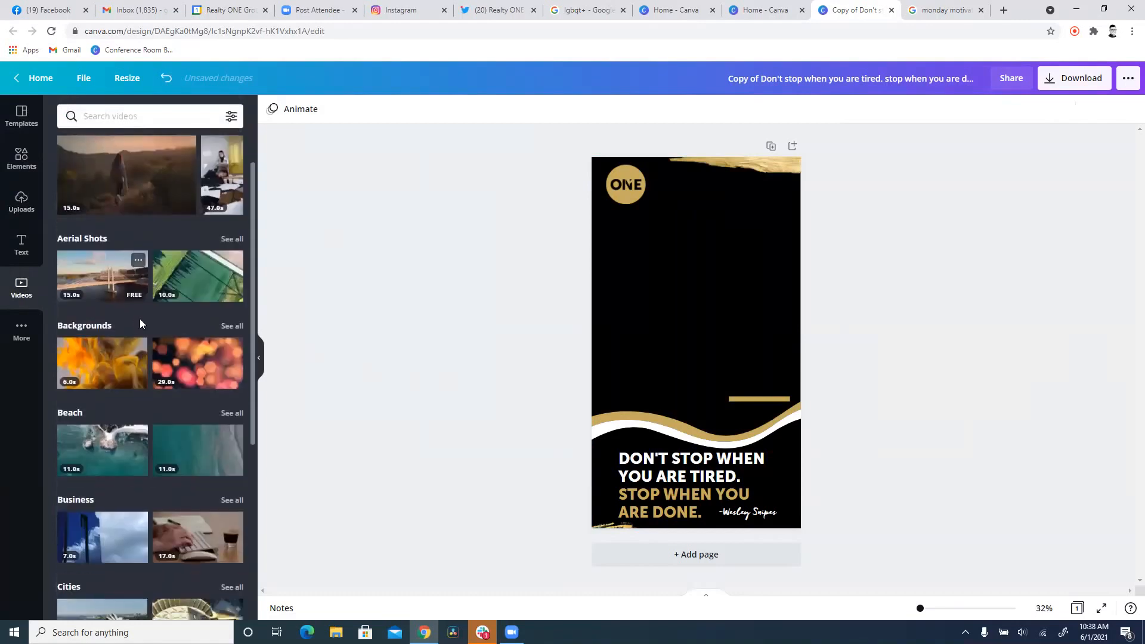
pyautogui.scroll(2, 141, 325)
pyautogui.click(170, 119)
pyautogui.write('hiking')
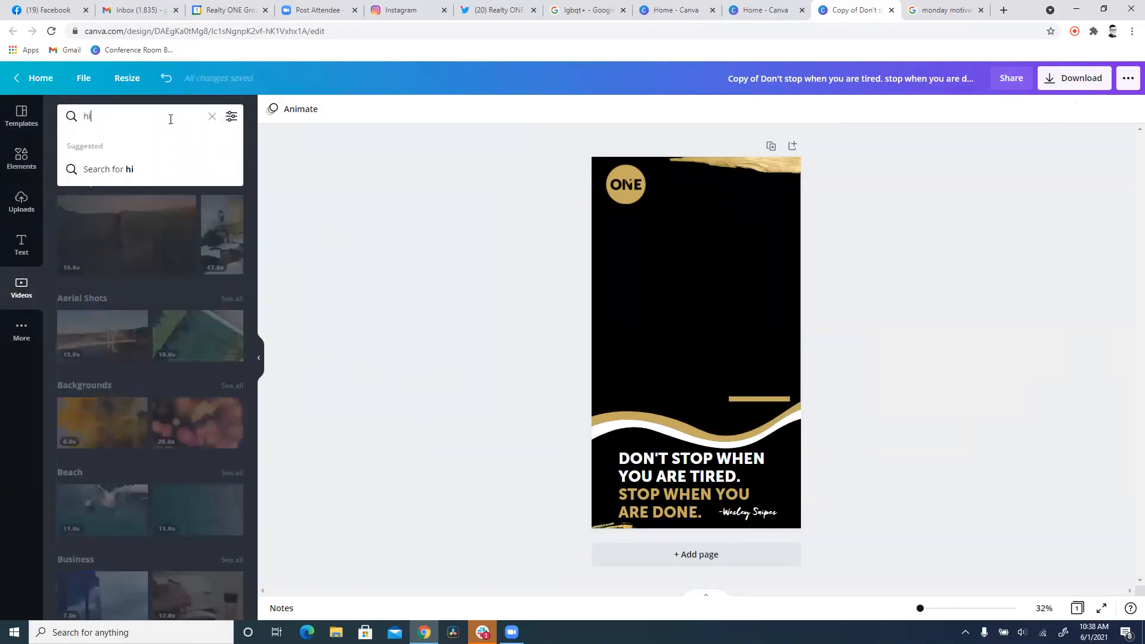
pyautogui.press('Return')
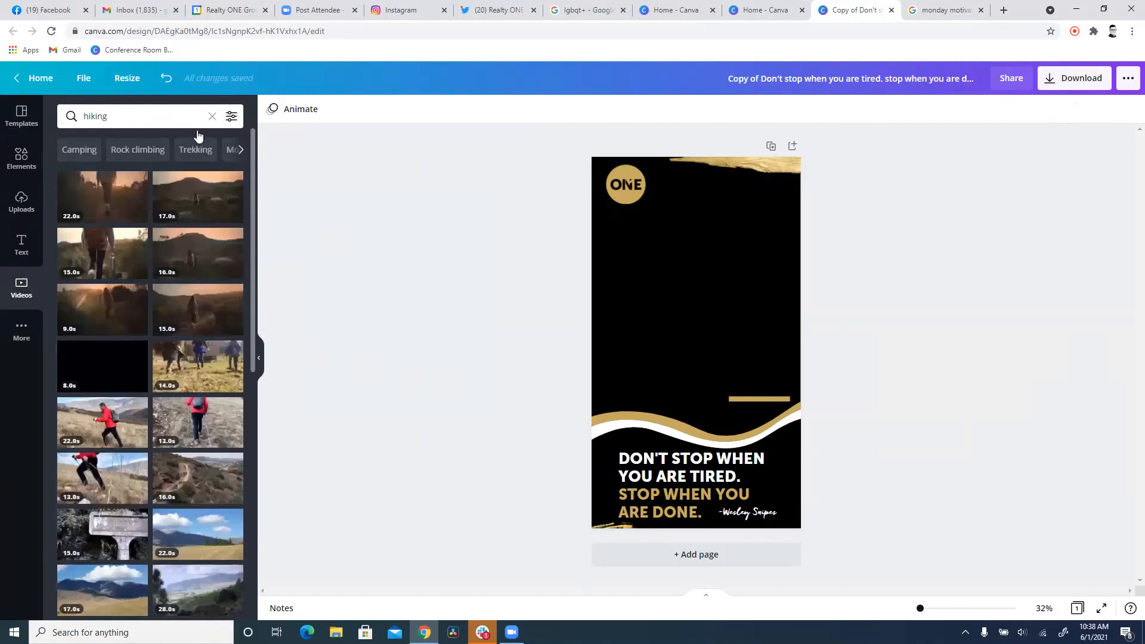
# Add the 16-second clip of the backpacker against the sky and enlarge it to about 2,778 × 1,563, covering the page above the quote.
pyautogui.scroll(-2, 162, 314)
pyautogui.scroll(-5, 194, 387)
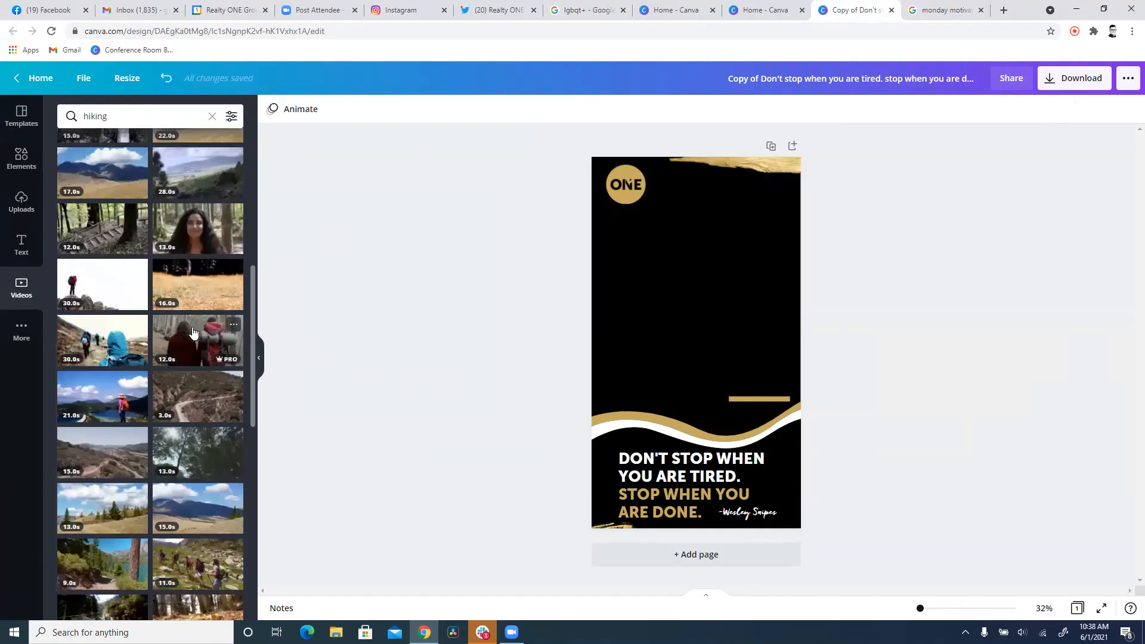
pyautogui.scroll(-7, 162, 457)
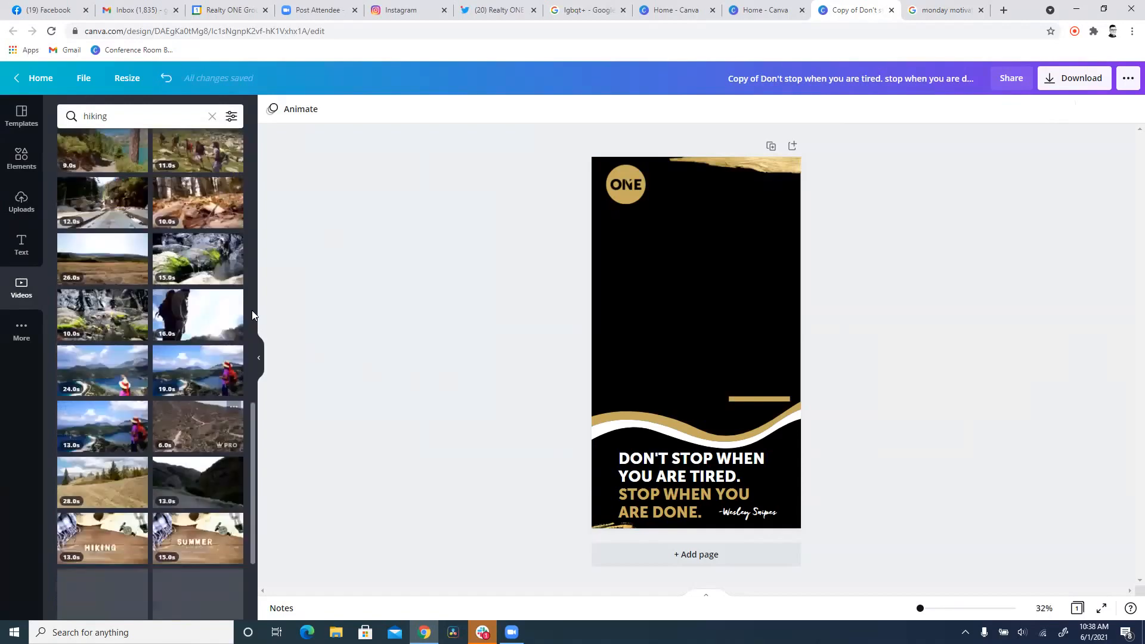
pyautogui.click(202, 327)
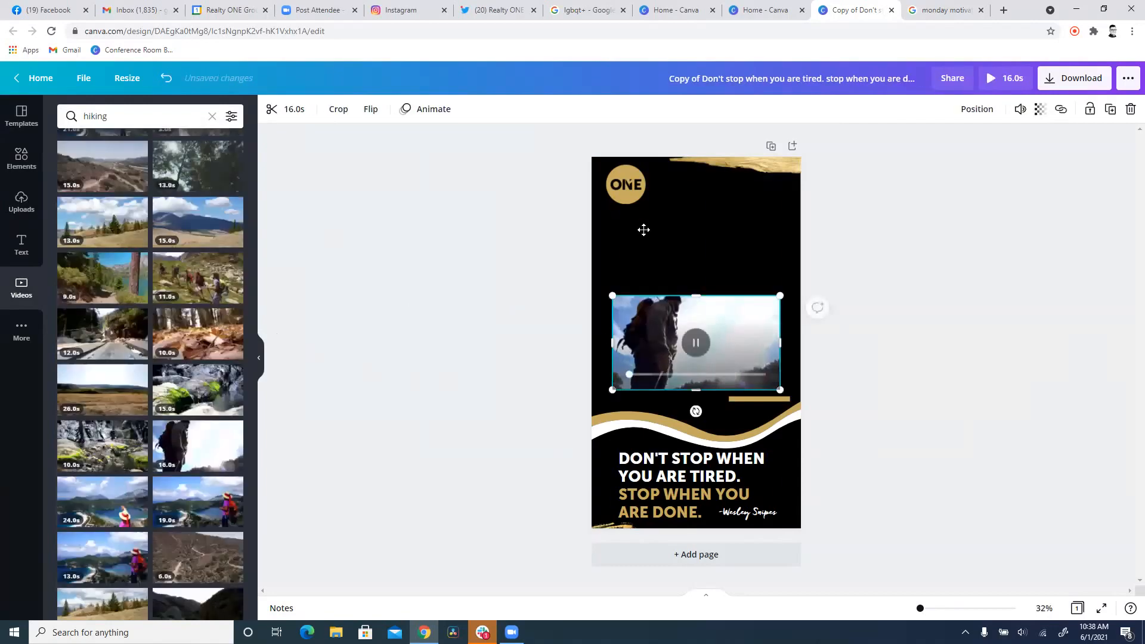
pyautogui.moveTo(655, 344); pyautogui.dragTo(637, 197)
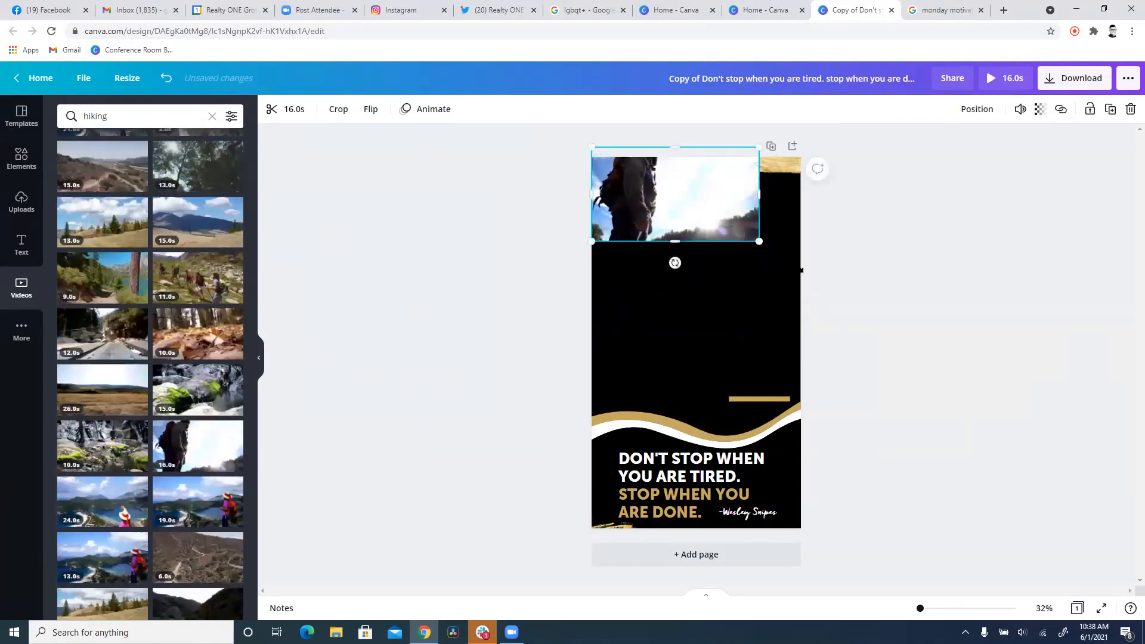
pyautogui.moveTo(759, 242); pyautogui.dragTo(1066, 463)
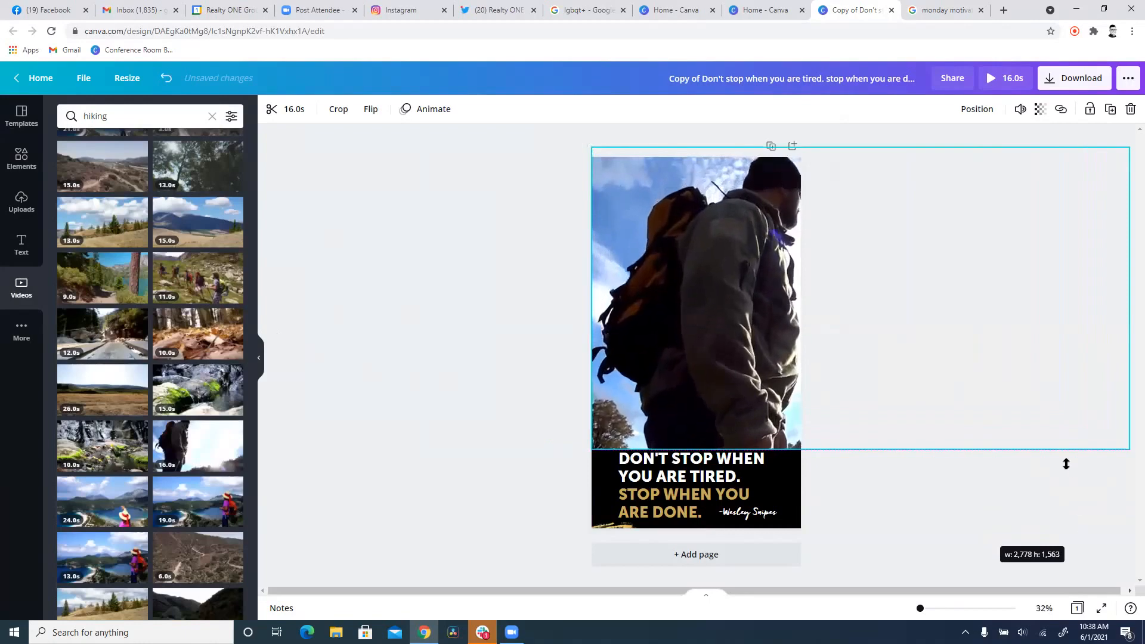
pyautogui.moveTo(975, 299)
pyautogui.mouseDown()
pyautogui.moveTo(945, 305)
pyautogui.moveTo(953, 299)
pyautogui.mouseUp()
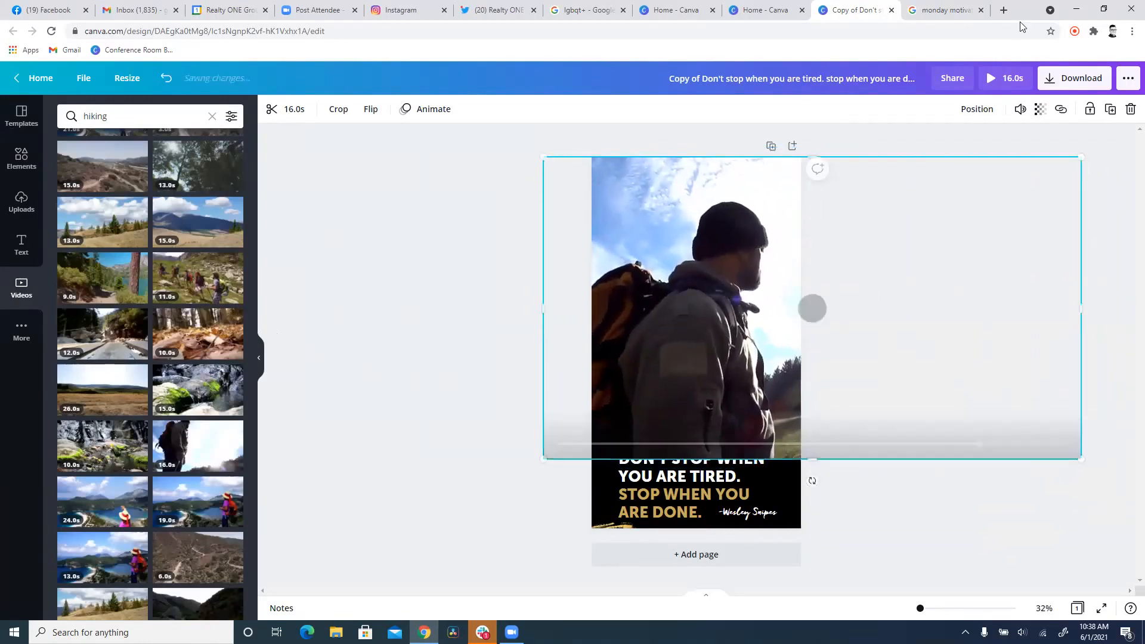
# Send the backpacker video backward behind the wavy shape, gold brush stroke and ONE logo.
pyautogui.click(977, 111)
pyautogui.click(927, 147)
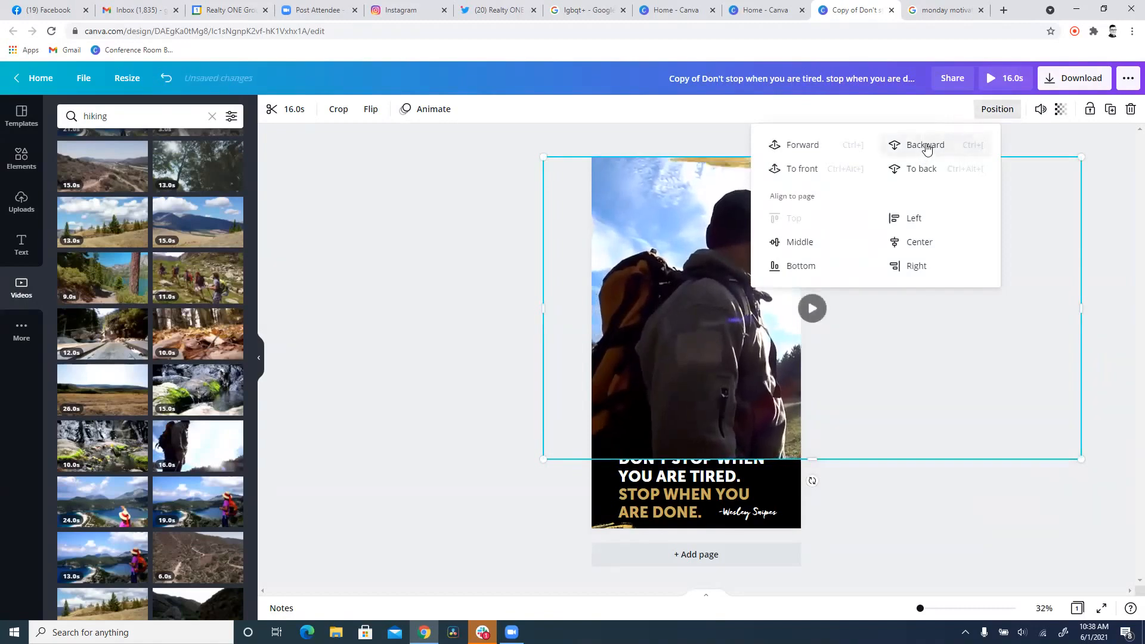
pyautogui.click(926, 147)
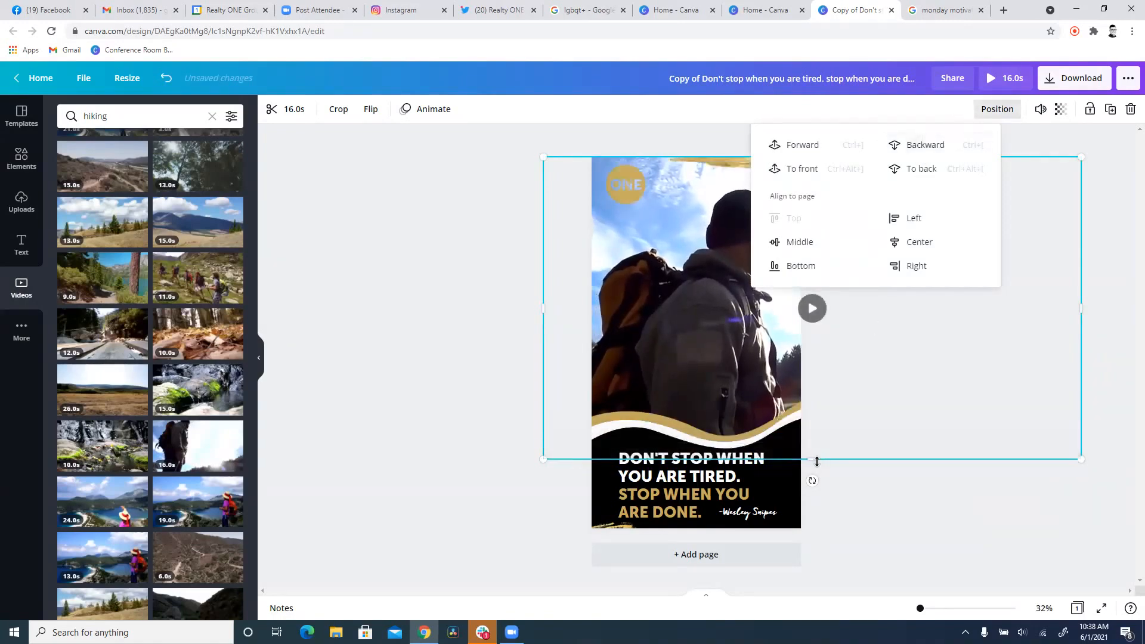
# Shrink the backpacker video slightly so its lower edge stays hidden behind the black band above the quote.
pyautogui.moveTo(817, 462)
pyautogui.mouseDown()
pyautogui.moveTo(815, 440)
pyautogui.moveTo(813, 466)
pyautogui.mouseUp()
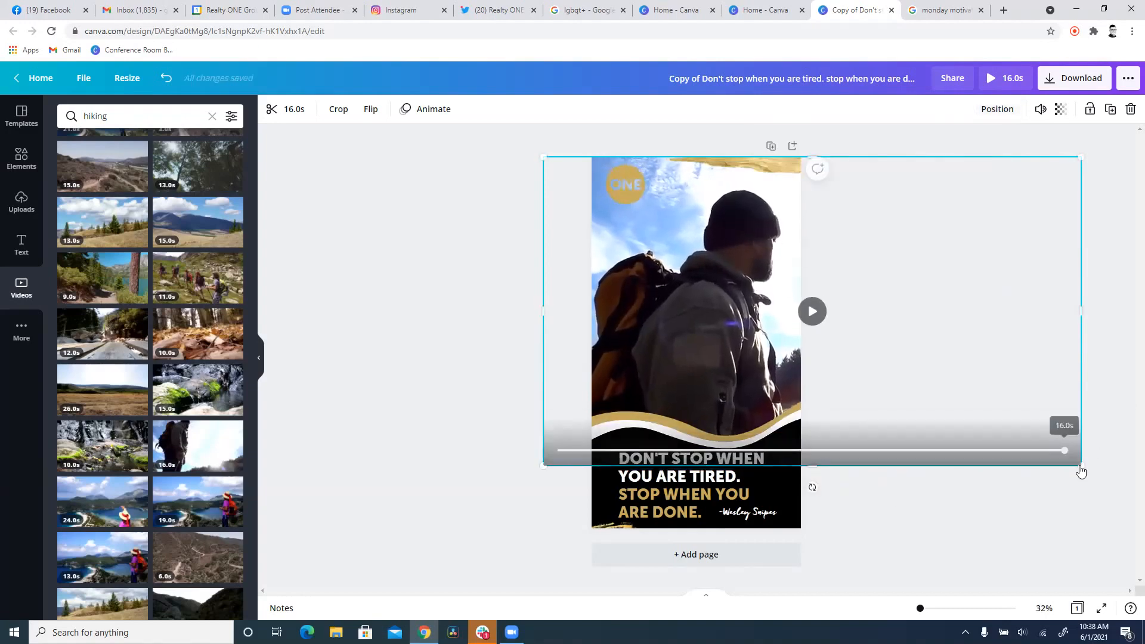
pyautogui.moveTo(1080, 471); pyautogui.dragTo(1033, 452)
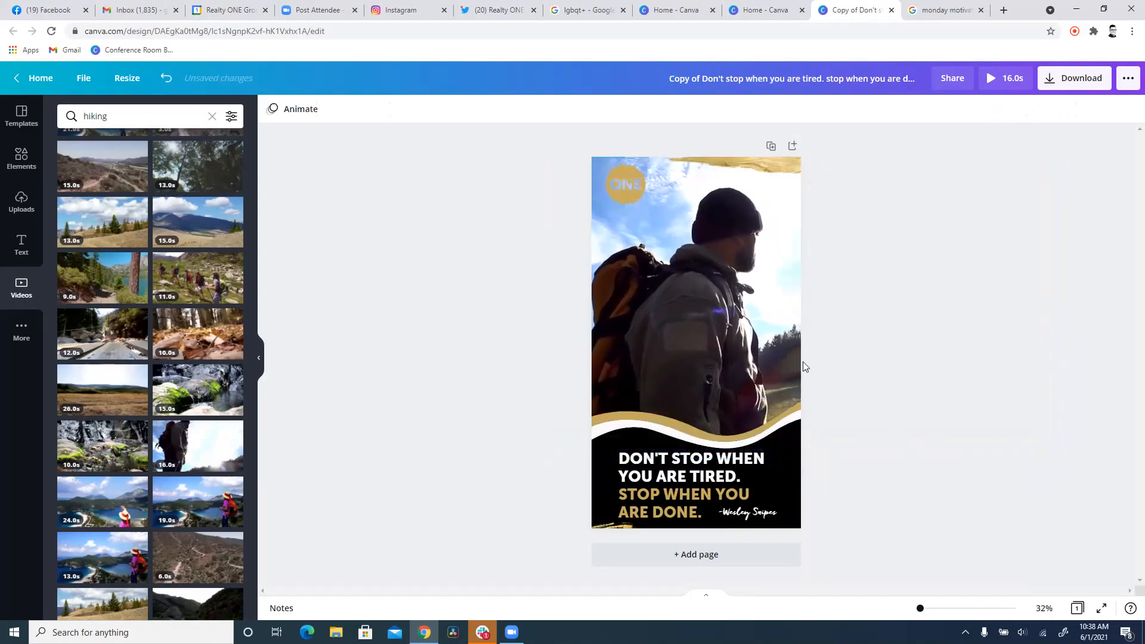
pyautogui.click(792, 302)
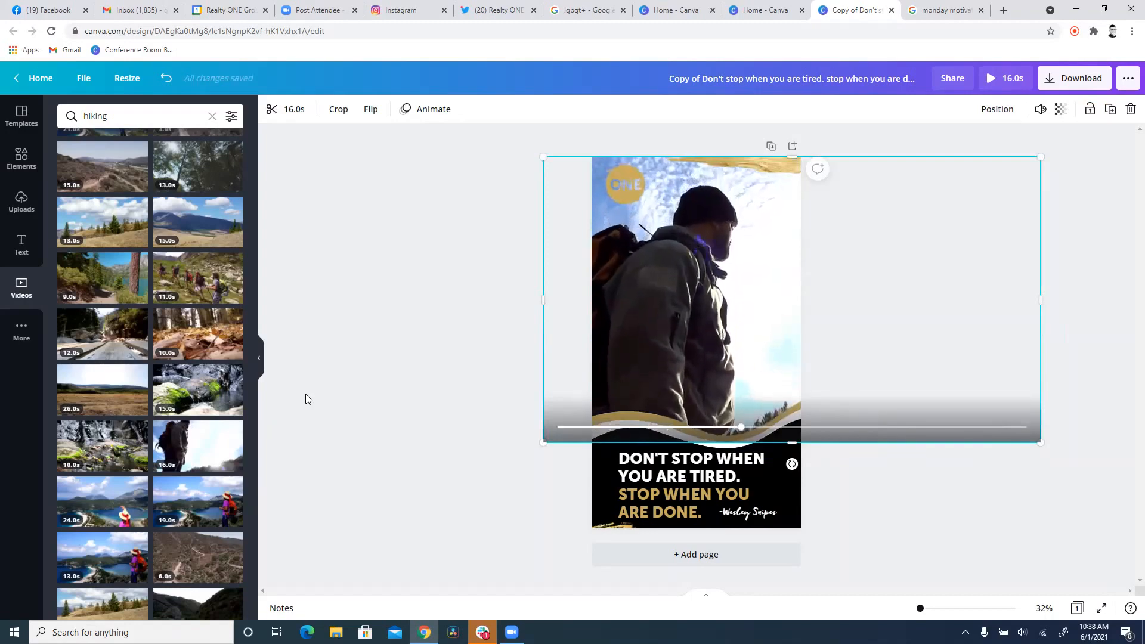
# Browse further through the hiking clips and delete the backpacker video from the page.
pyautogui.scroll(-10, 153, 448)
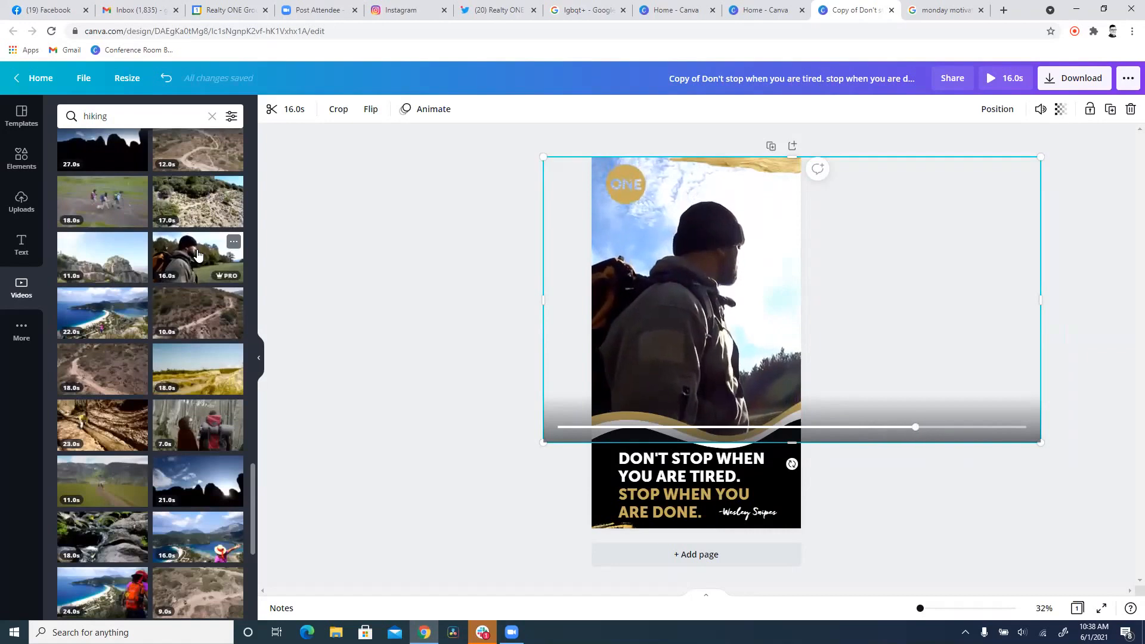
pyautogui.click(992, 267)
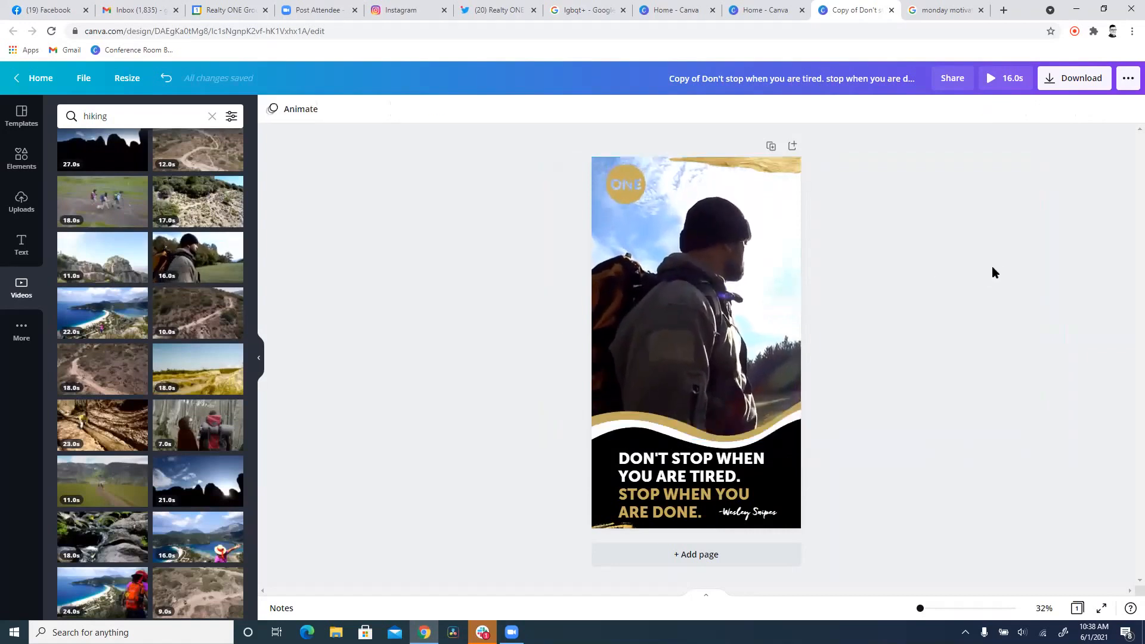
pyautogui.click(682, 313)
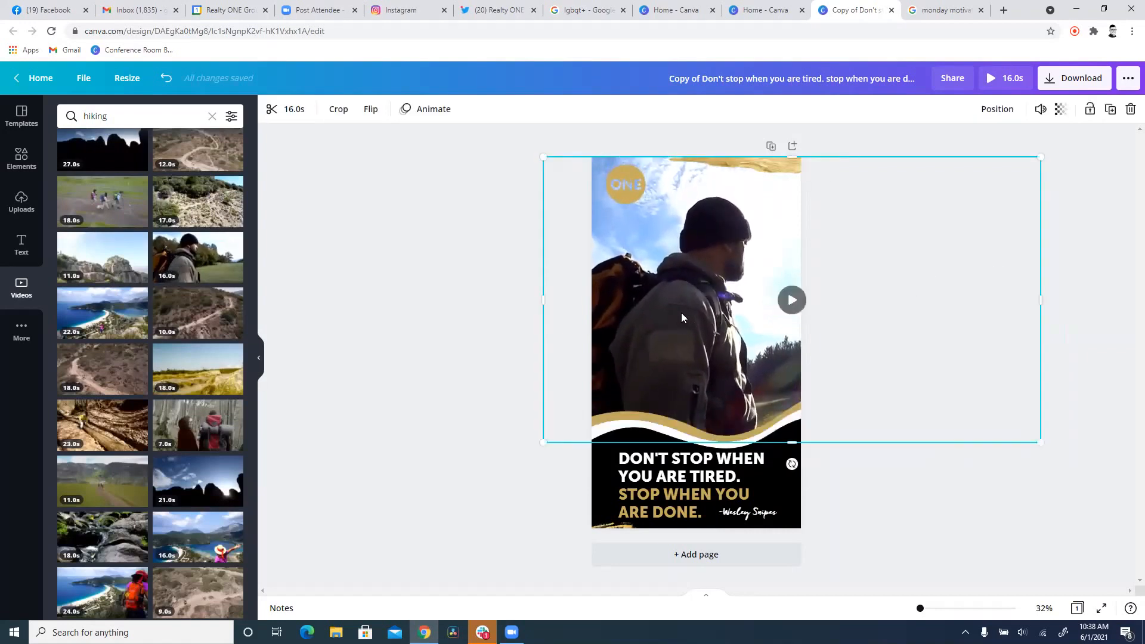
pyautogui.press('Delete')
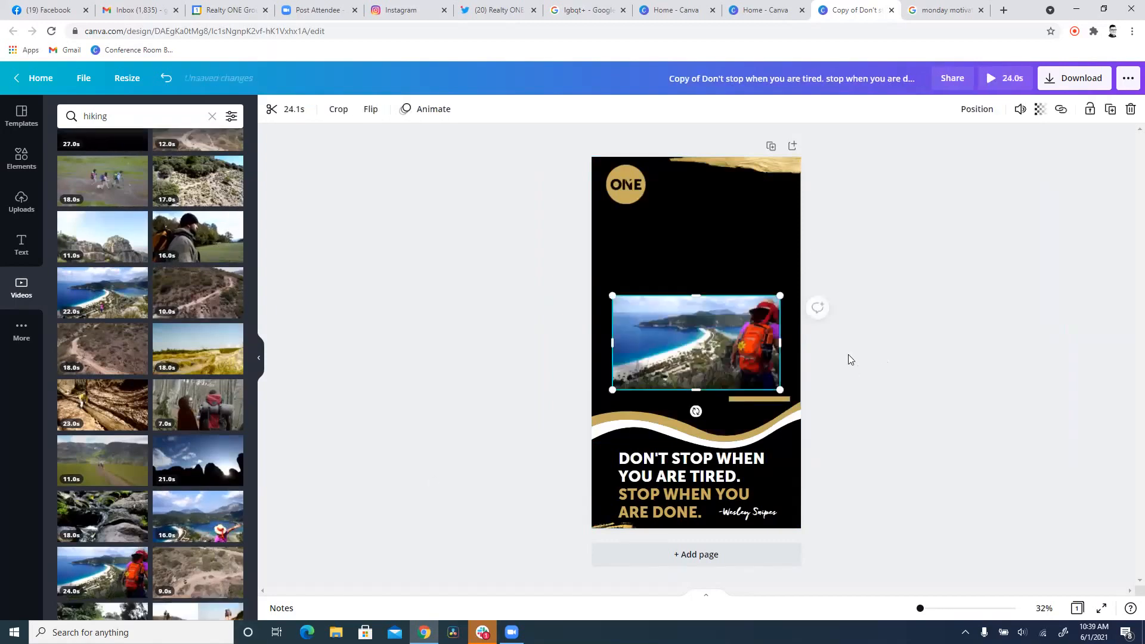
# Try the 24-second clip of the backpacker above the bay enlarged over the area above the quote, and delete it.
pyautogui.moveTo(613, 296); pyautogui.dragTo(379, 122)
pyautogui.moveTo(801, 412); pyautogui.dragTo(859, 483)
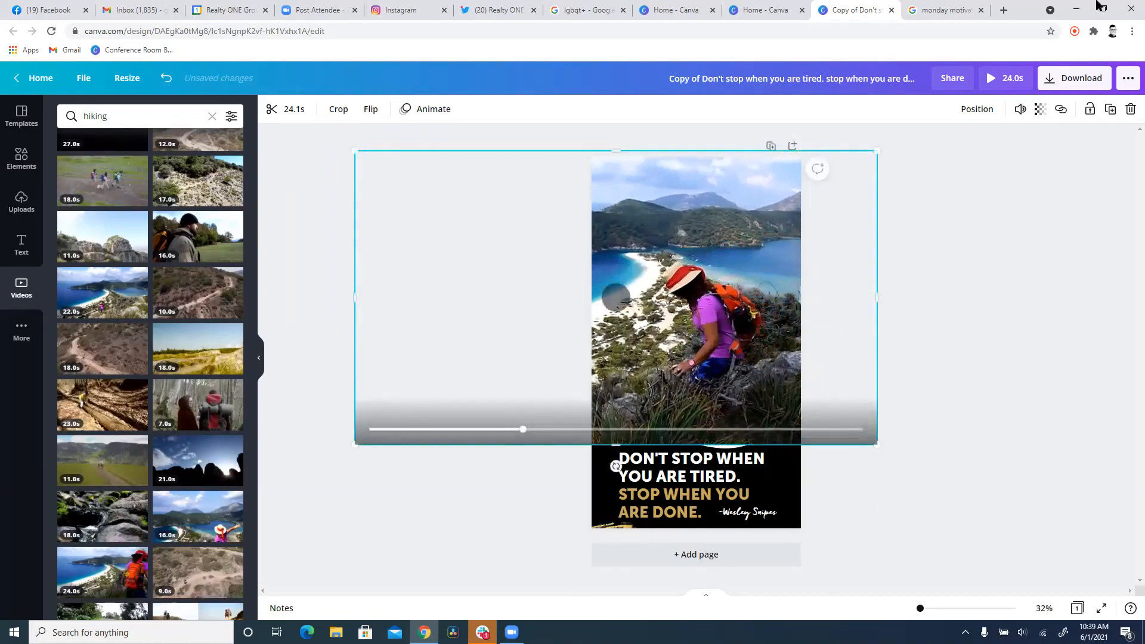
pyautogui.click(978, 108)
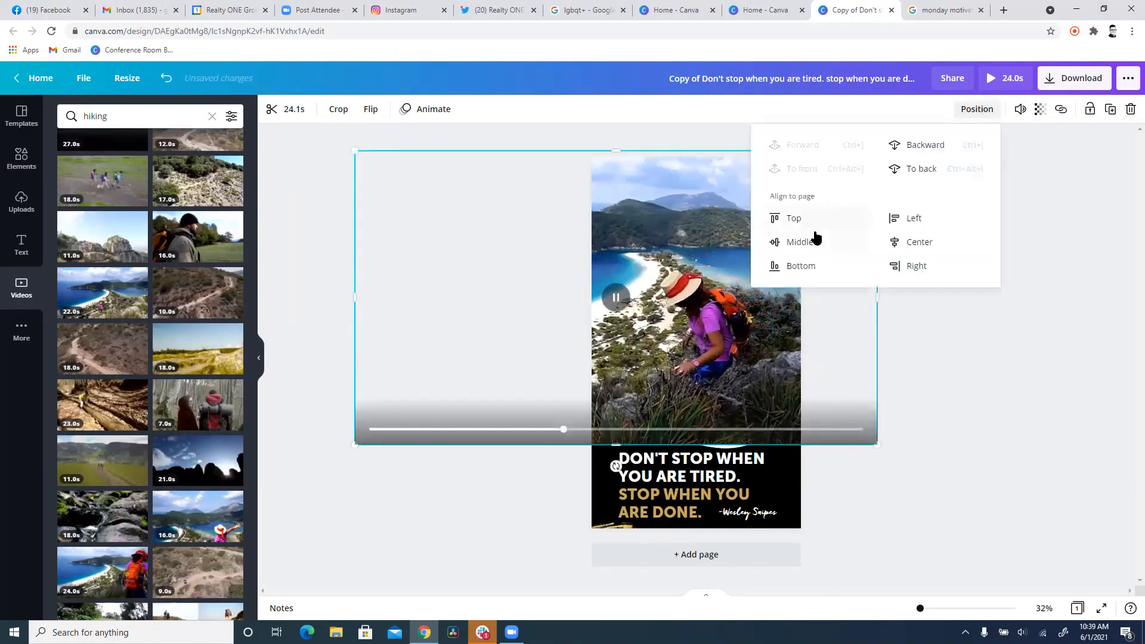
pyautogui.moveTo(594, 430); pyautogui.dragTo(824, 411)
pyautogui.press('Delete')
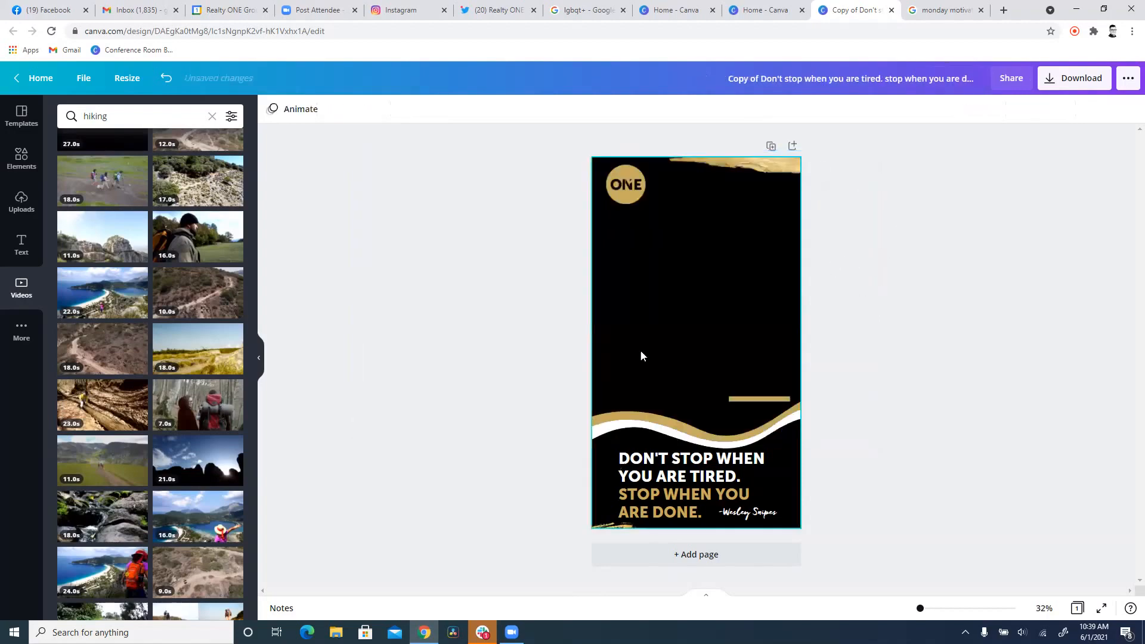
# Try the 16-second clip of the hiker in a sun hat overlooking the bay, enlarged above the quote, and delete it.
pyautogui.scroll(-2, 197, 387)
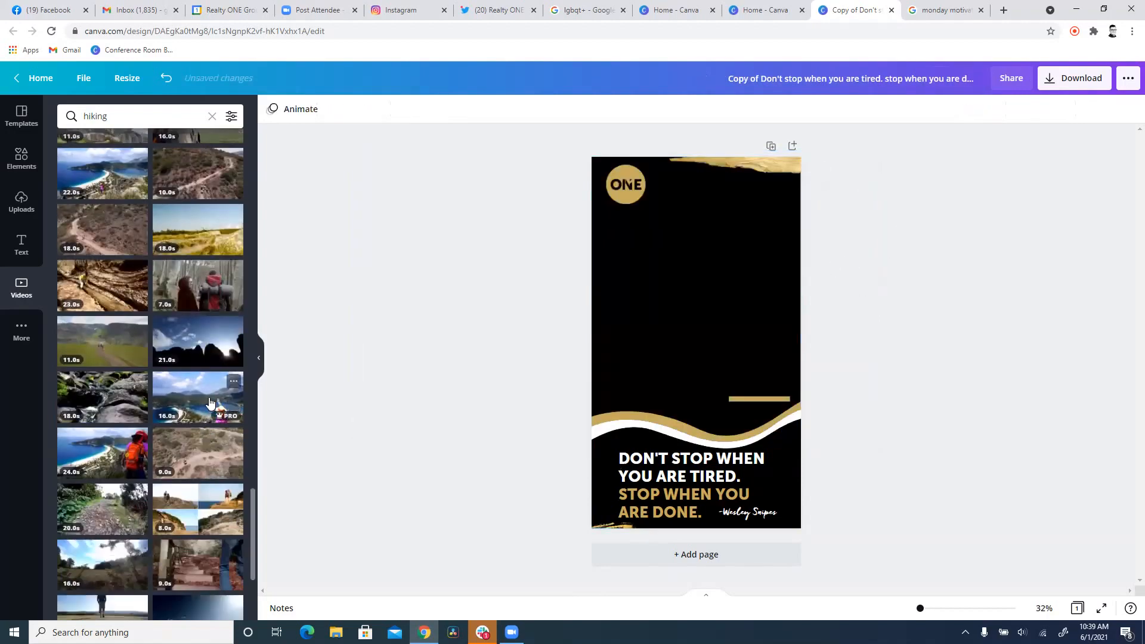
pyautogui.scroll(-3, 210, 404)
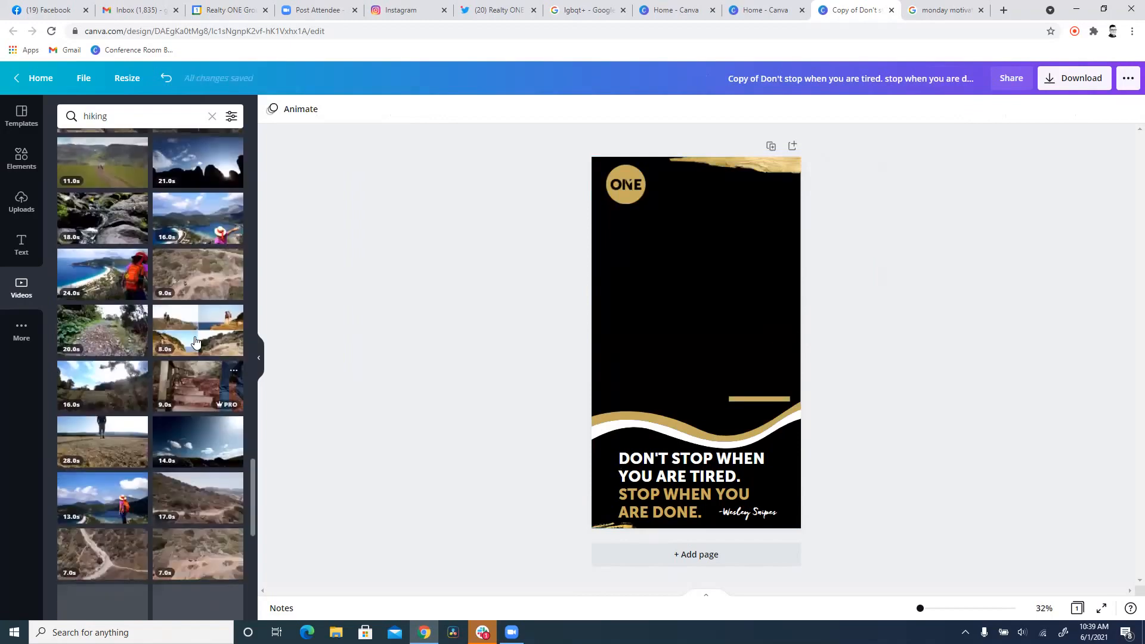
pyautogui.click(198, 226)
pyautogui.moveTo(699, 364)
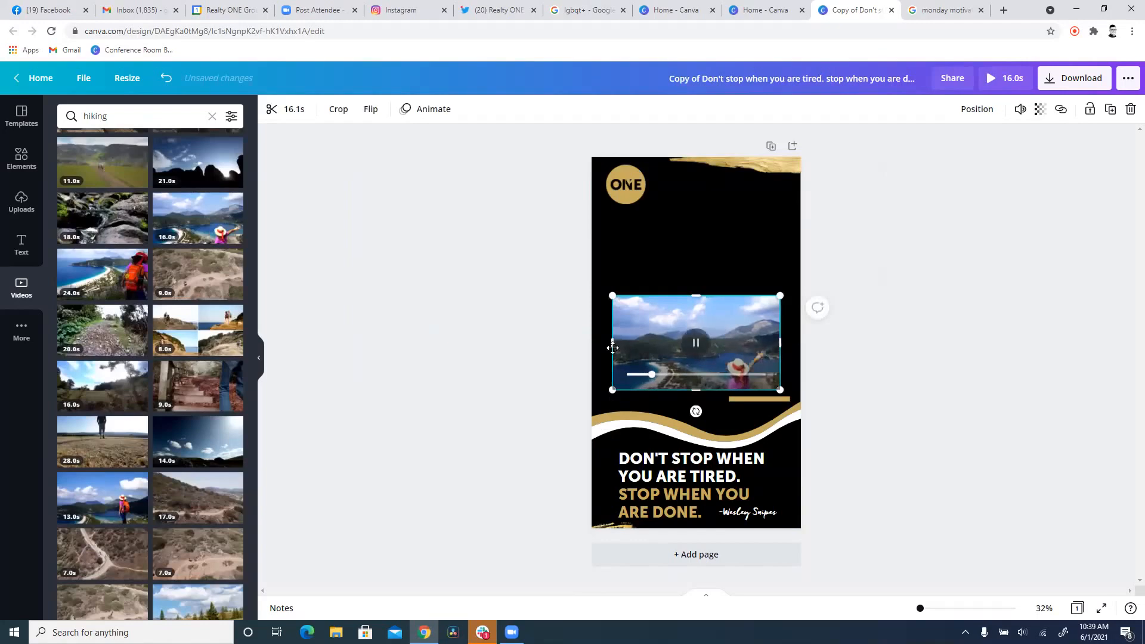
pyautogui.moveTo(613, 348); pyautogui.dragTo(542, 395)
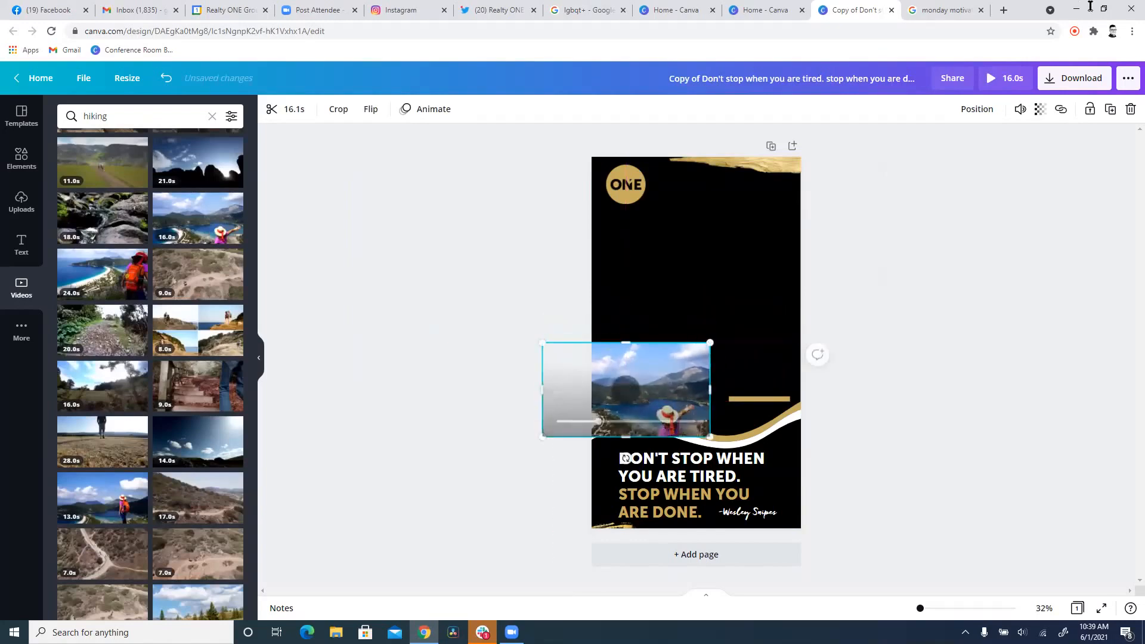
pyautogui.moveTo(710, 343); pyautogui.dragTo(1008, 94)
pyautogui.moveTo(936, 229); pyautogui.dragTo(789, 225)
pyautogui.press('Delete')
# Try the 10-second clip of two hikers sitting on a rock, enlarged over the area above the quote, and delete it.
pyautogui.scroll(-5, 129, 429)
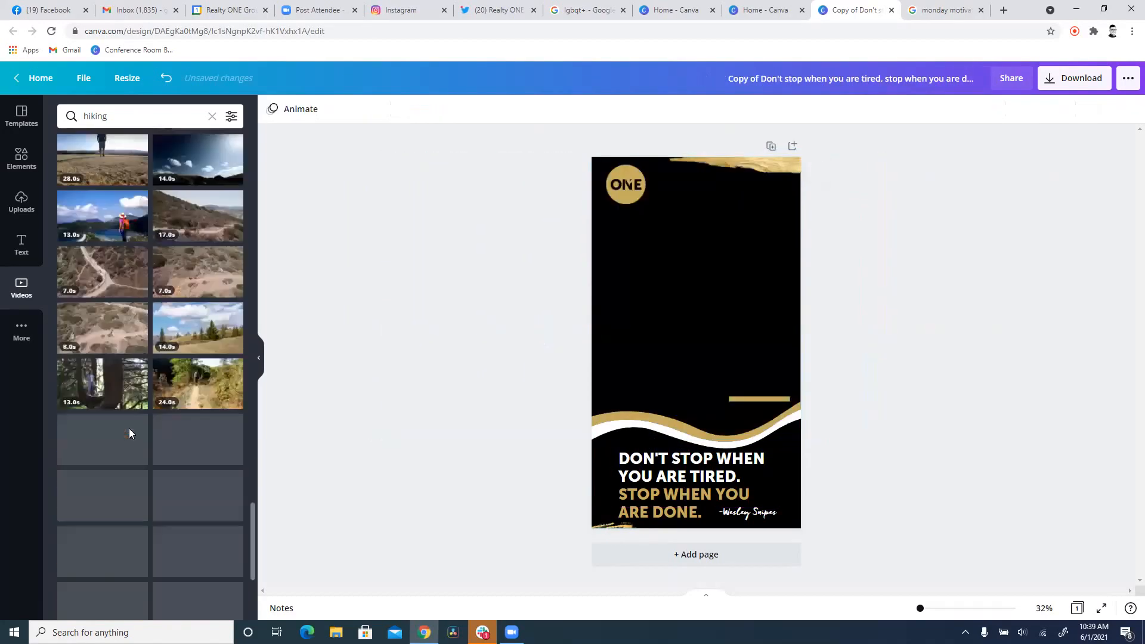
pyautogui.scroll(-5, 129, 429)
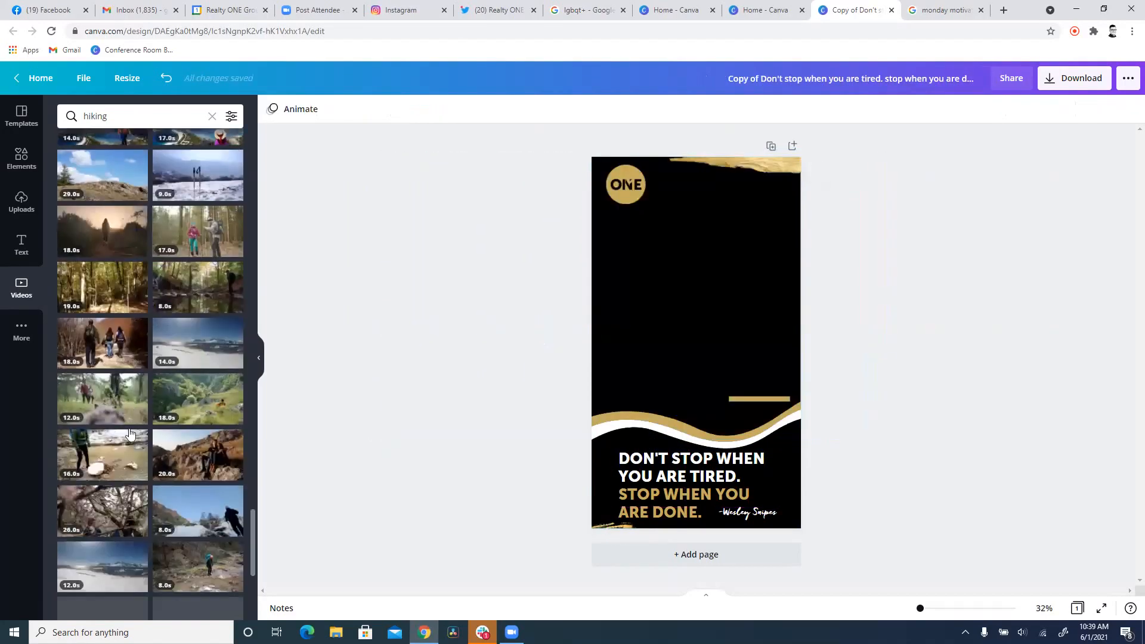
pyautogui.scroll(-5, 129, 433)
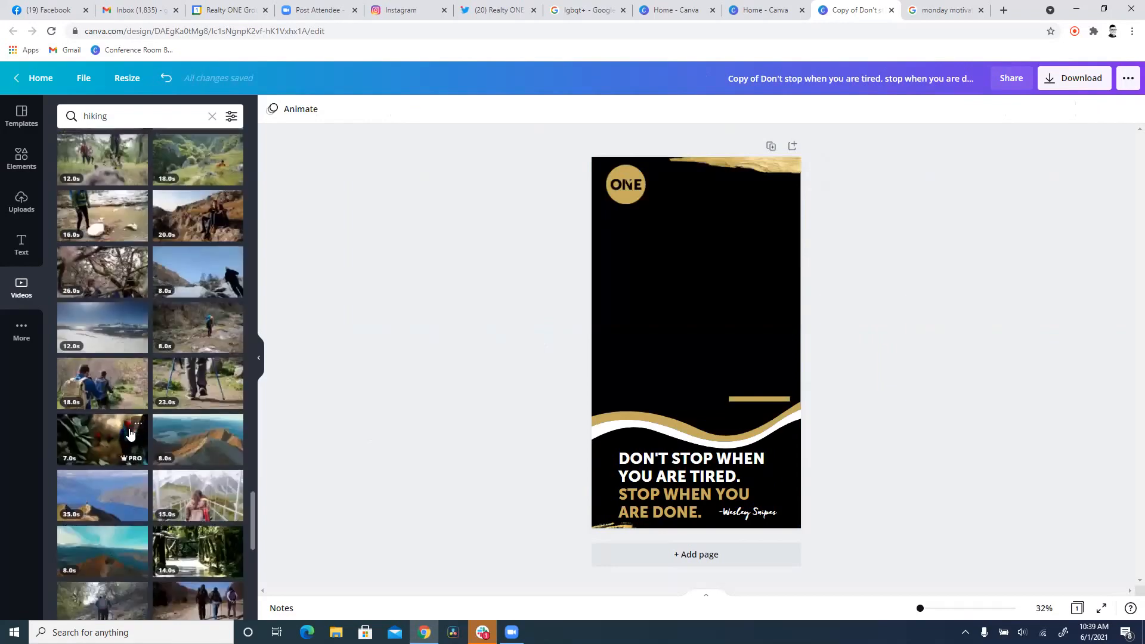
pyautogui.scroll(-10, 131, 433)
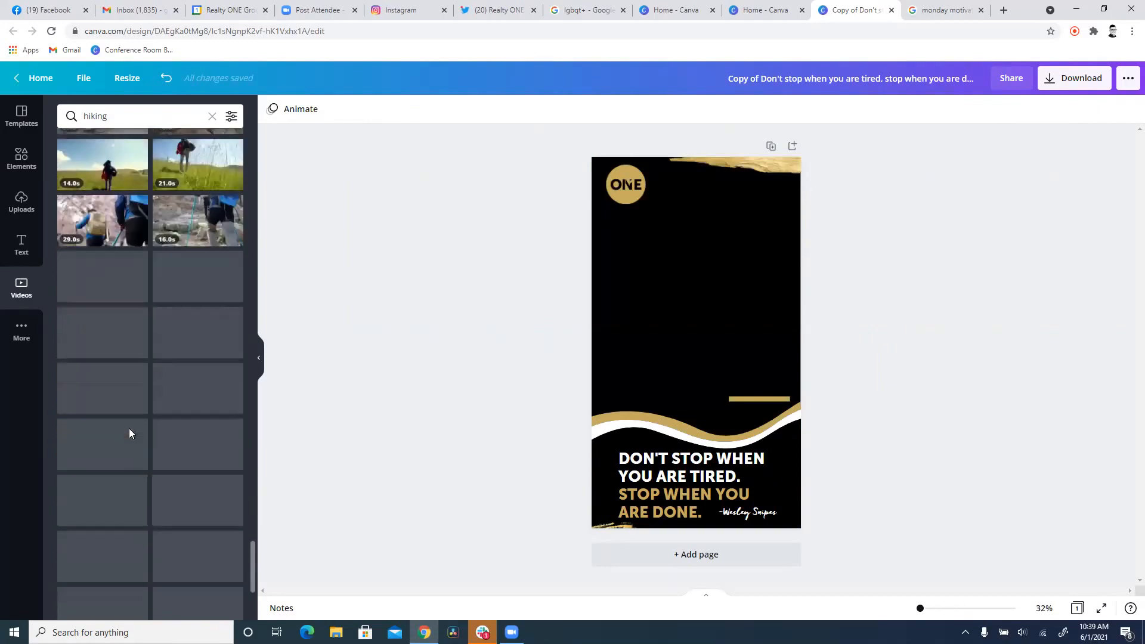
pyautogui.scroll(-5, 129, 433)
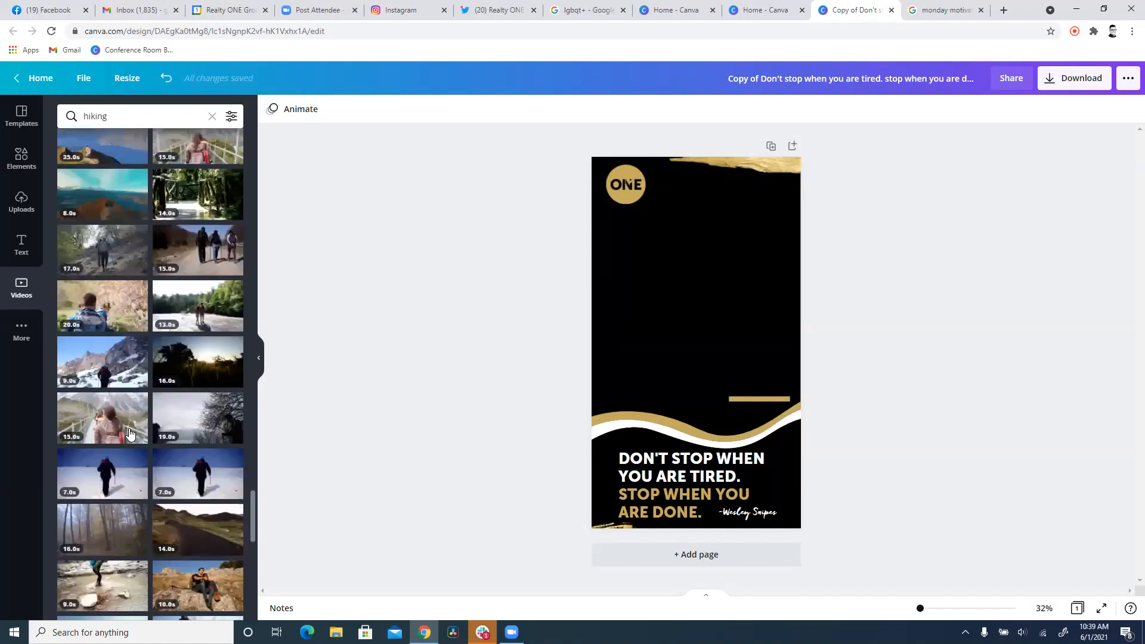
pyautogui.scroll(-3, 129, 434)
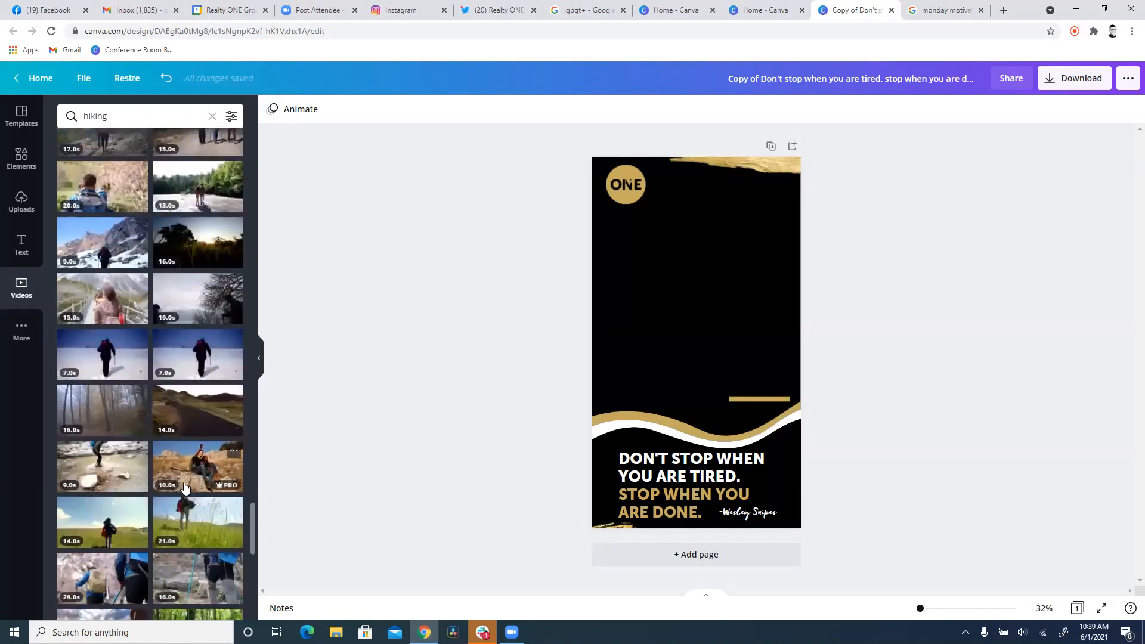
pyautogui.click(185, 471)
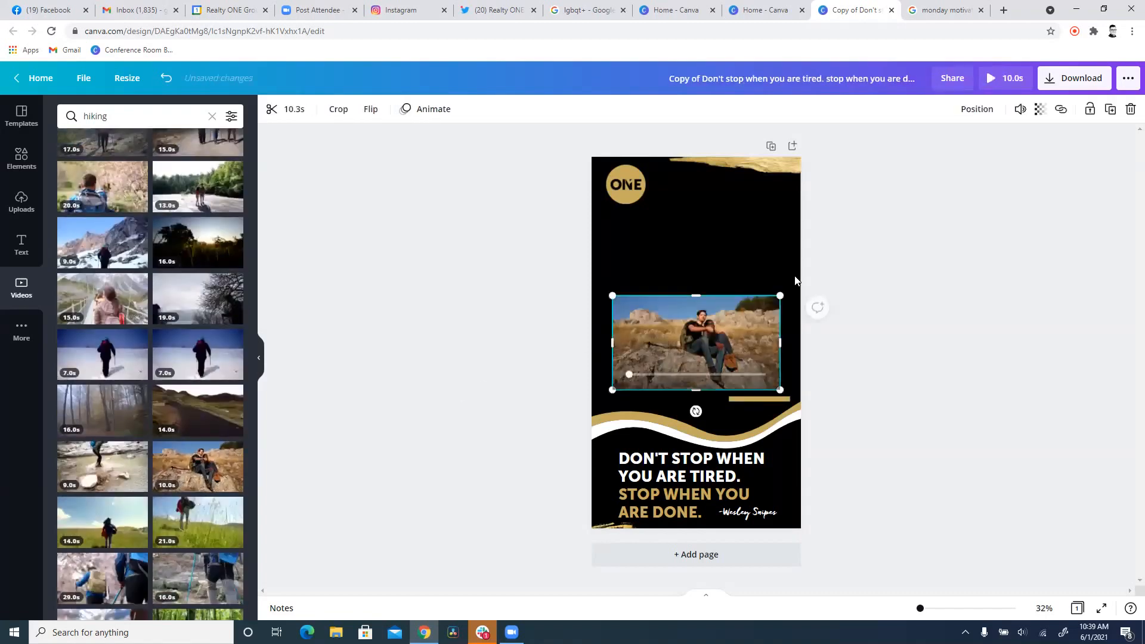
pyautogui.moveTo(781, 296); pyautogui.dragTo(953, 195)
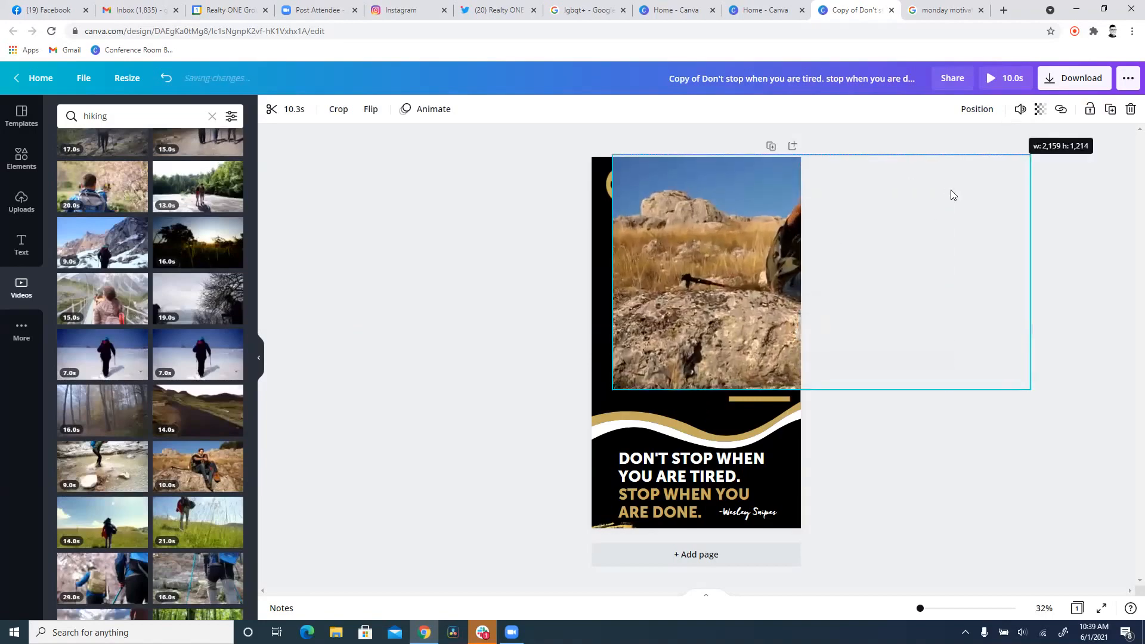
pyautogui.moveTo(612, 390); pyautogui.dragTo(529, 443)
pyautogui.moveTo(717, 340); pyautogui.dragTo(671, 341)
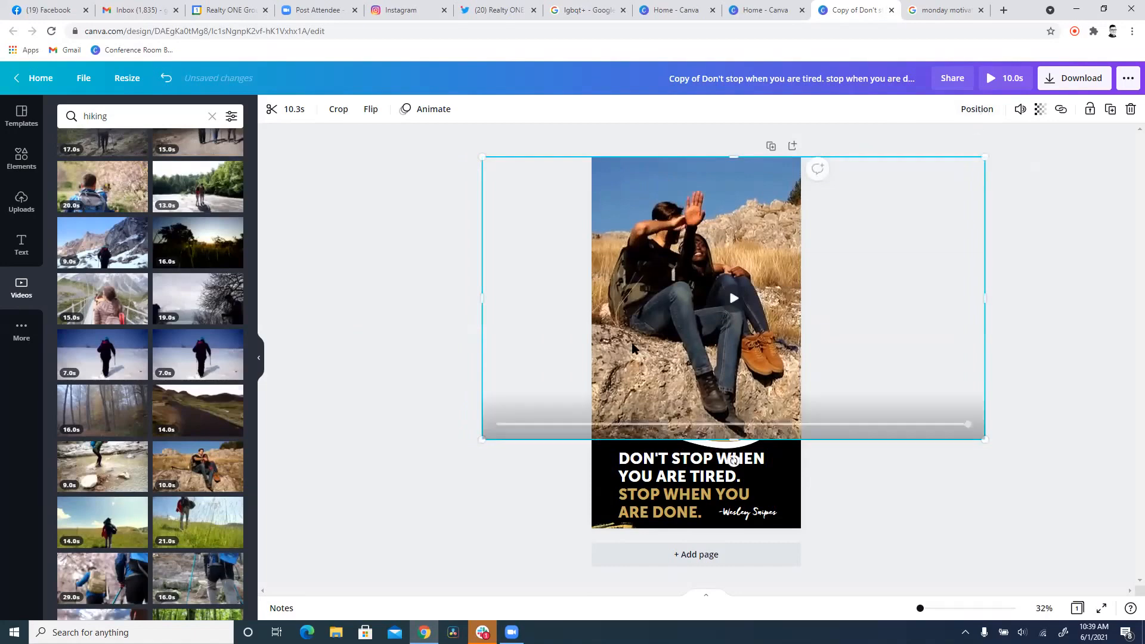
pyautogui.press('Delete')
# Add the 15-second clip of the person in orange with raised arms and enlarge it to cover the page above the quote.
pyautogui.scroll(-6, 242, 529)
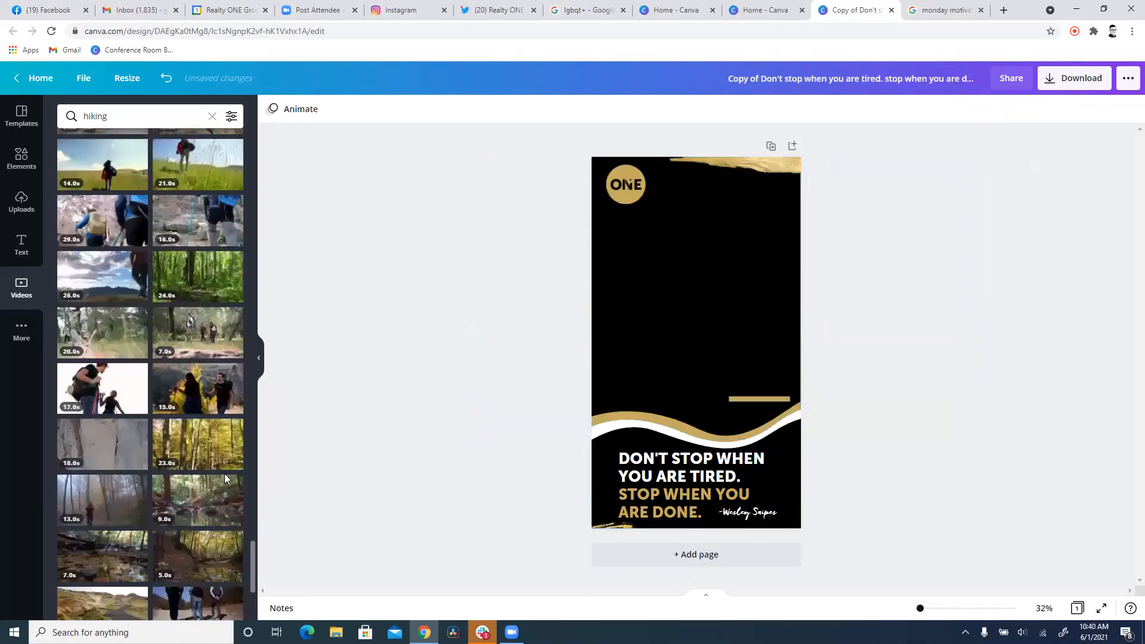
pyautogui.scroll(-4, 225, 478)
pyautogui.scroll(-8, 224, 478)
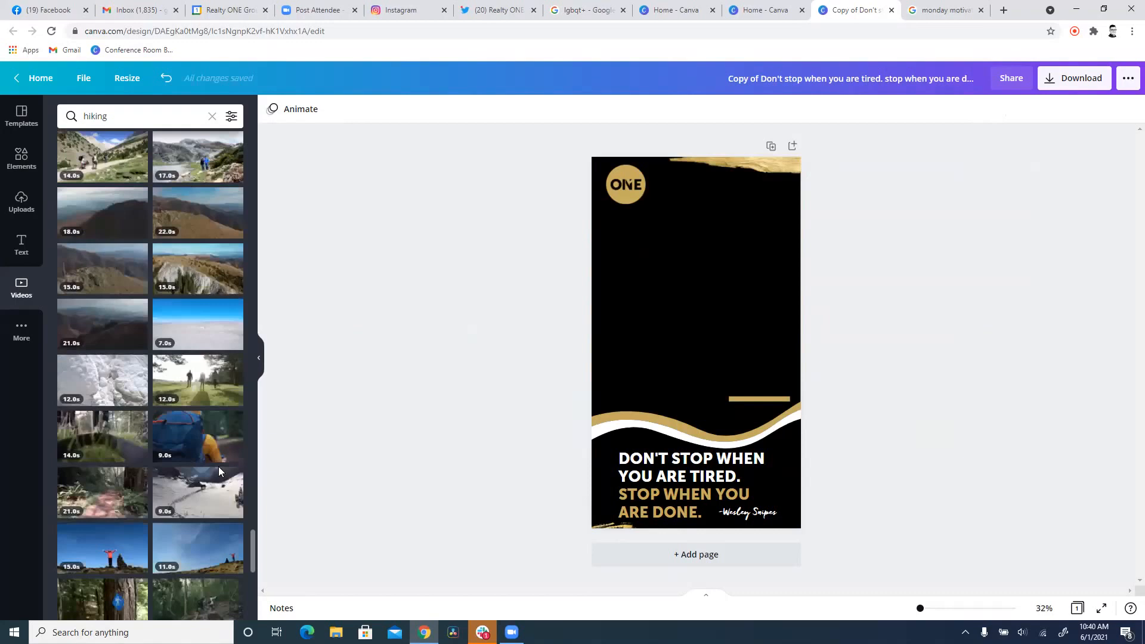
pyautogui.scroll(-5, 219, 467)
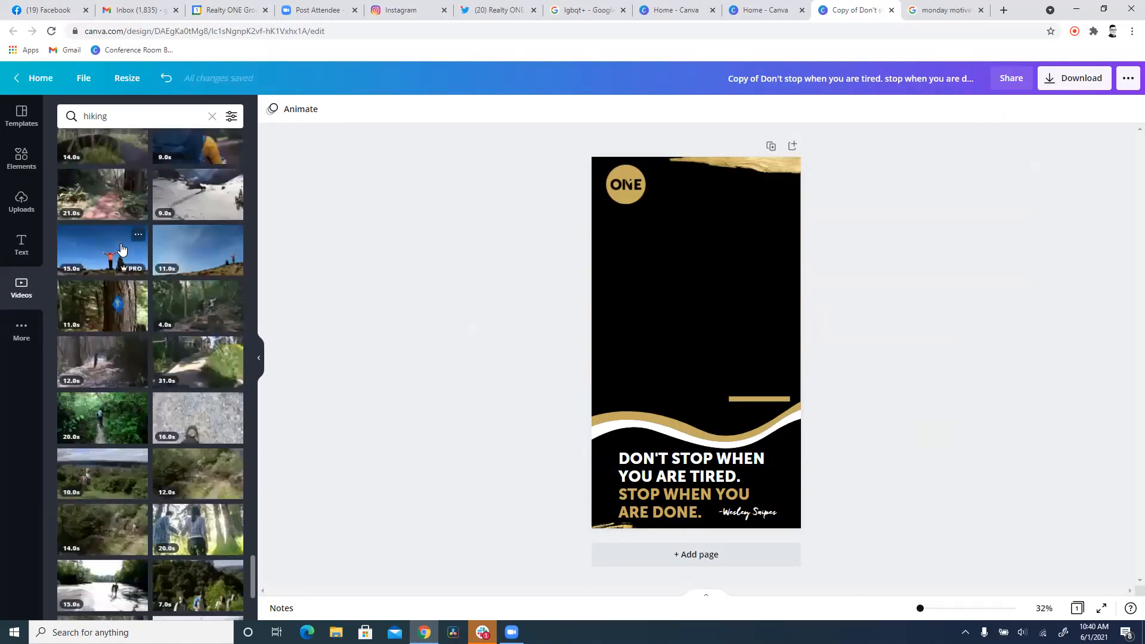
pyautogui.moveTo(121, 248); pyautogui.dragTo(679, 358)
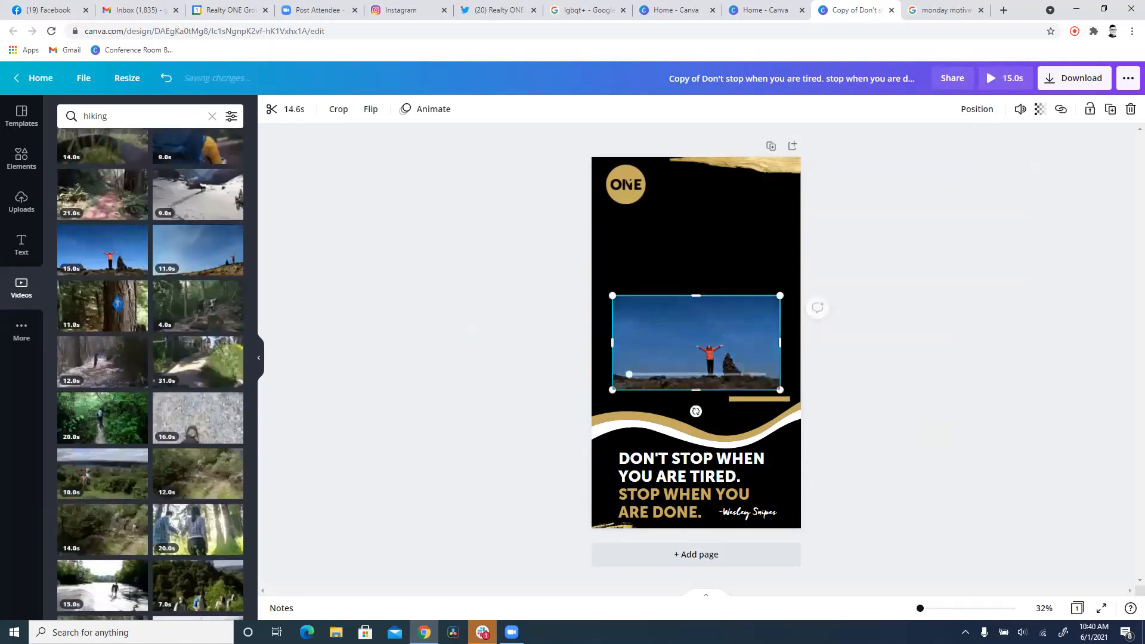
pyautogui.moveTo(940, 206); pyautogui.dragTo(1041, 149)
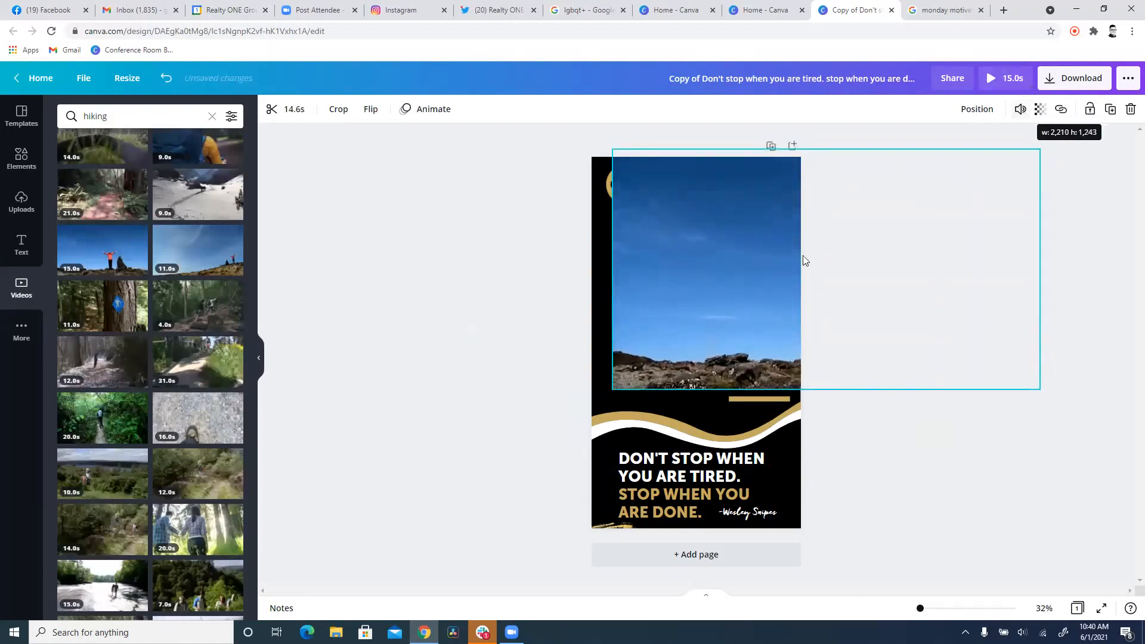
pyautogui.moveTo(613, 388); pyautogui.dragTo(558, 468)
pyautogui.moveTo(584, 371); pyautogui.dragTo(542, 380)
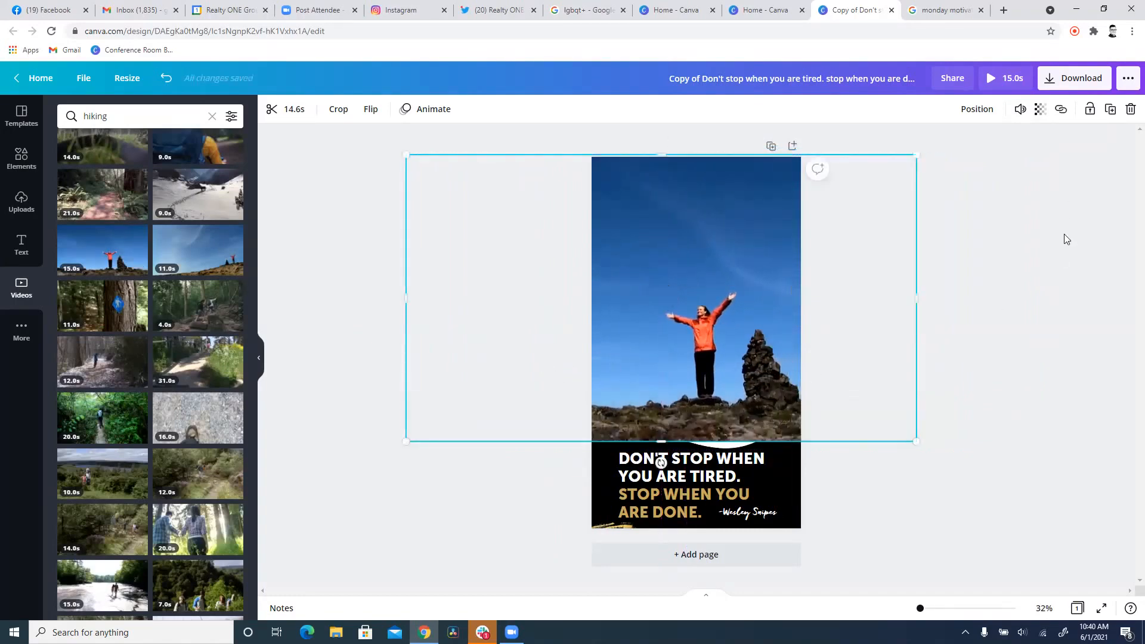
# Send the raised-arms video backward two levels, behind the wavy shape, gold brush stroke and ONE logo.
pyautogui.click(978, 110)
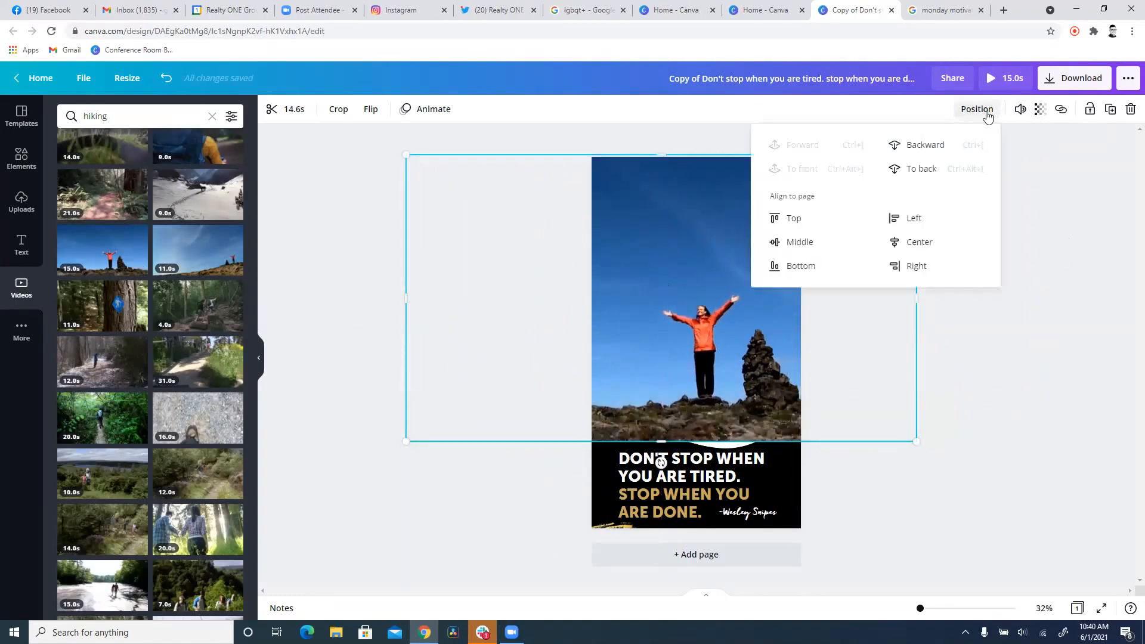
pyautogui.click(917, 147)
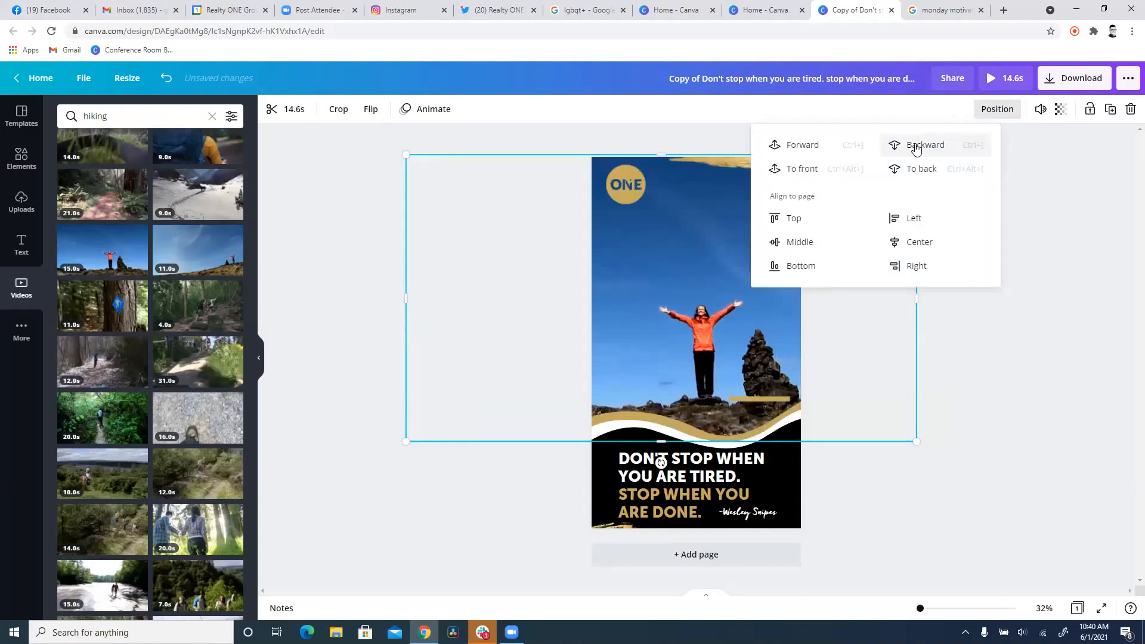
pyautogui.click(917, 146)
pyautogui.click(979, 373)
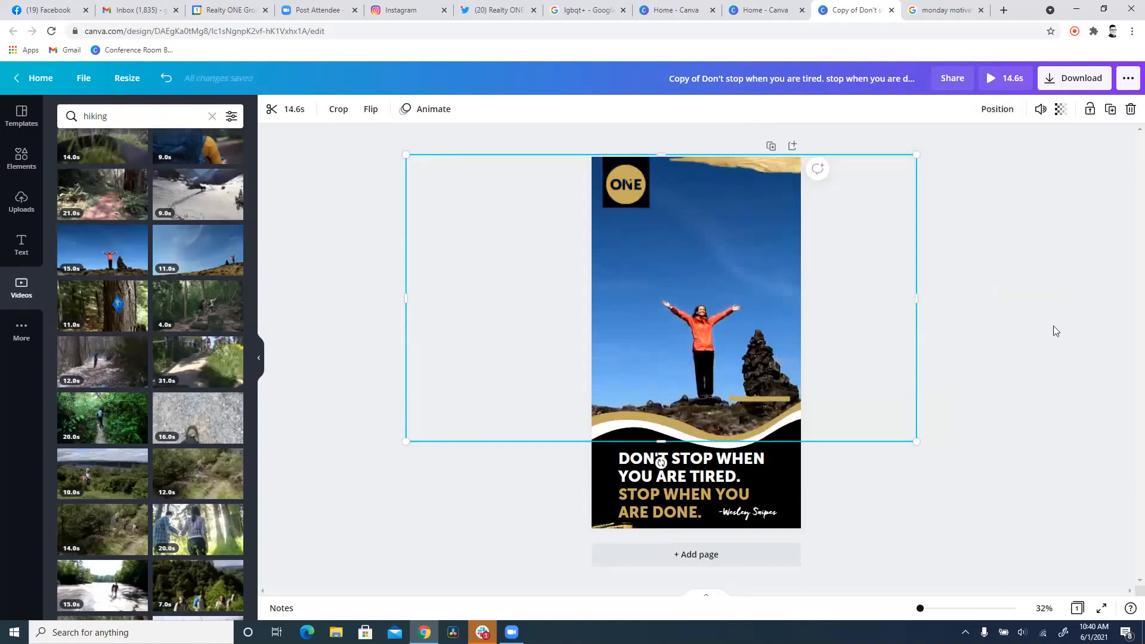
pyautogui.click(1005, 349)
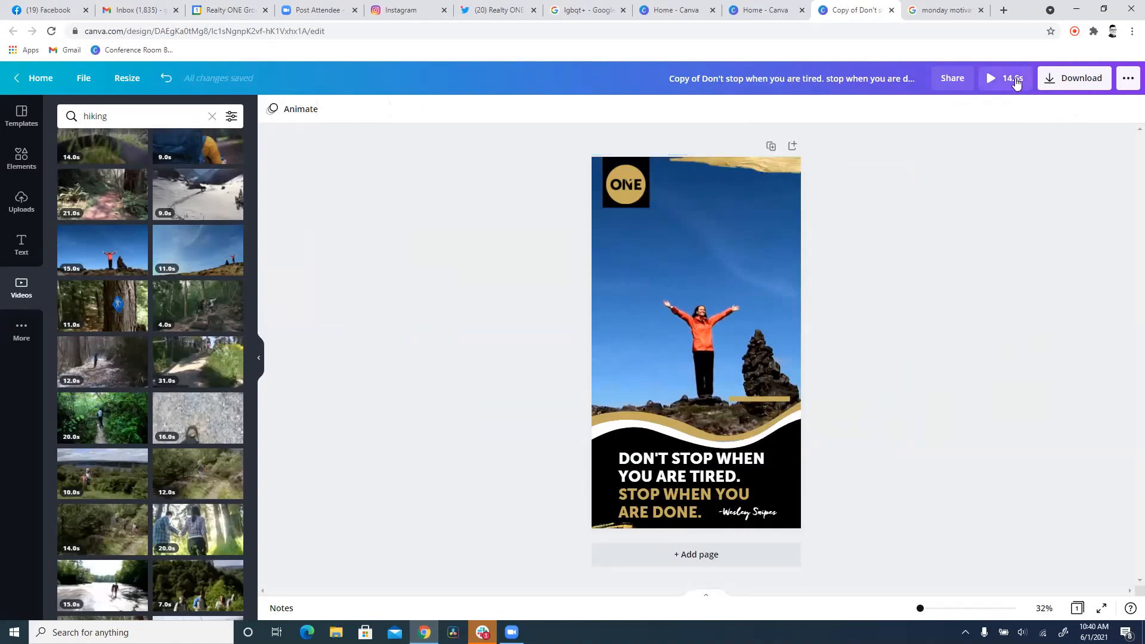
# Trim the end of the raised-arms video so the clip lasts 10.0 seconds.
pyautogui.click(624, 341)
pyautogui.click(305, 107)
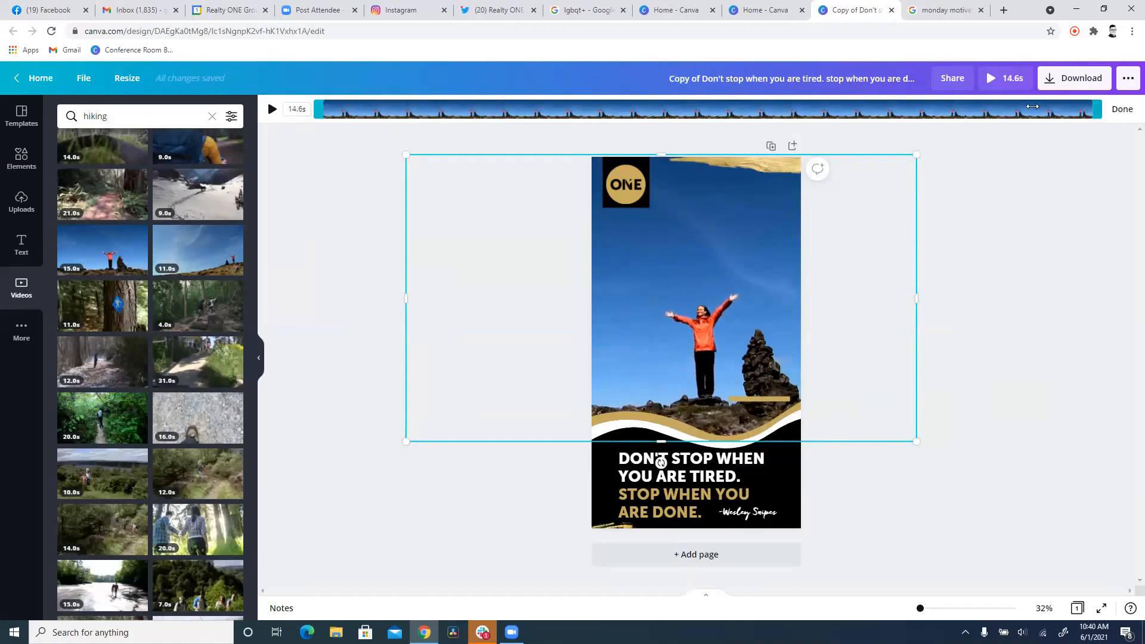
pyautogui.moveTo(1097, 109); pyautogui.dragTo(859, 102)
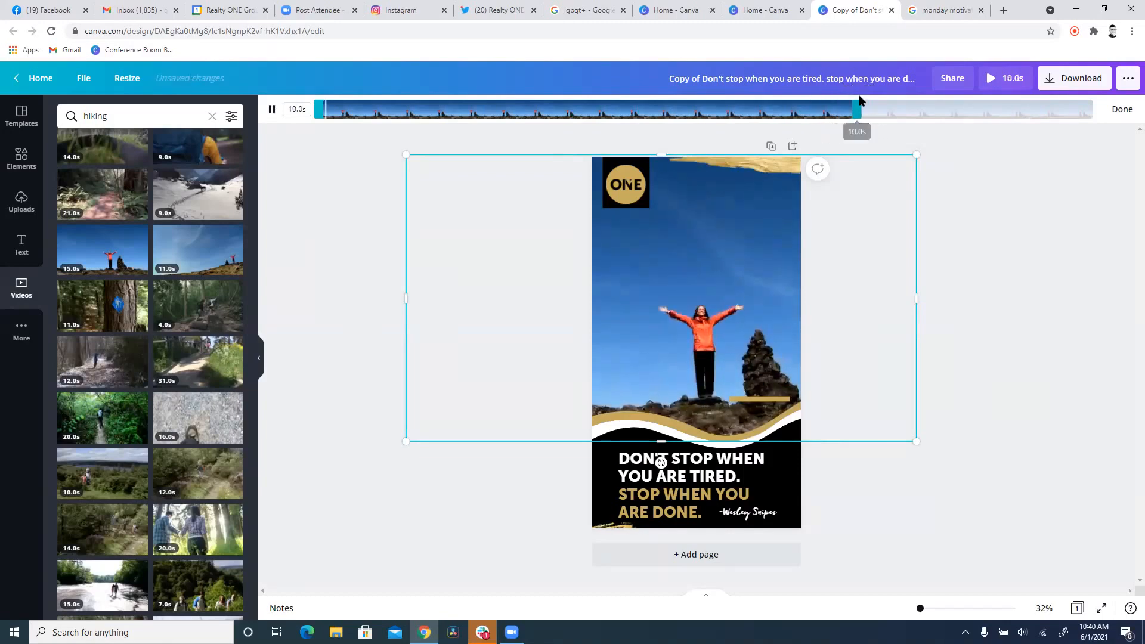
pyautogui.click(1121, 109)
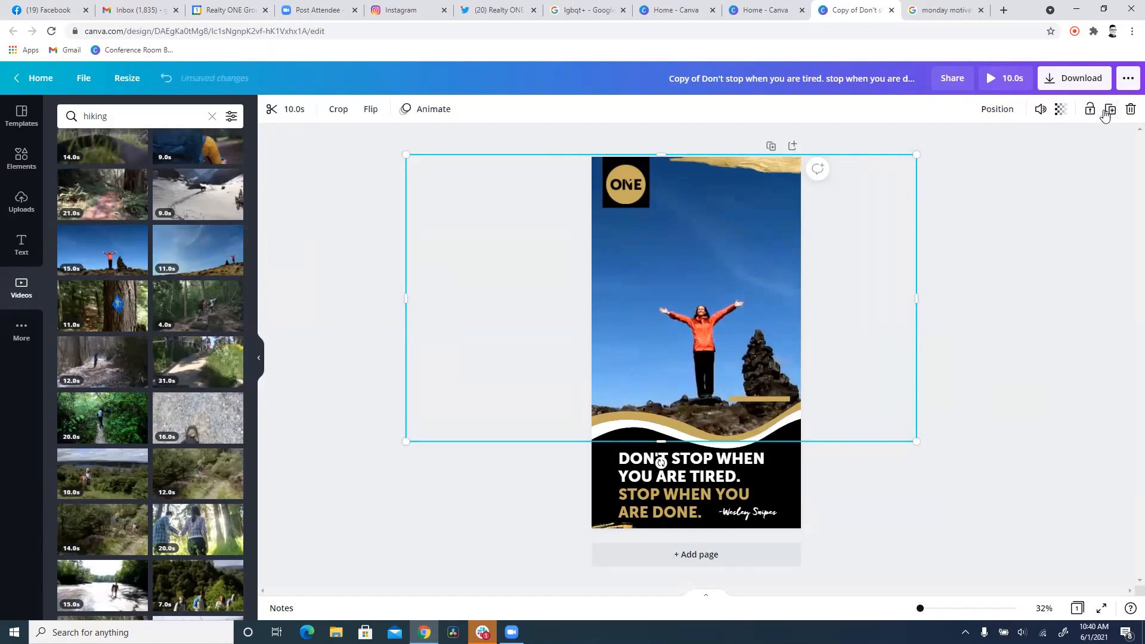
pyautogui.click(1097, 274)
# Return to the home page and open the original design "Don't stop when you are tired. stop when you are done.".
pyautogui.click(38, 82)
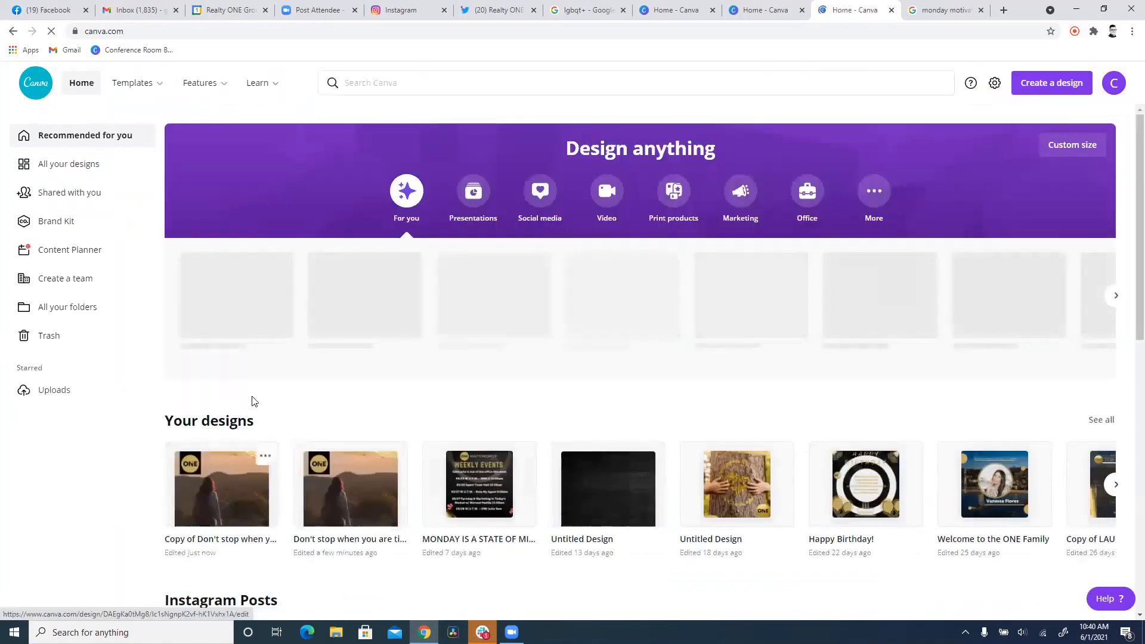
pyautogui.click(359, 486)
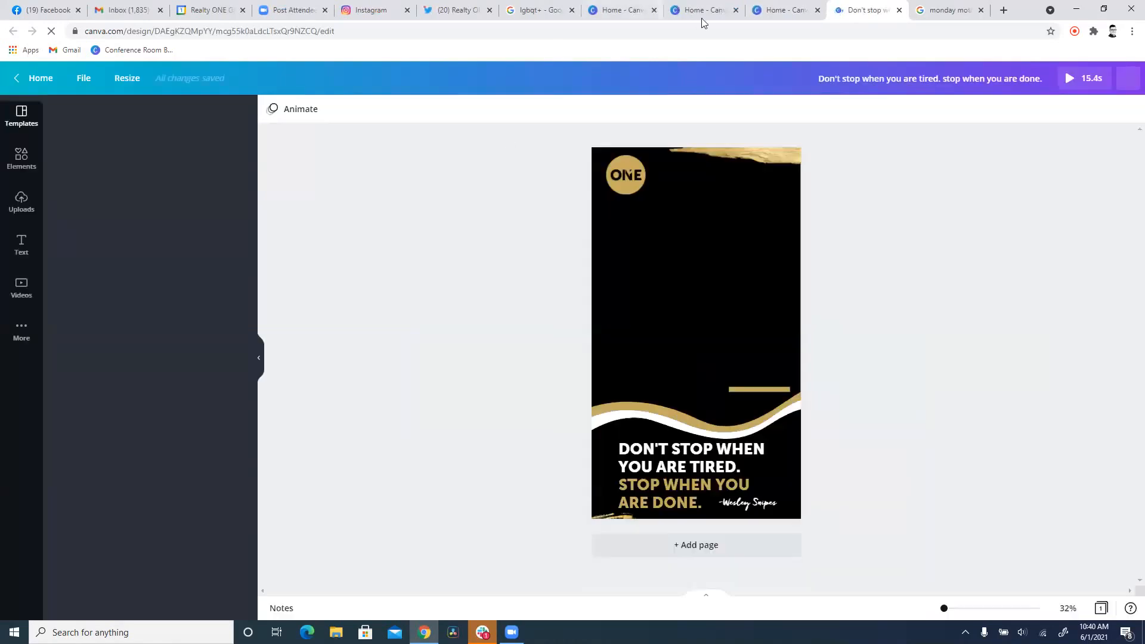
# Close the two spare Canva home tabs and preview the reopened original design.
pyautogui.click(735, 10)
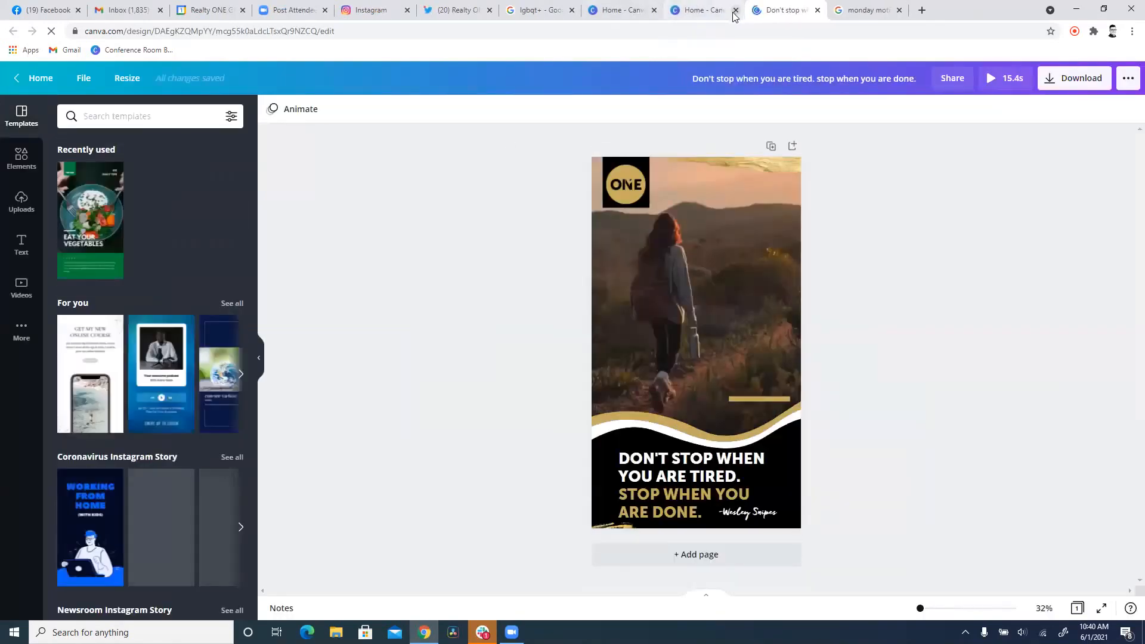
pyautogui.click(736, 10)
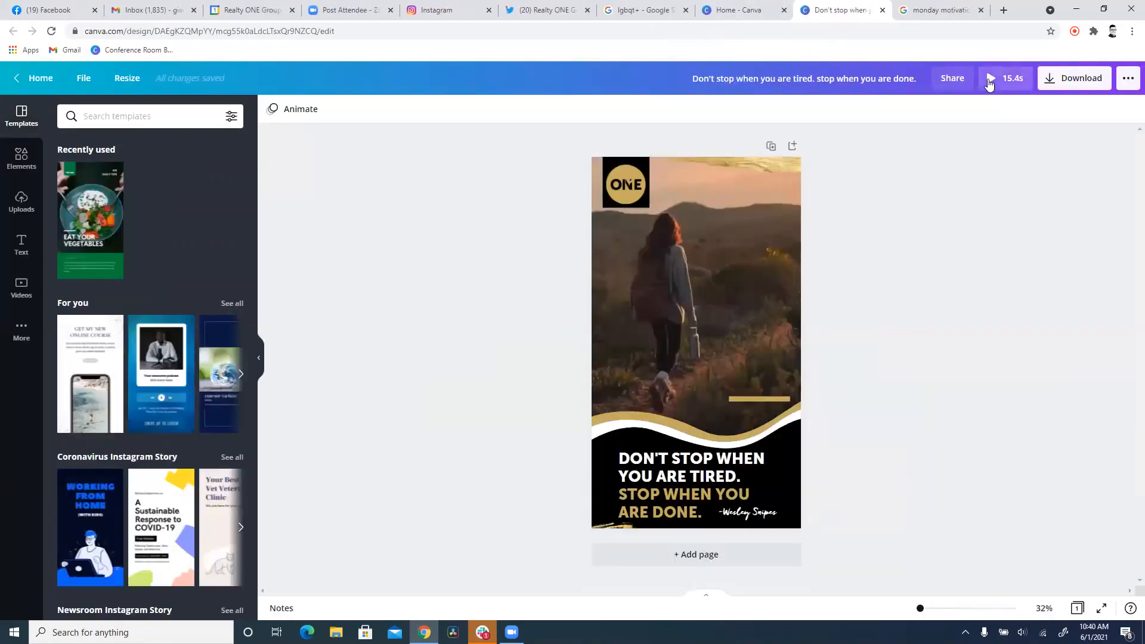
pyautogui.click(992, 78)
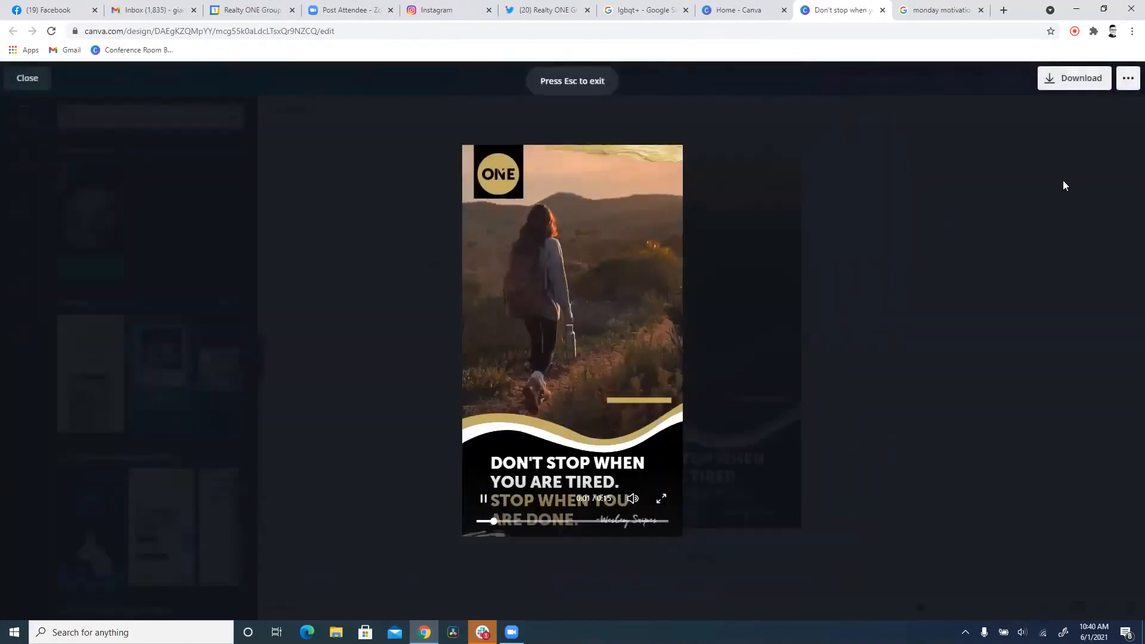
pyautogui.press('Escape')
# Trim the end of the walking woman video so the clip lasts 10.0 seconds.
pyautogui.click(673, 235)
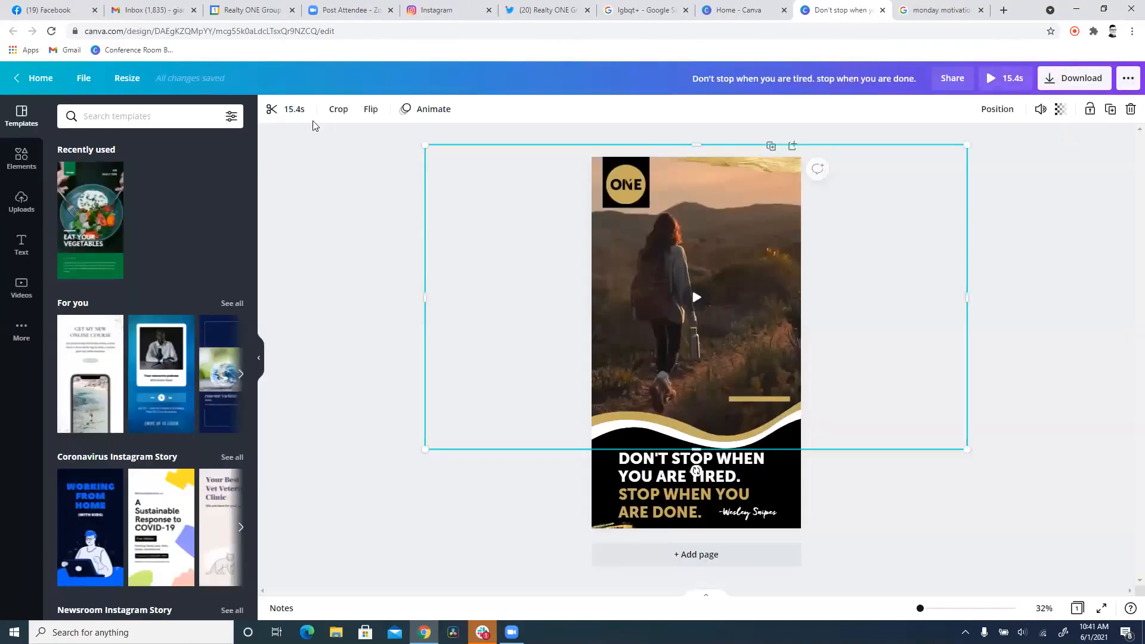
pyautogui.click(276, 115)
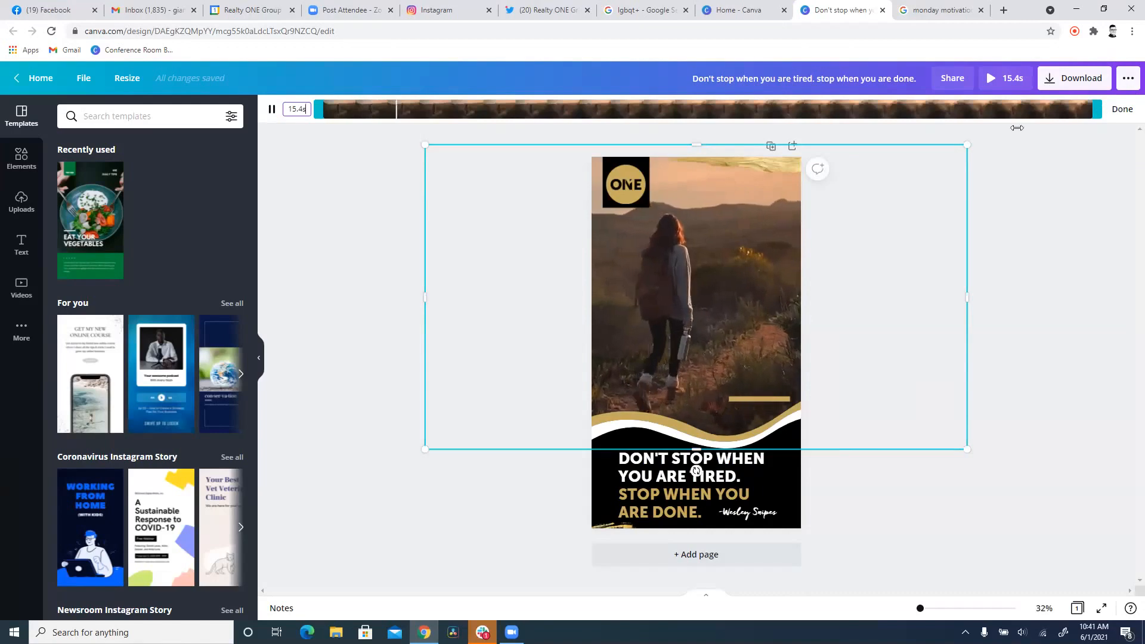
pyautogui.moveTo(852, 109); pyautogui.dragTo(830, 111)
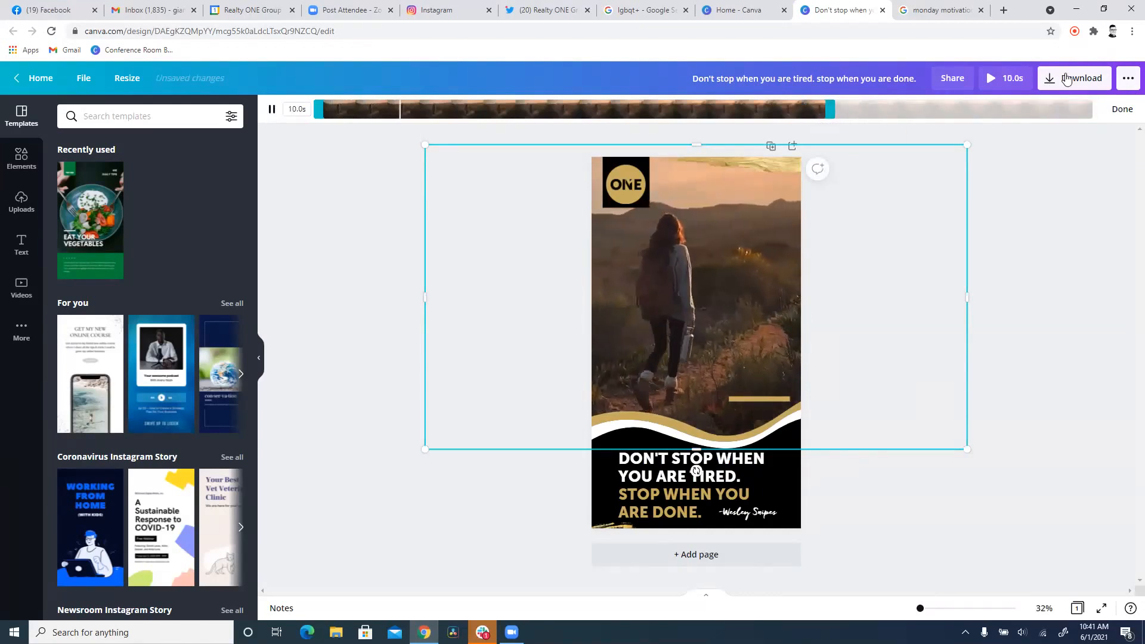
pyautogui.click(1119, 111)
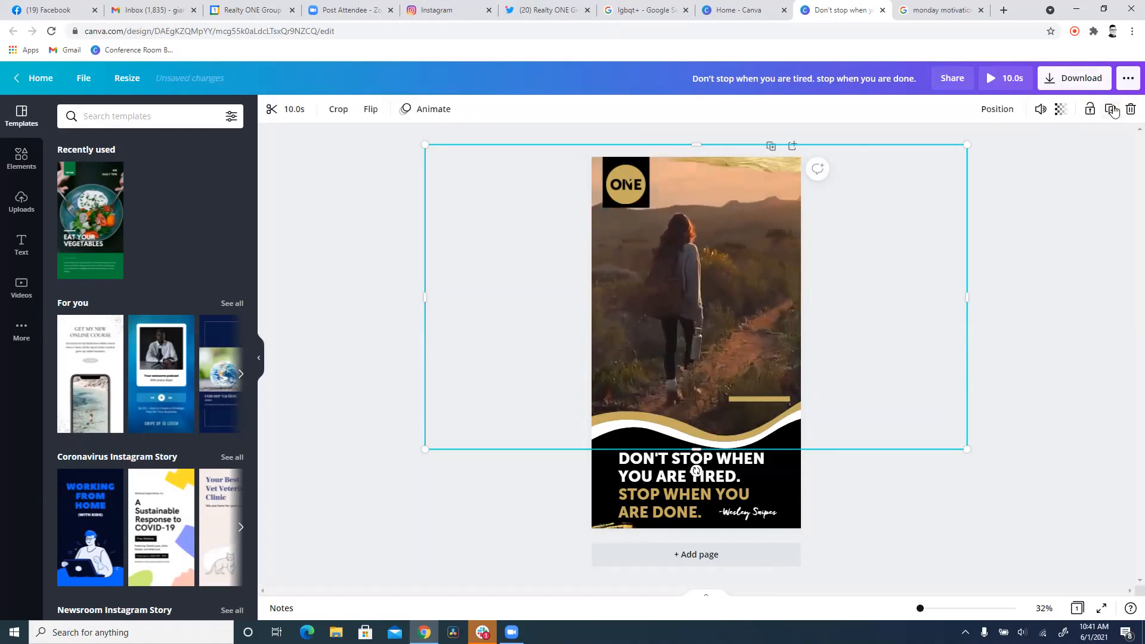
pyautogui.click(1090, 178)
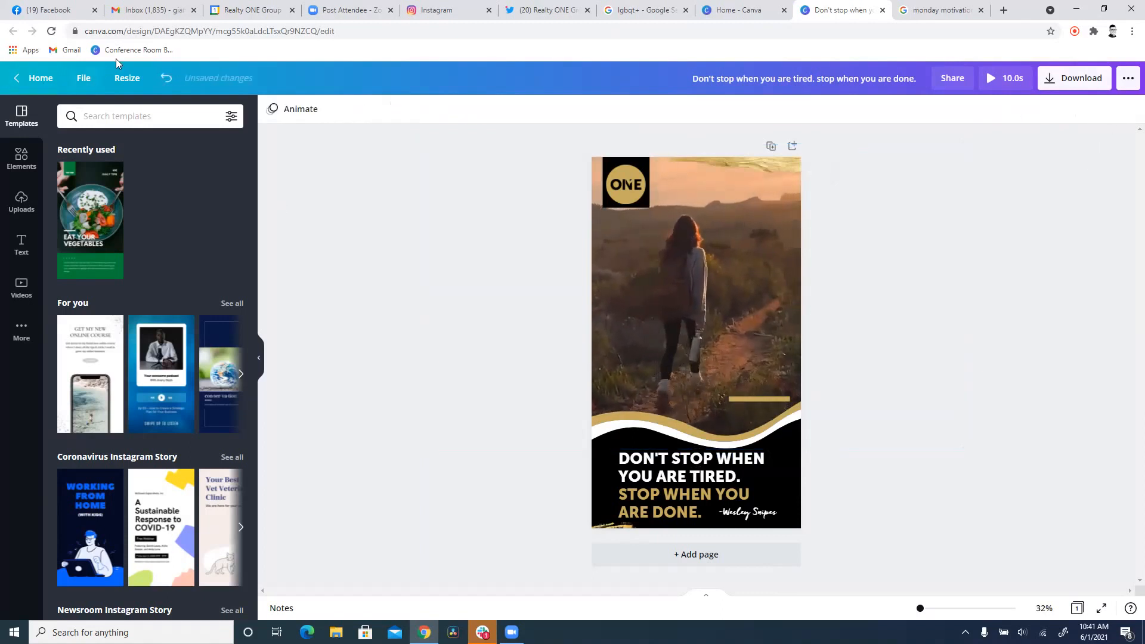
# Return to the home page, close the duplicate home tab and open "Copy of Don't stop when you are tired. stop when you are done.".
pyautogui.click(40, 78)
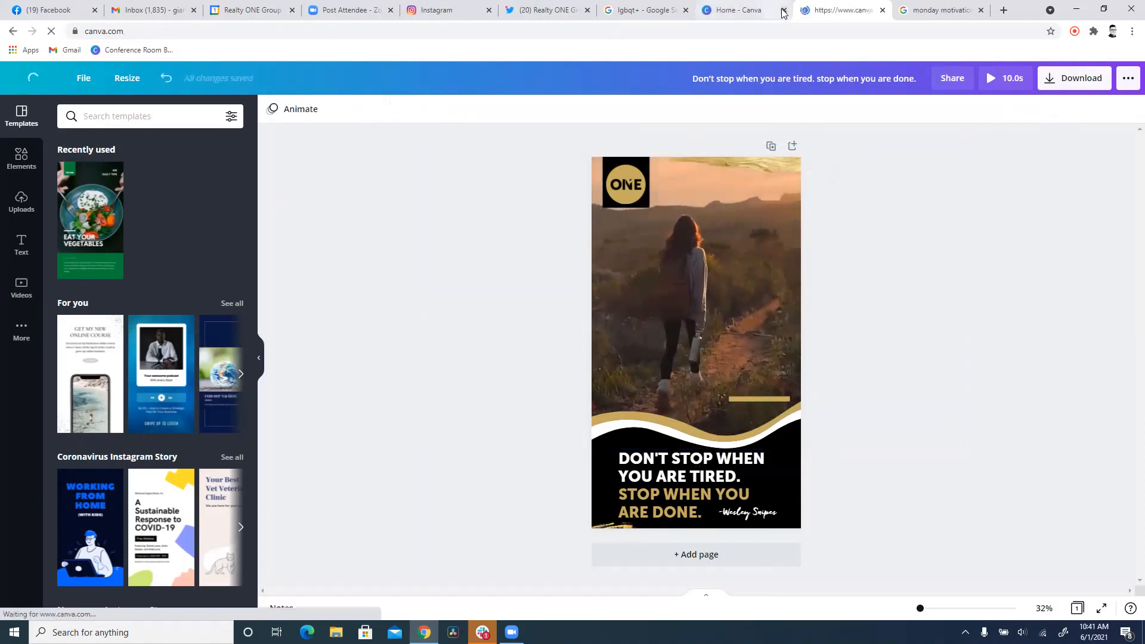
pyautogui.click(784, 10)
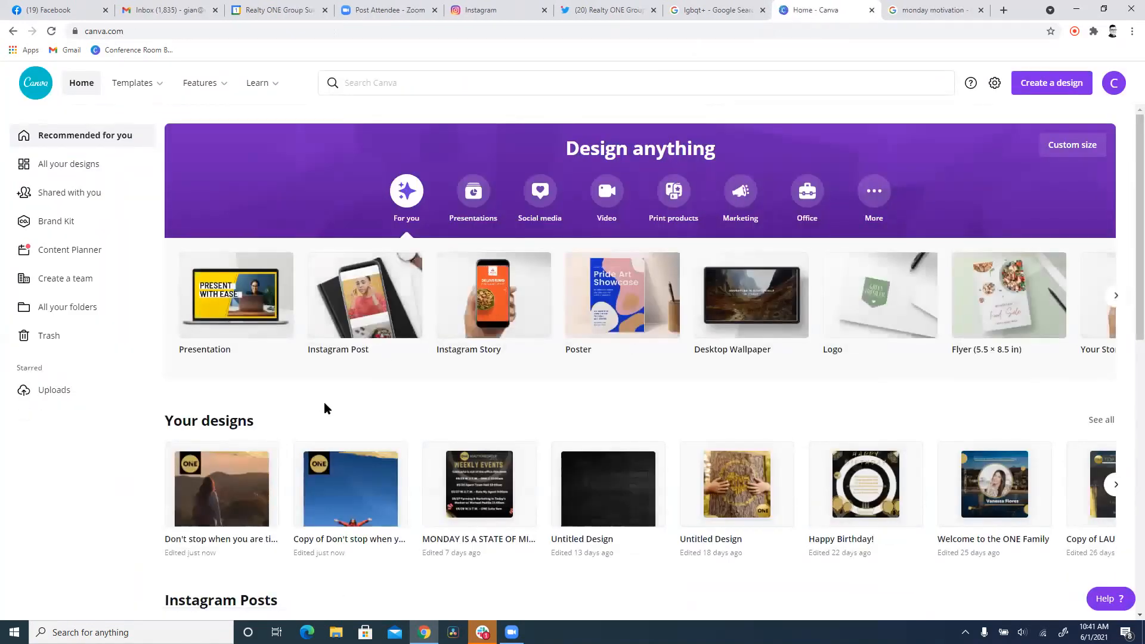
pyautogui.scroll(-2, 330, 386)
pyautogui.scroll(-3, 330, 386)
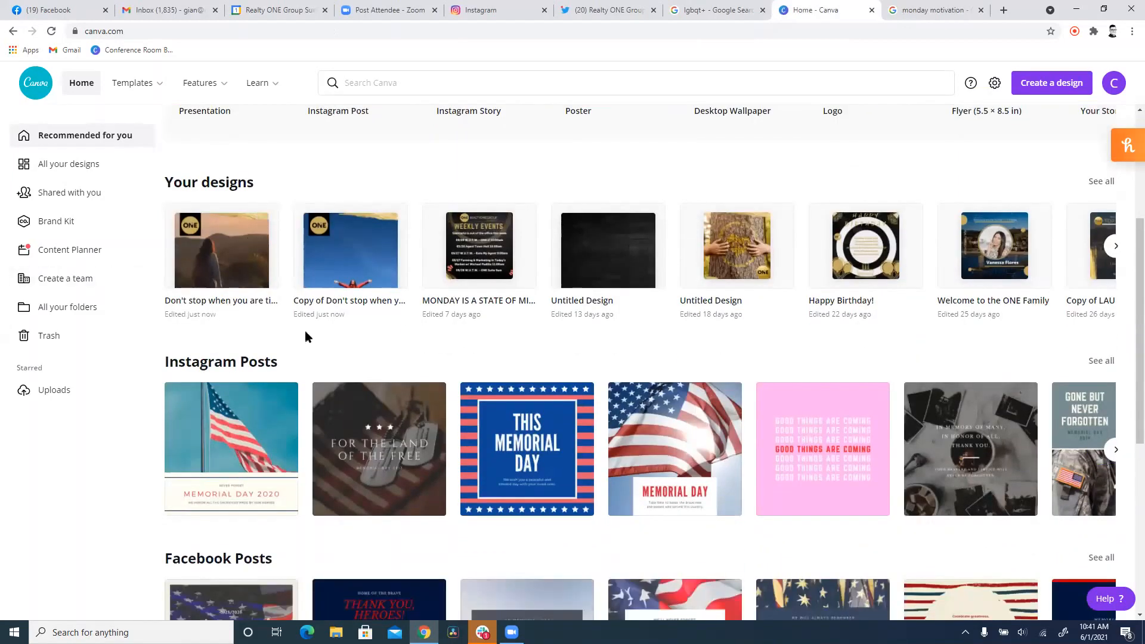
pyautogui.click(361, 253)
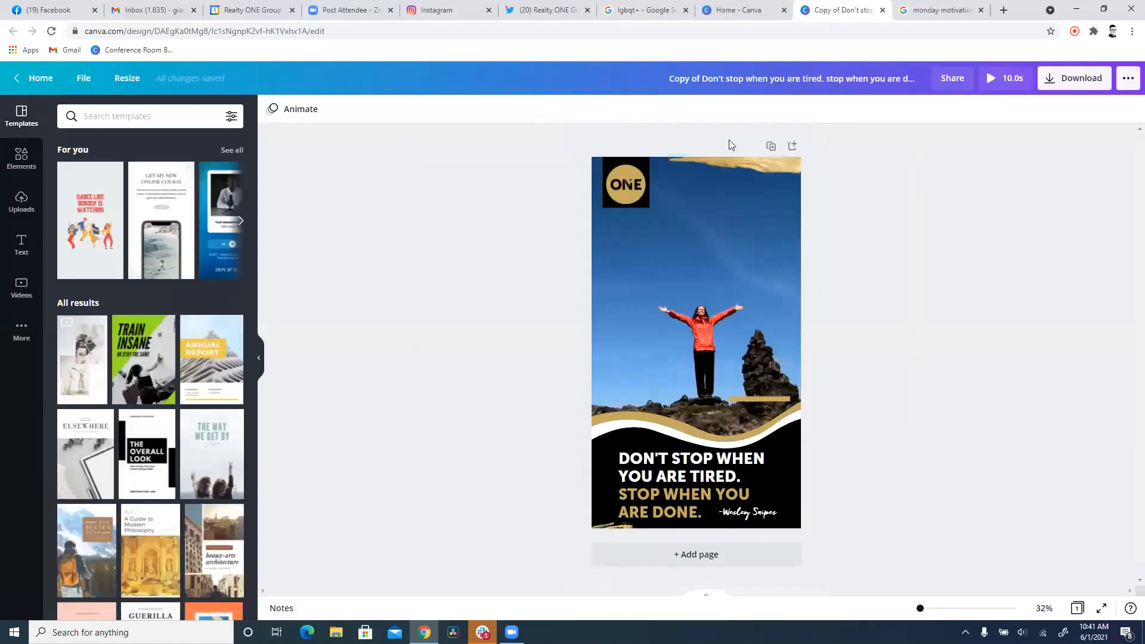
# Switch to TikTok in a new browser tab and open the rog_summit profile.
pyautogui.click(1003, 11)
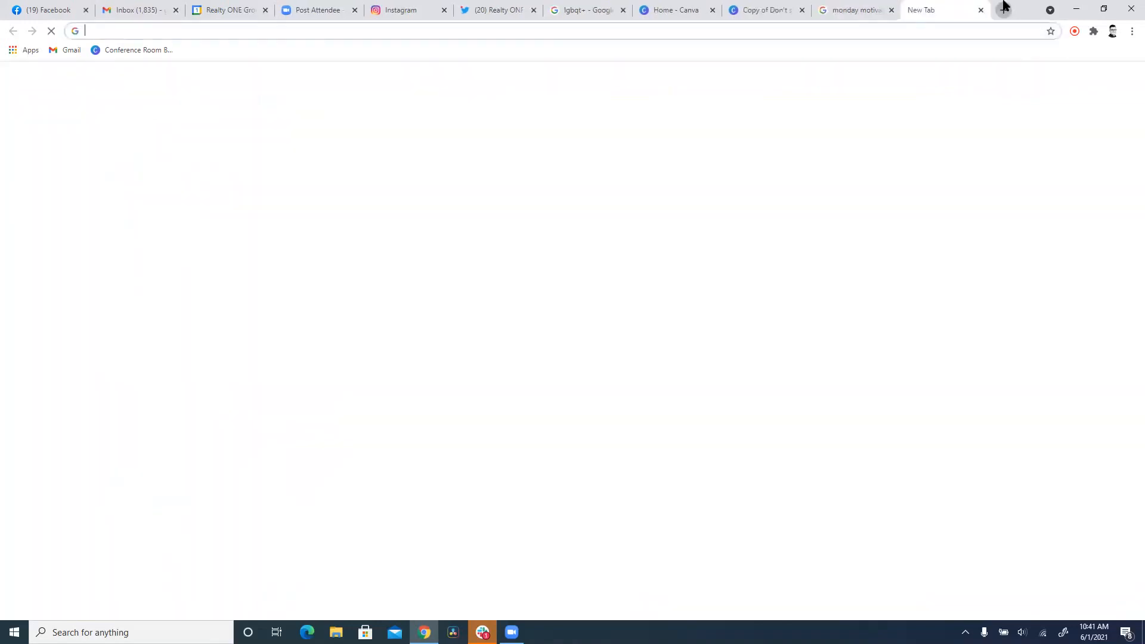
pyautogui.write('tik')
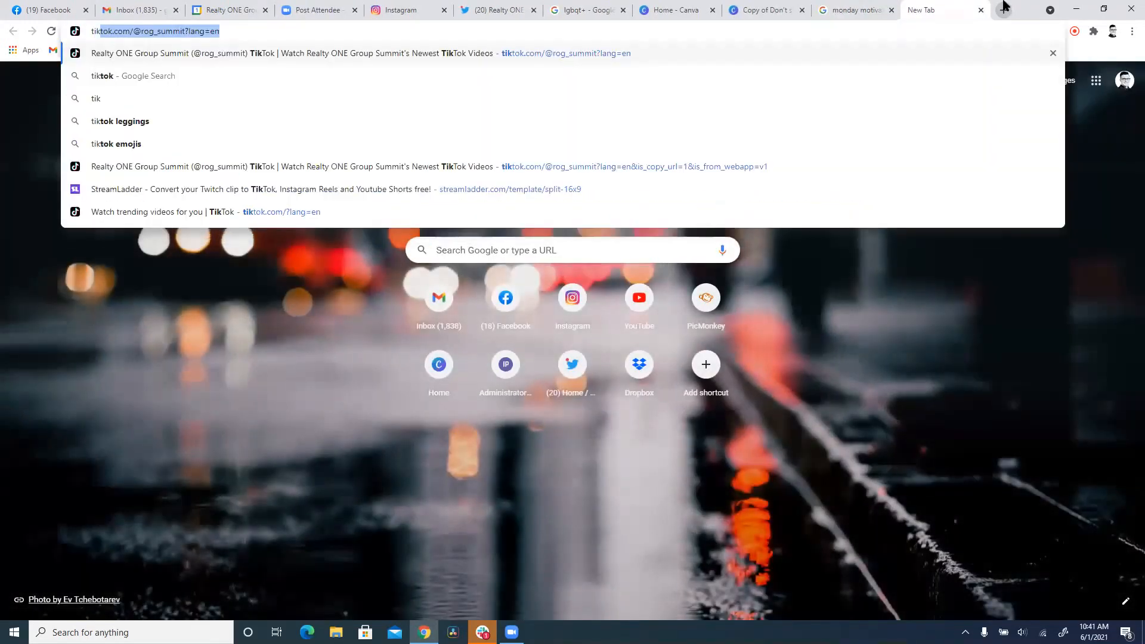
pyautogui.press('Return')
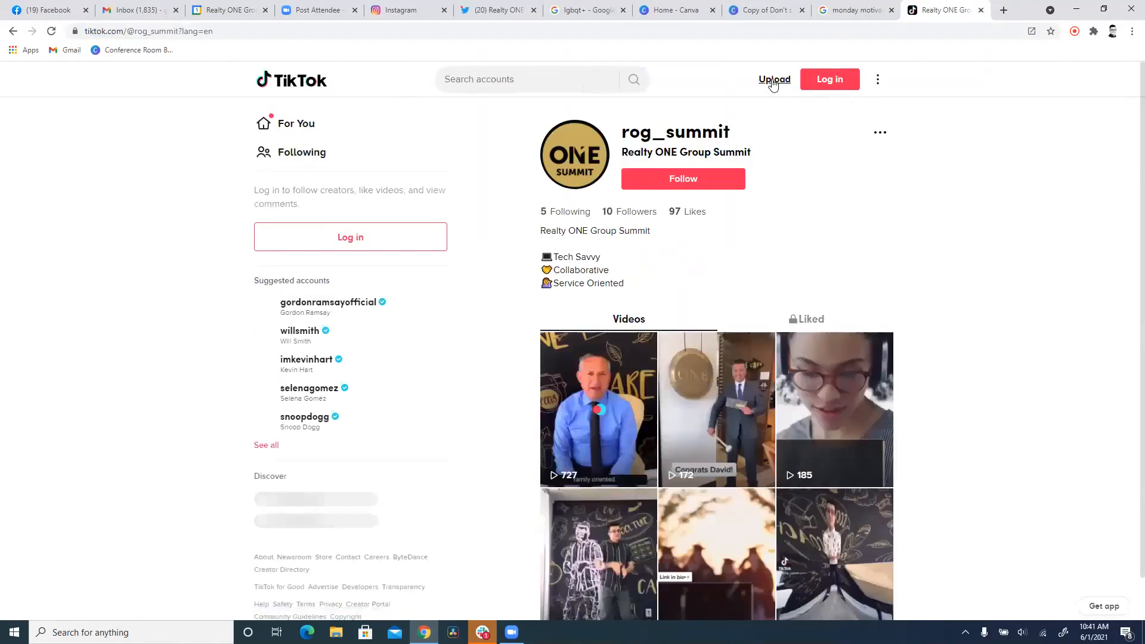
pyautogui.click(704, 10)
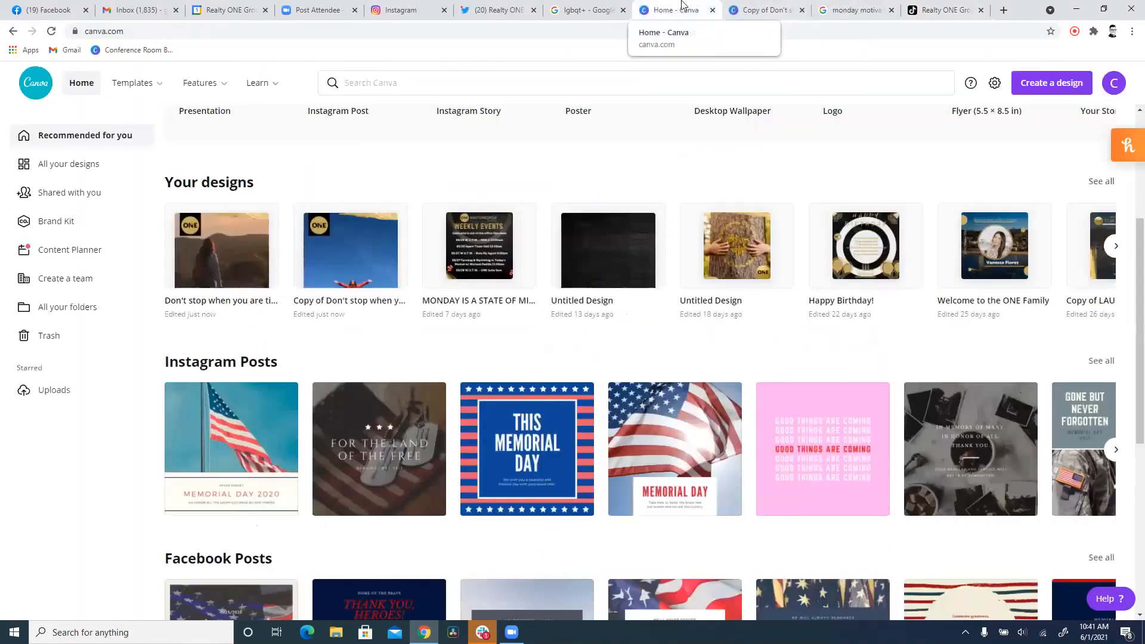
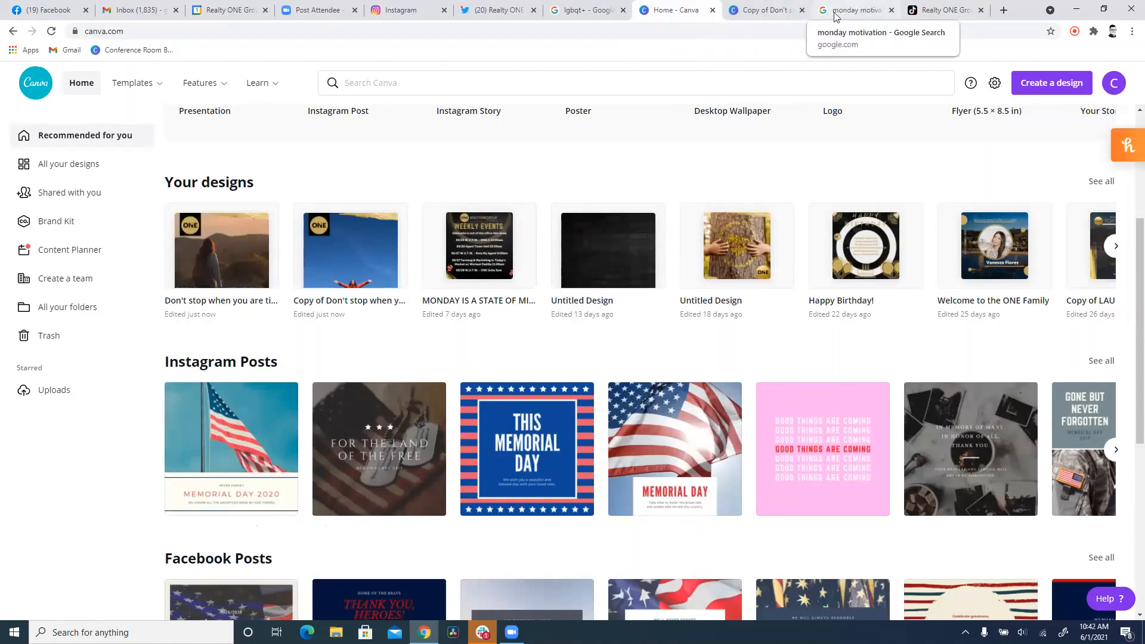
pyautogui.click(928, 9)
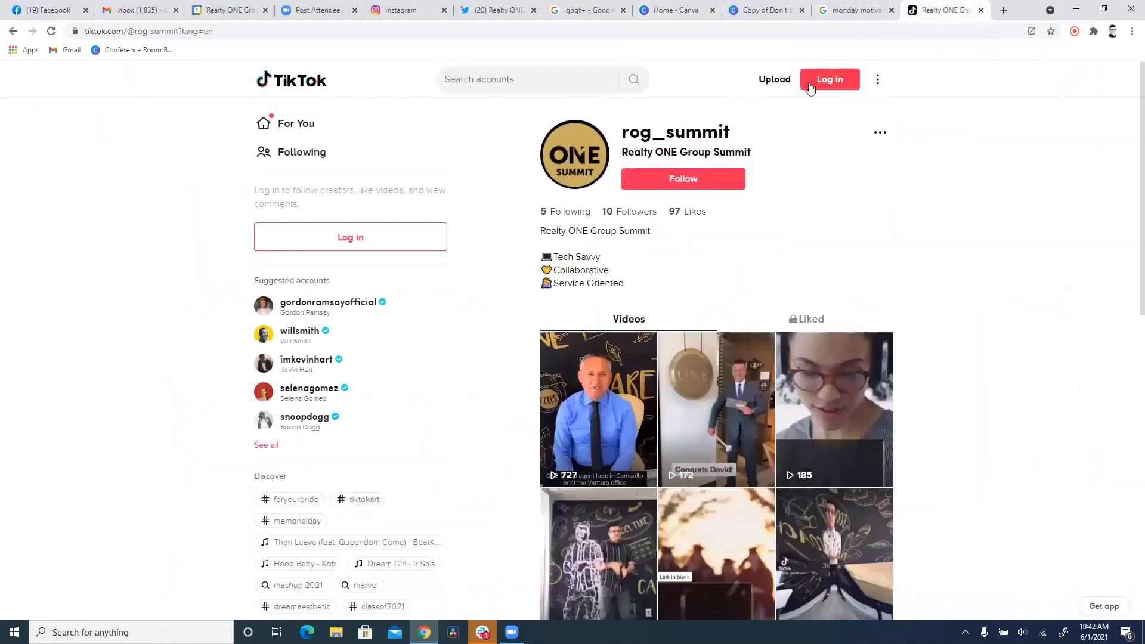
# Log in to TikTok using the QR code option.
pyautogui.click(776, 80)
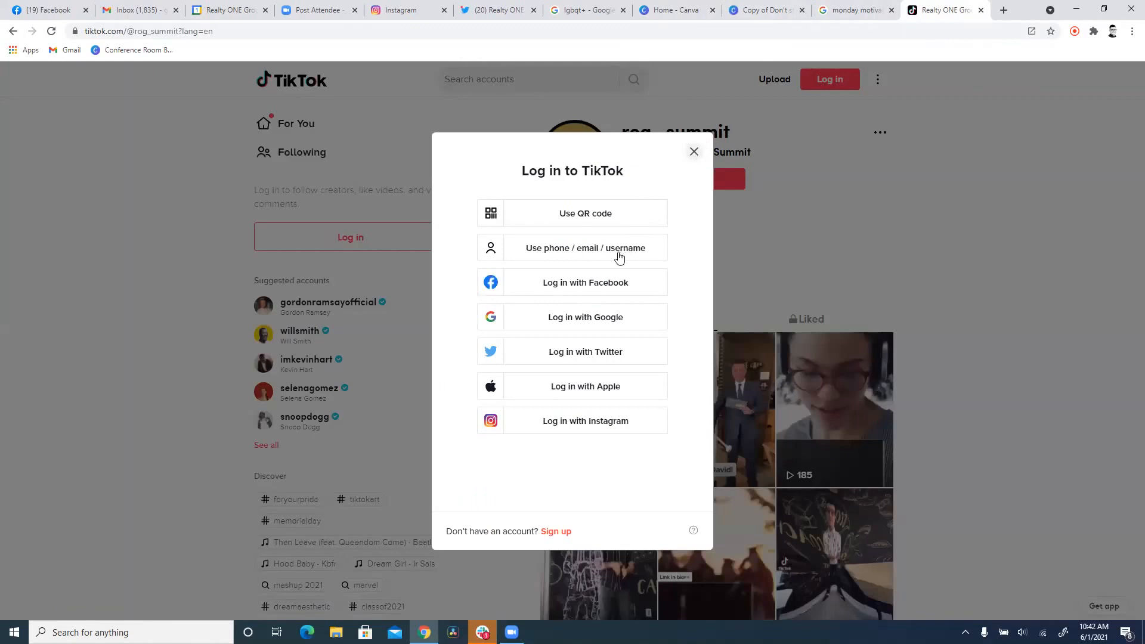
pyautogui.click(697, 153)
pyautogui.moveTo(826, 62); pyautogui.dragTo(824, 80)
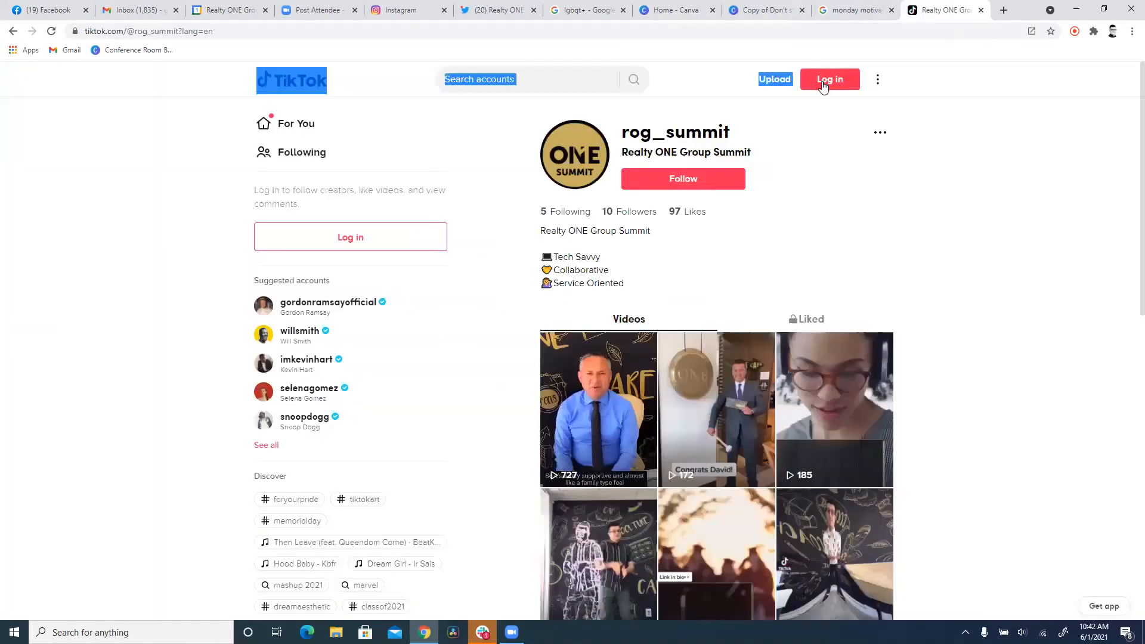
pyautogui.click(823, 83)
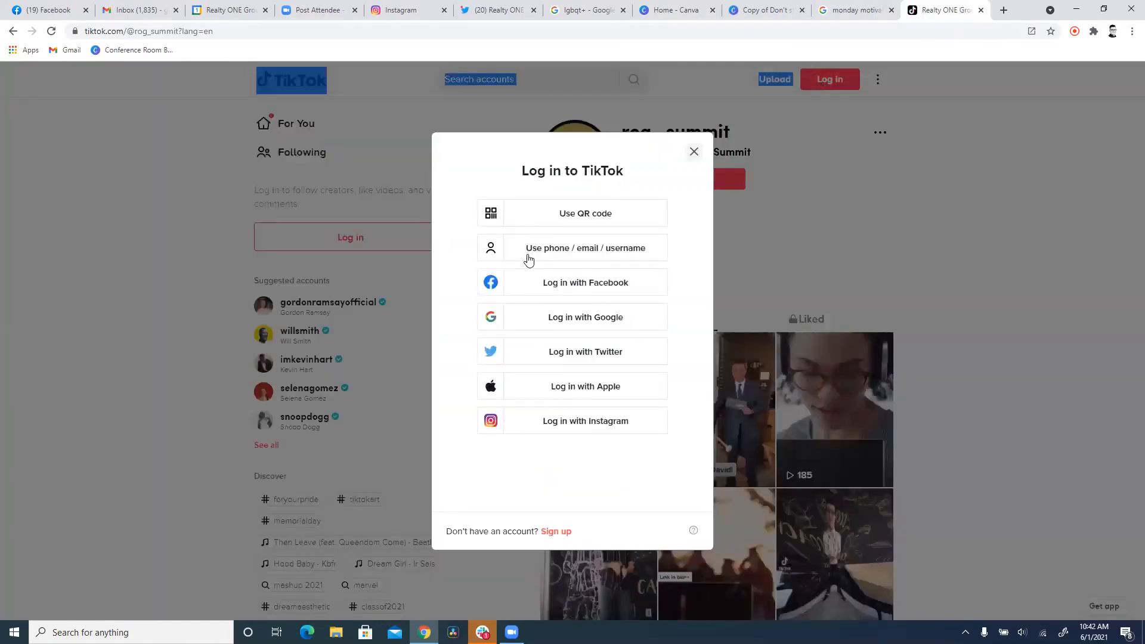
pyautogui.click(547, 222)
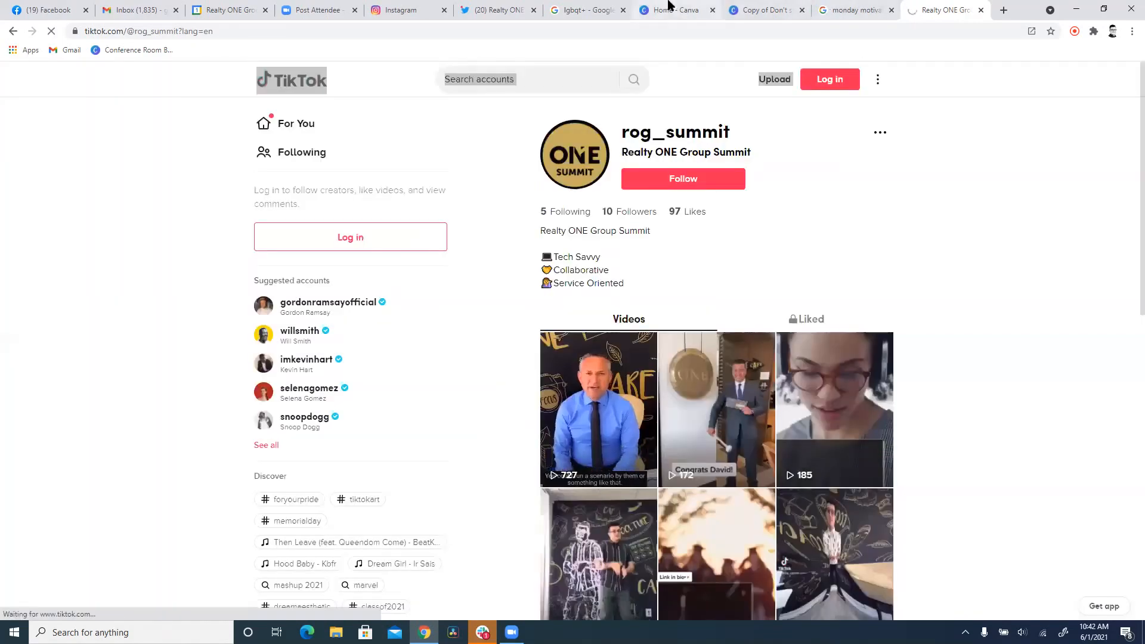
# Switch to the Canva home page and open the MP4 Video download options for the original "Don't stop when you are tired" design.
pyautogui.click(673, 10)
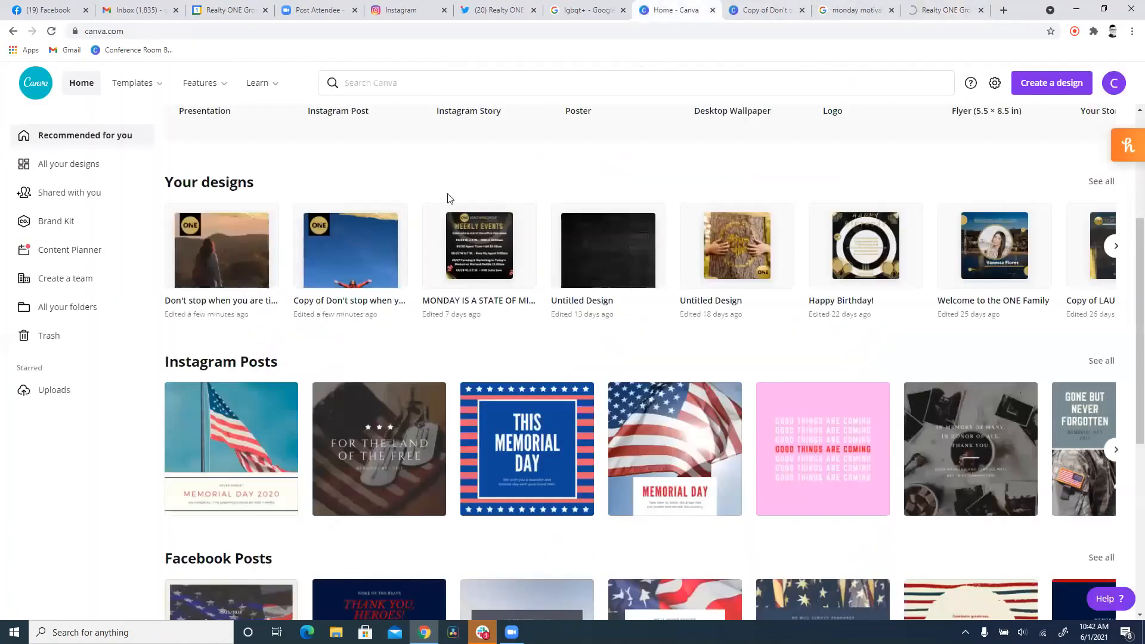
pyautogui.click(394, 218)
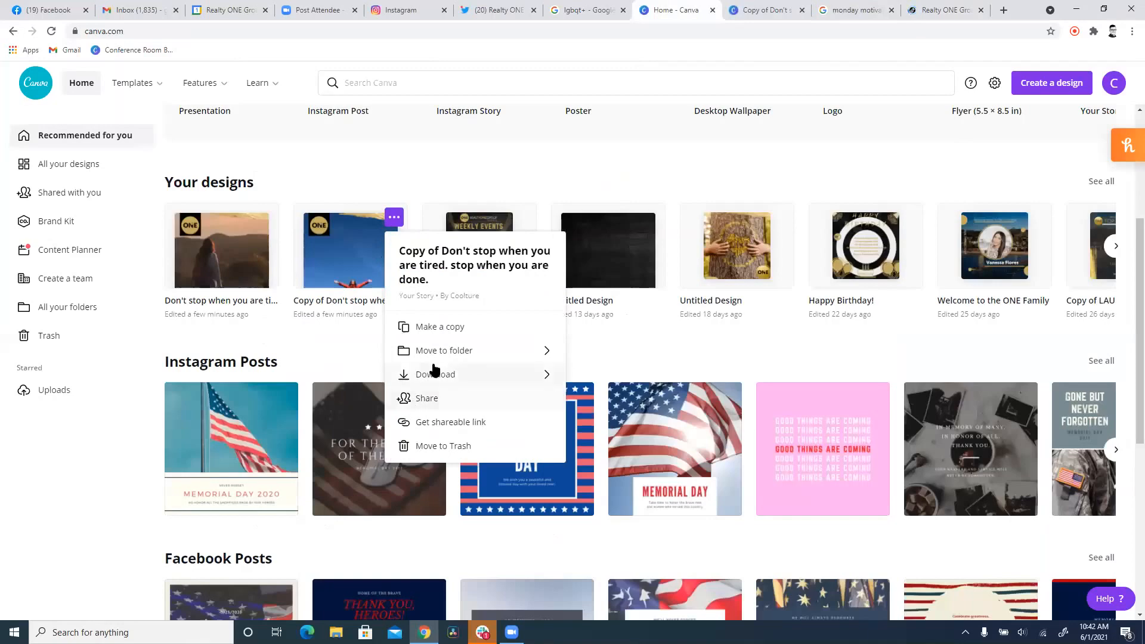
pyautogui.click(435, 373)
pyautogui.click(266, 217)
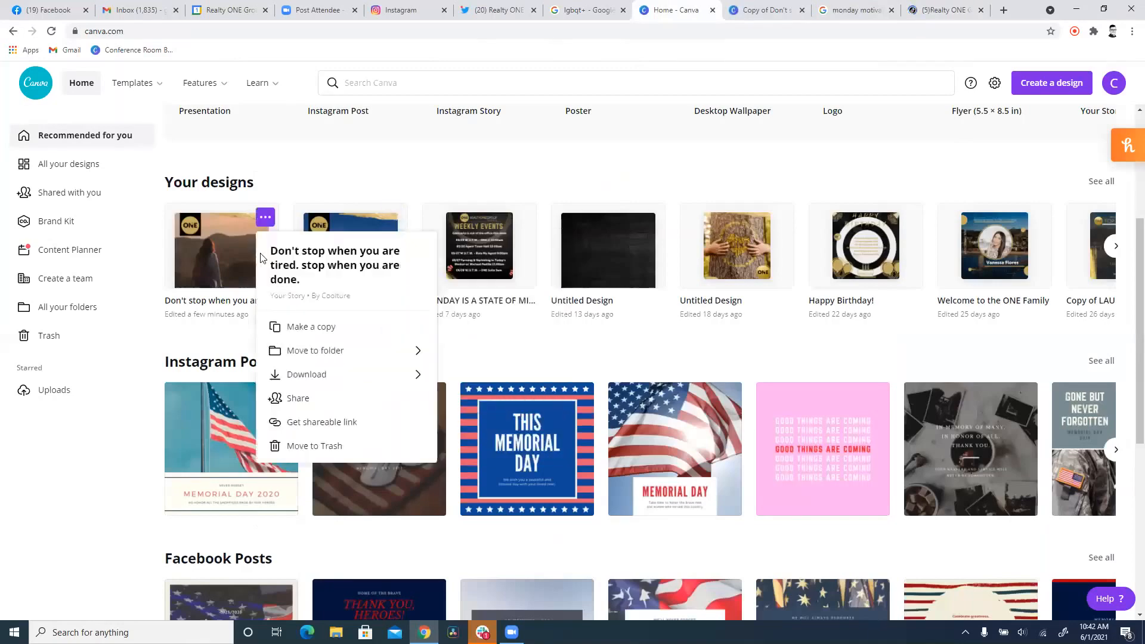
pyautogui.click(295, 374)
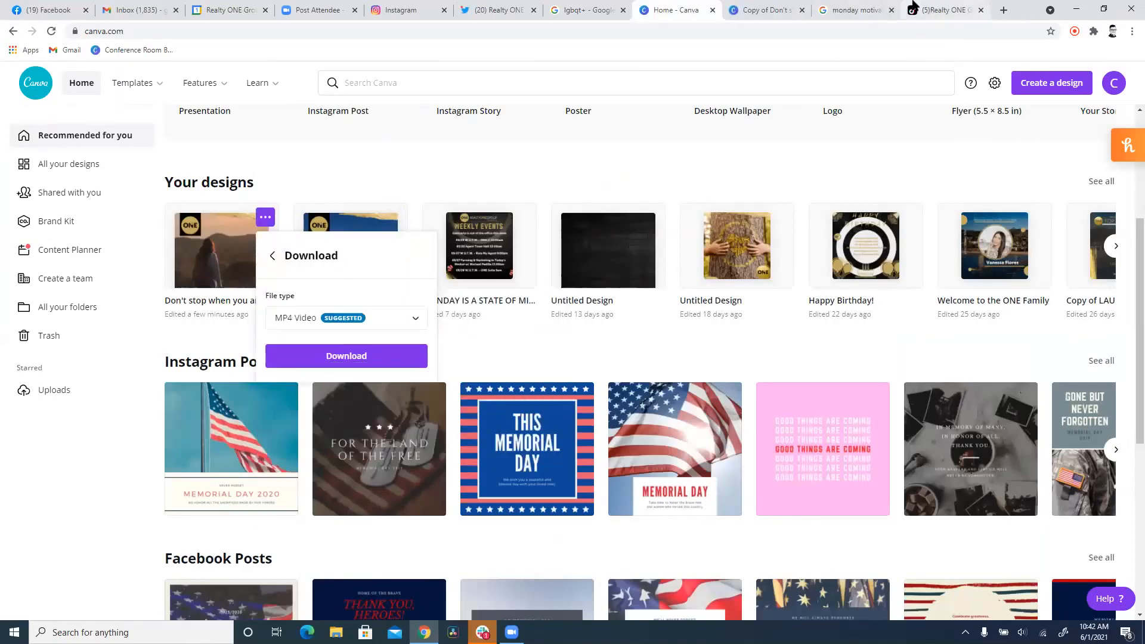
# Switch to TikTok, open the video upload page and browse the Downloads folder for a video file, then cancel the file selection.
pyautogui.click(914, 6)
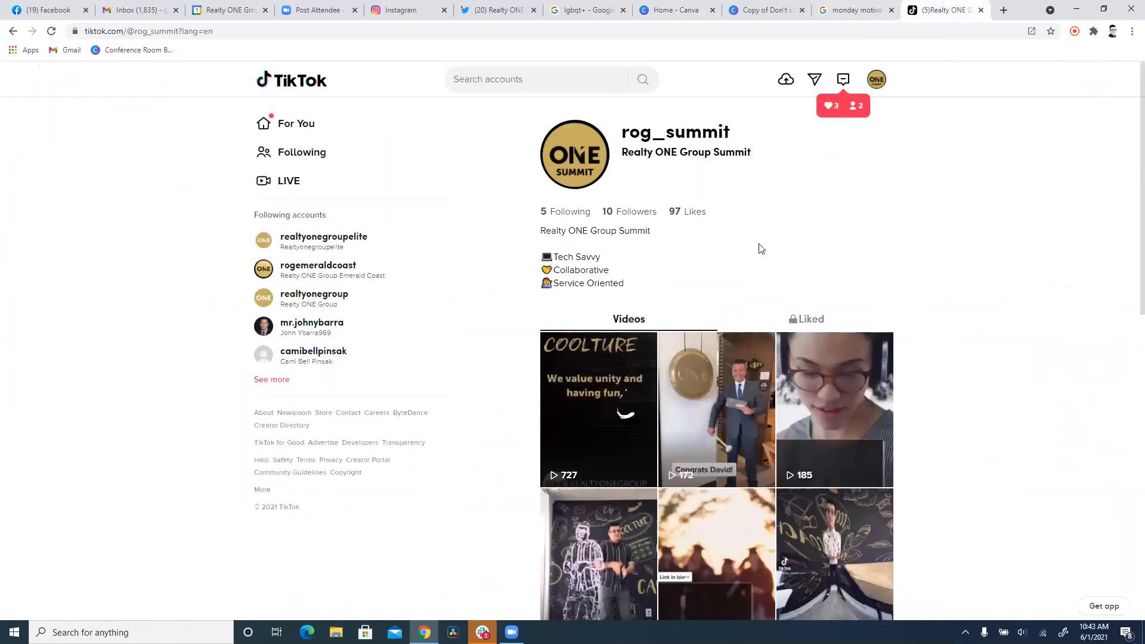
pyautogui.click(791, 81)
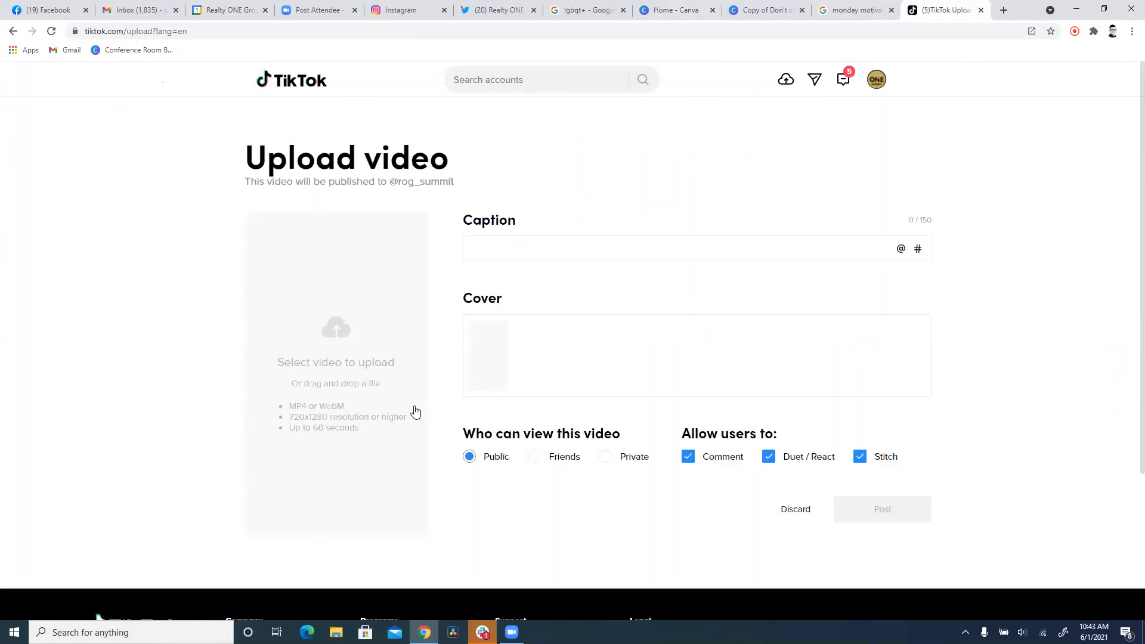
pyautogui.click(397, 381)
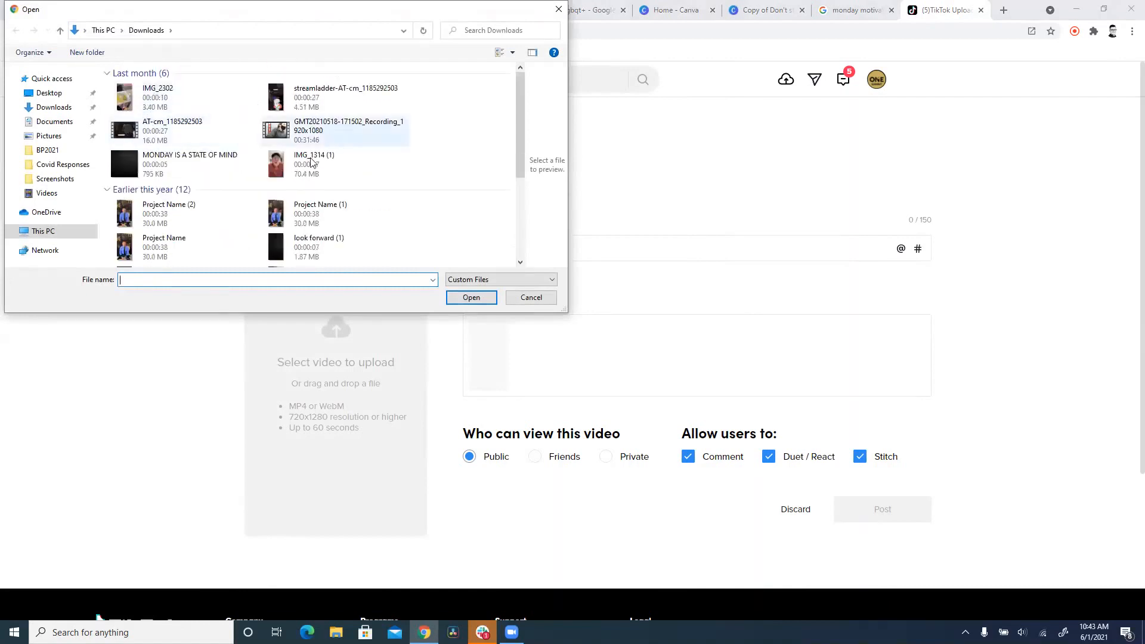
pyautogui.scroll(-1, 191, 122)
pyautogui.scroll(1, 187, 125)
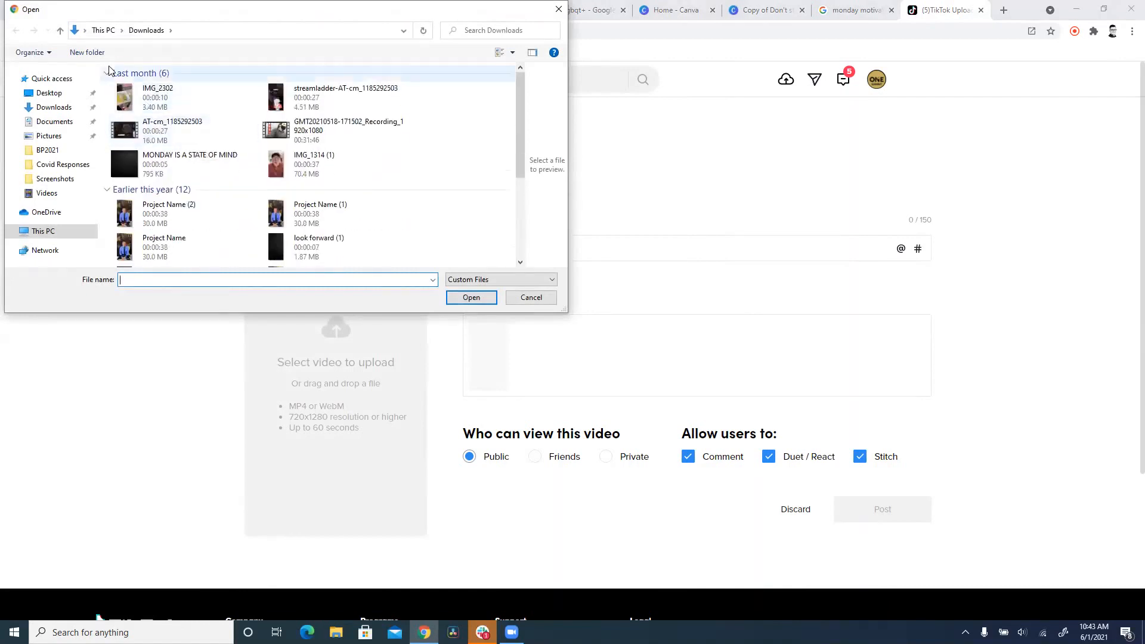
pyautogui.click(531, 298)
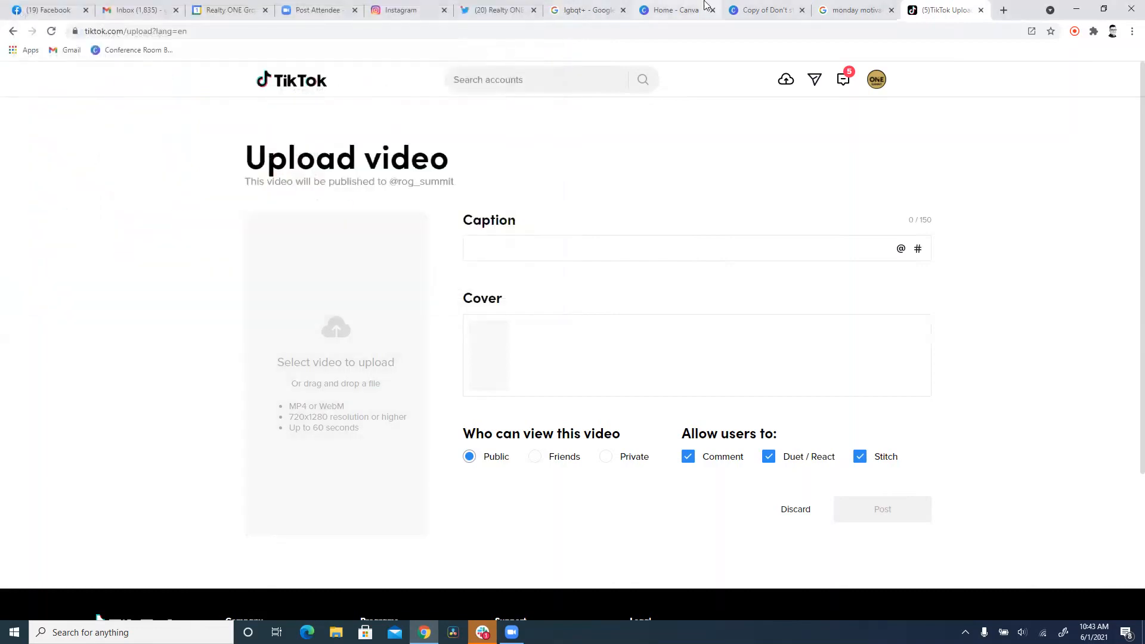
# Switch back to Canva and download the original design as an MP4 video, dismissing the completion message.
pyautogui.click(704, 6)
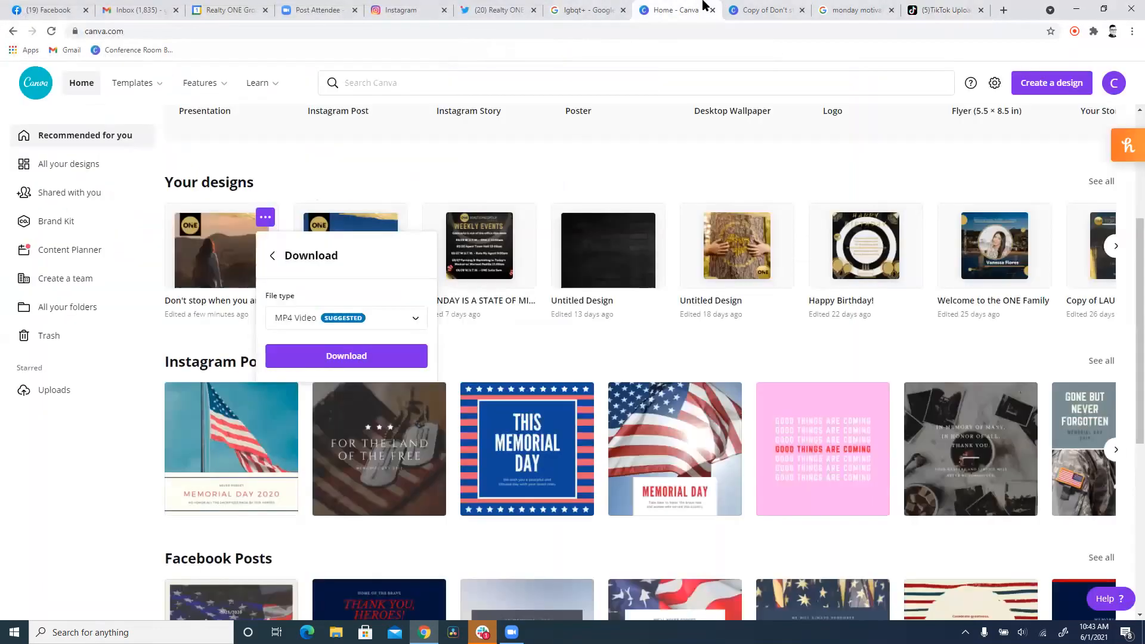
pyautogui.click(398, 366)
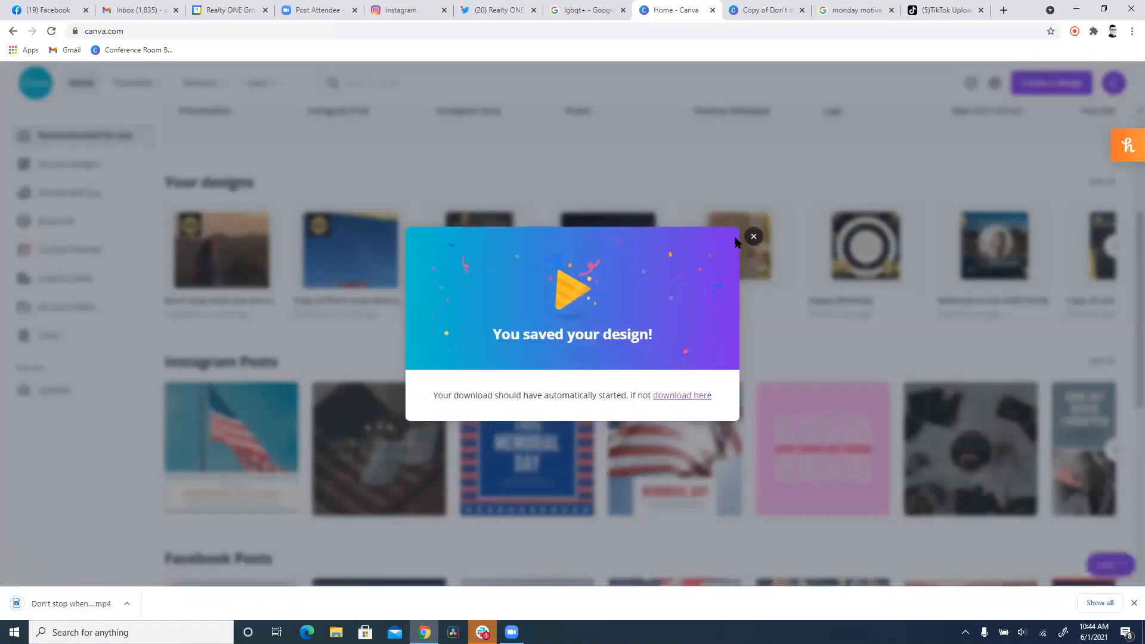
pyautogui.click(753, 237)
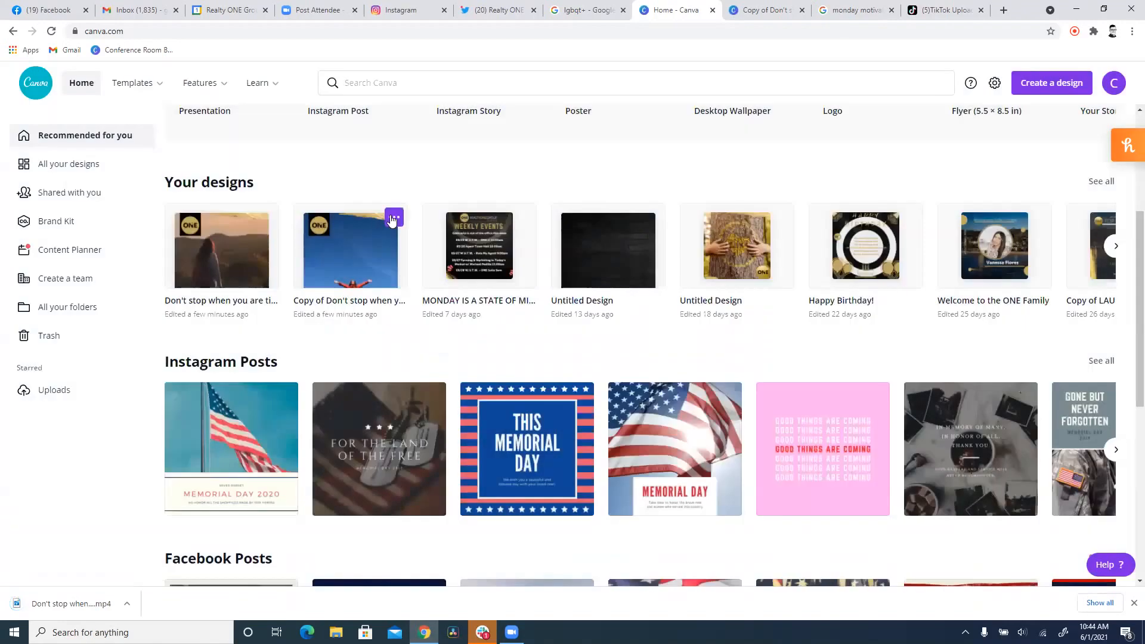
# Download the "Copy of Don't stop when you are tired" design as an MP4 video and dismiss the completion message.
pyautogui.click(394, 217)
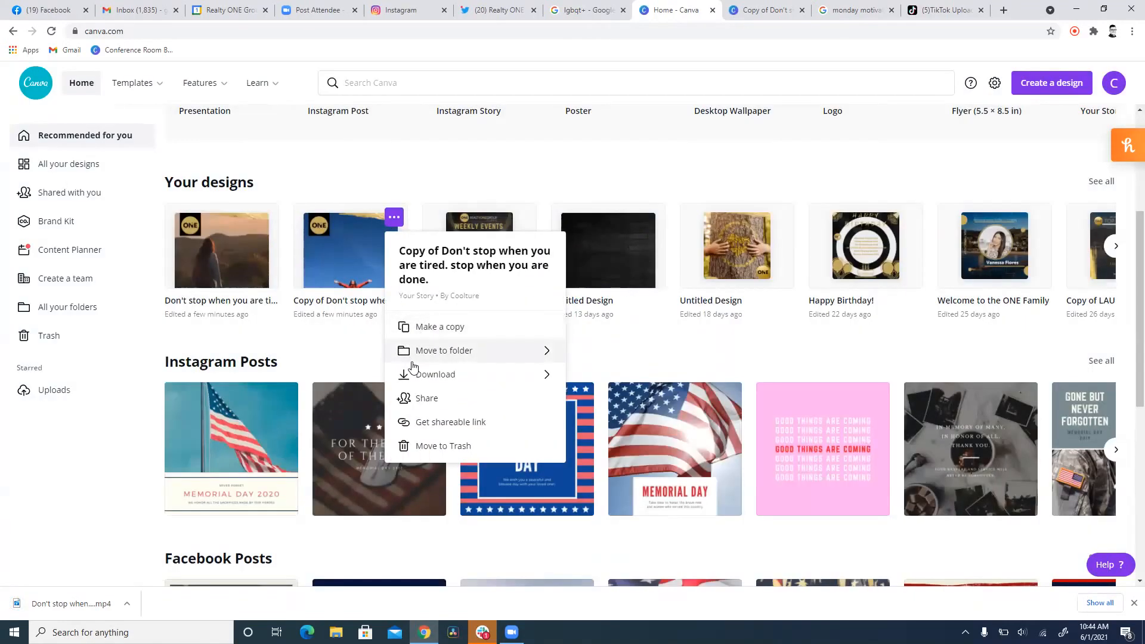
pyautogui.click(442, 375)
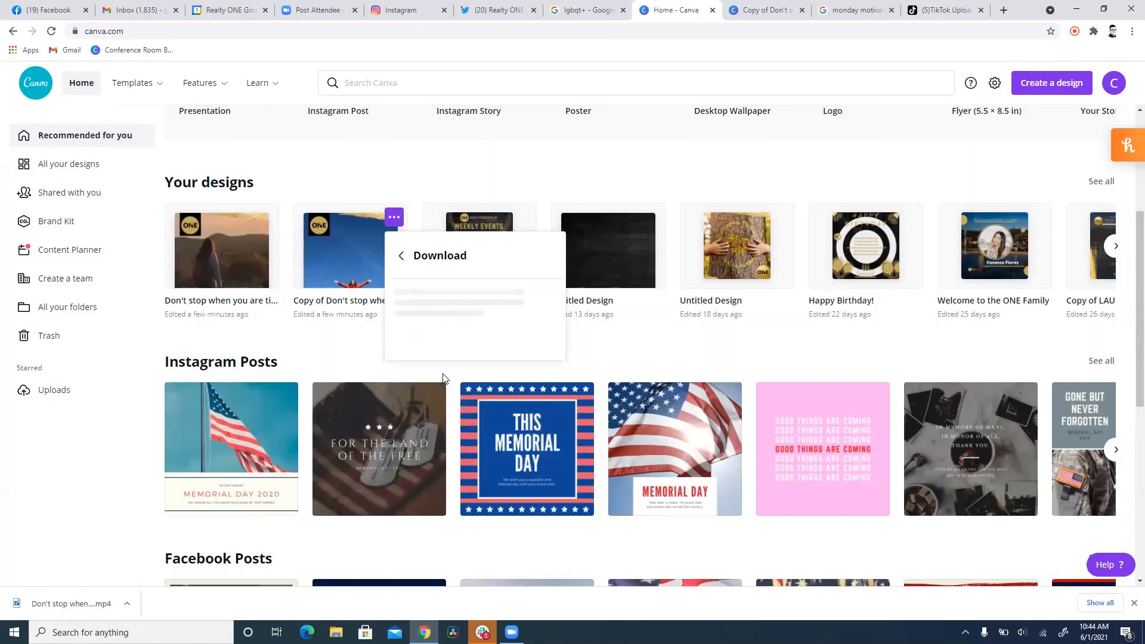
pyautogui.click(478, 355)
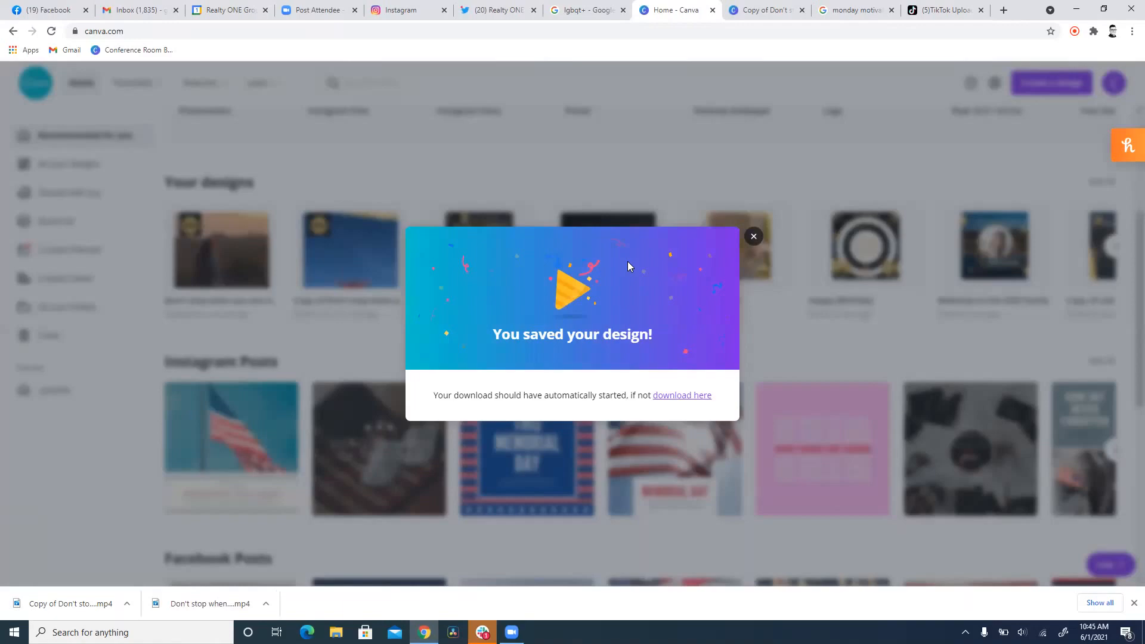
pyautogui.click(754, 237)
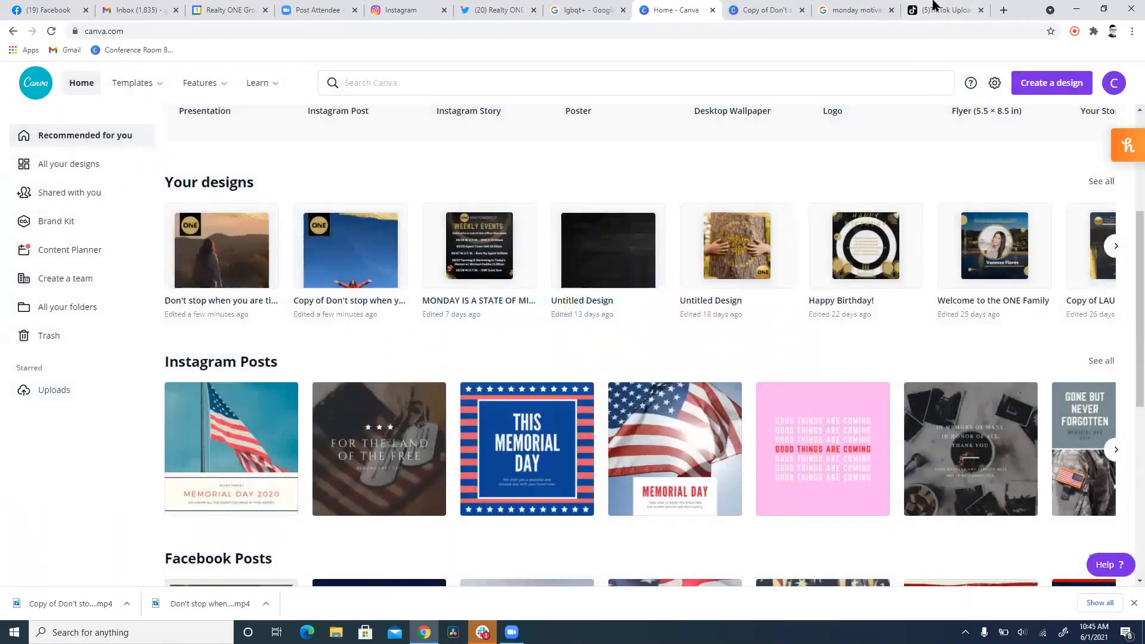
# Switch to TikTok and upload the original "Don't stop when you are tired. stop when you are done." MP4 from the Downloads folder.
pyautogui.click(935, 6)
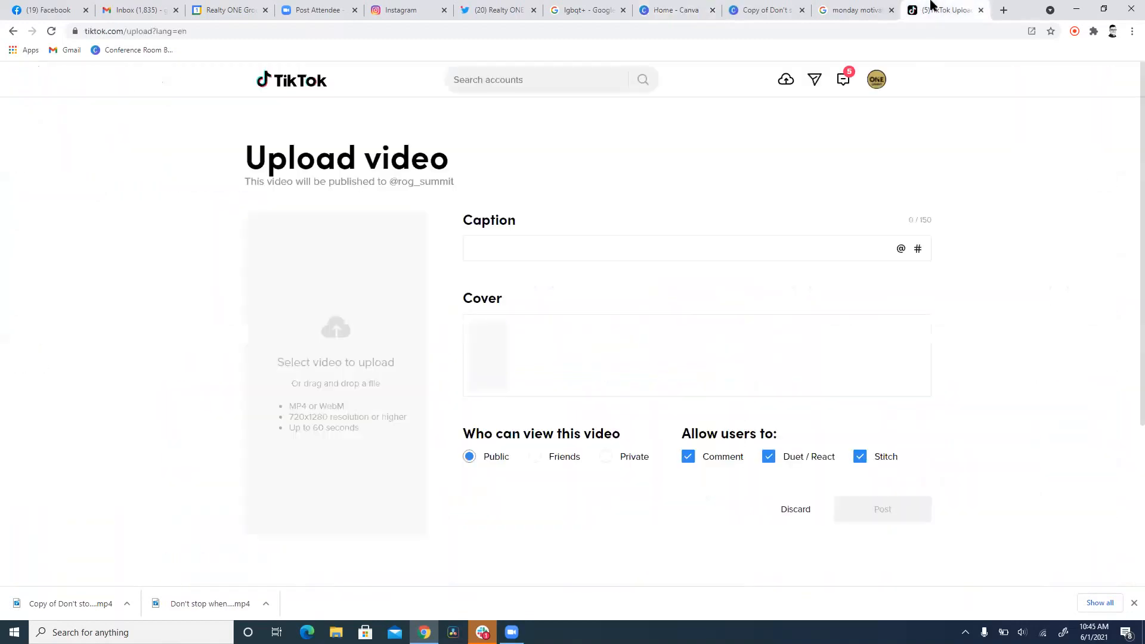
pyautogui.click(398, 317)
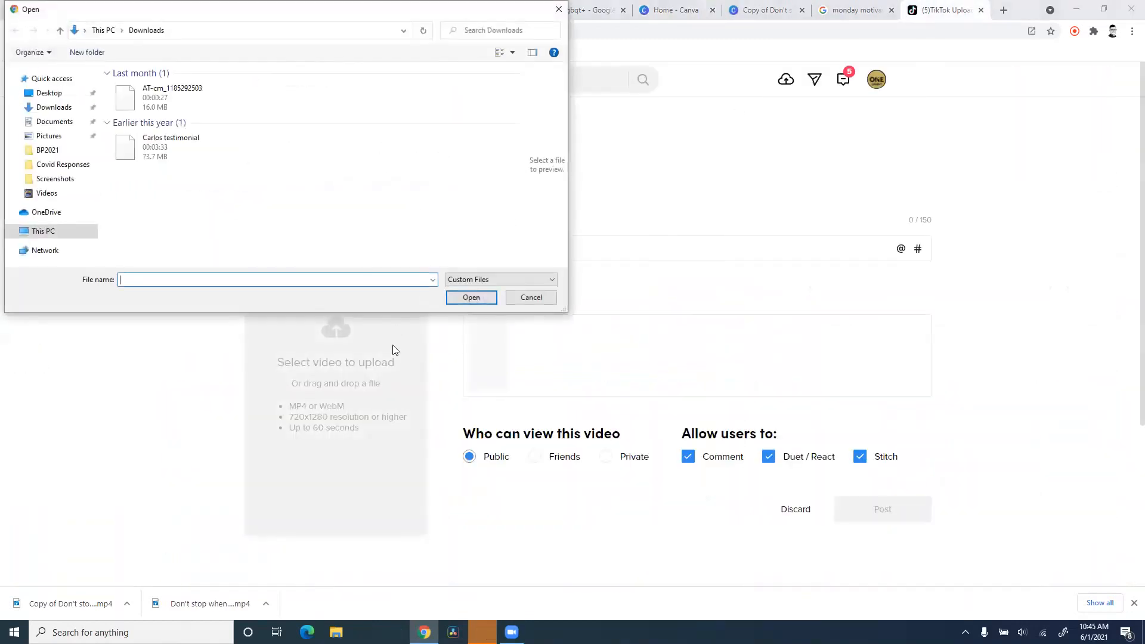
pyautogui.click(191, 96)
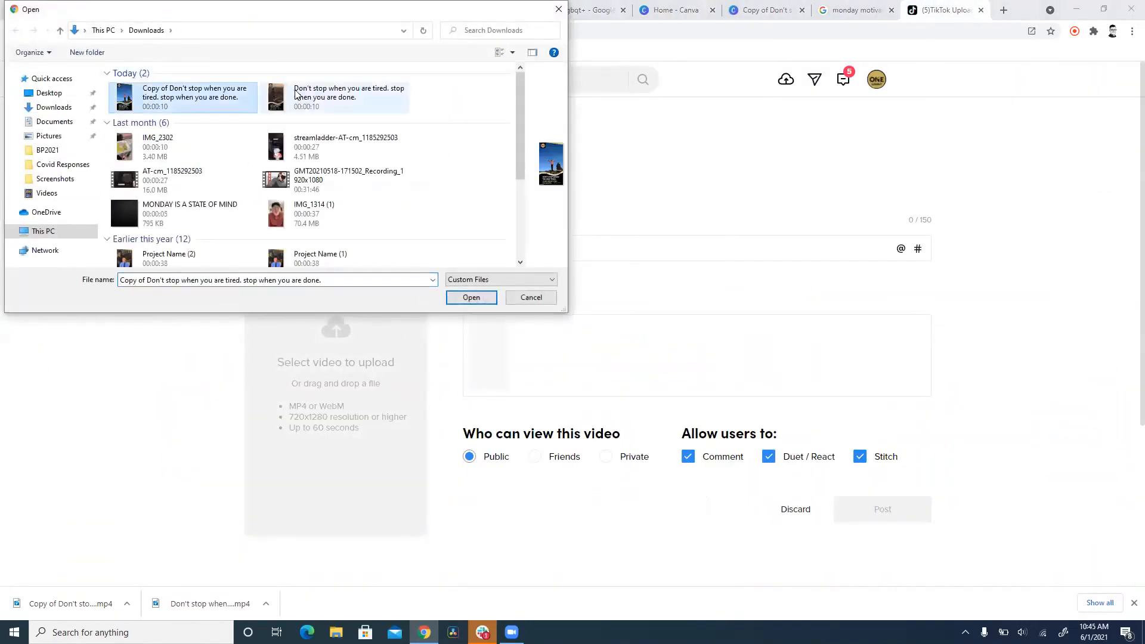
pyautogui.click(296, 94)
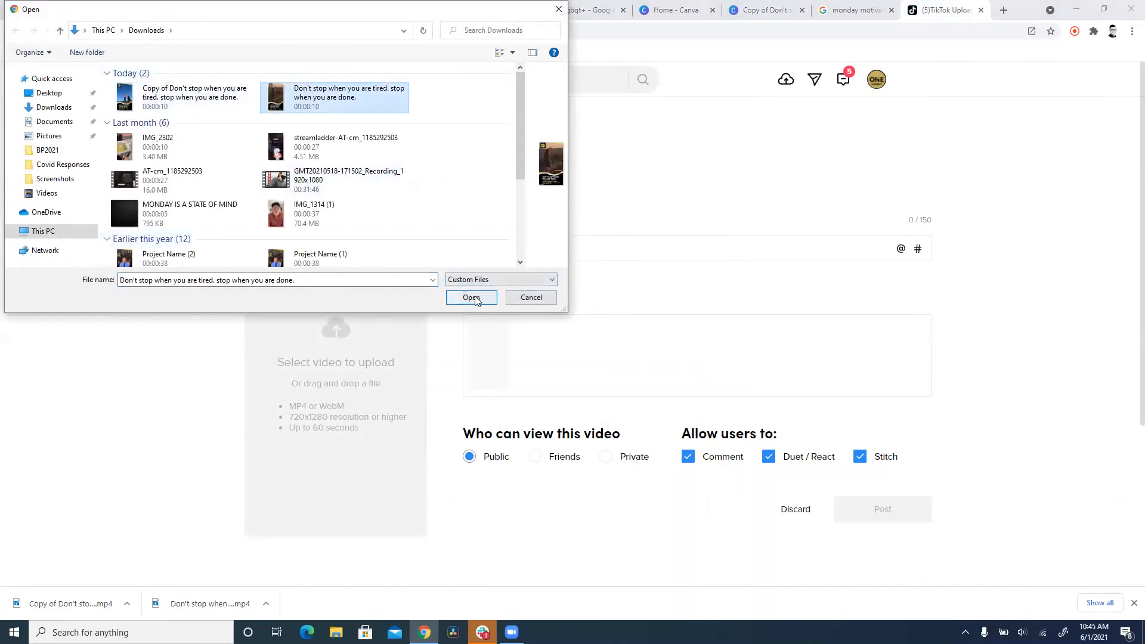
pyautogui.click(476, 301)
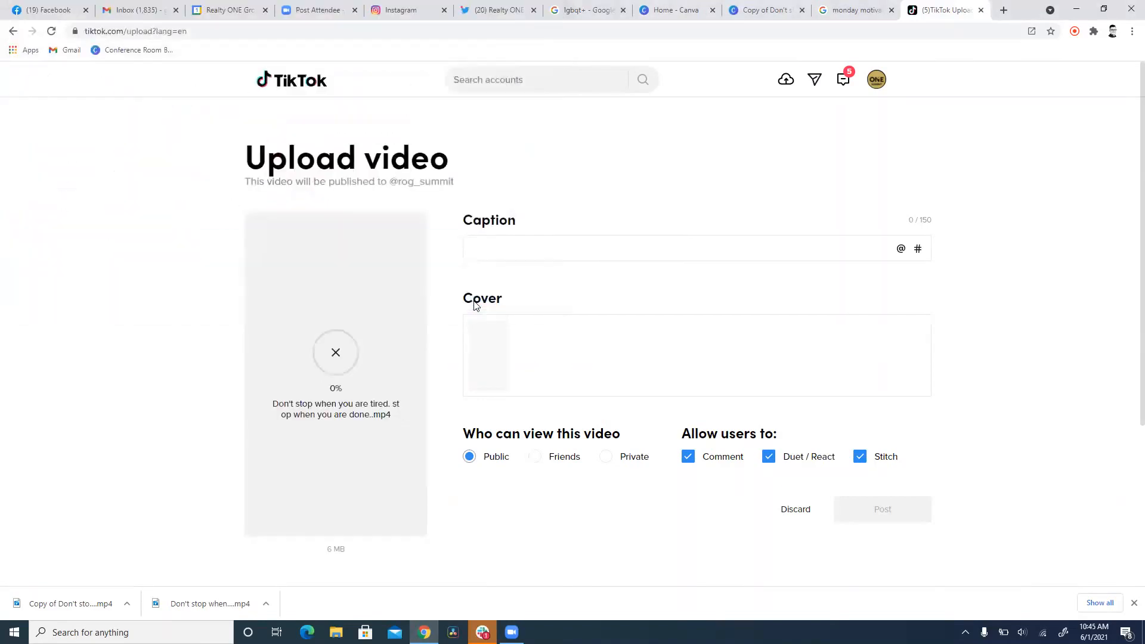
pyautogui.scroll(-3, 472, 299)
pyautogui.scroll(1, 477, 239)
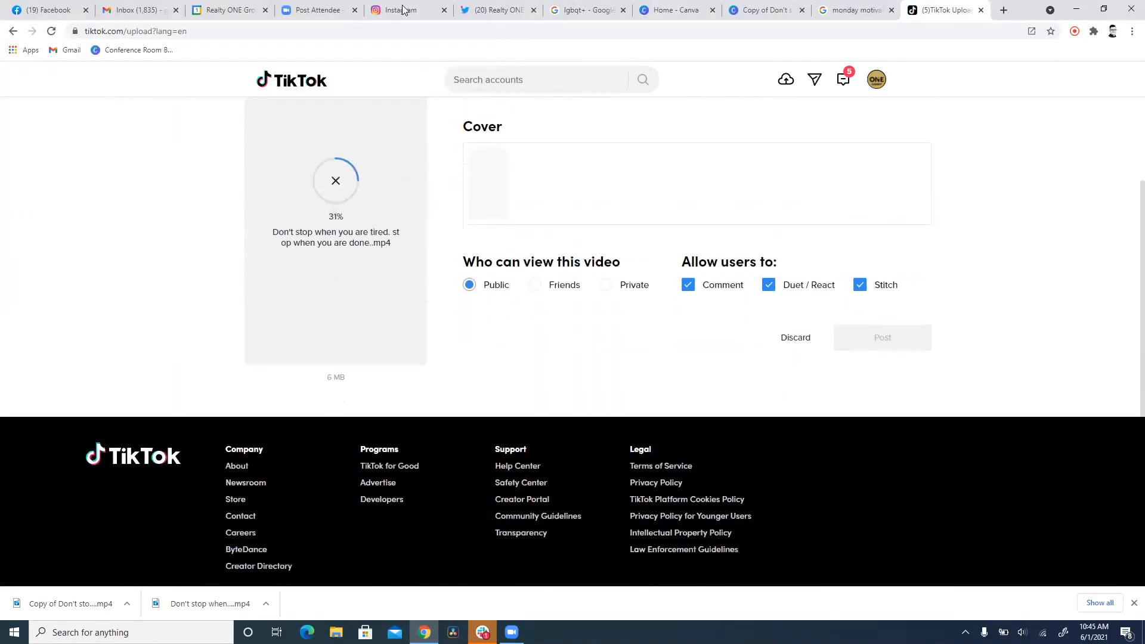
pyautogui.scroll(3, 501, 139)
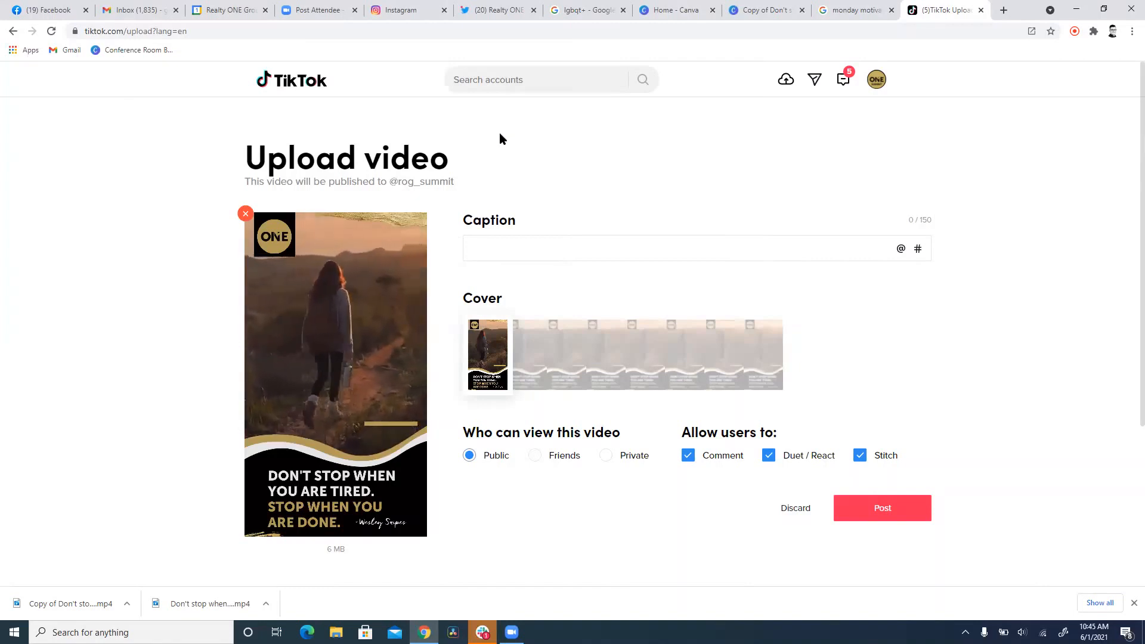
# Switch to the Gmail inbox and bring up the Zoom window.
pyautogui.click(114, 9)
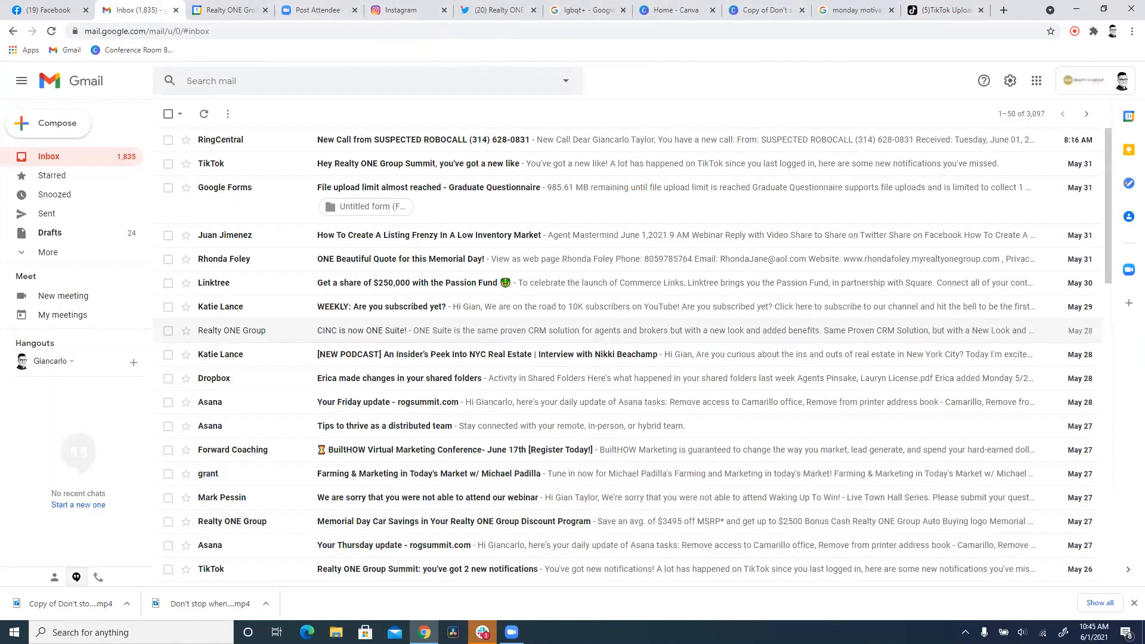
pyautogui.click(512, 632)
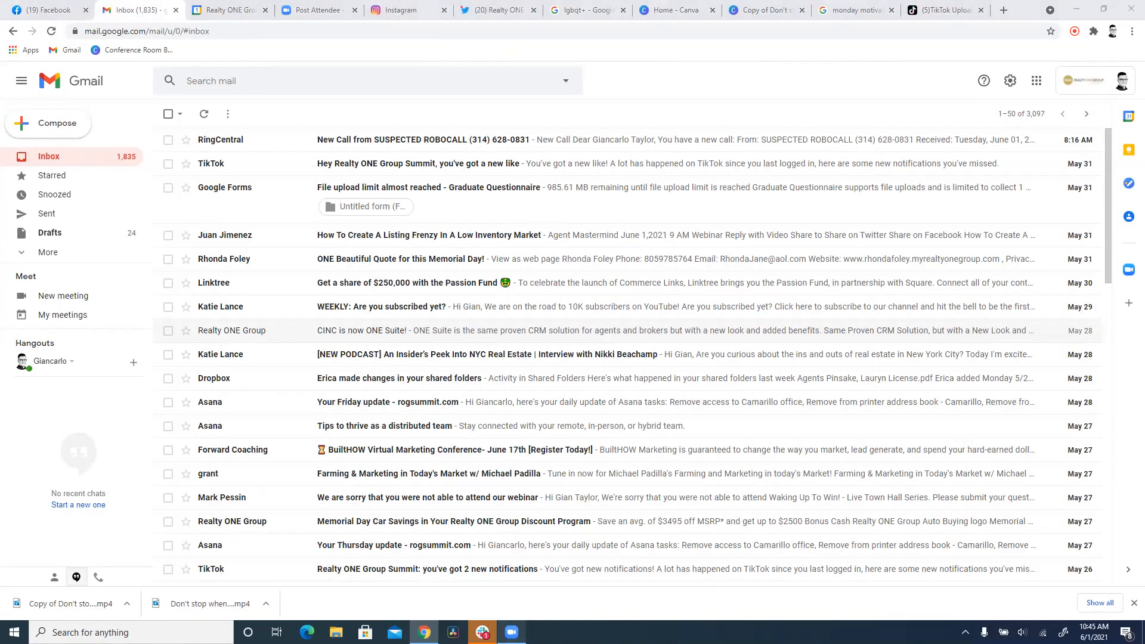